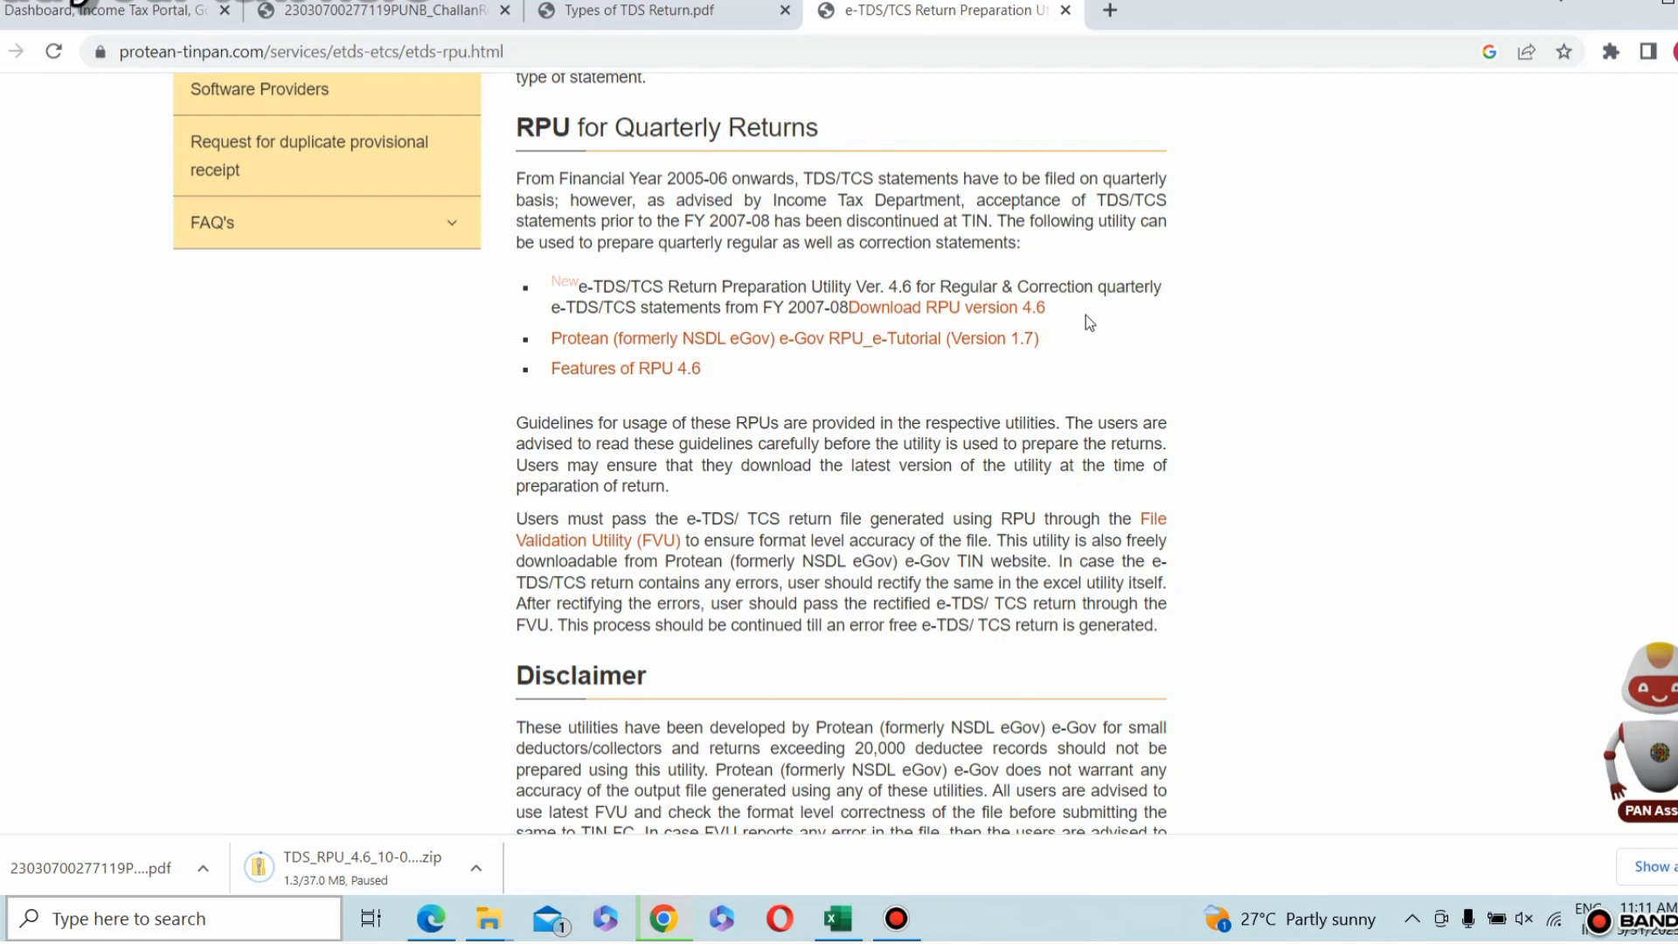
Step: Switch from the browser to the TDS_RPU_4.6 folder and launch the TDS_RPU_4.6 executable jar file
left_click(1615, 11)
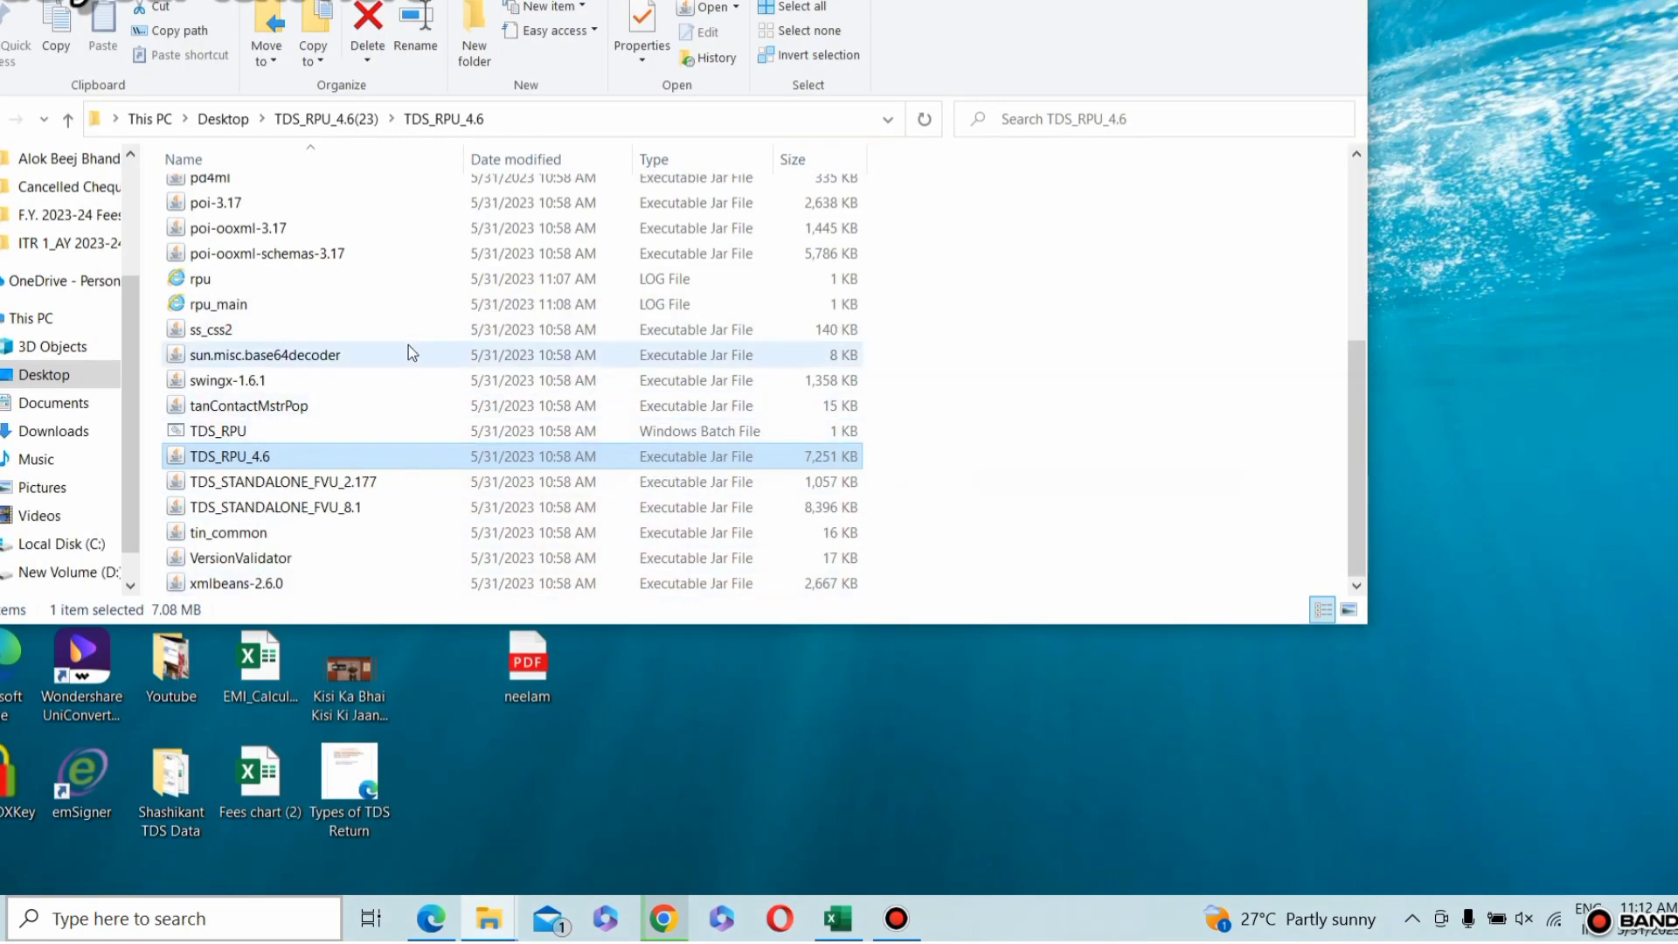
double_click(270, 453)
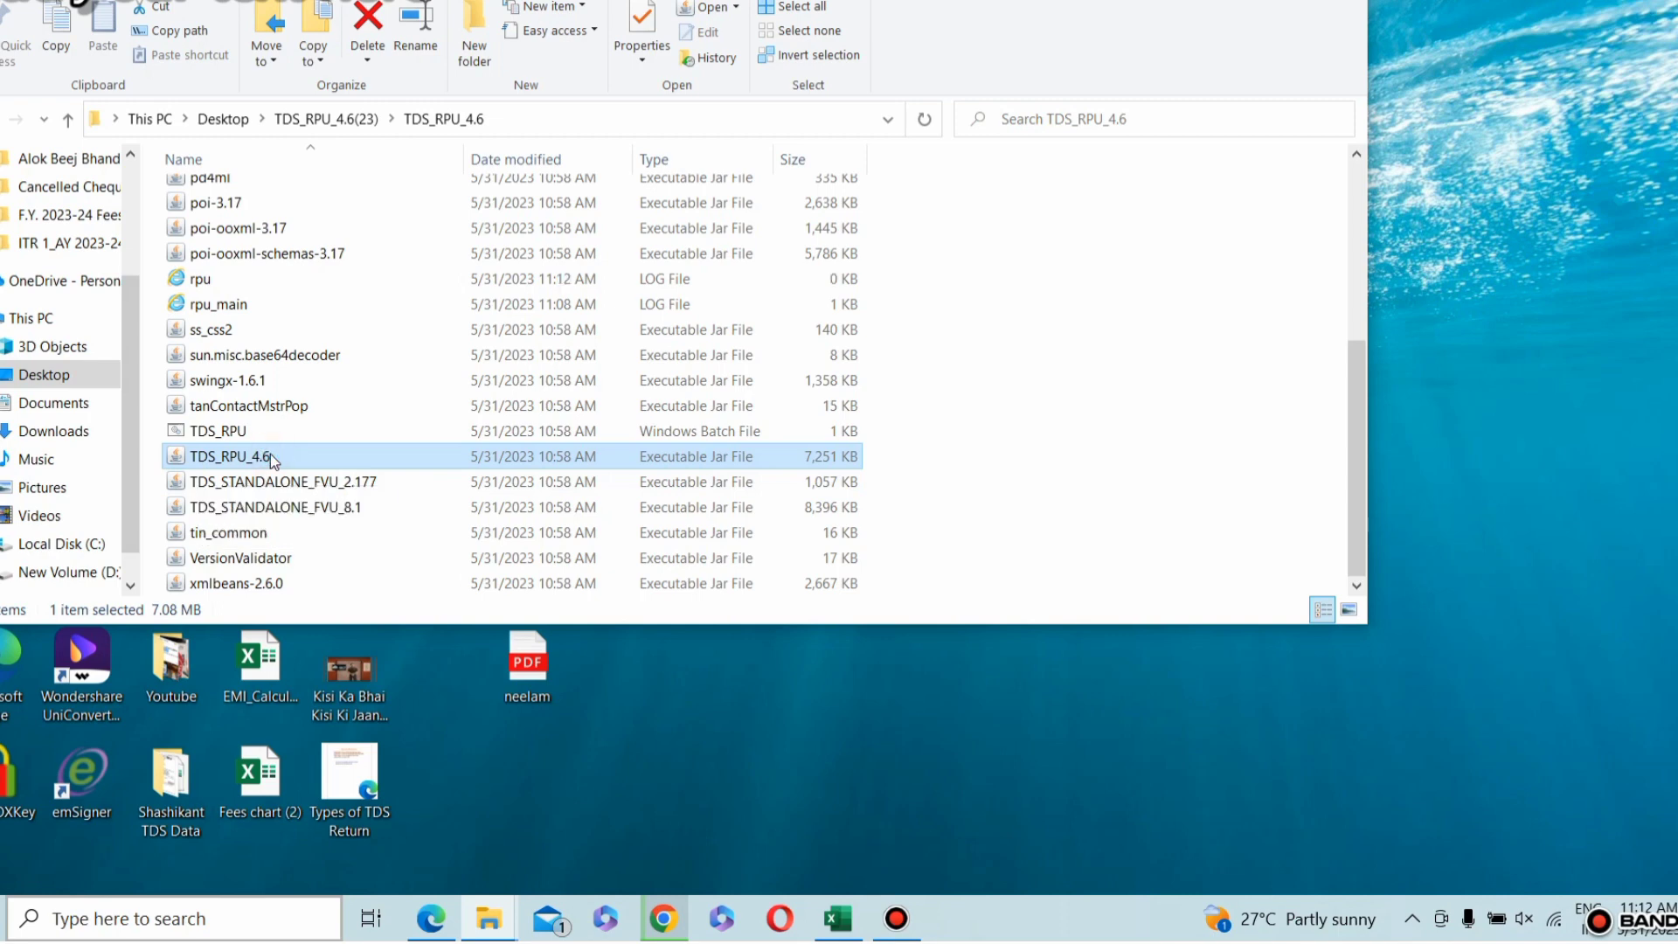
left_click(847, 494)
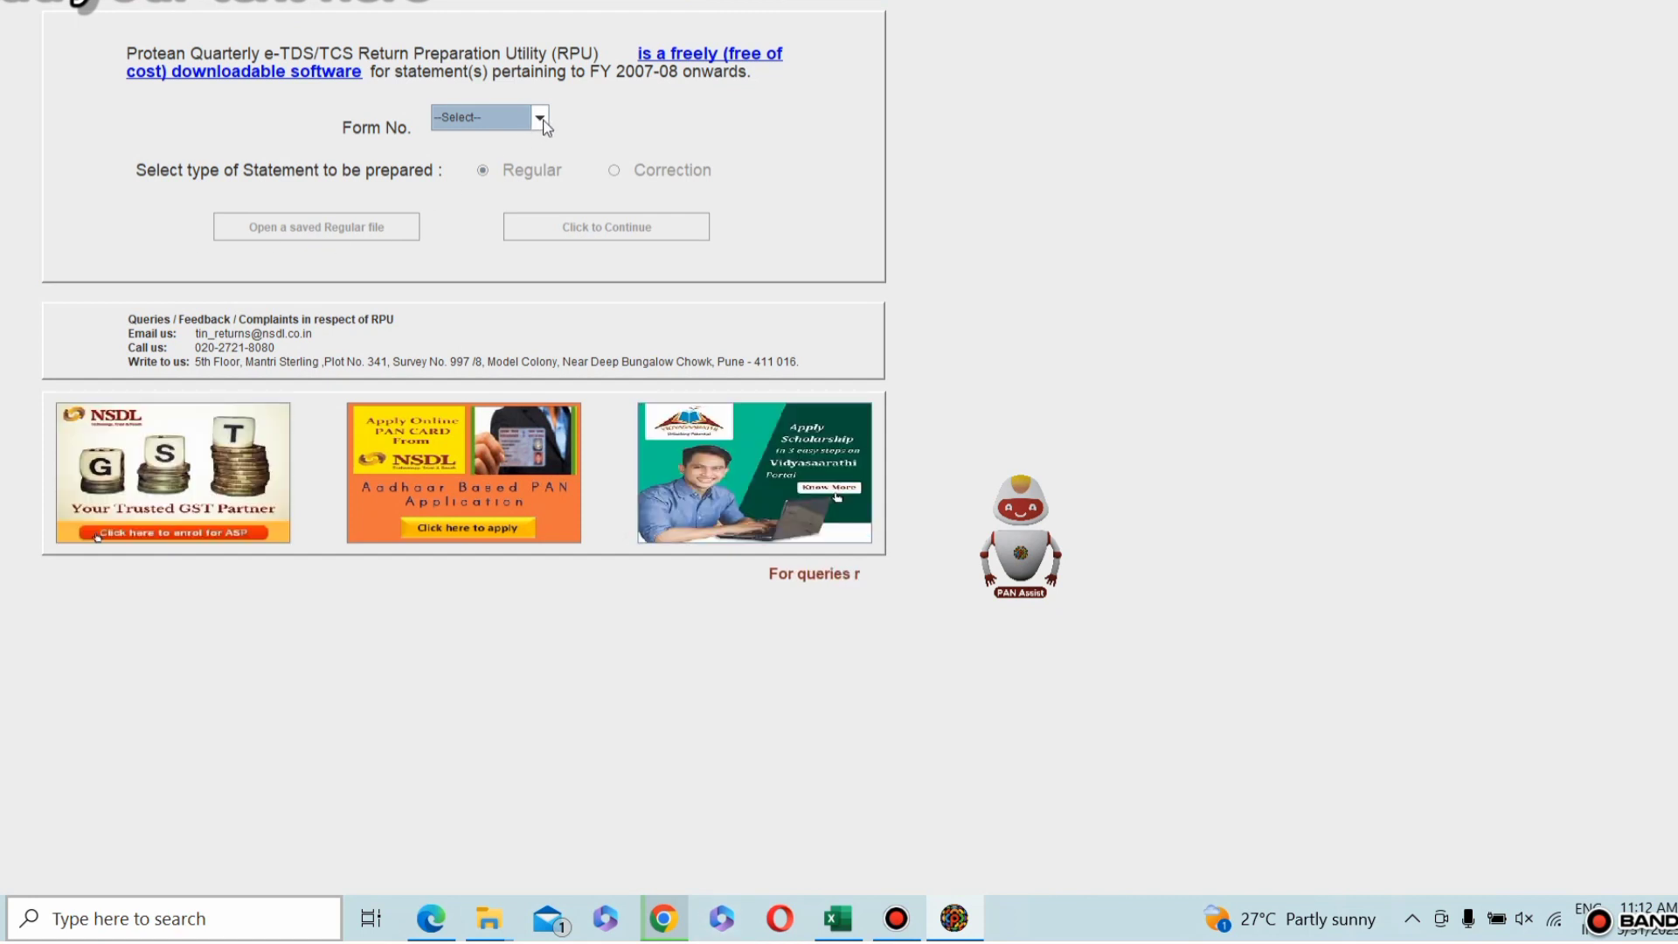
Step: Start preparing a Regular statement for Form 26Q
left_click(539, 117)
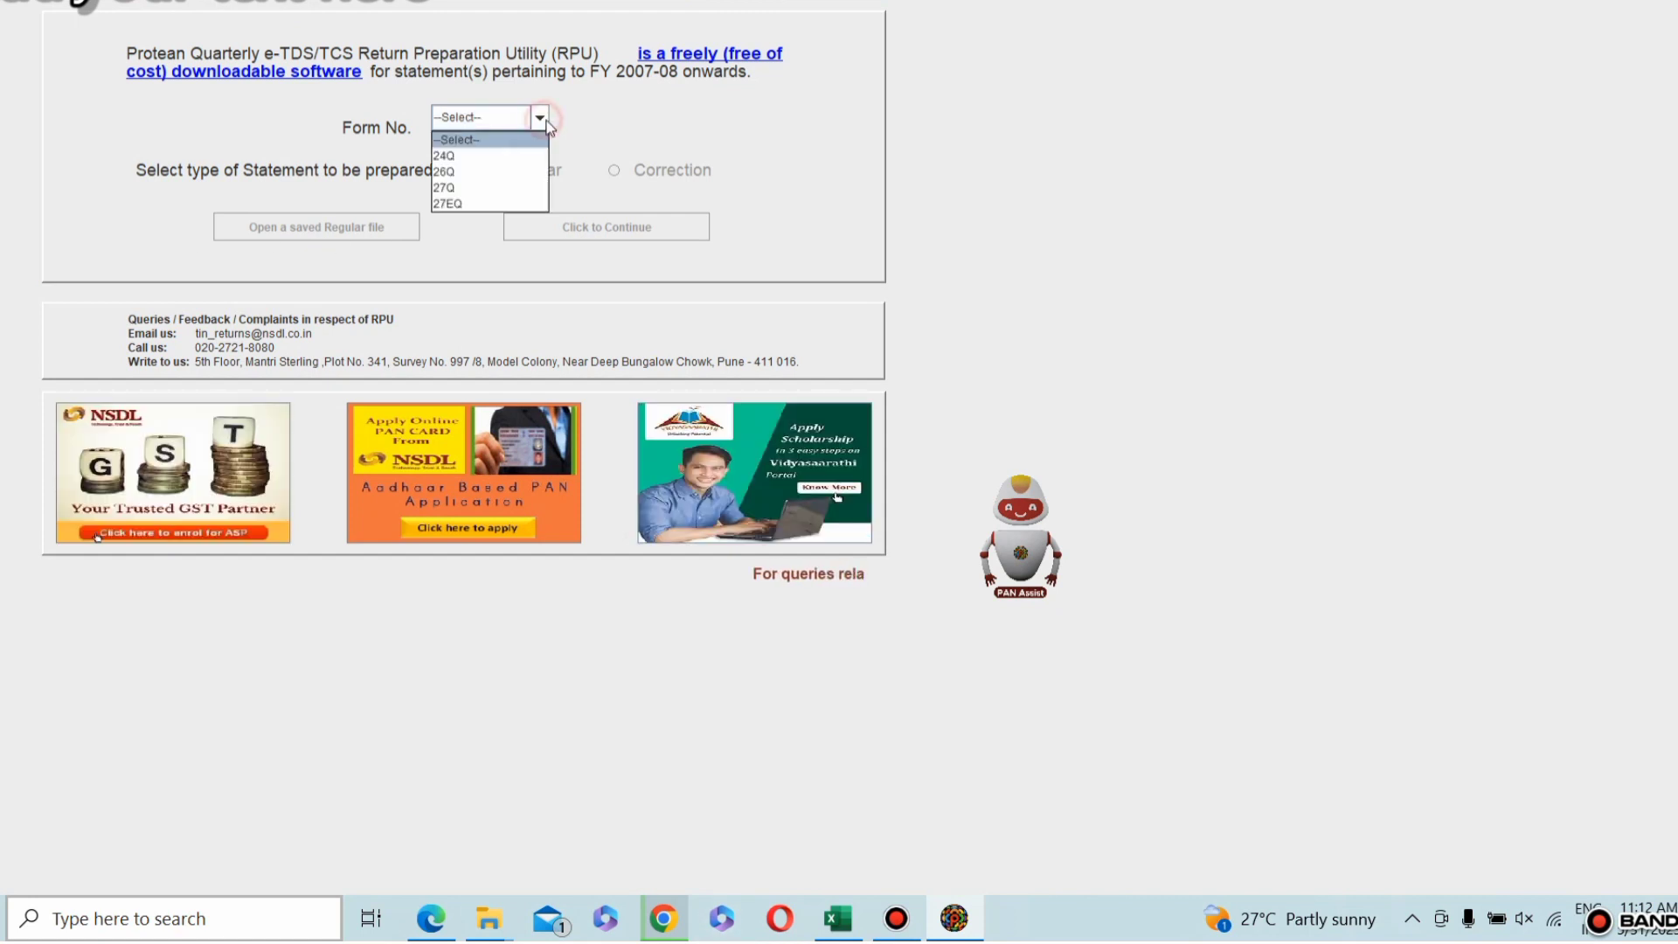
left_click(483, 172)
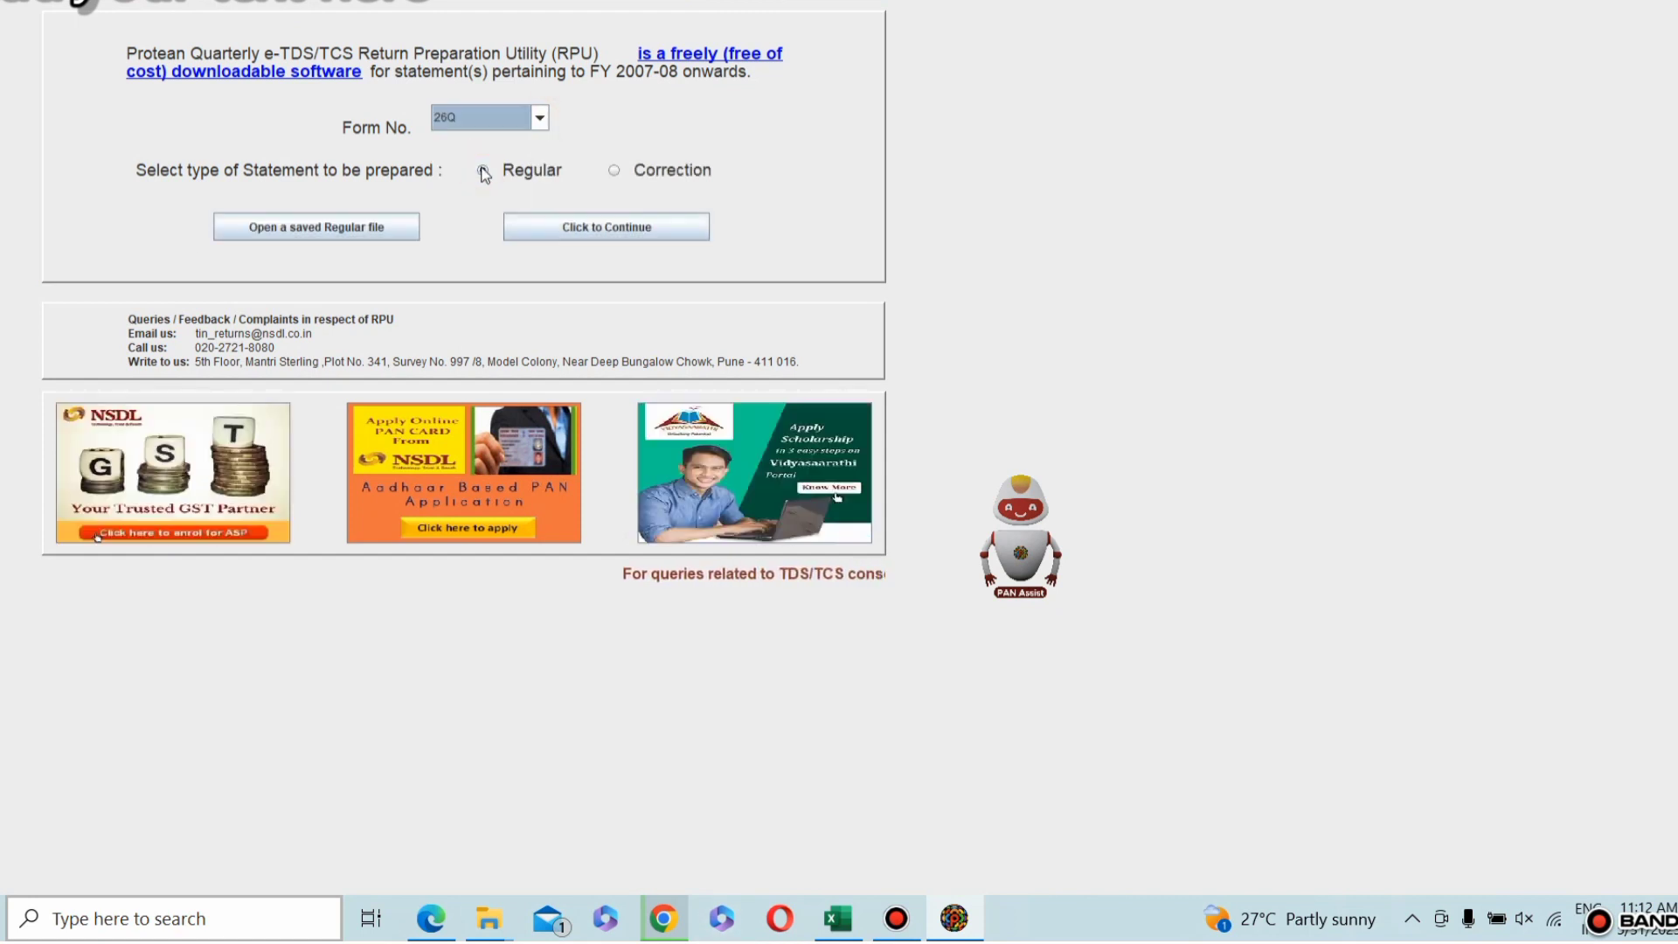
left_click(483, 172)
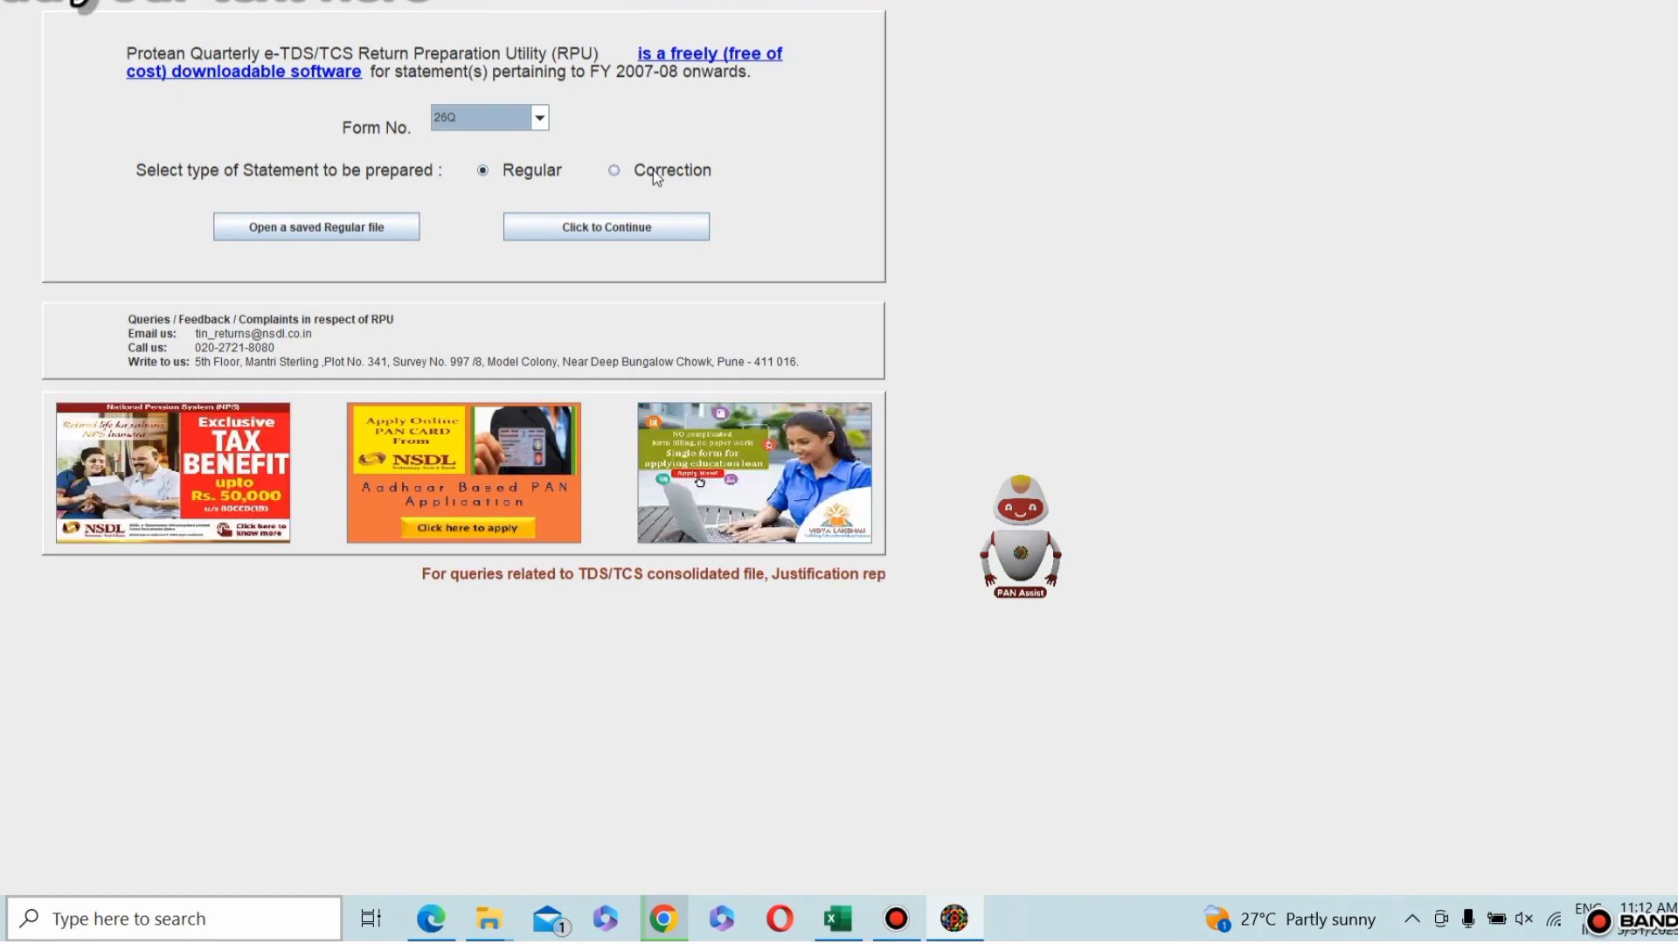
left_click(612, 227)
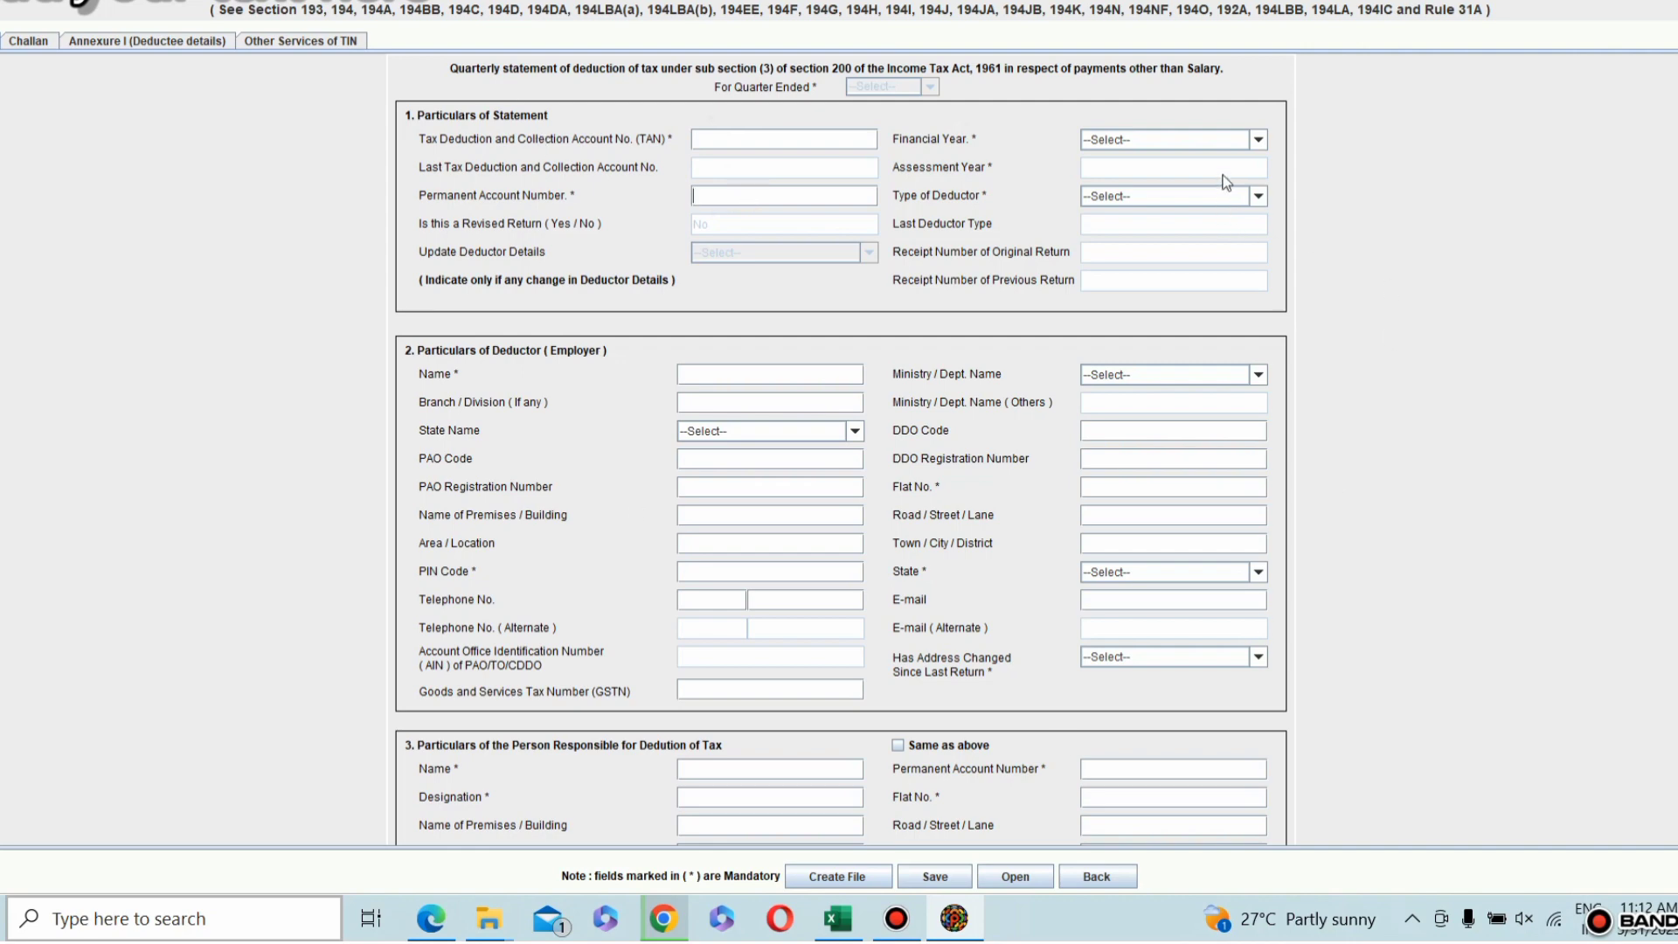
Step: Set the statement's financial year to 2022-2023 and the quarter ended to Q4
left_click(1258, 140)
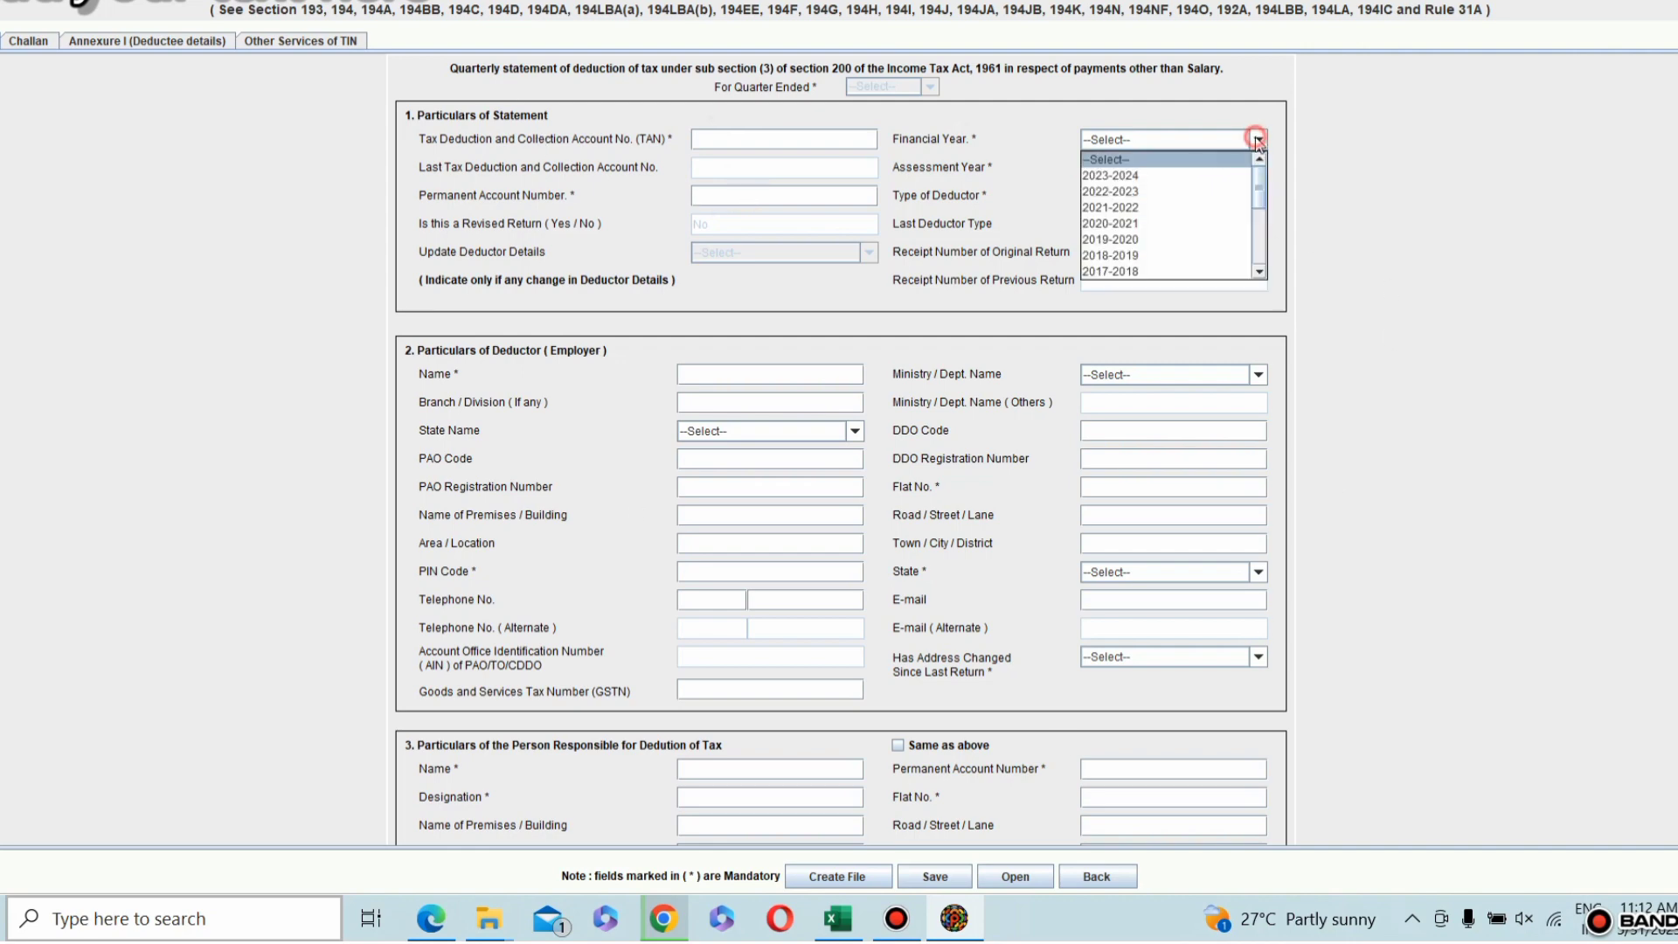
left_click(1141, 192)
left_click(842, 447)
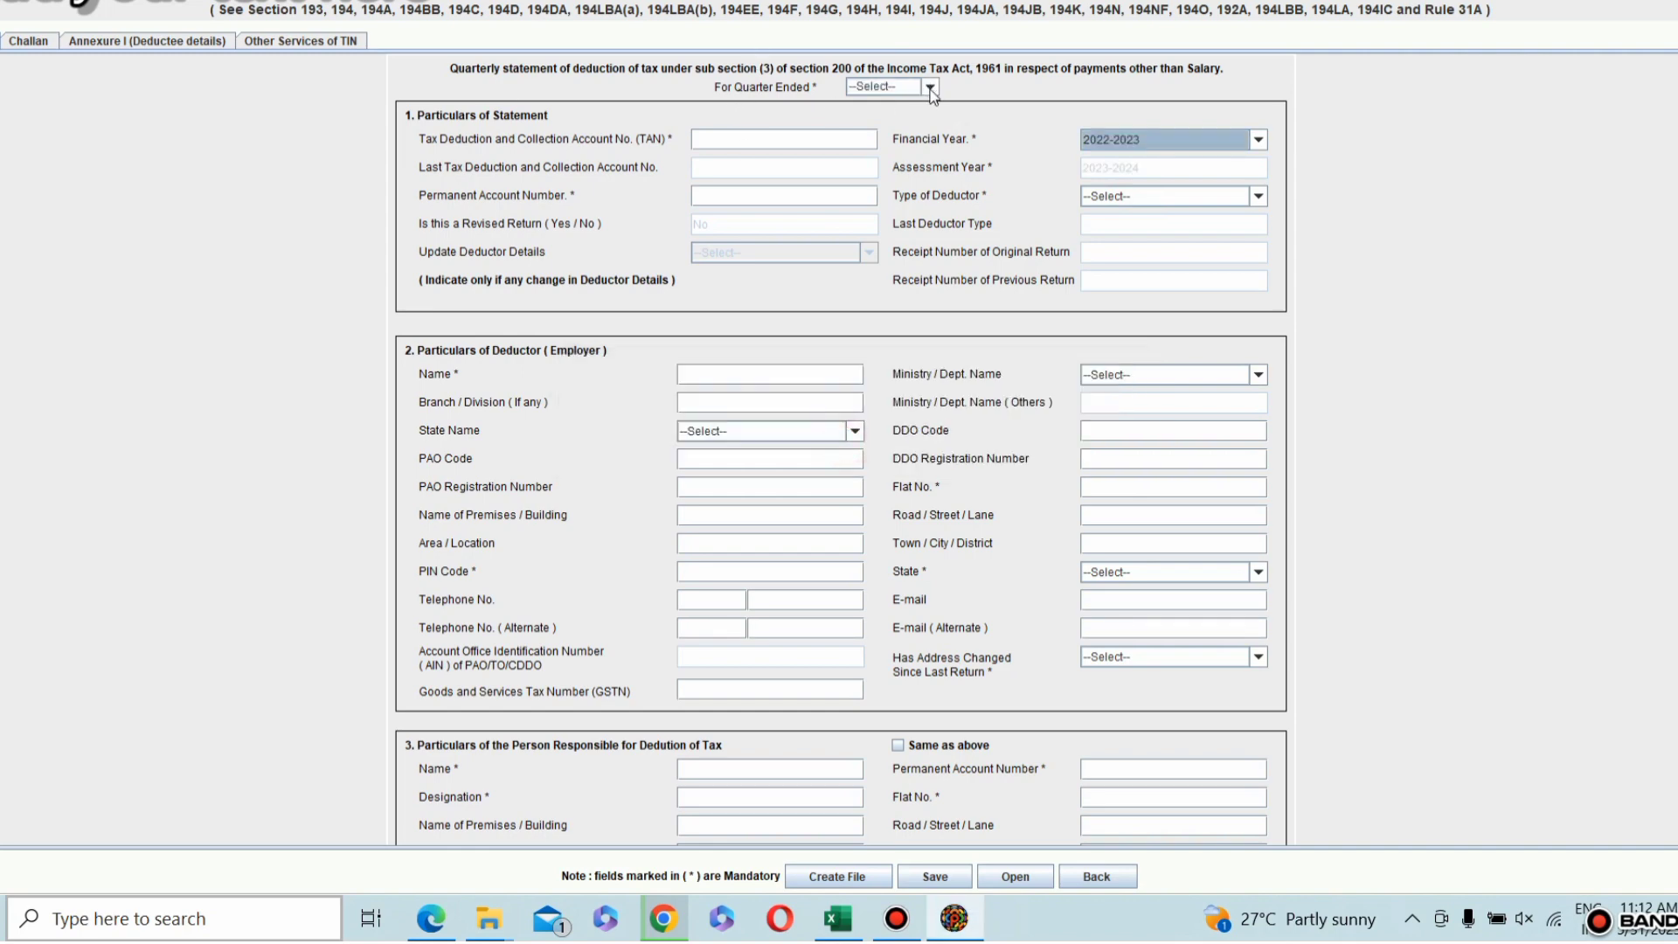
left_click(930, 88)
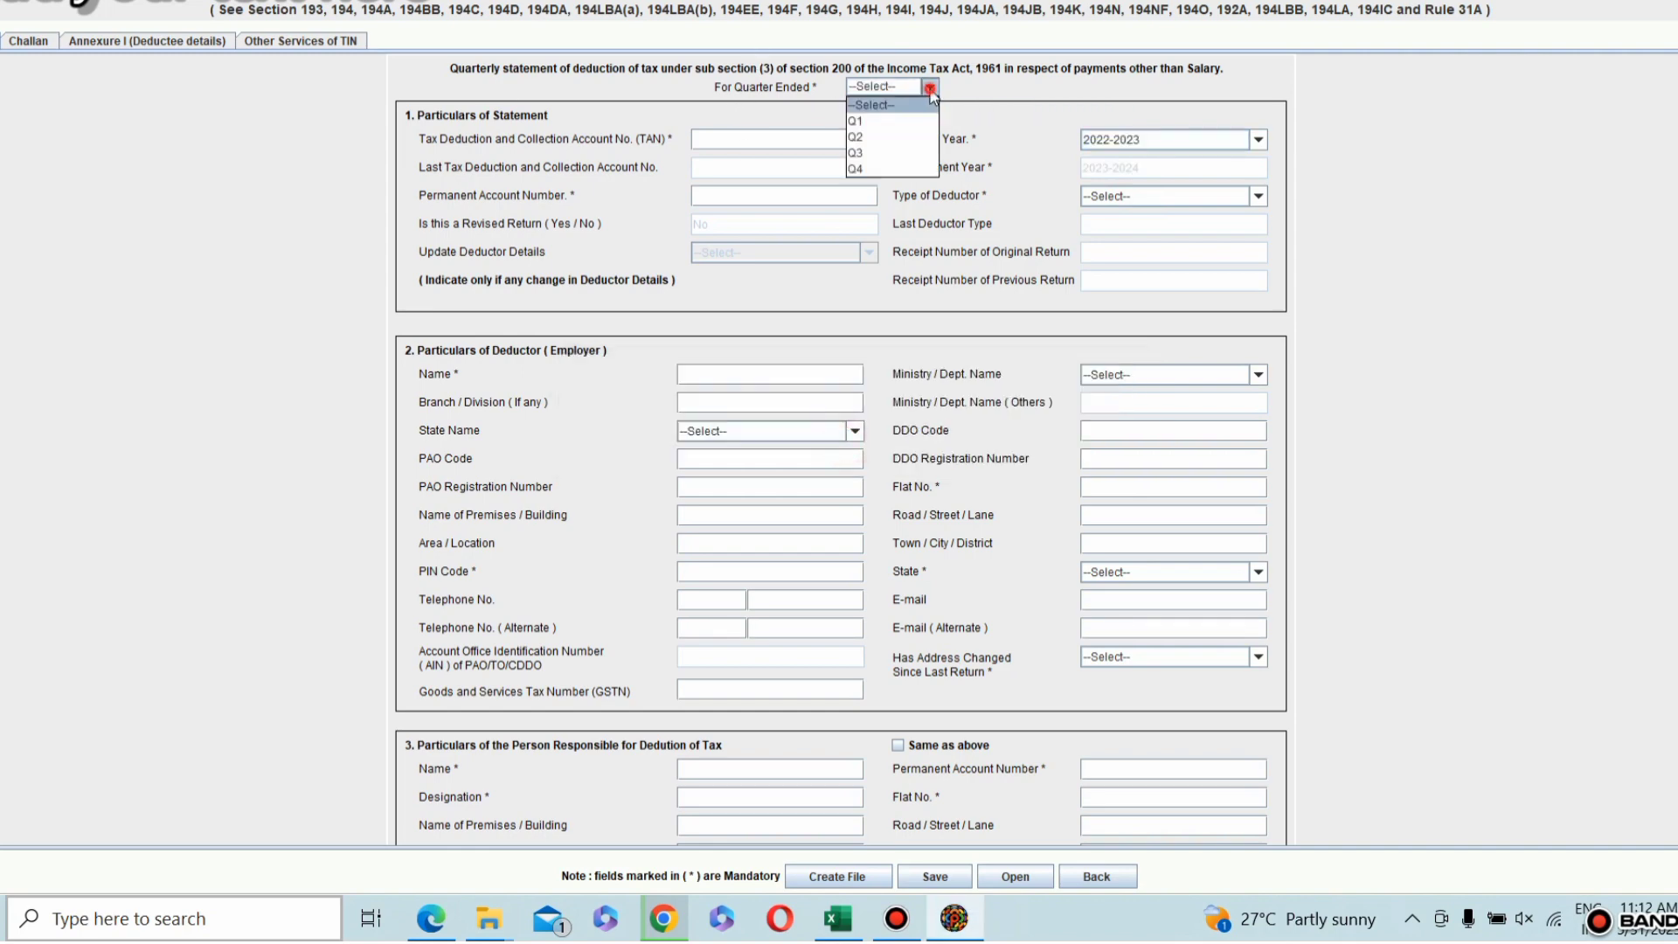
left_click(864, 170)
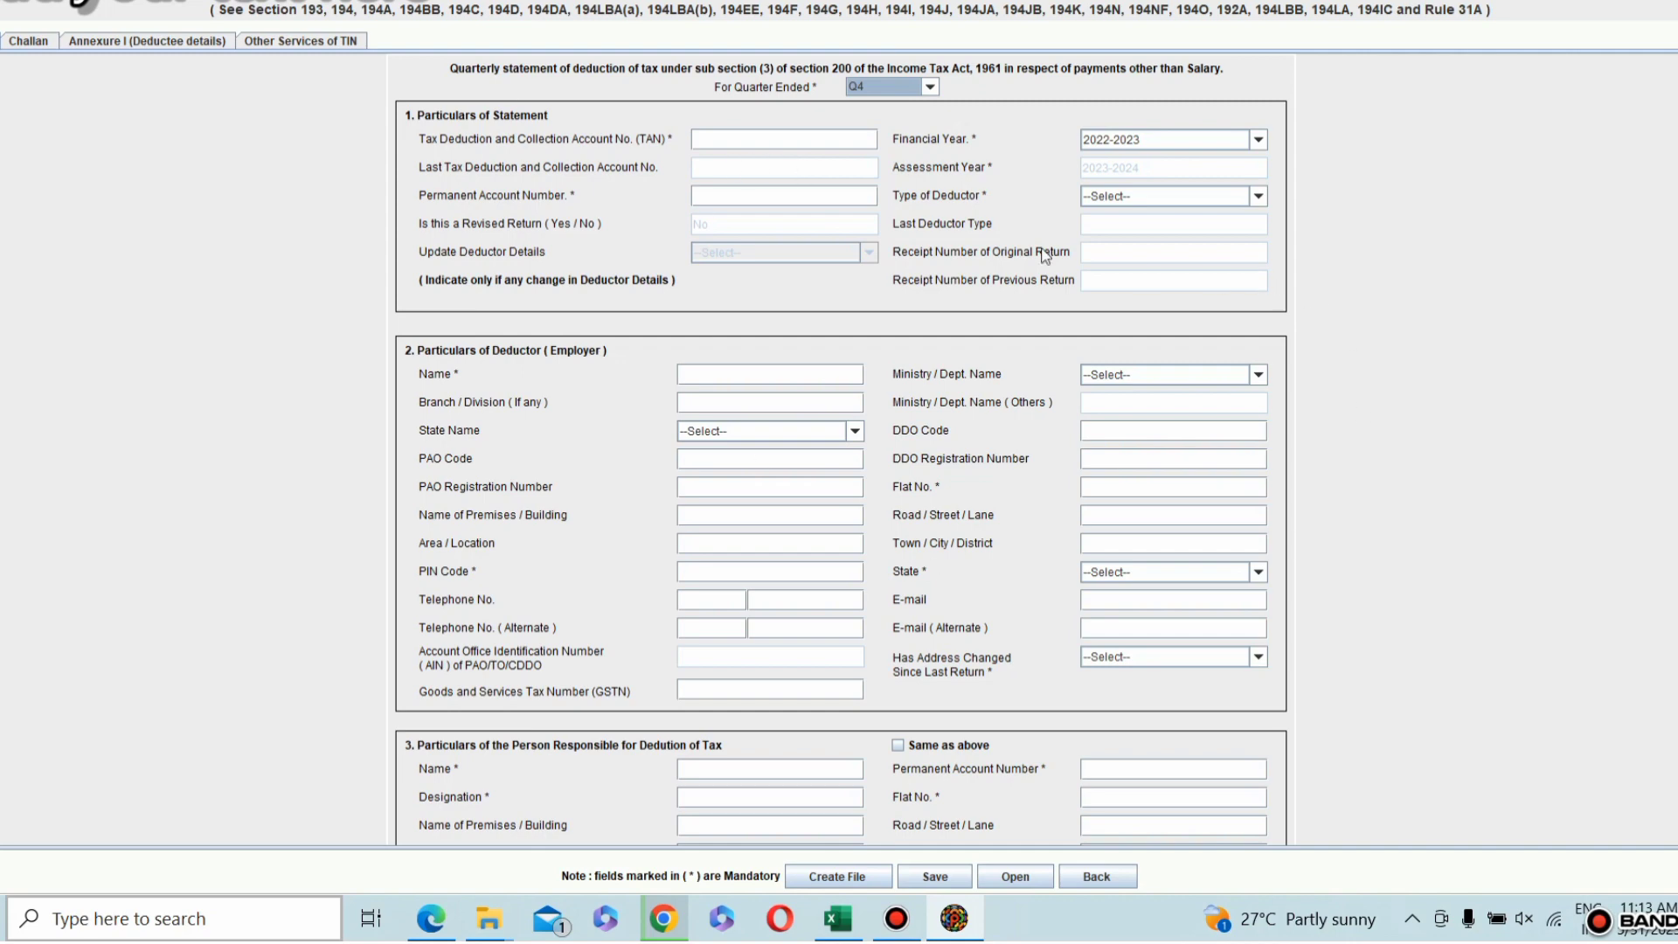
Step: Set the type of deductor to Individual/HUF in the particulars of statement
left_click(1257, 197)
left_click_drag(1259, 243, 1258, 316)
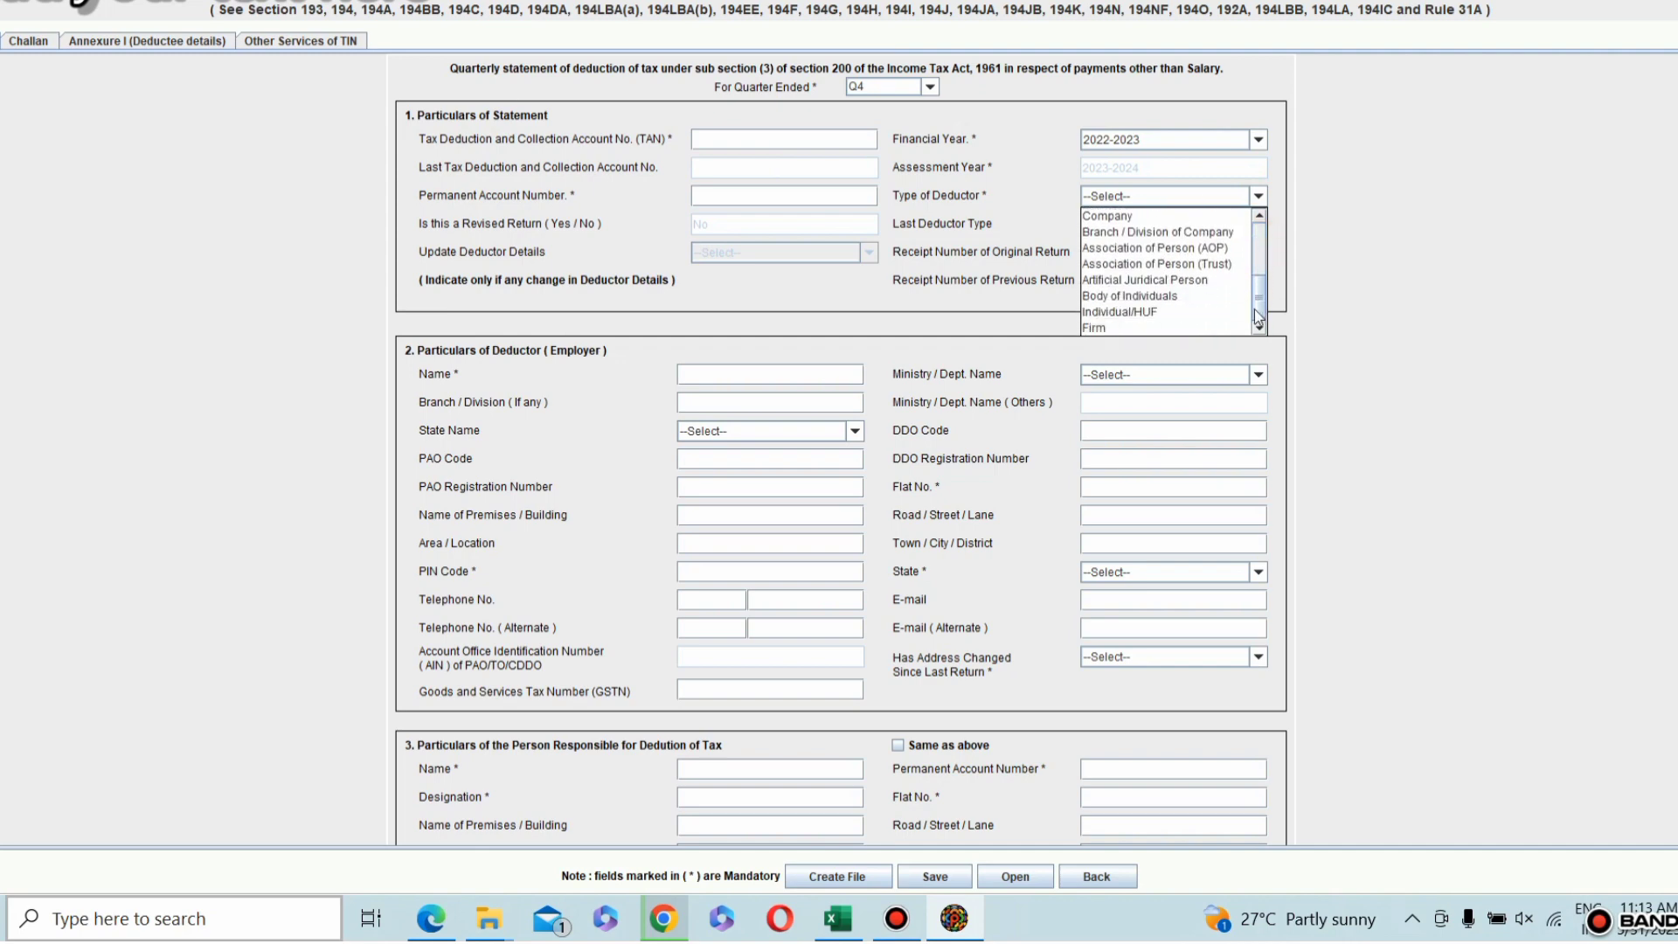
left_click(1136, 313)
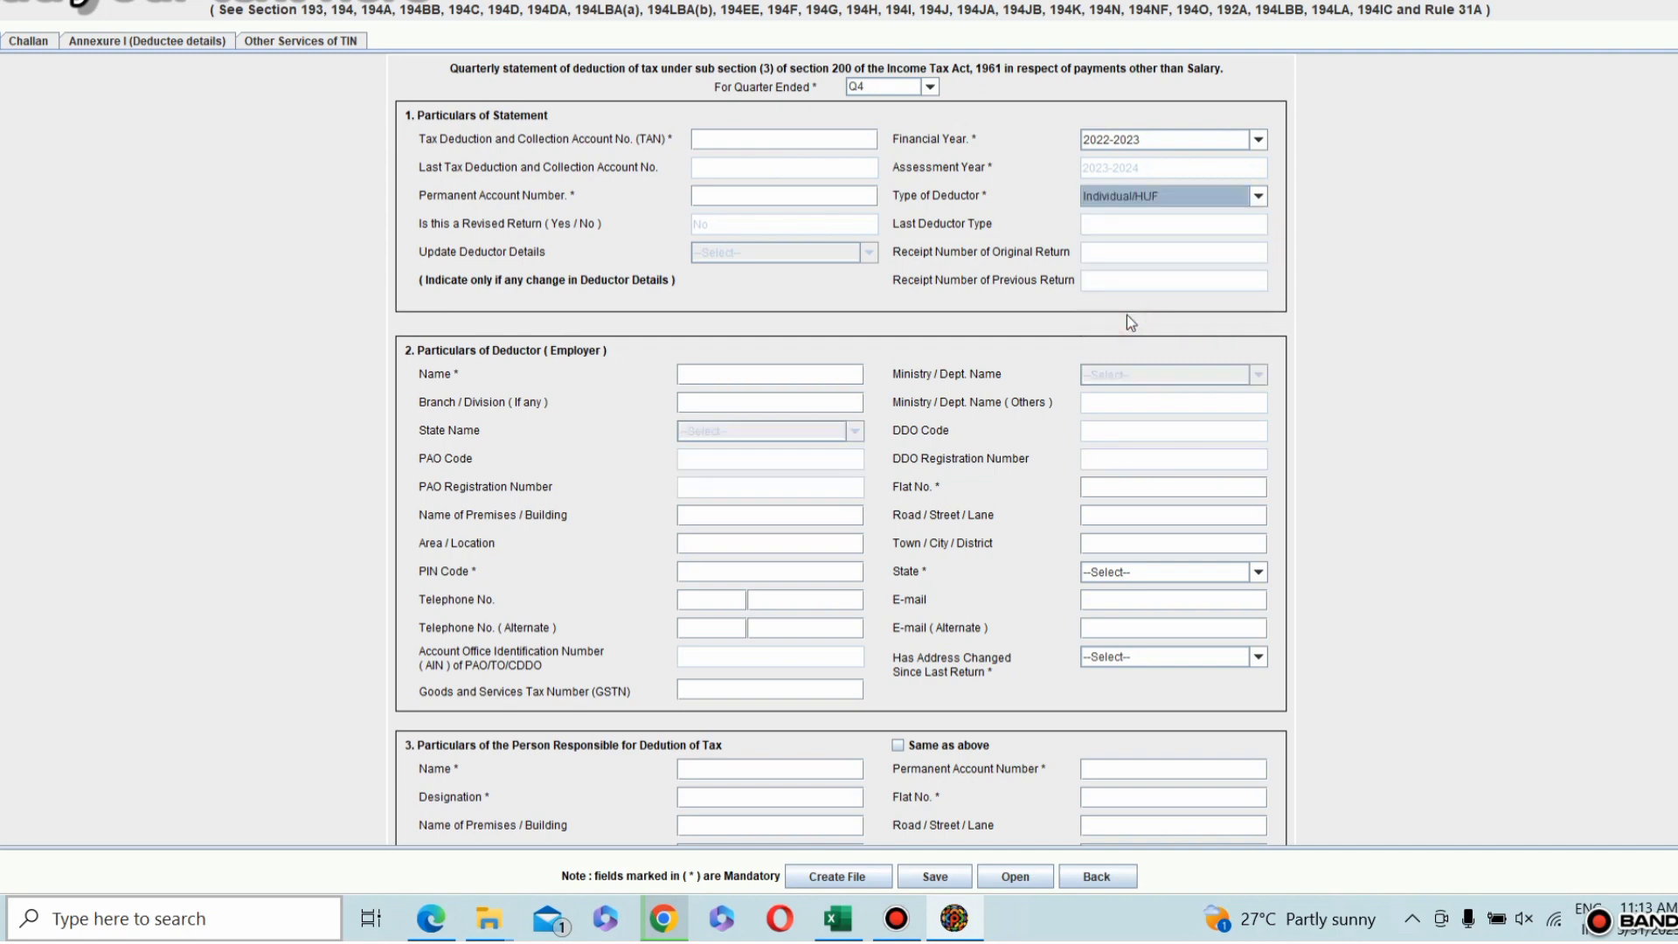
Step: Set Has Address Changed Since Last Return to No in the particulars of deductor
scroll(694, 233, "down", 3)
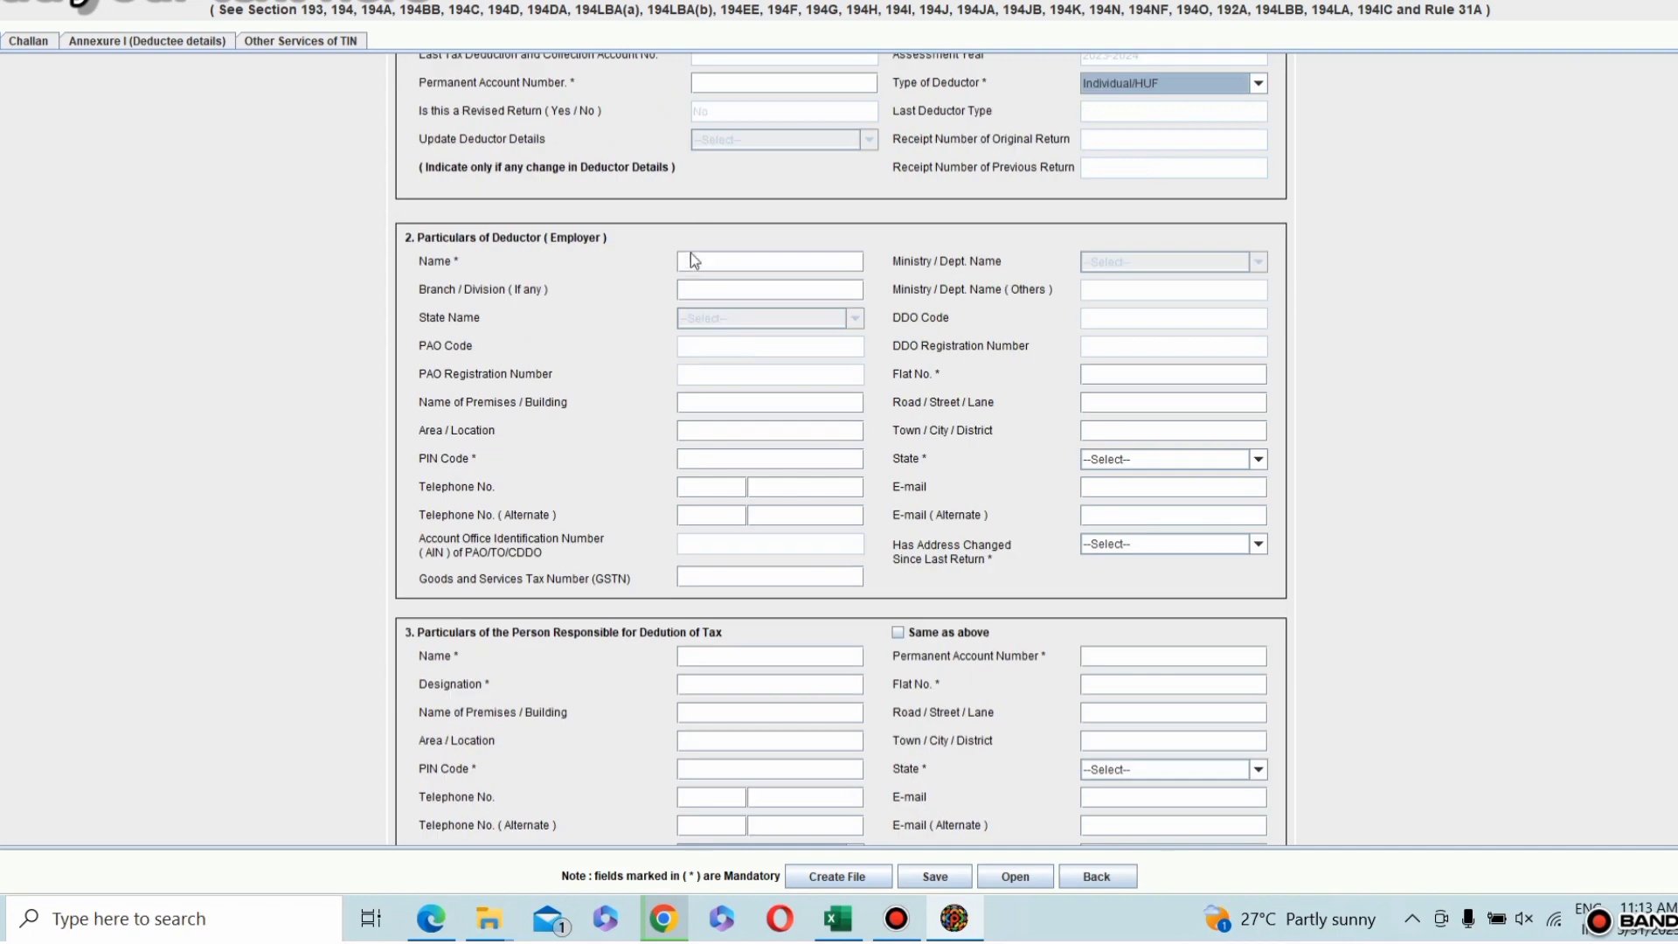
left_click(692, 262)
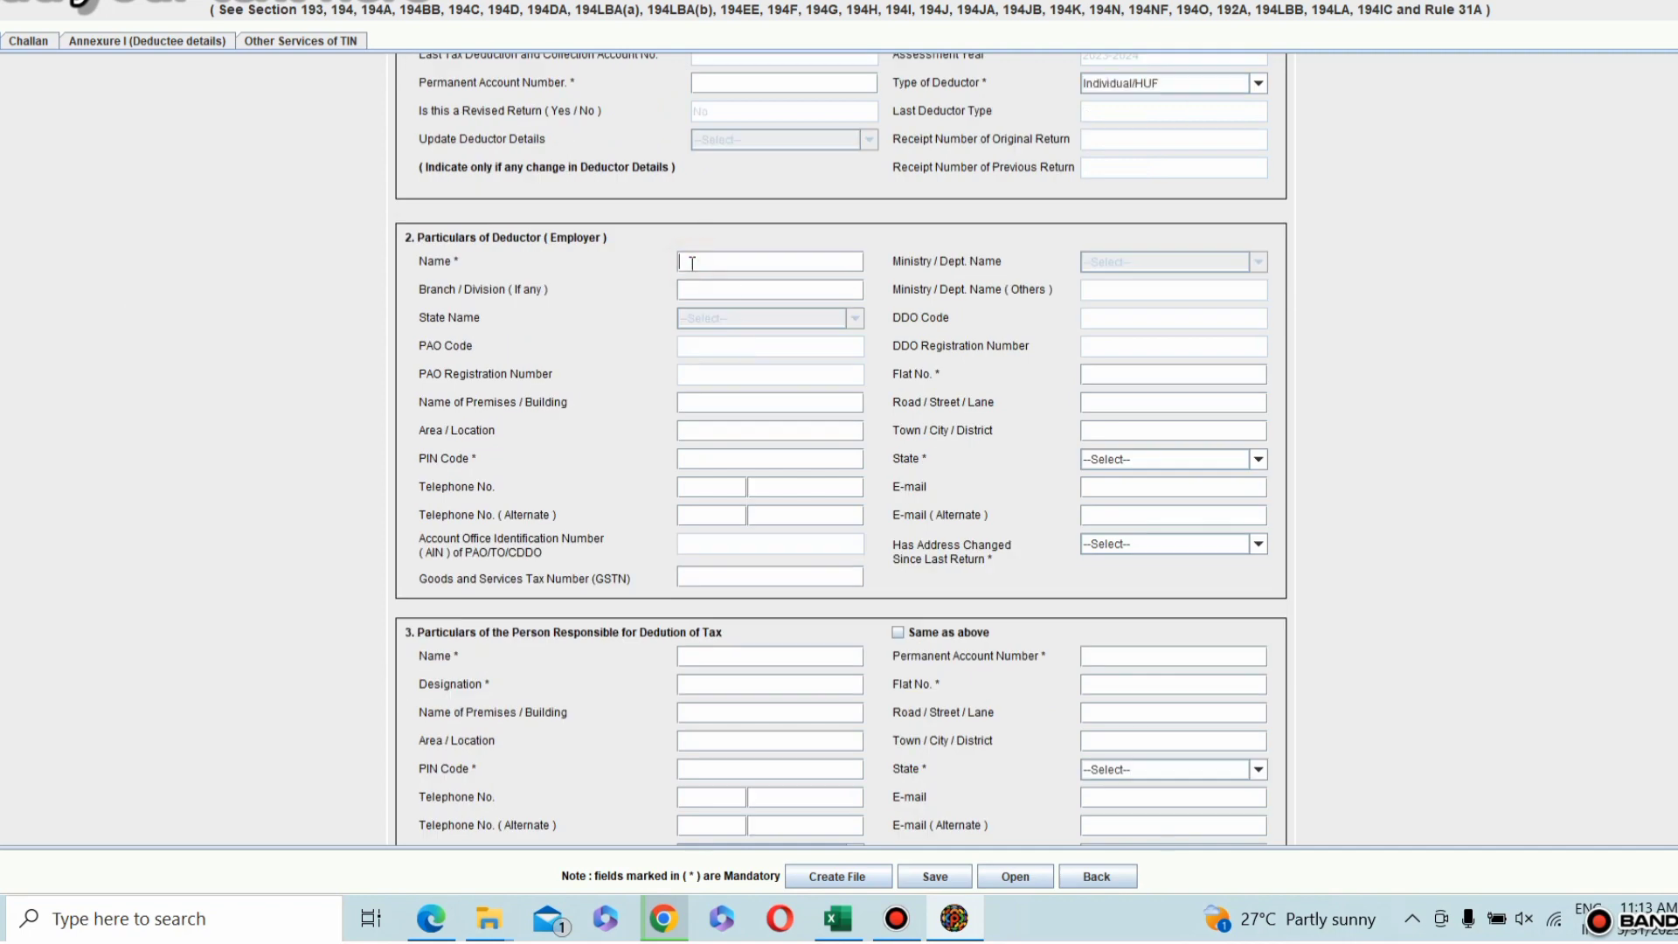
left_click(699, 458)
left_click(1259, 543)
left_click(1097, 602)
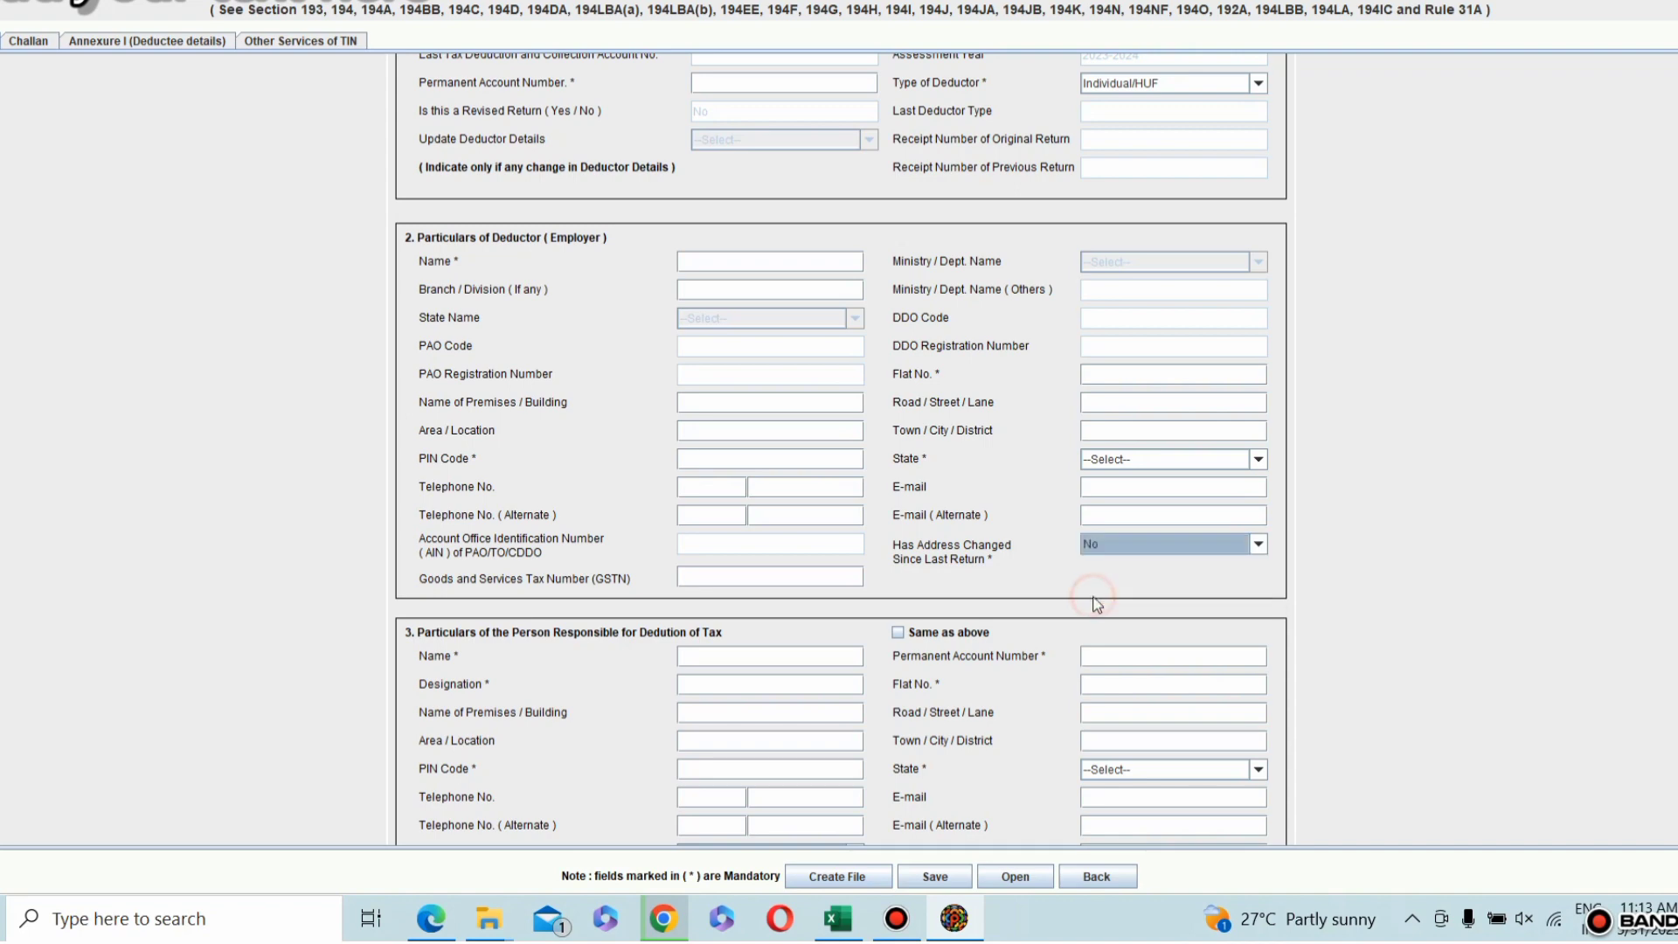
Step: Mark the responsible person's particulars as Same as above and set their Has Address Changed Since Last Return to No
scroll(1072, 476, "down", 2)
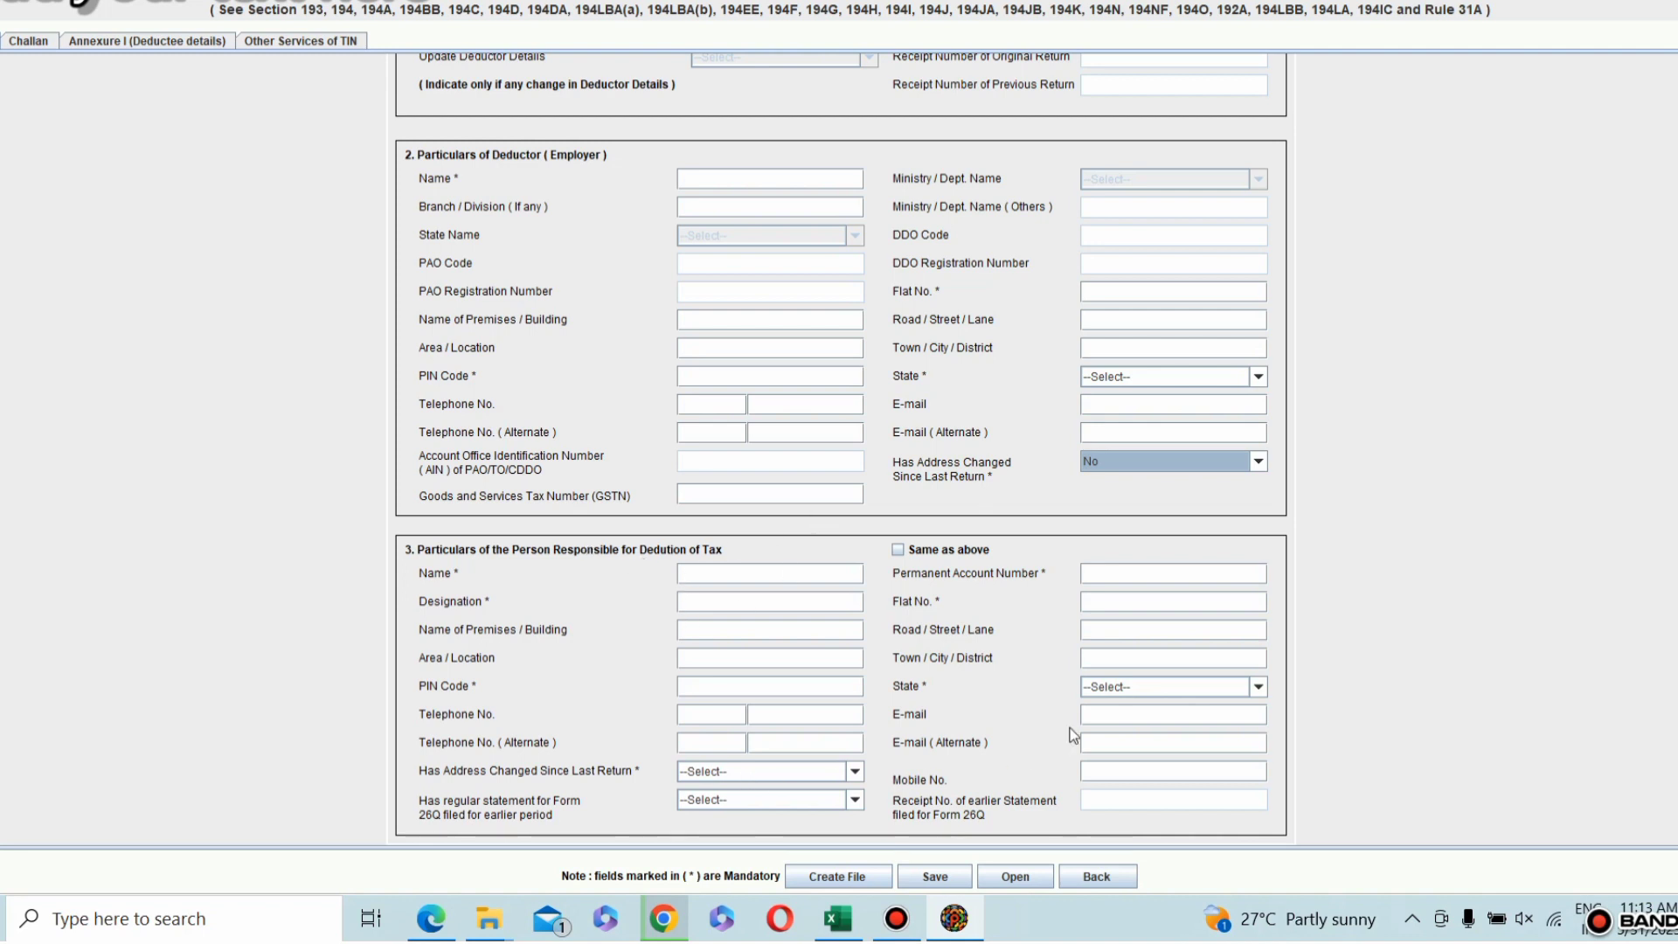
left_click(899, 551)
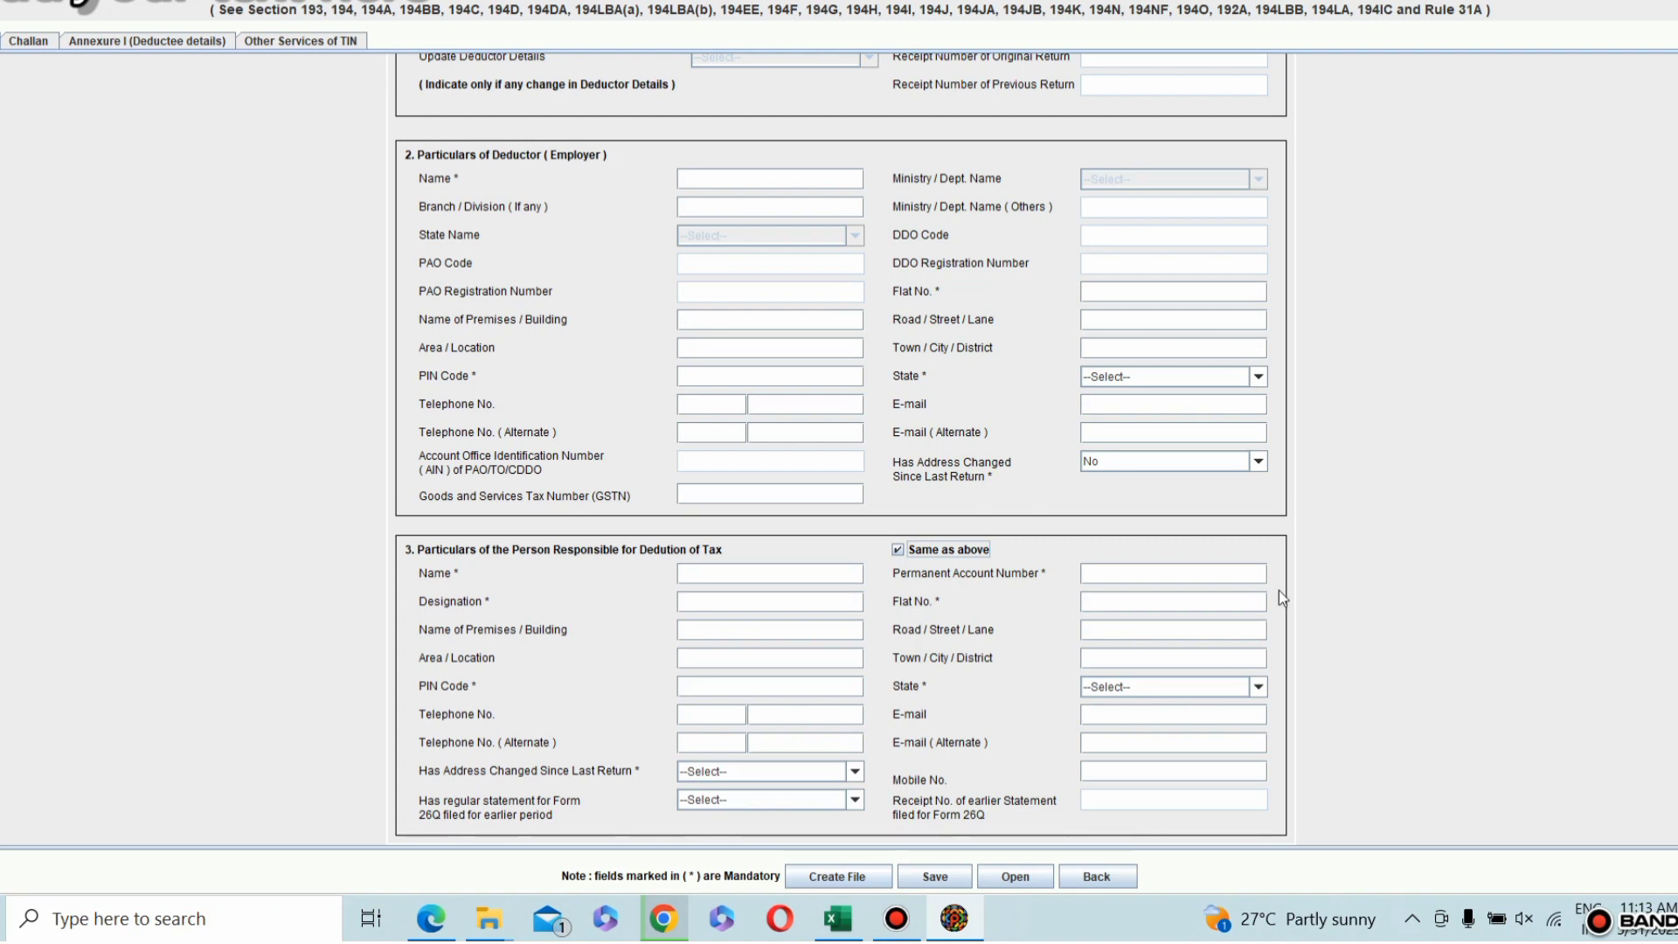
left_click(460, 599)
left_click(694, 600)
left_click(1107, 719)
left_click(1109, 766)
left_click(853, 771)
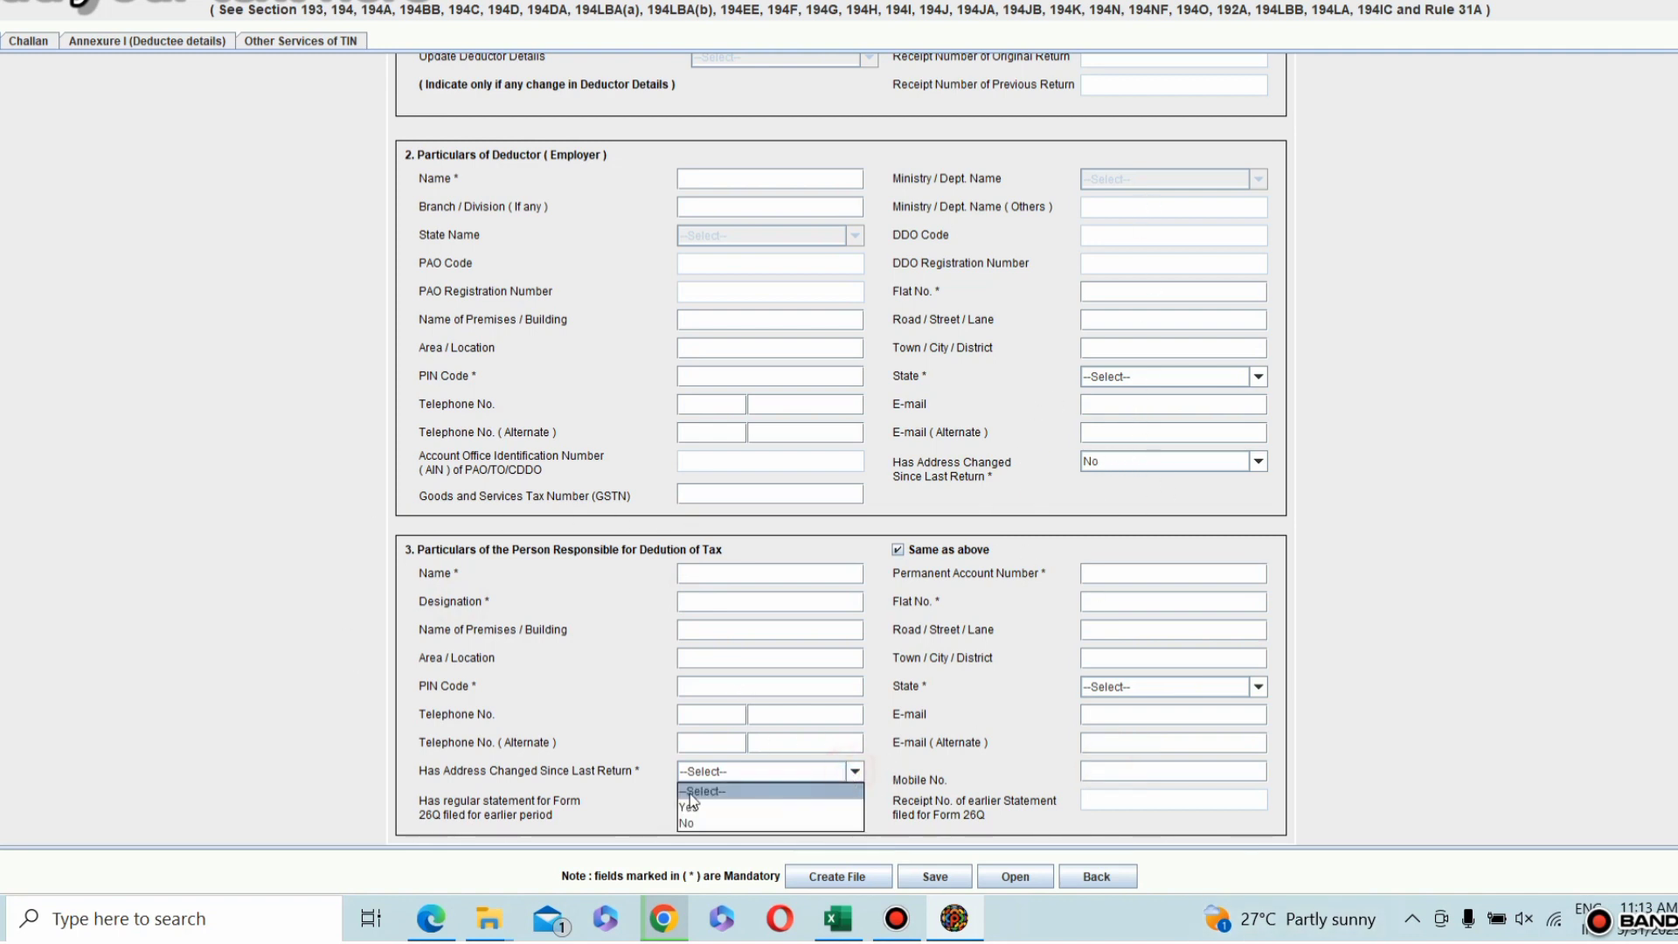
left_click(690, 822)
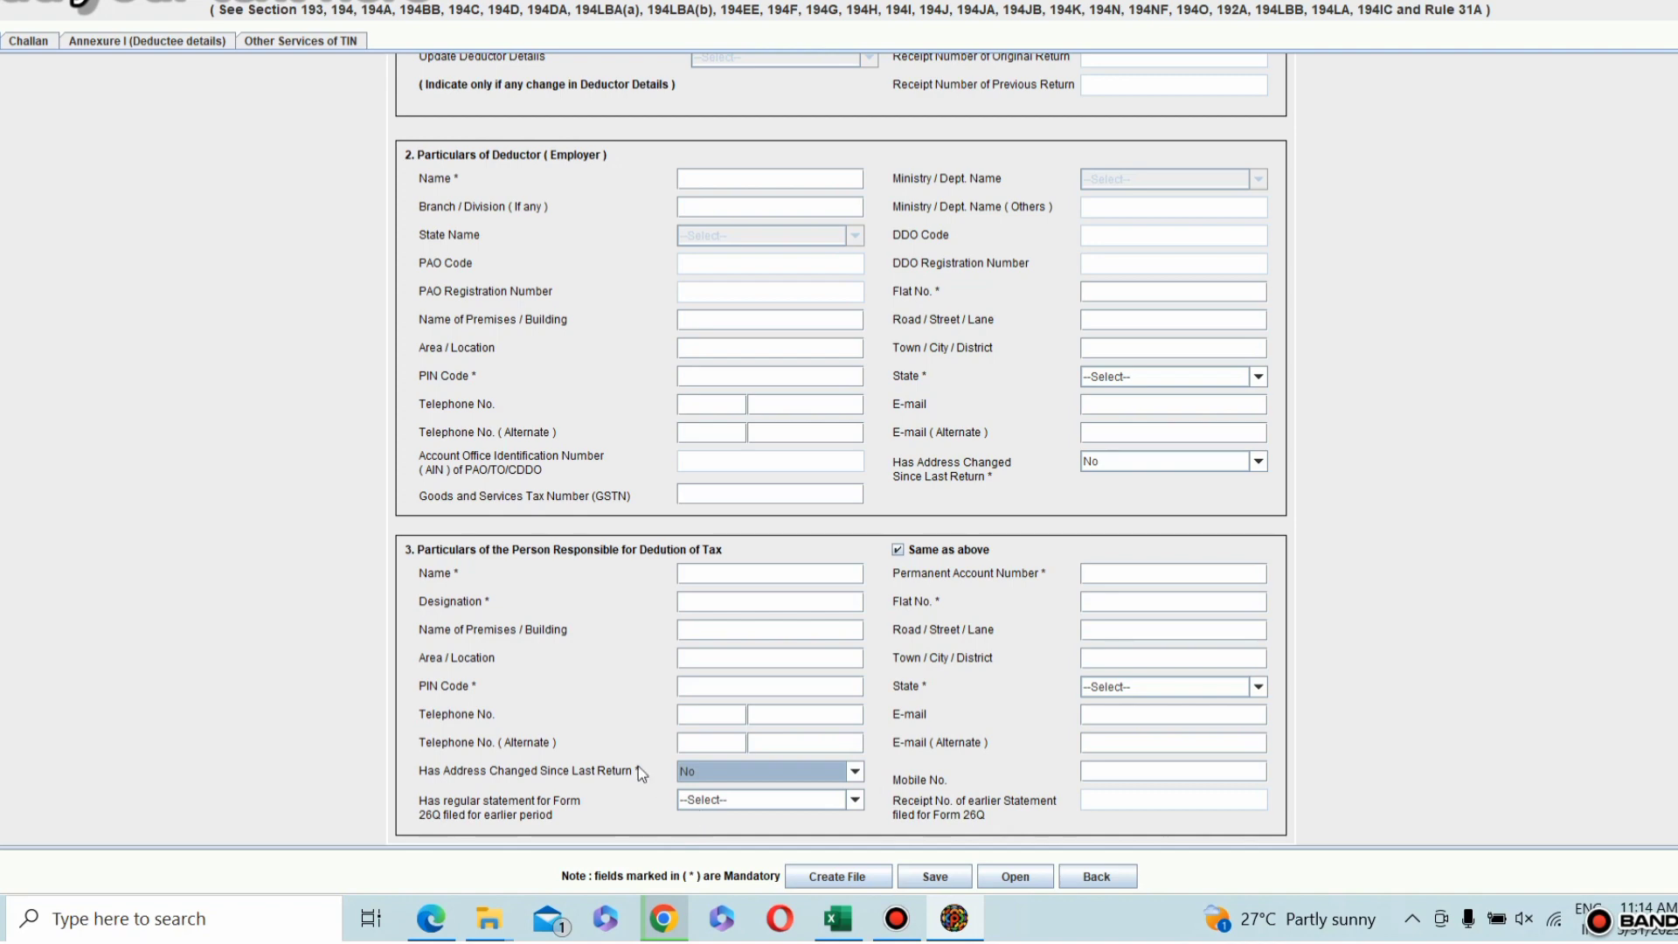
Step: Open the Challan sheet and add one row to it
left_click(20, 44)
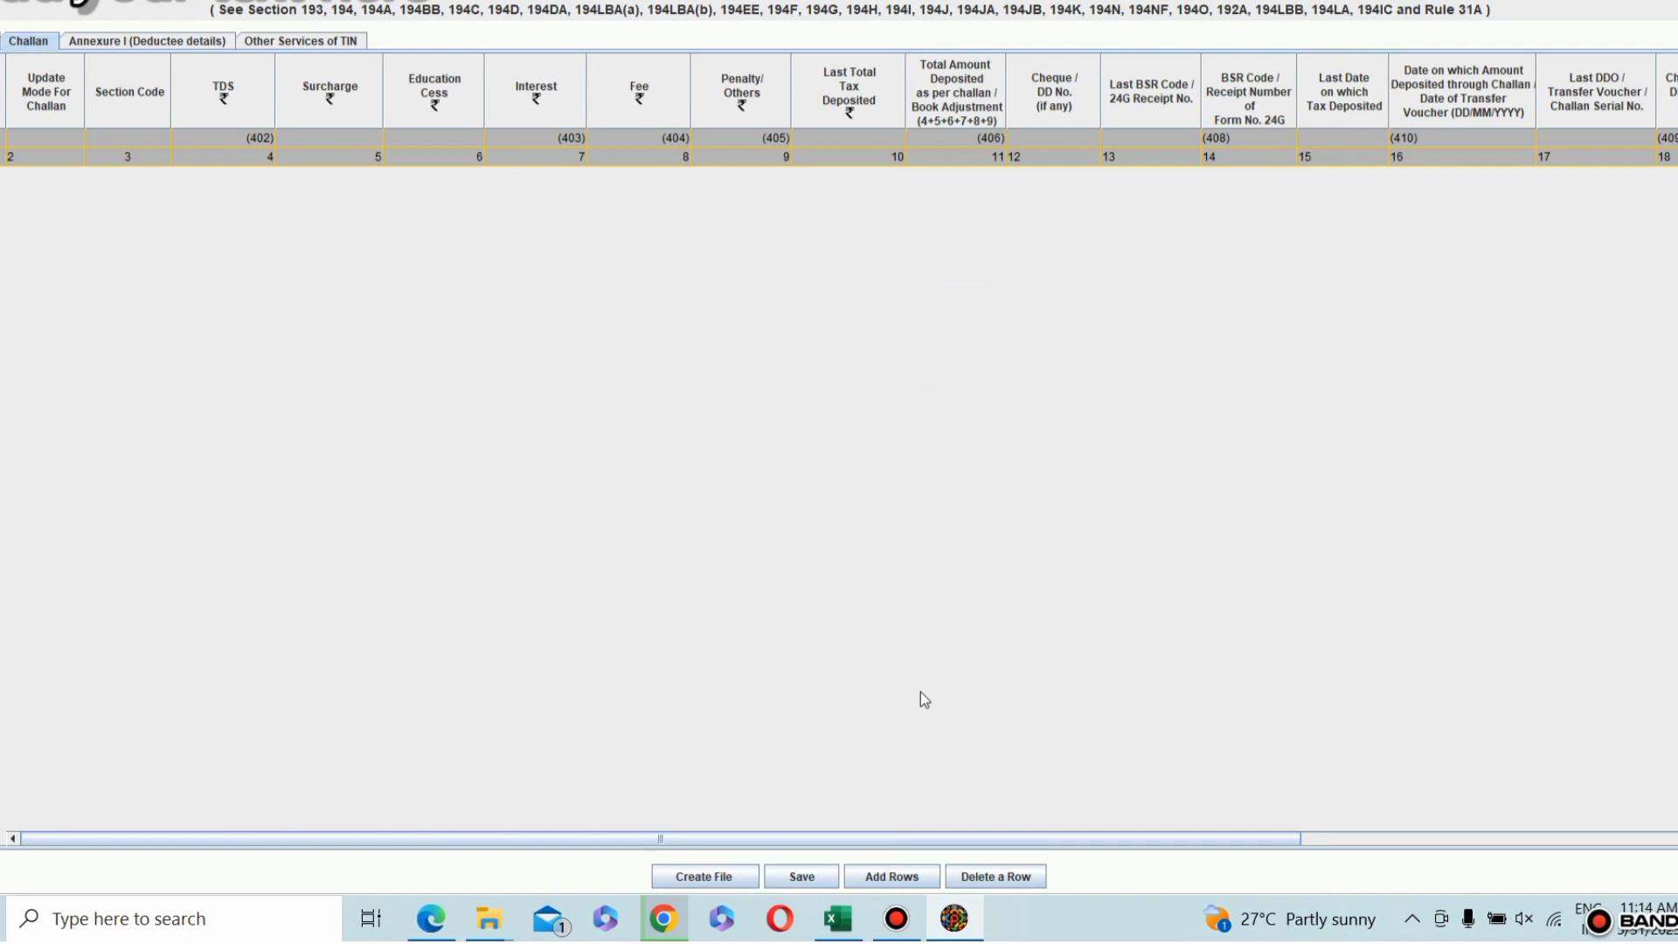
left_click(892, 877)
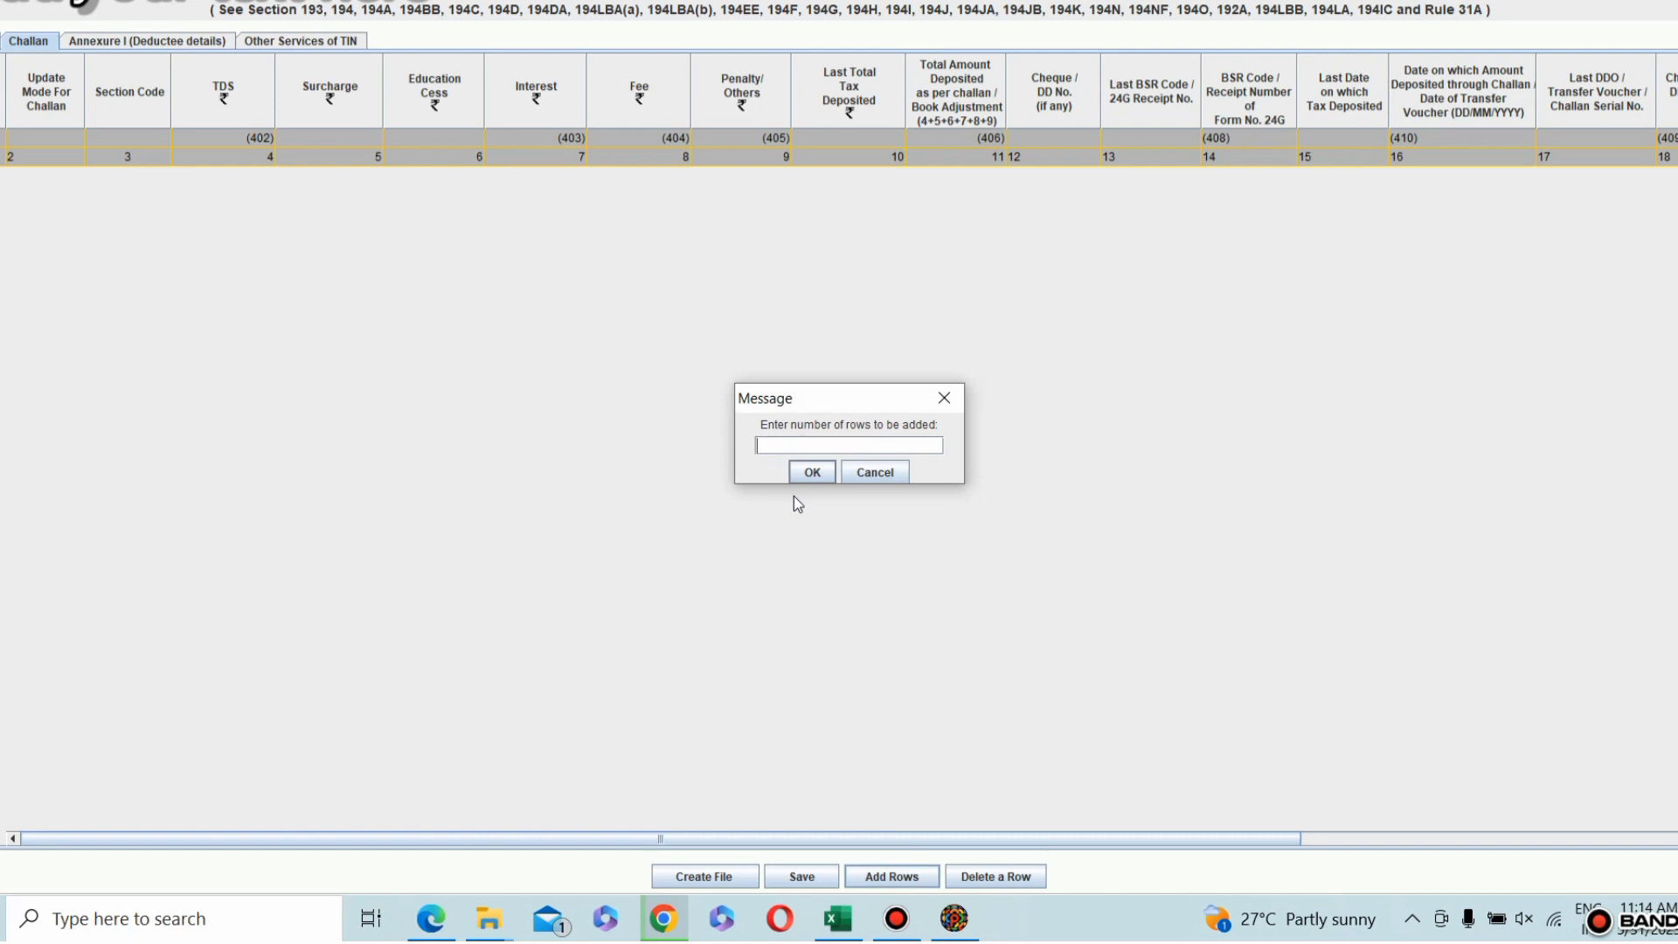
type("1")
left_click(812, 472)
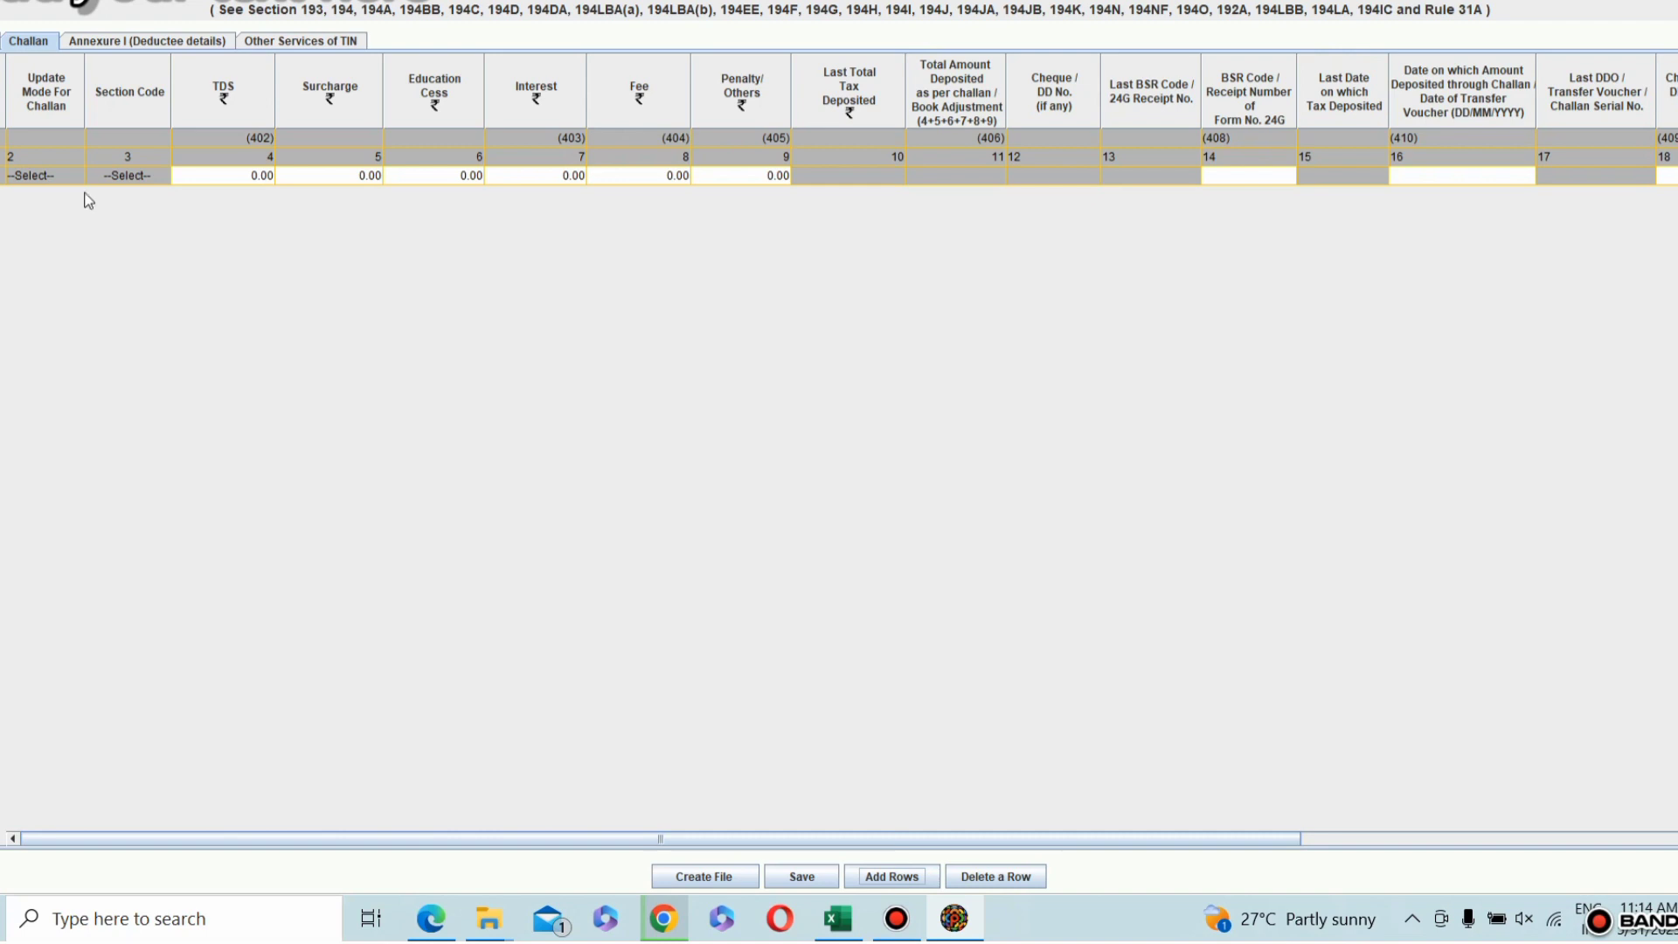
Step: Delete row 1 from the Challan sheet and add one new row in its place
left_click(48, 175)
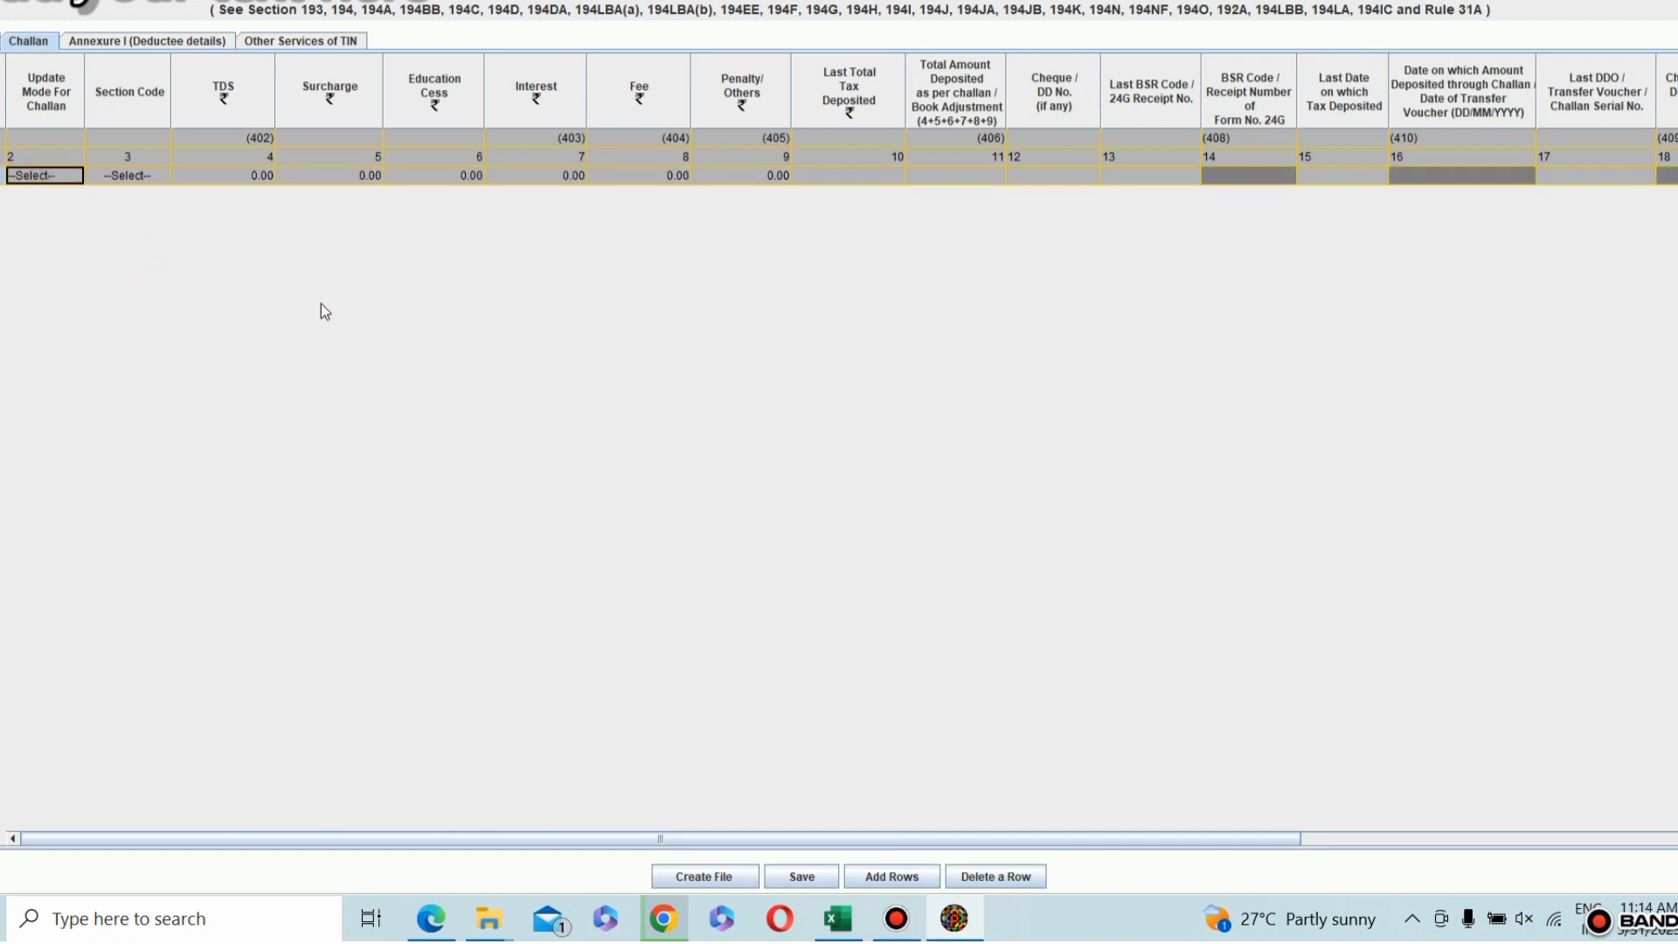
left_click(122, 41)
left_click(33, 41)
left_click(1021, 876)
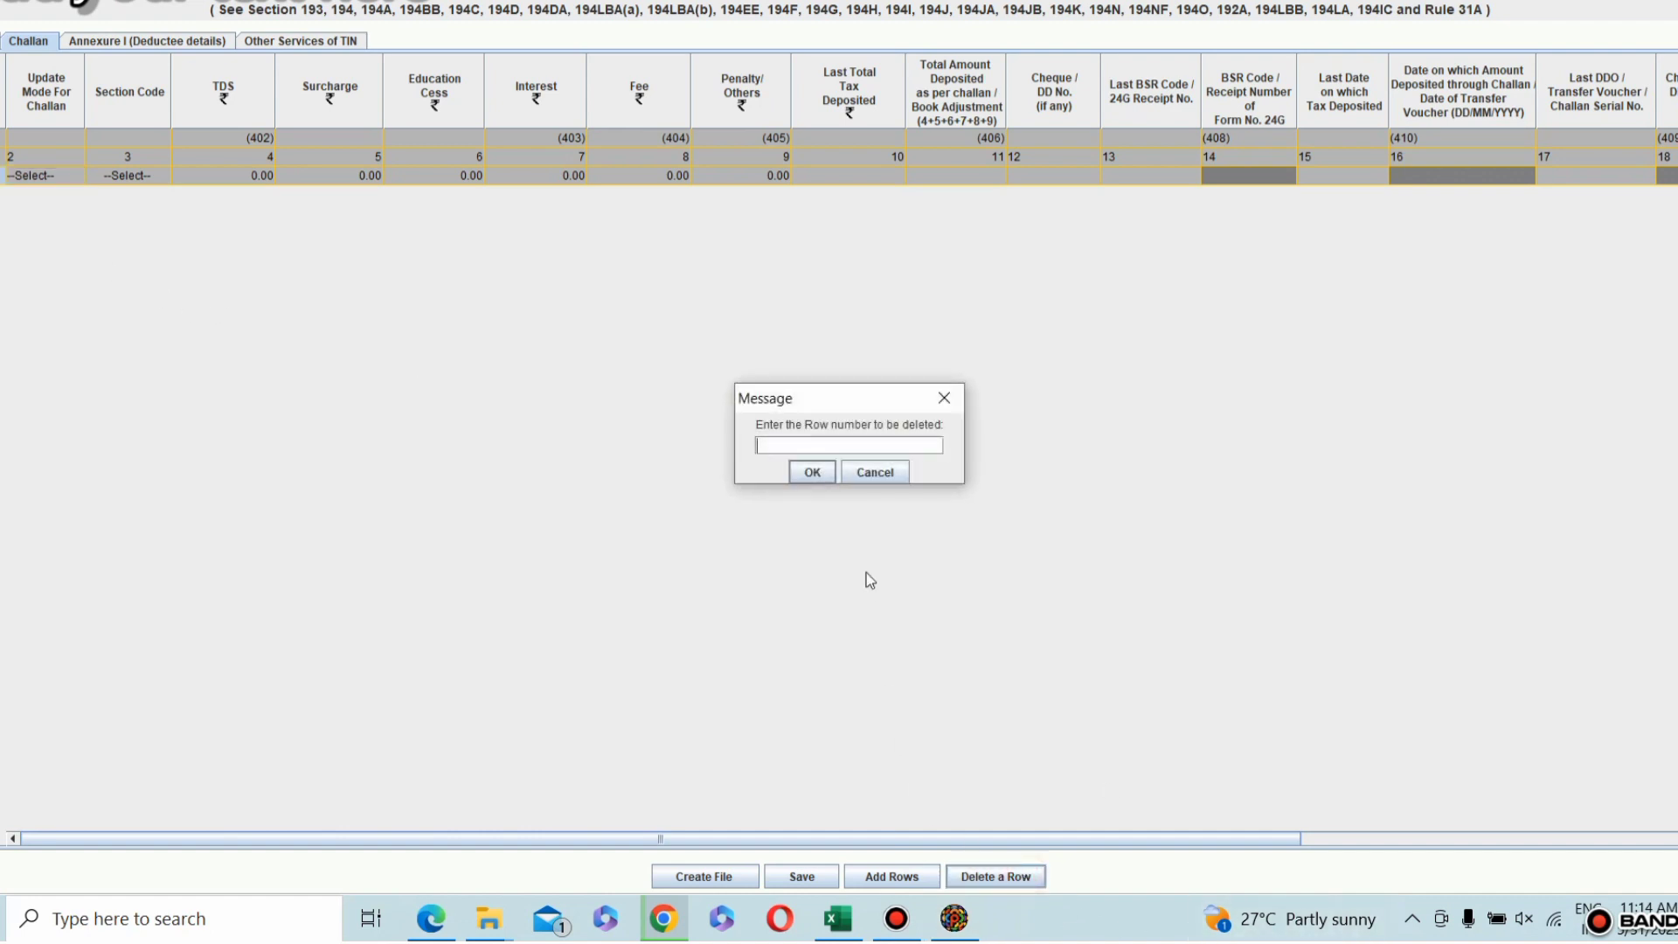
type("1")
left_click(816, 473)
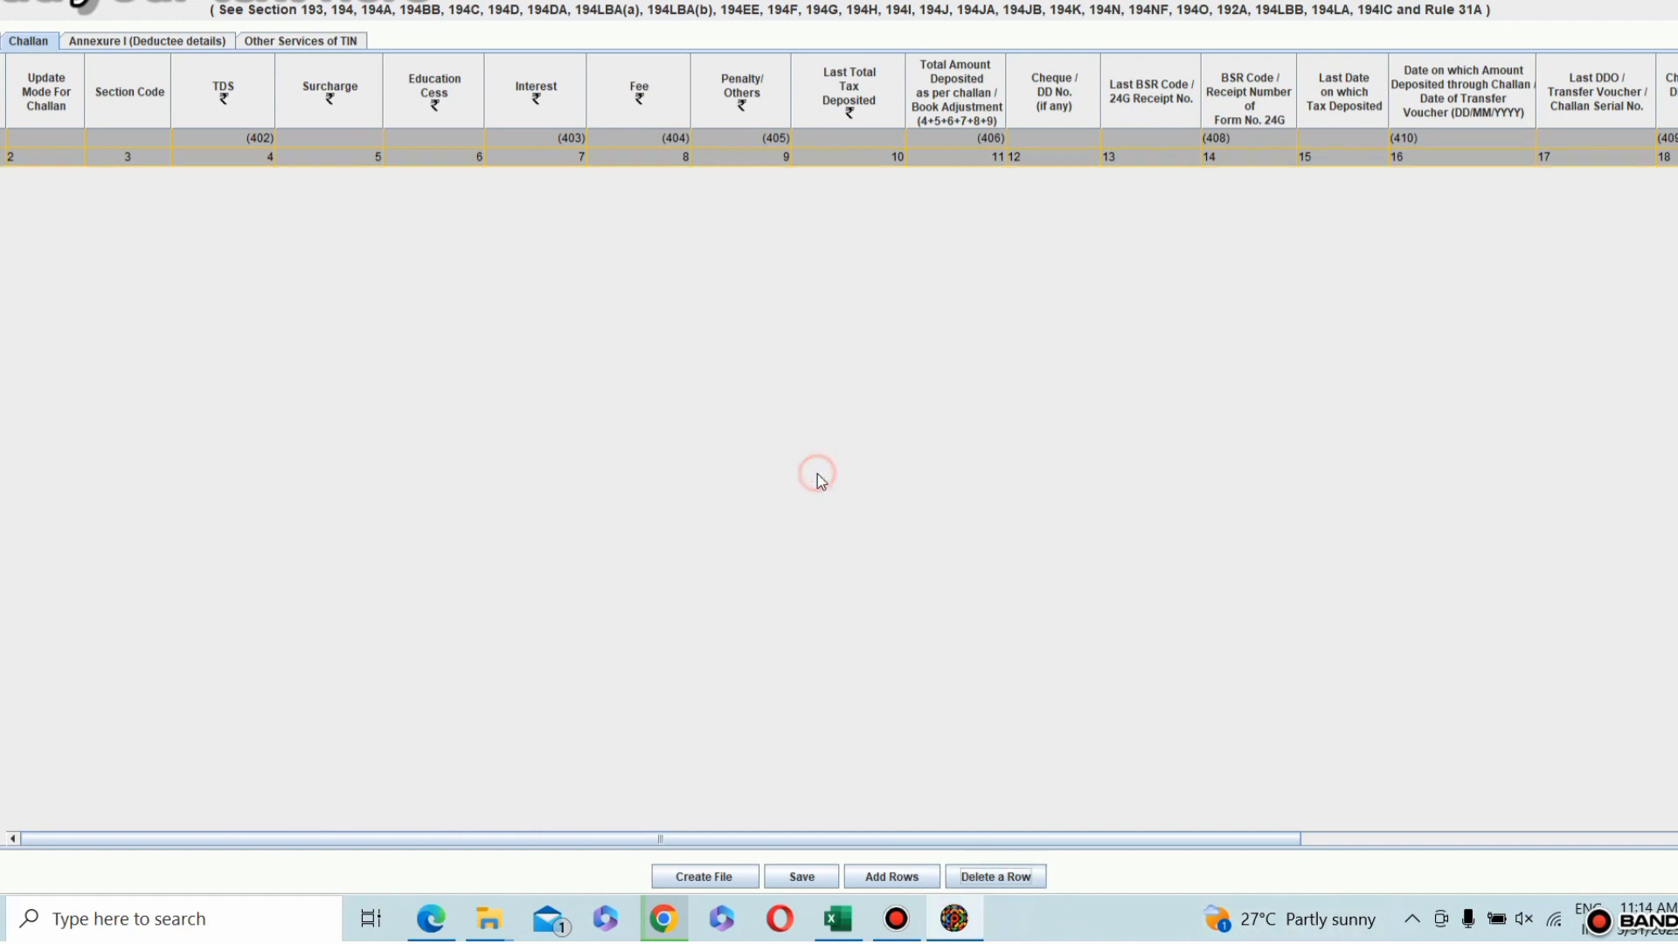
left_click(933, 877)
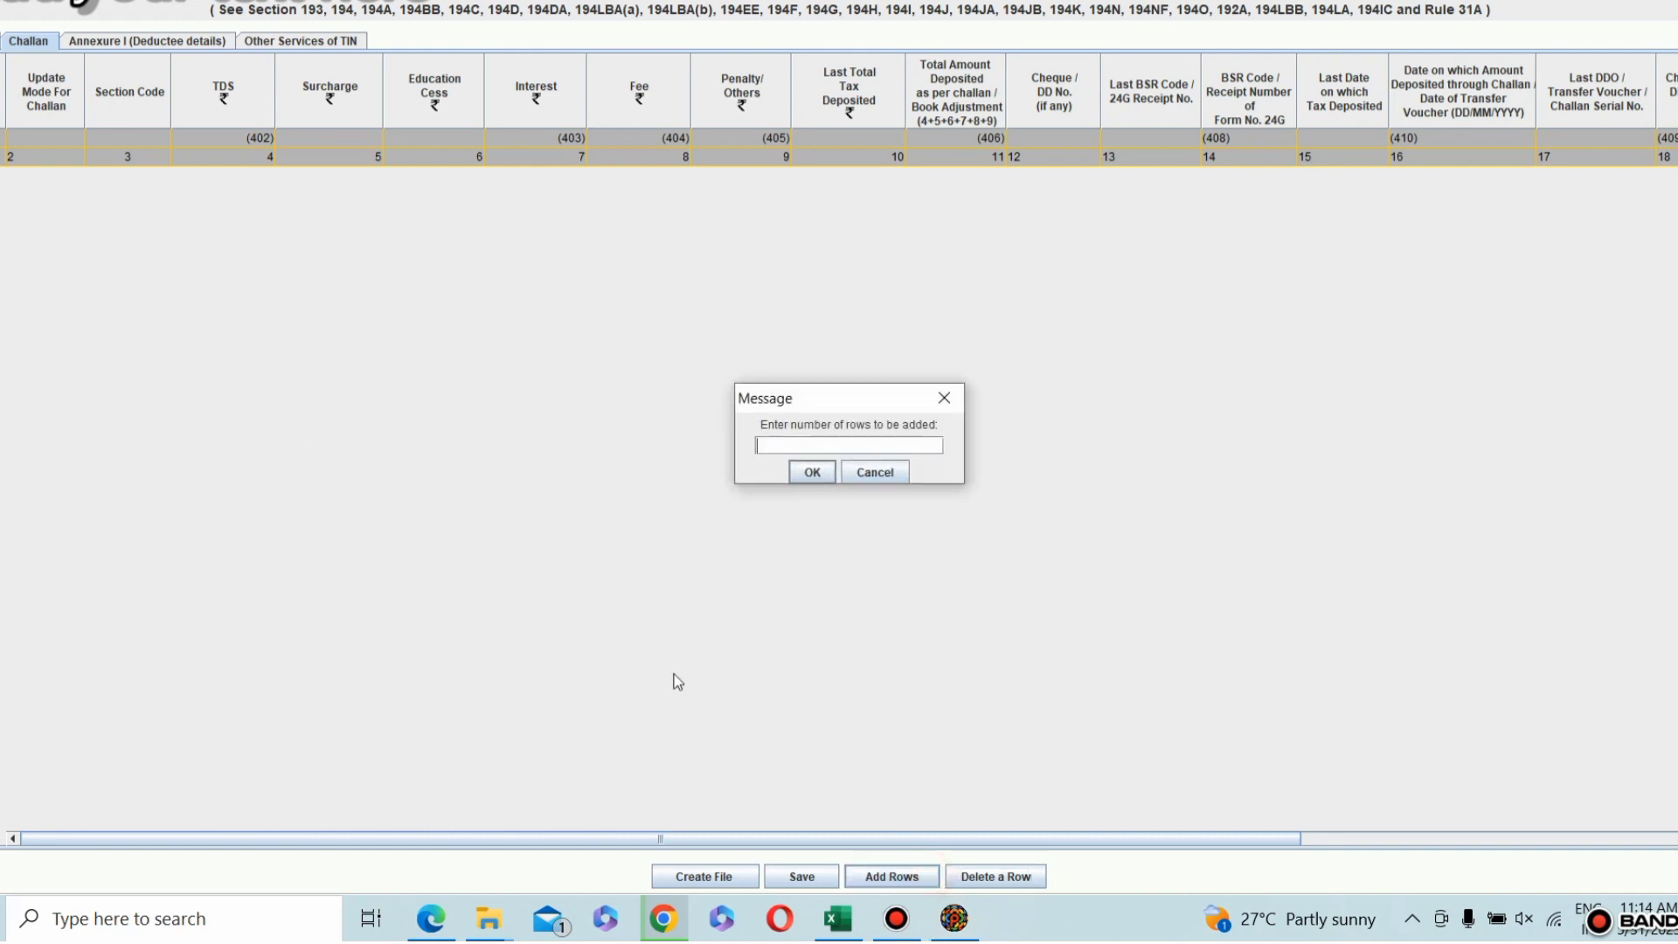
type("1")
left_click(812, 474)
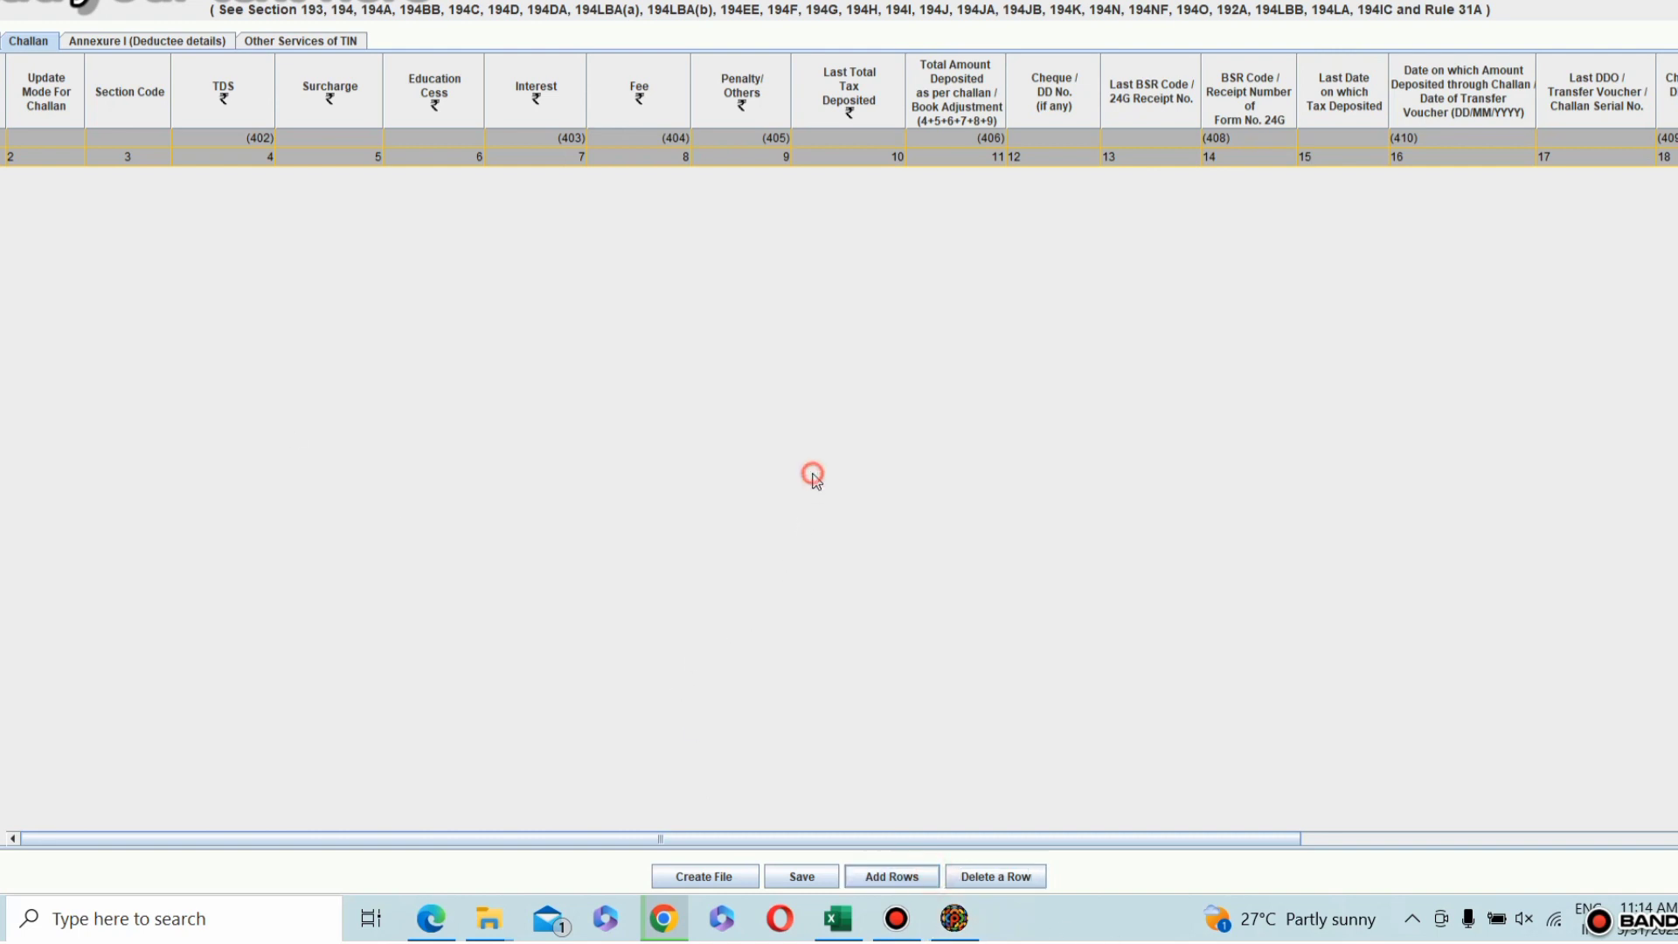
Step: Look up the deposited amount in the challan receipt PDF in Chrome and enter 22264 as the challan row's TDS in the utility
left_click(227, 175)
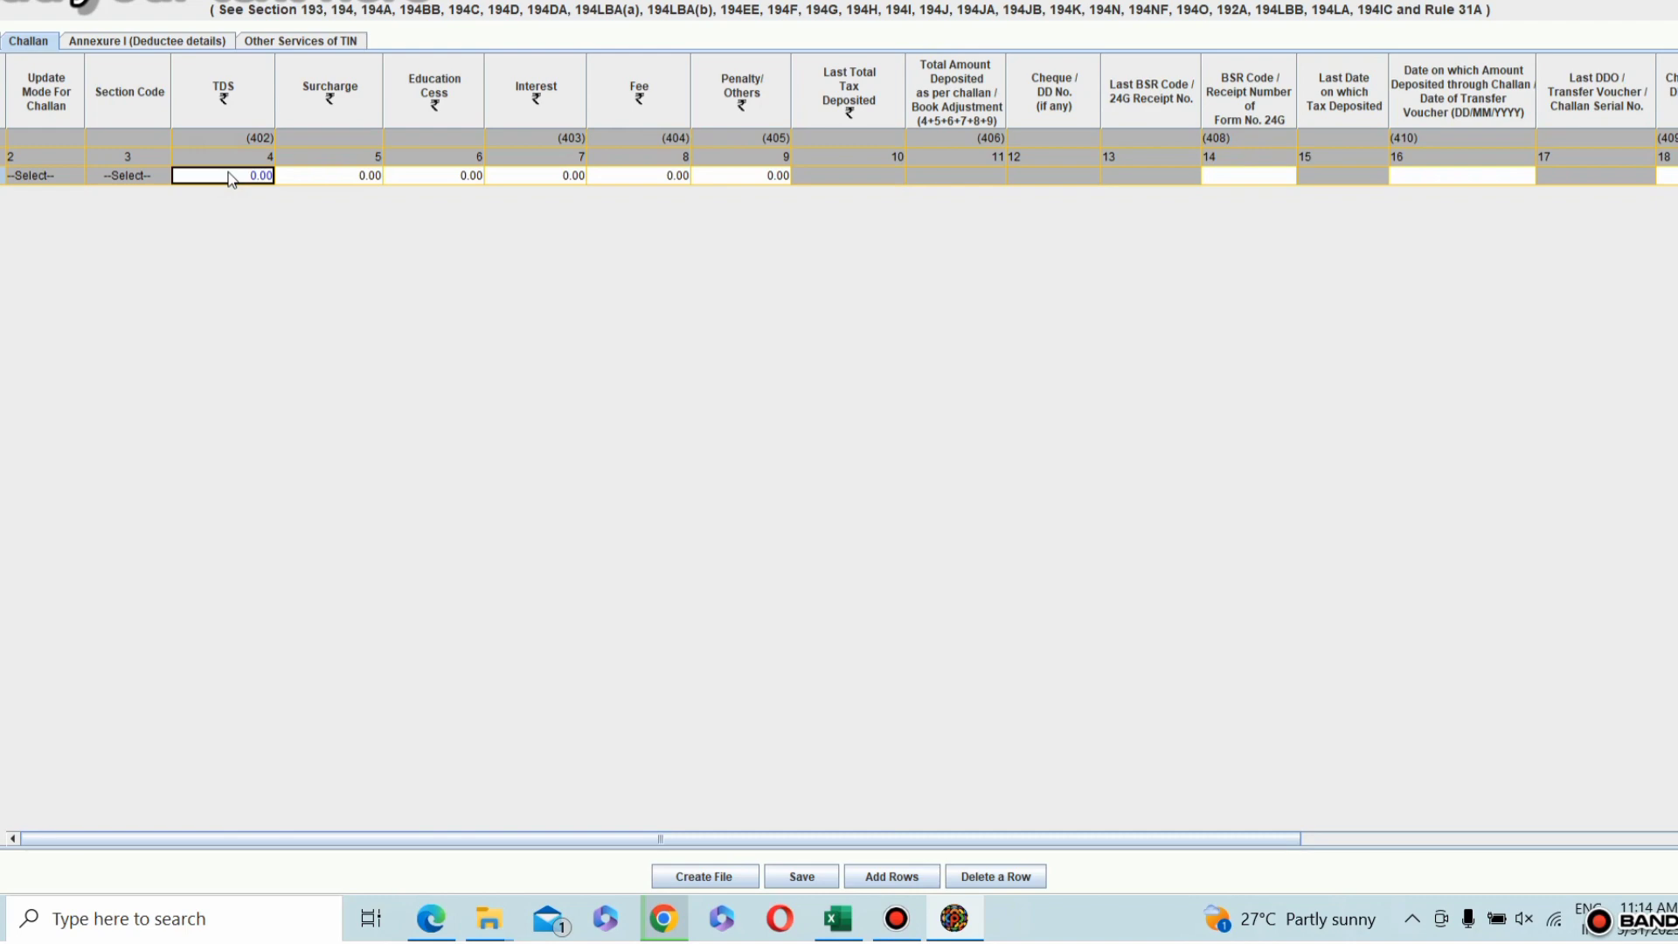
left_click(661, 916)
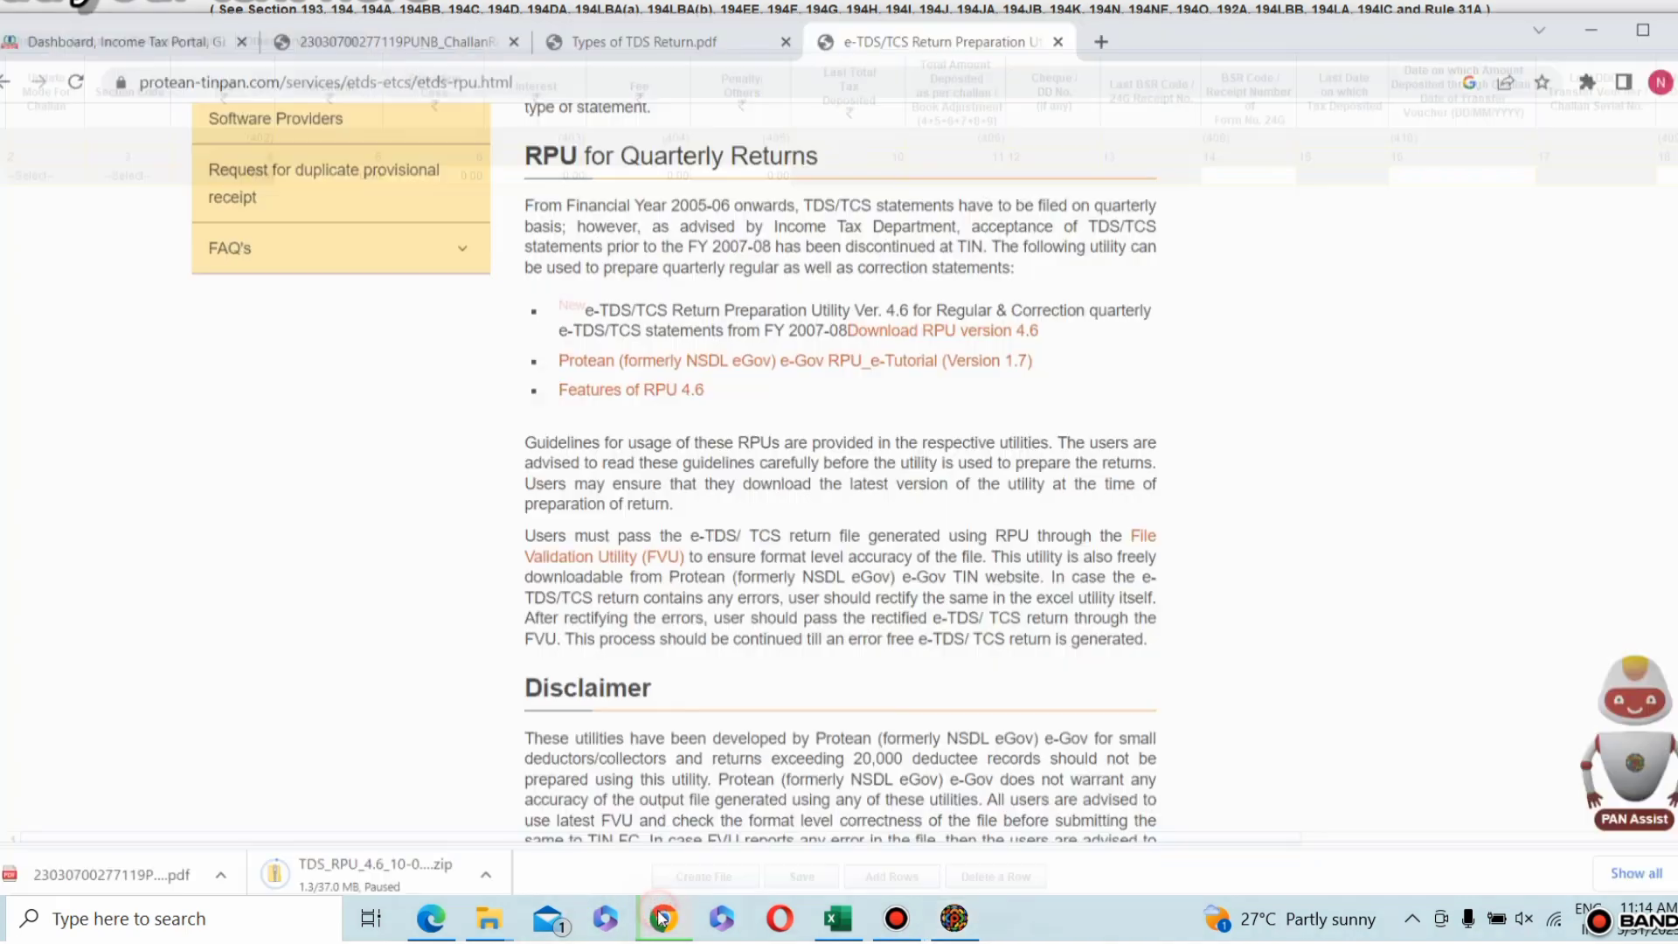
left_click(385, 12)
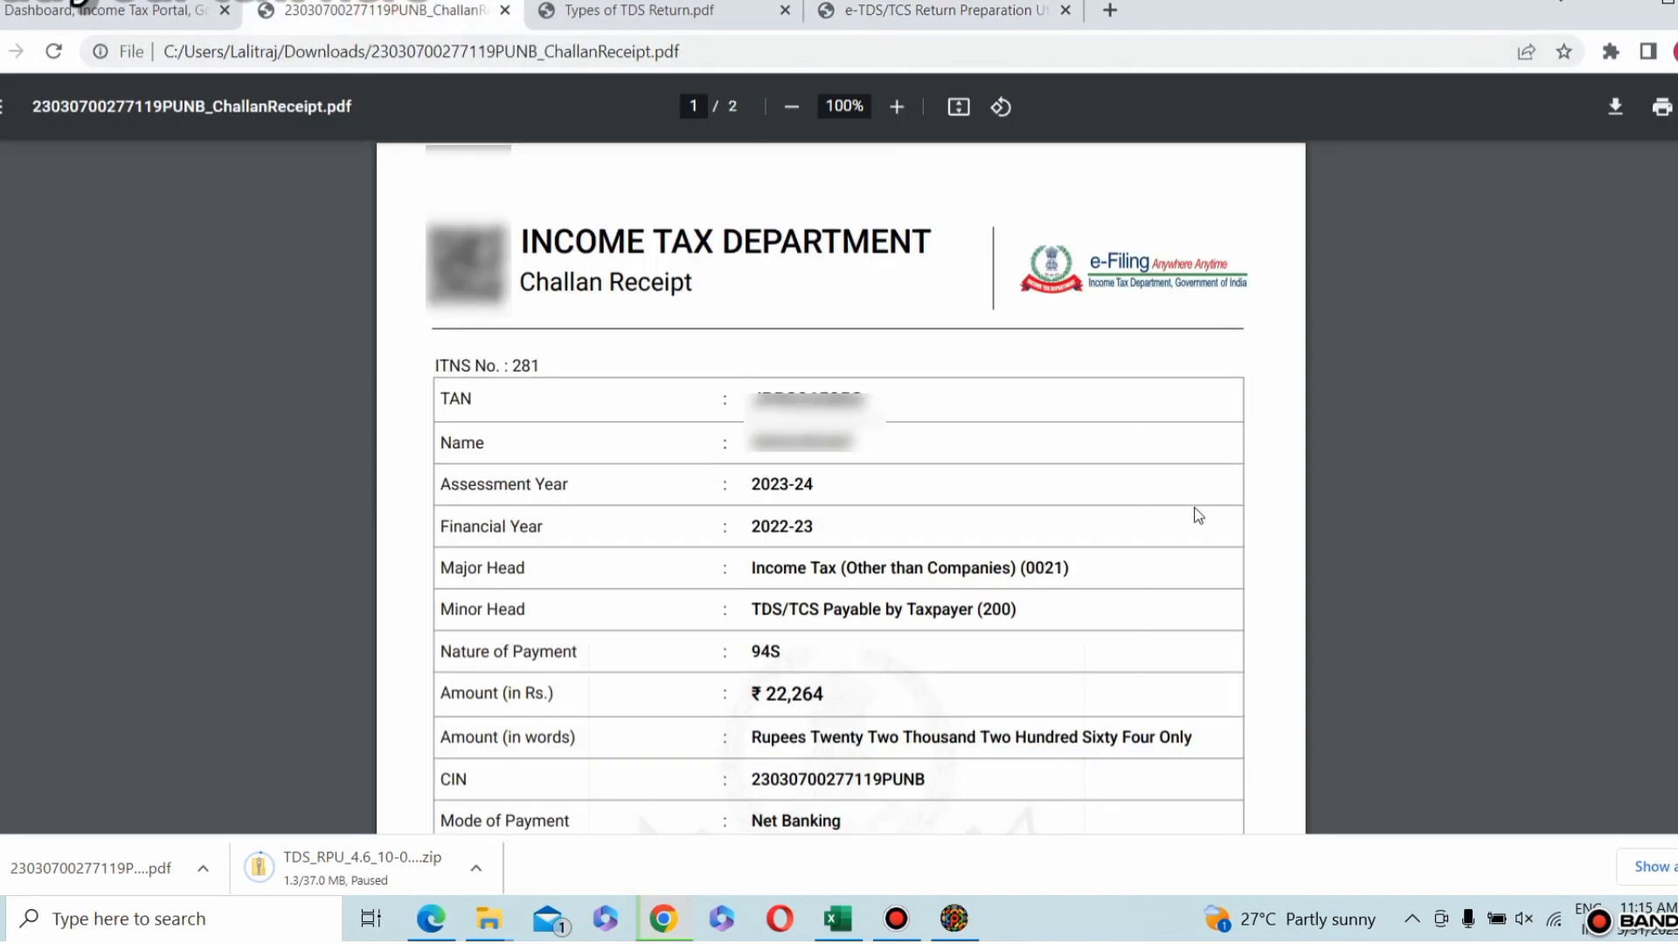
scroll(1196, 514, "down", 5)
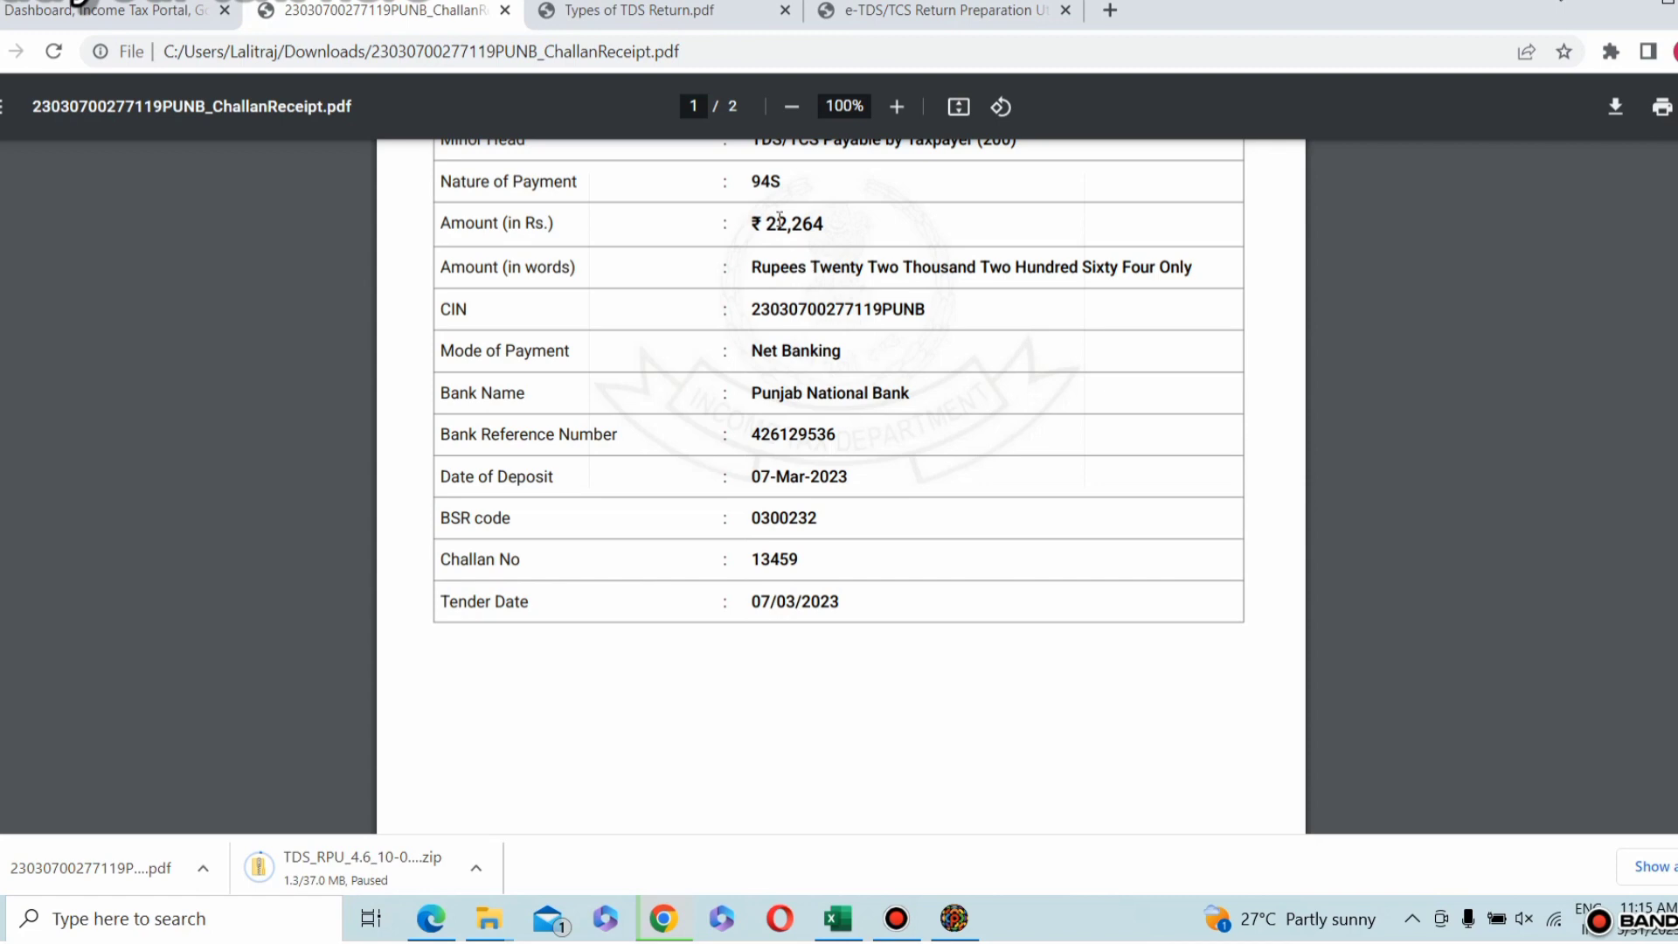
key("alt+Tab")
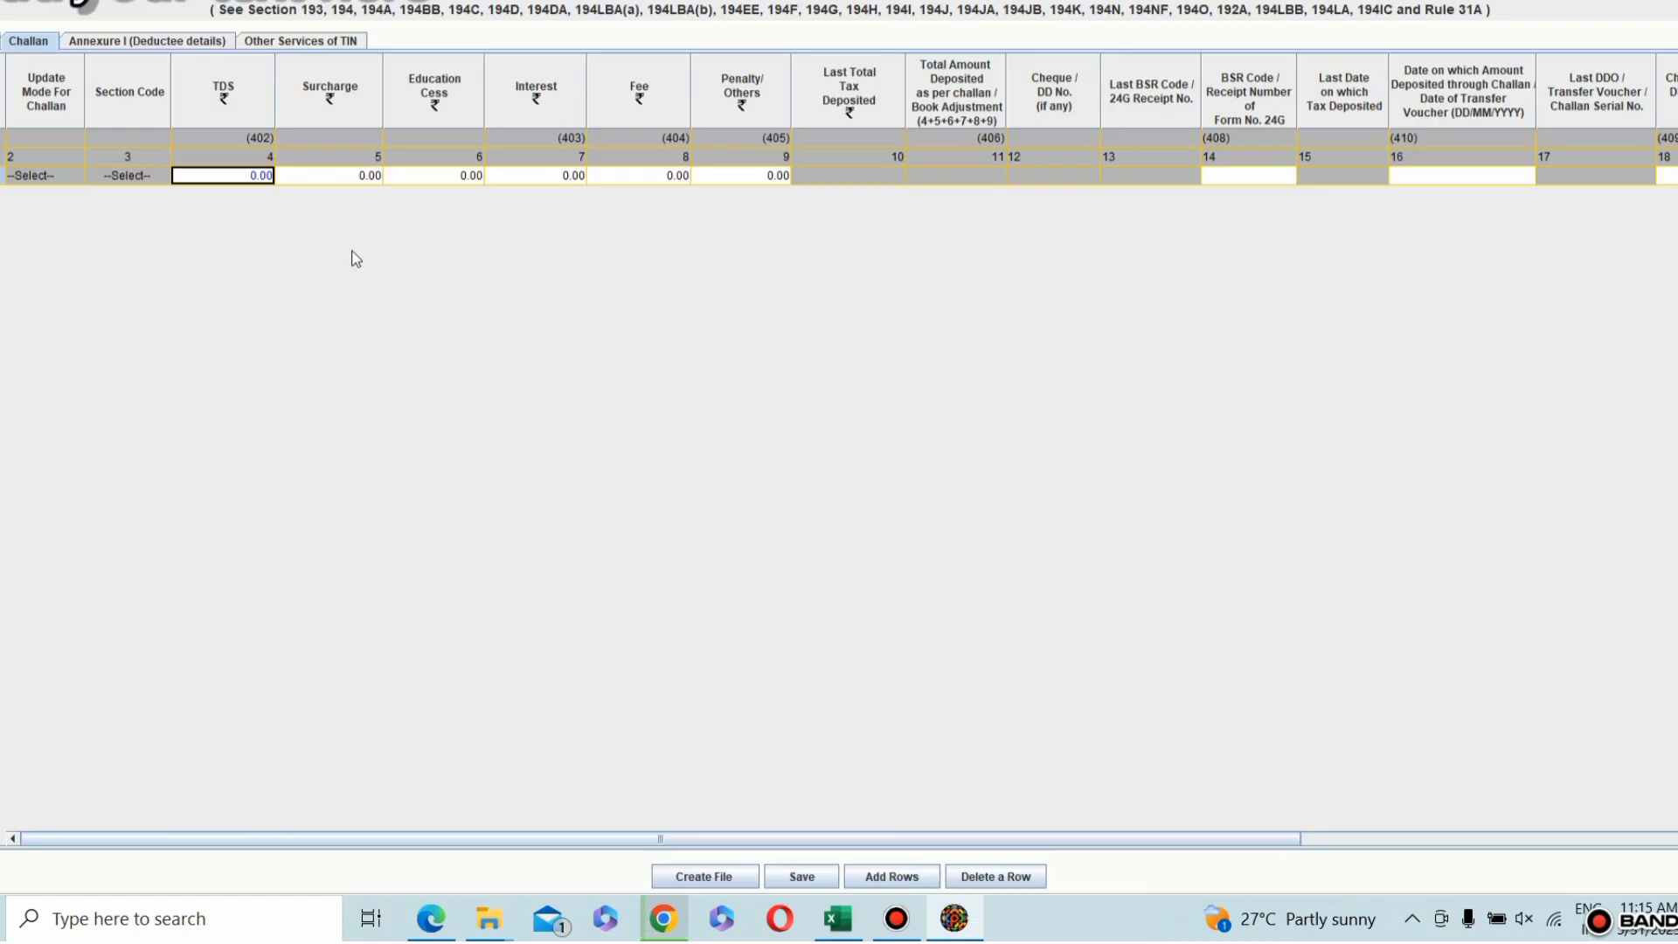
left_click(334, 175)
left_click(257, 175)
type("22264")
left_click(357, 184)
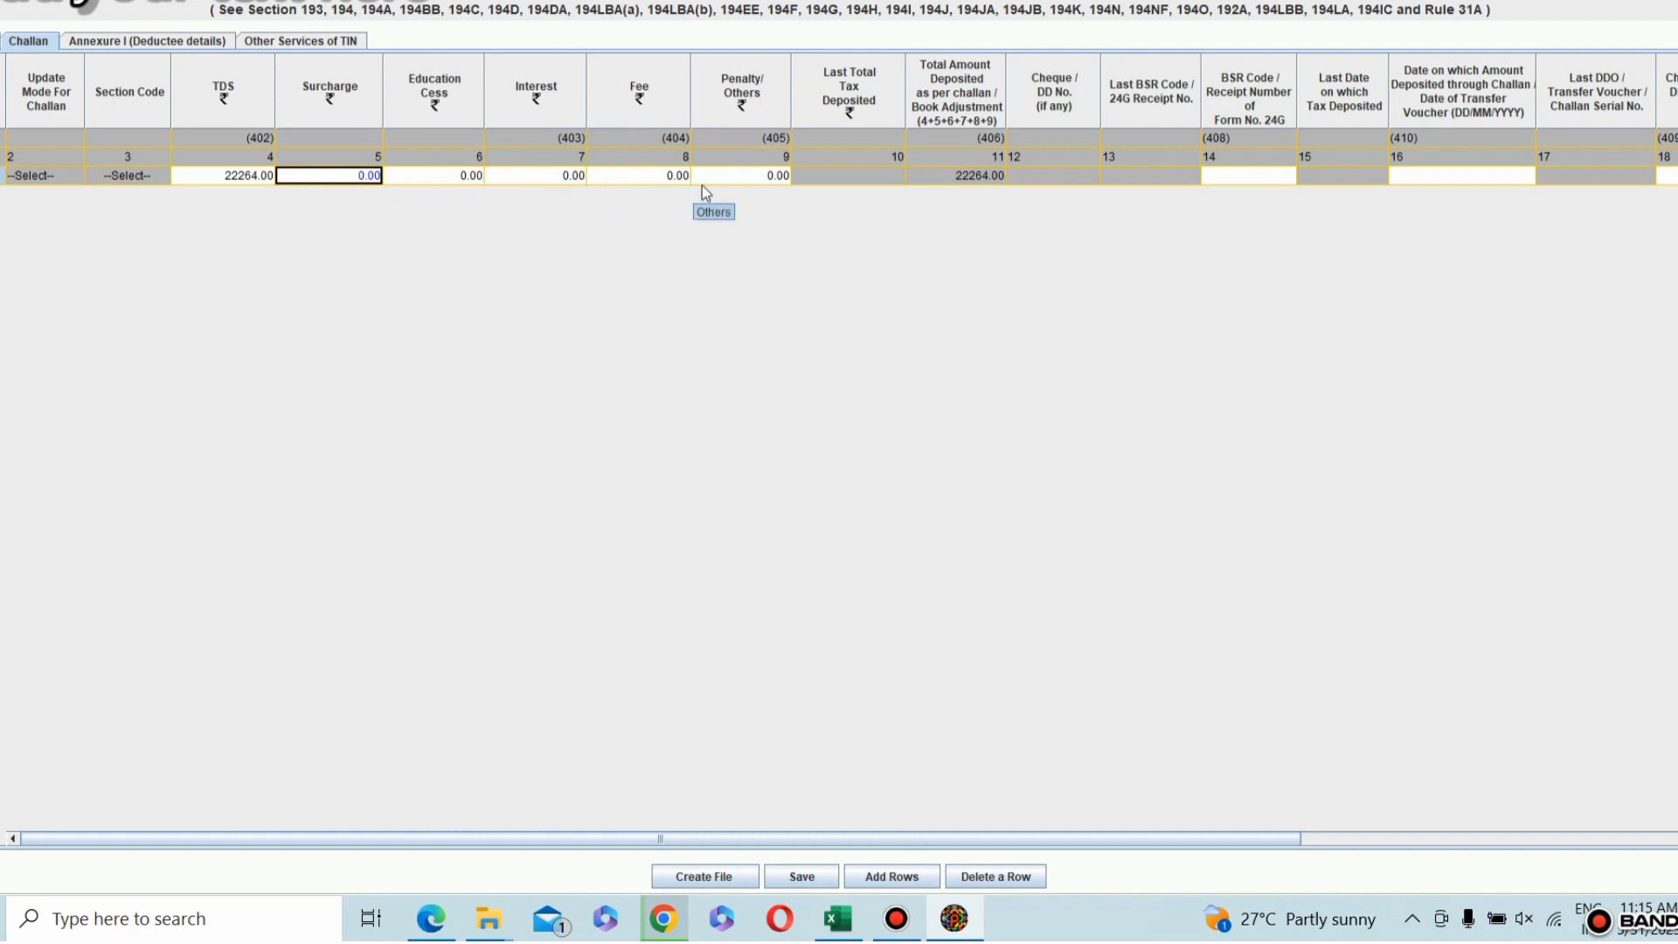
Step: Copy the BSR code 0300232 from the challan receipt PDF in Chrome into the challan row's BSR Code in the utility
left_click_drag(760, 838, 1141, 836)
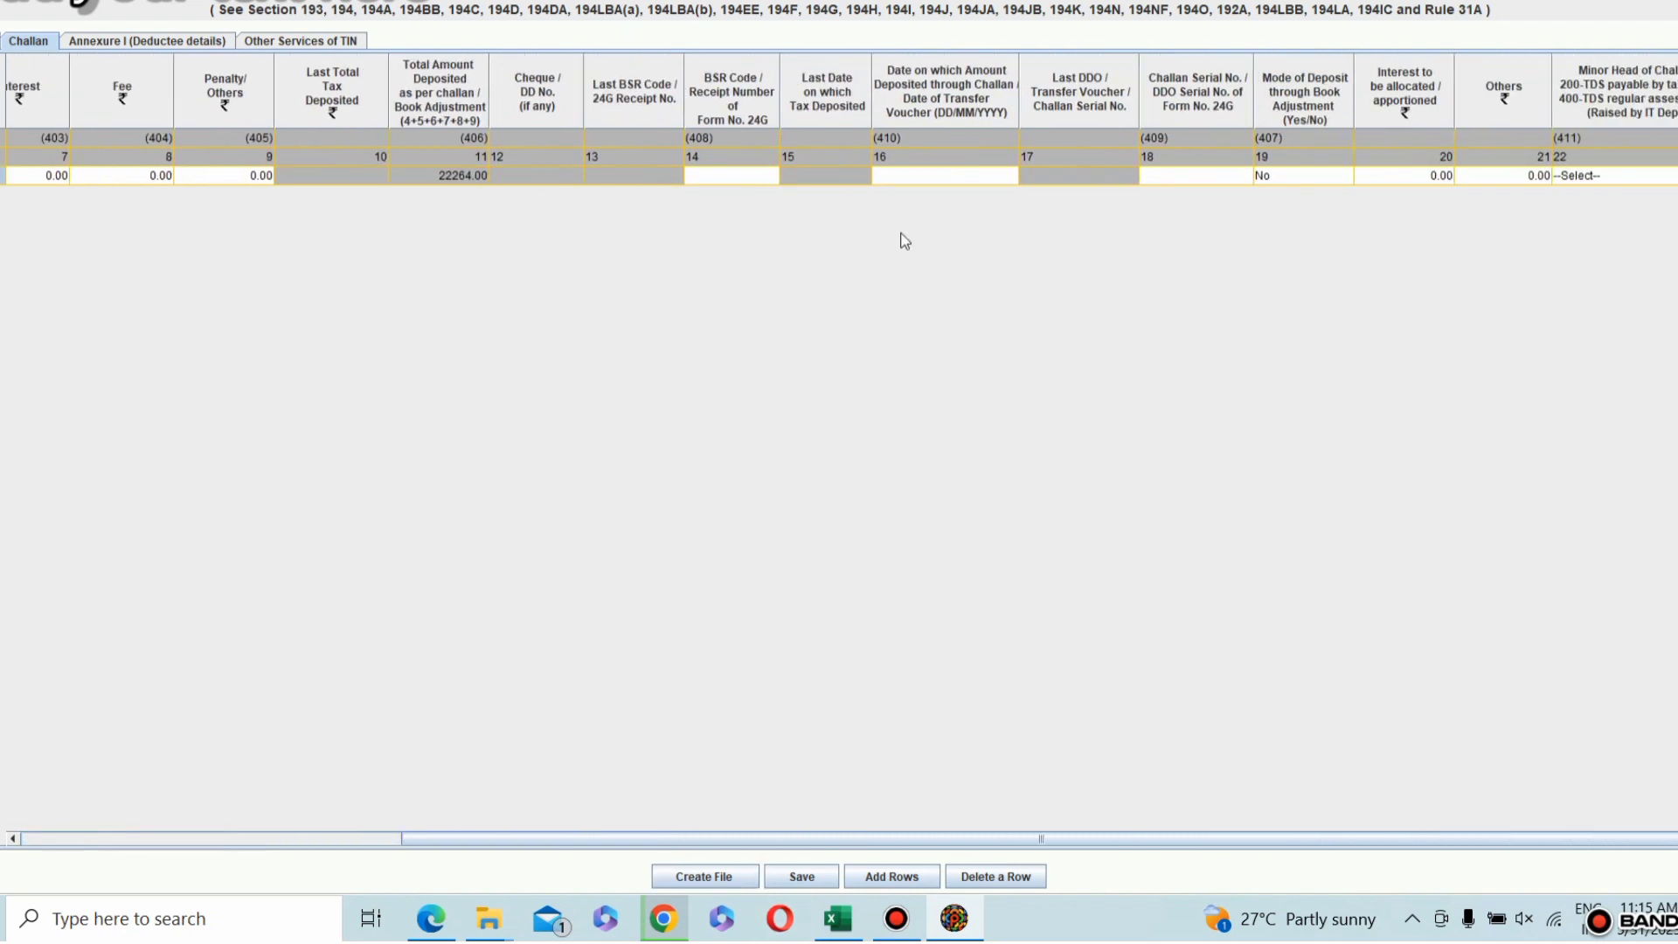
key("alt+Tab")
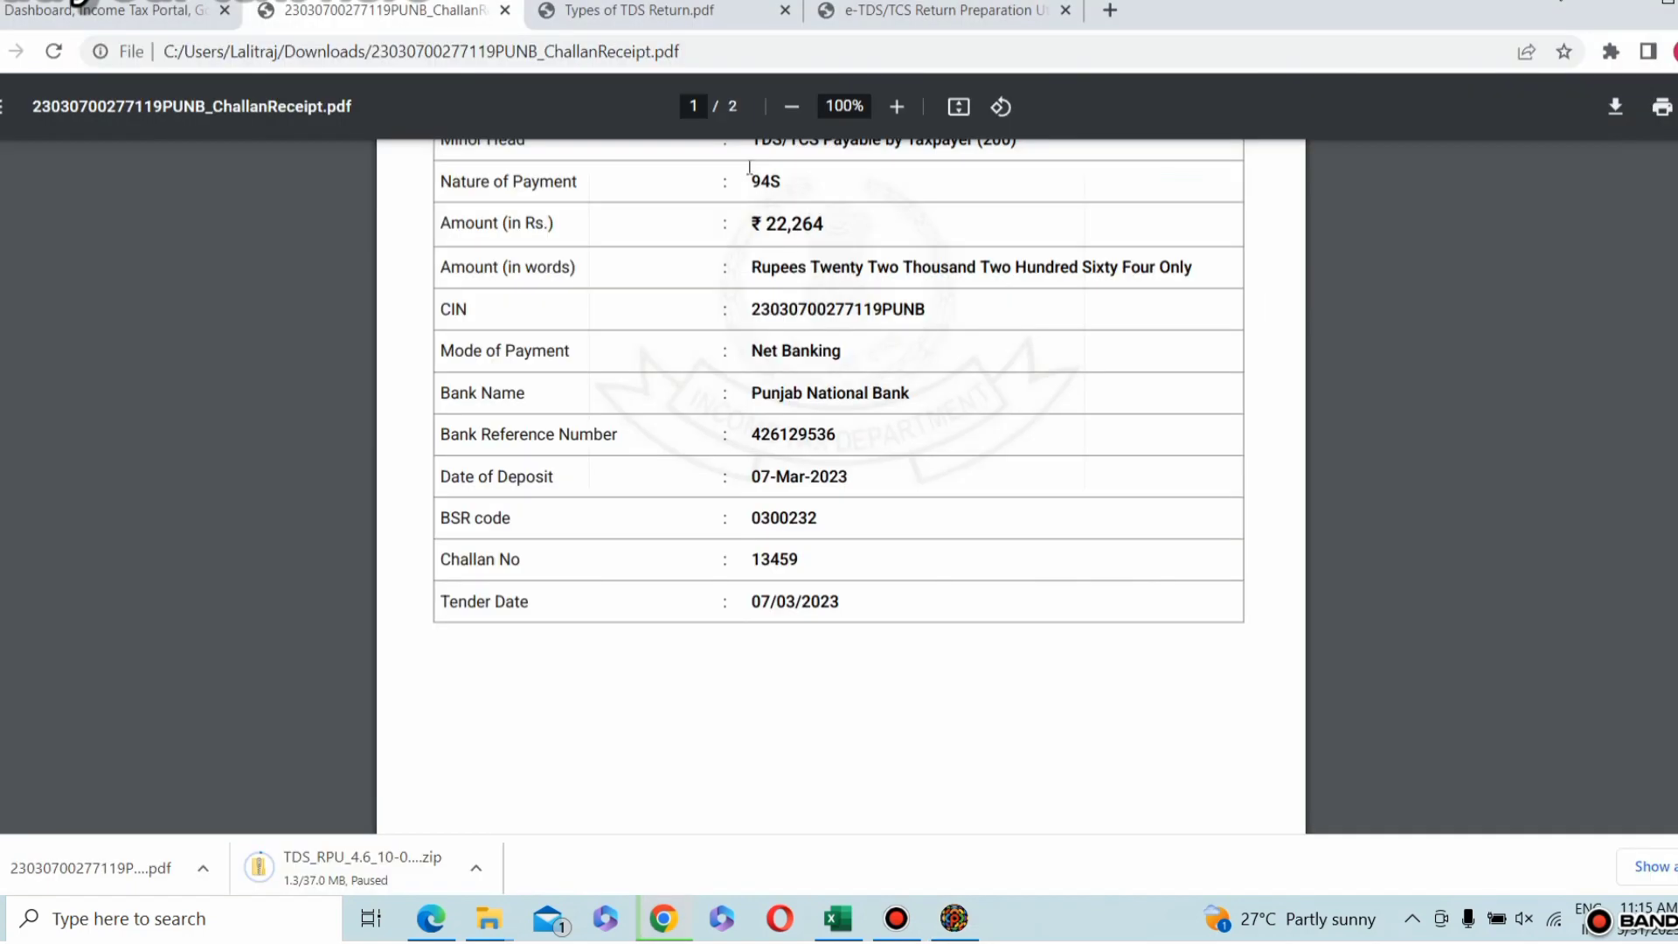
left_click(757, 523)
double_click(759, 520)
key("ctrl+c")
key("alt+Tab")
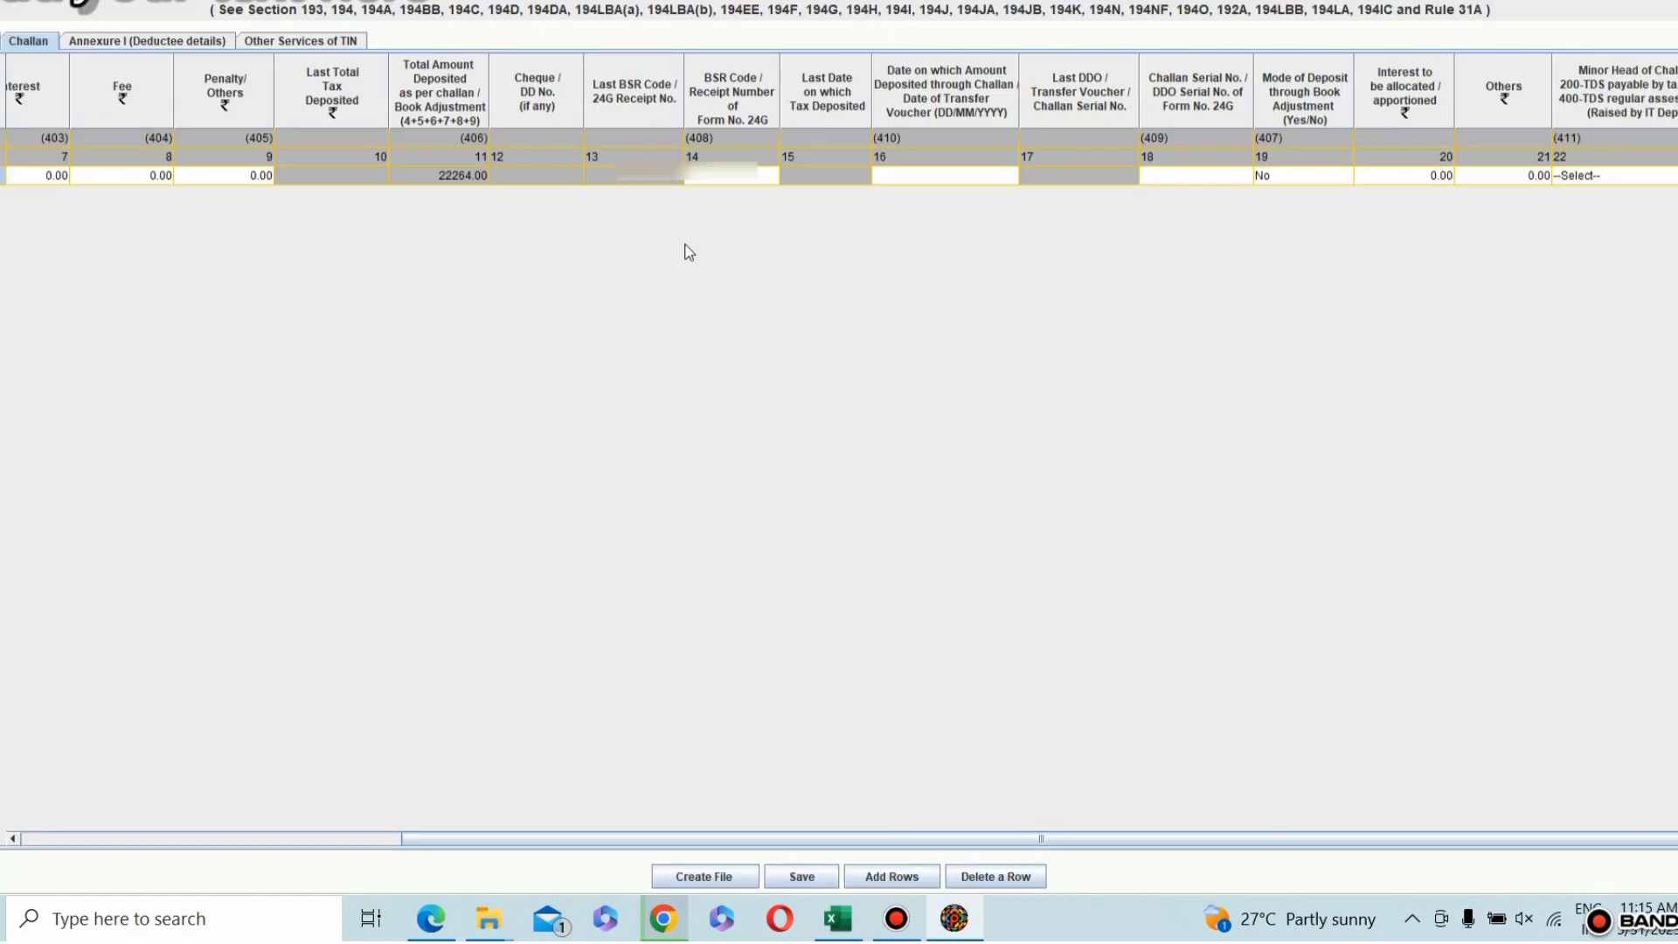
double_click(728, 181)
key("ctrl+v")
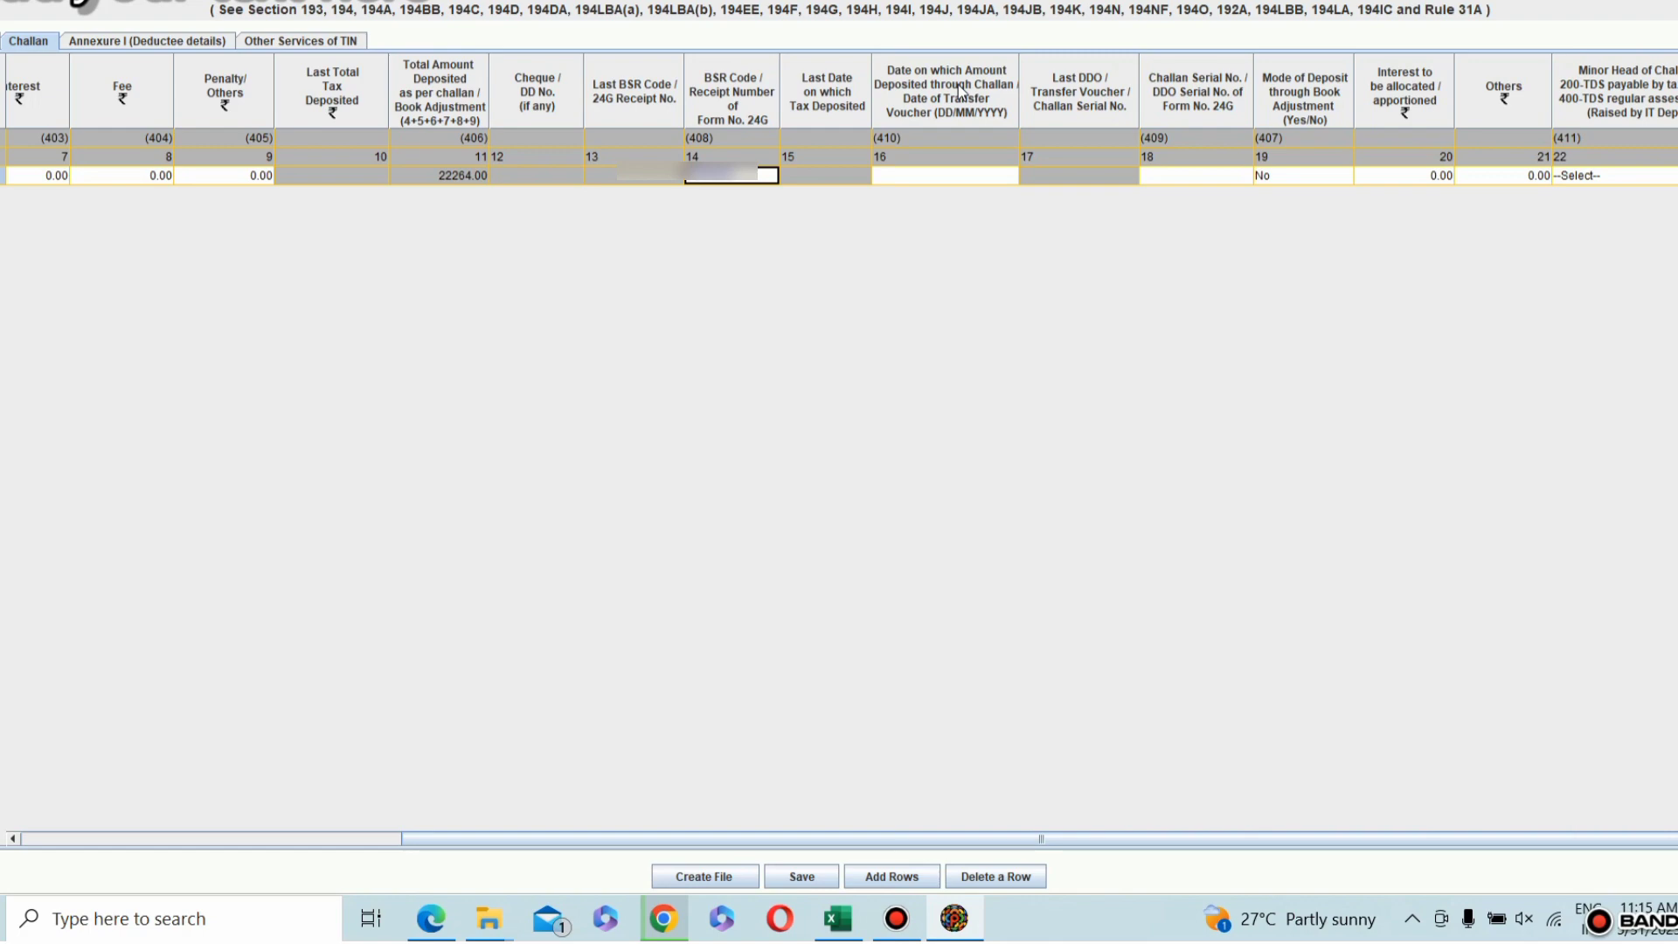
Step: Check the deposit date in the receipt PDF in Chrome and set the challan row's deposit date to 07/03/2023 in the utility
key("alt+Tab")
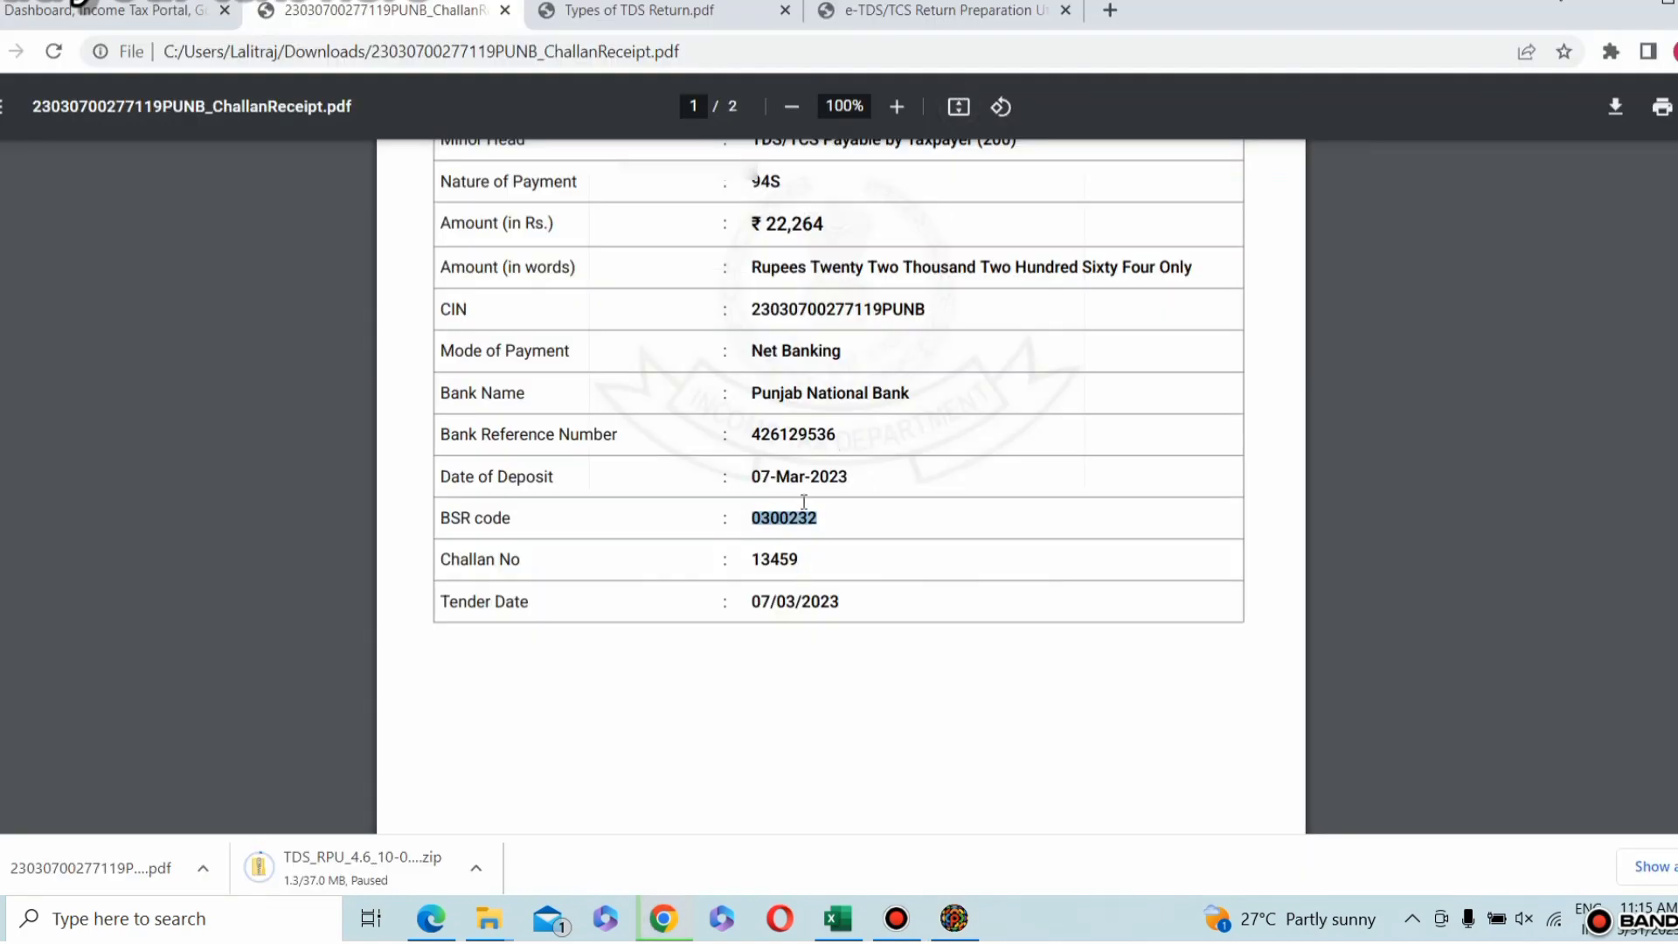
key("alt+Tab")
left_click(967, 176)
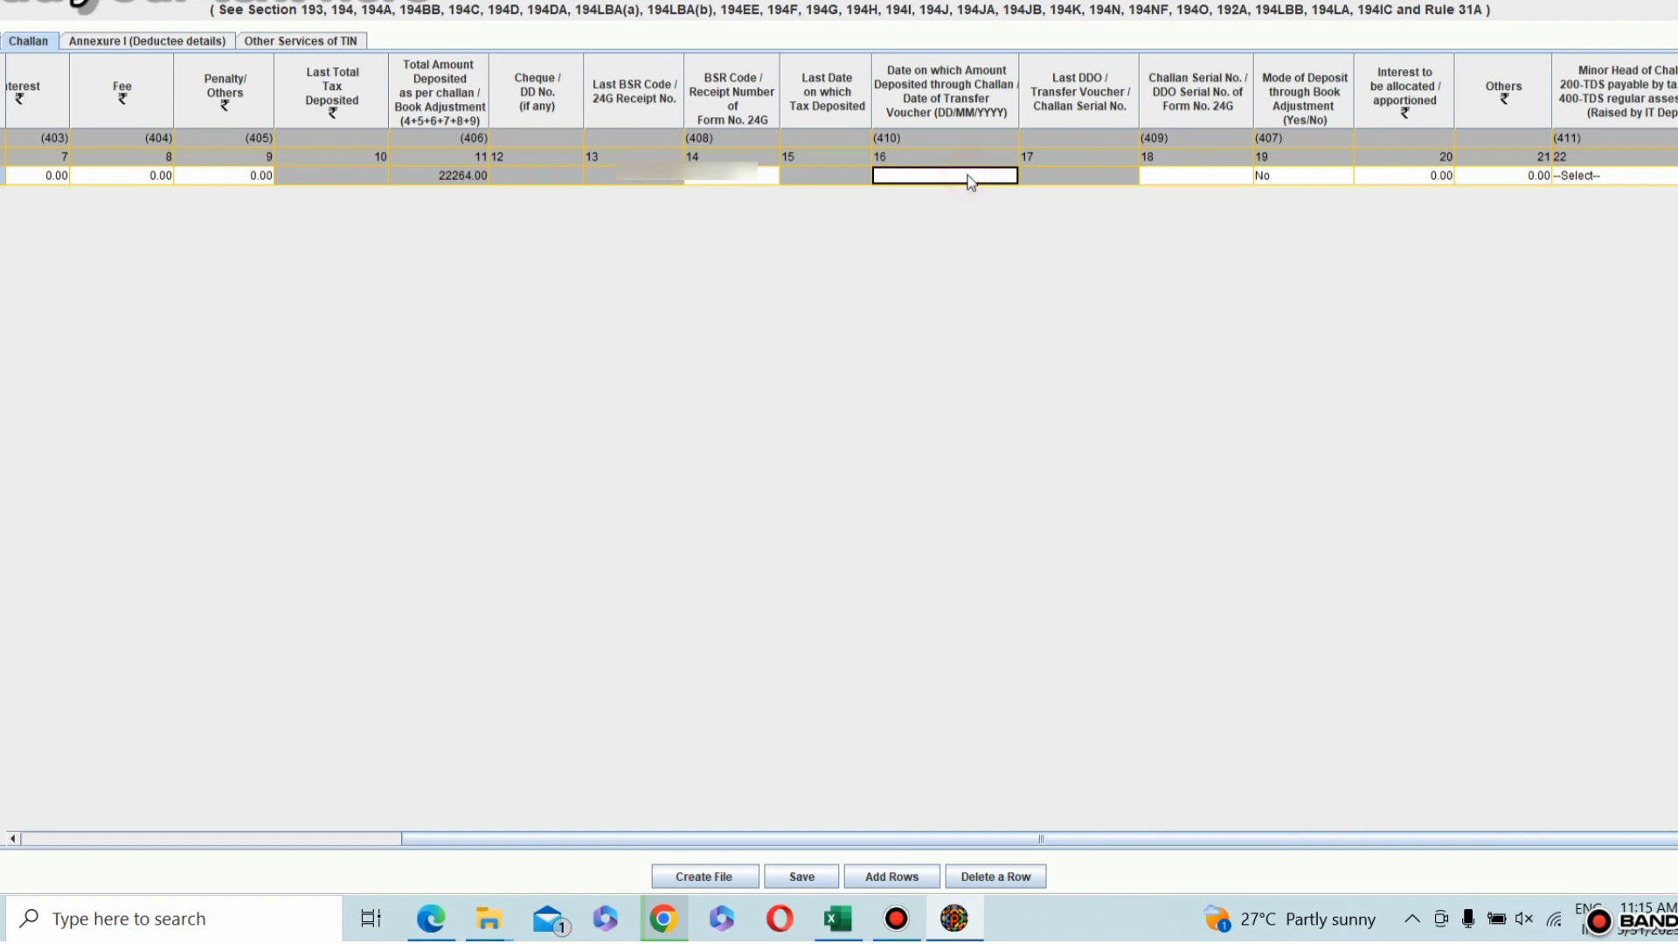
left_click(967, 179)
left_click(1005, 176)
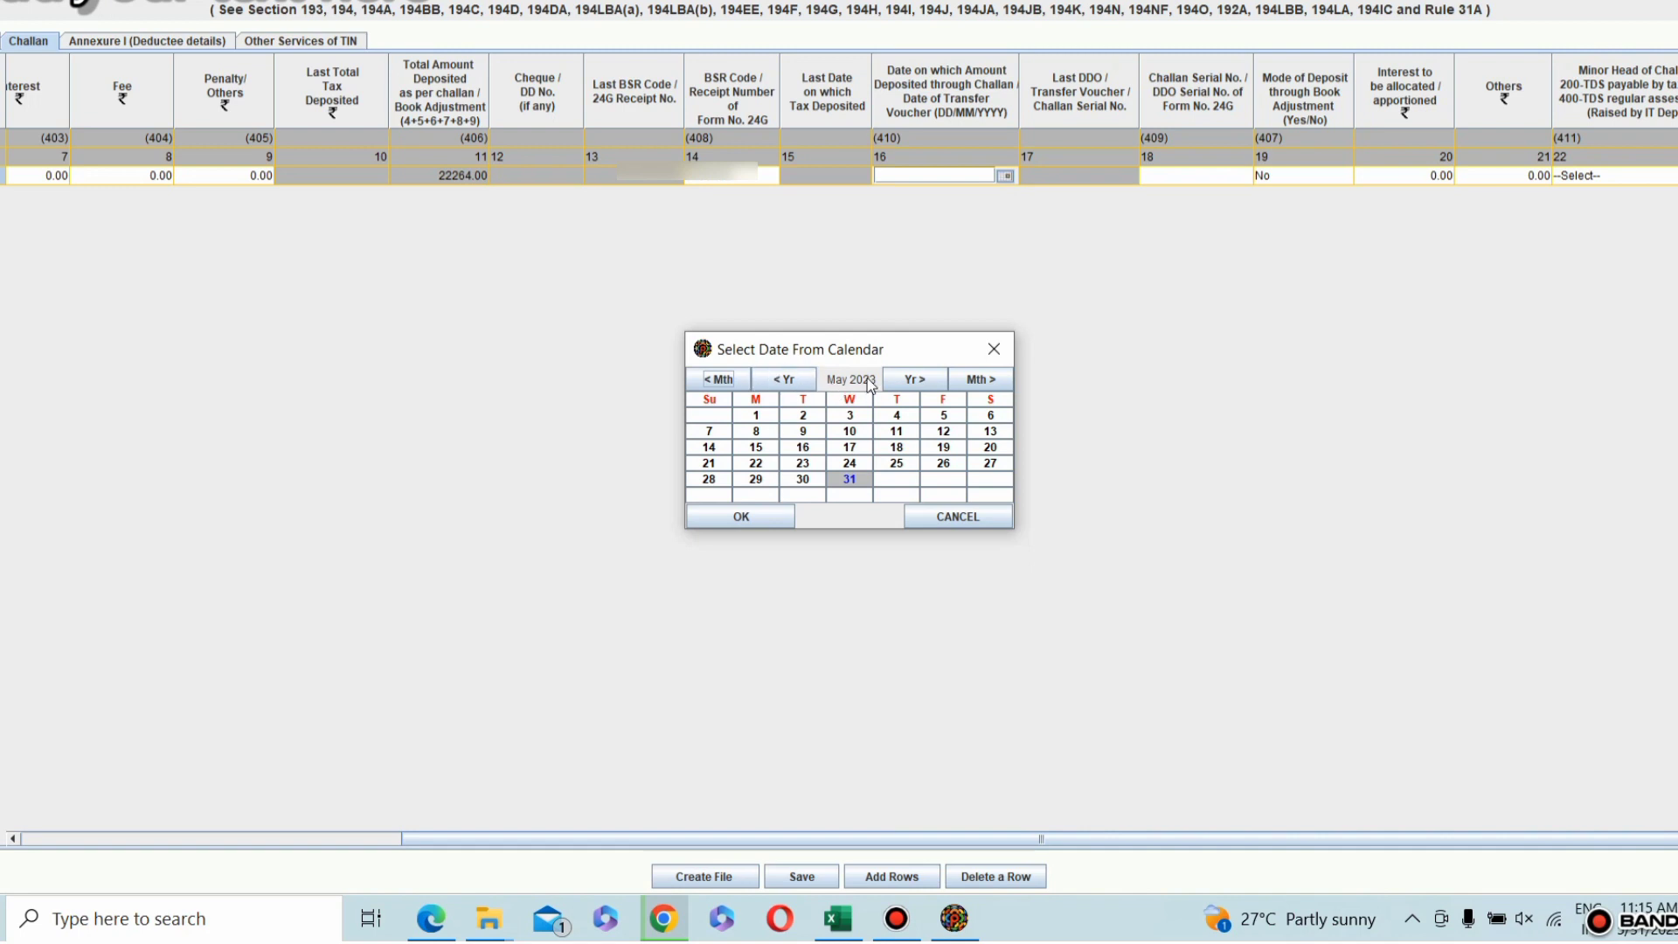
left_click(719, 381)
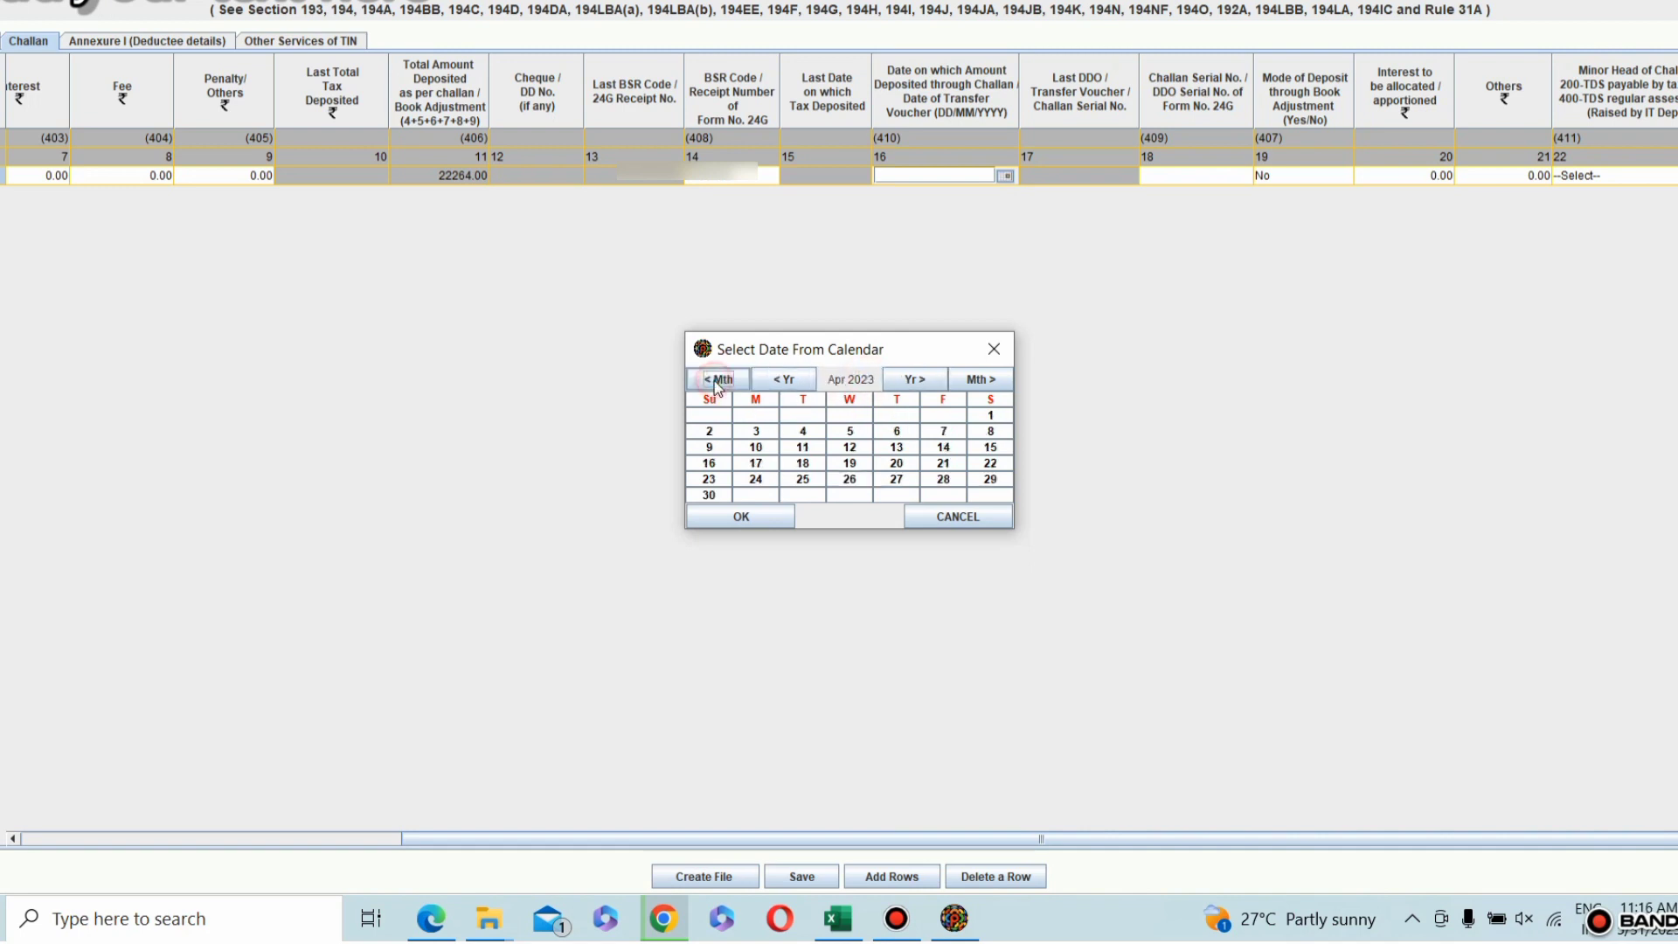
left_click(720, 381)
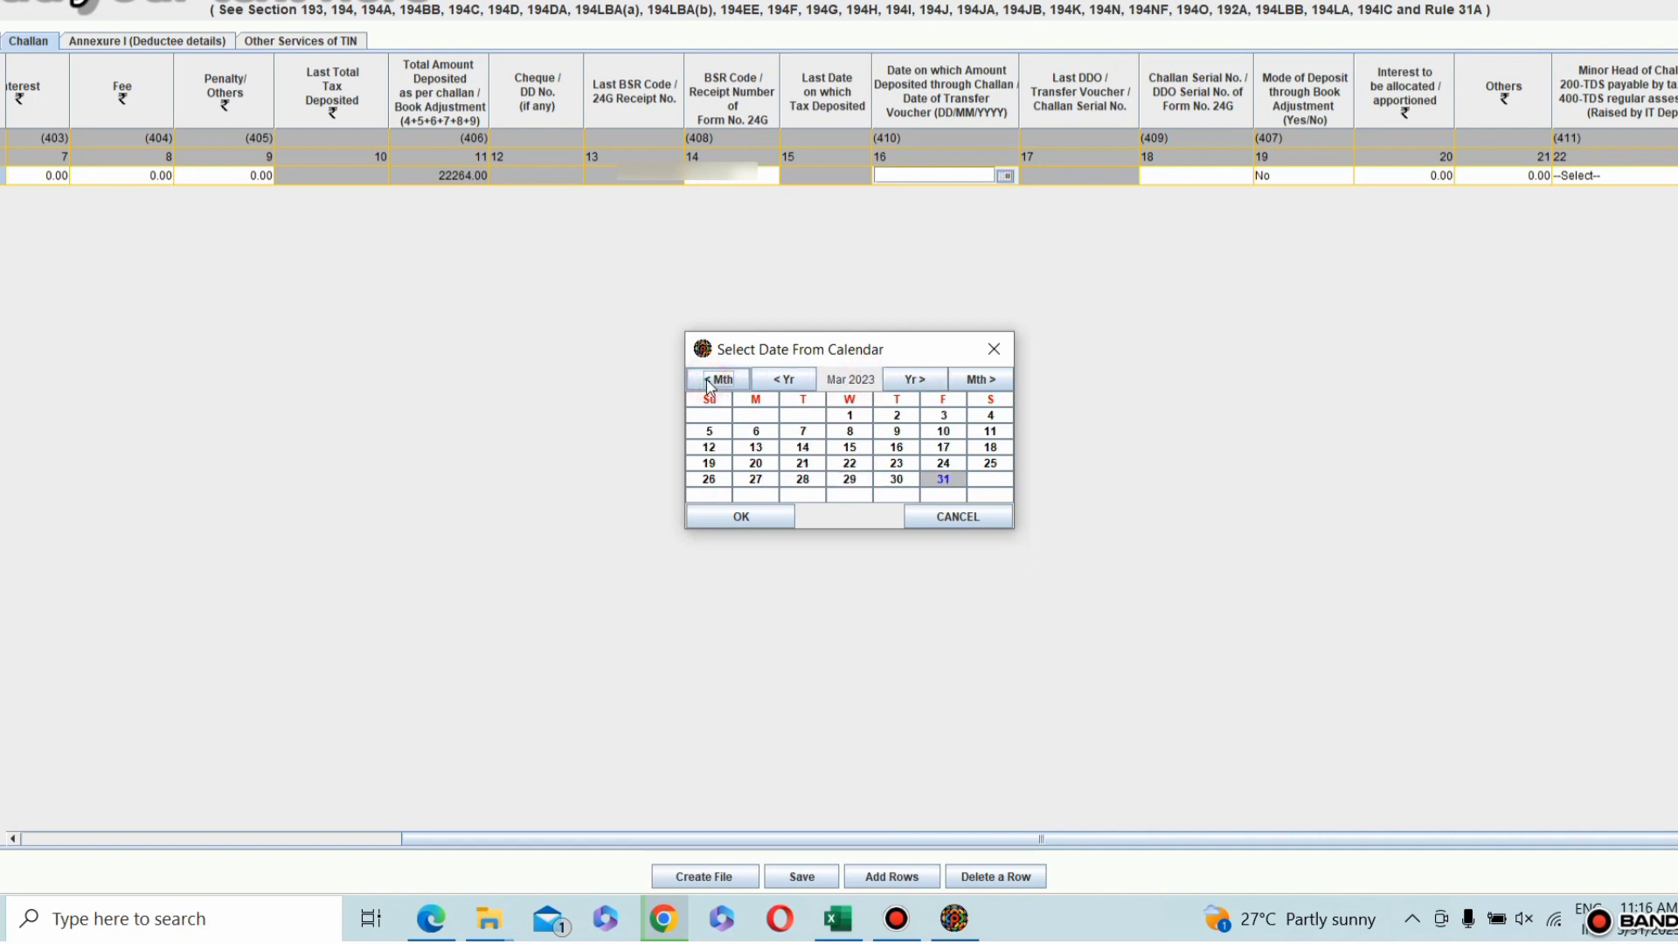
left_click(803, 430)
left_click(778, 519)
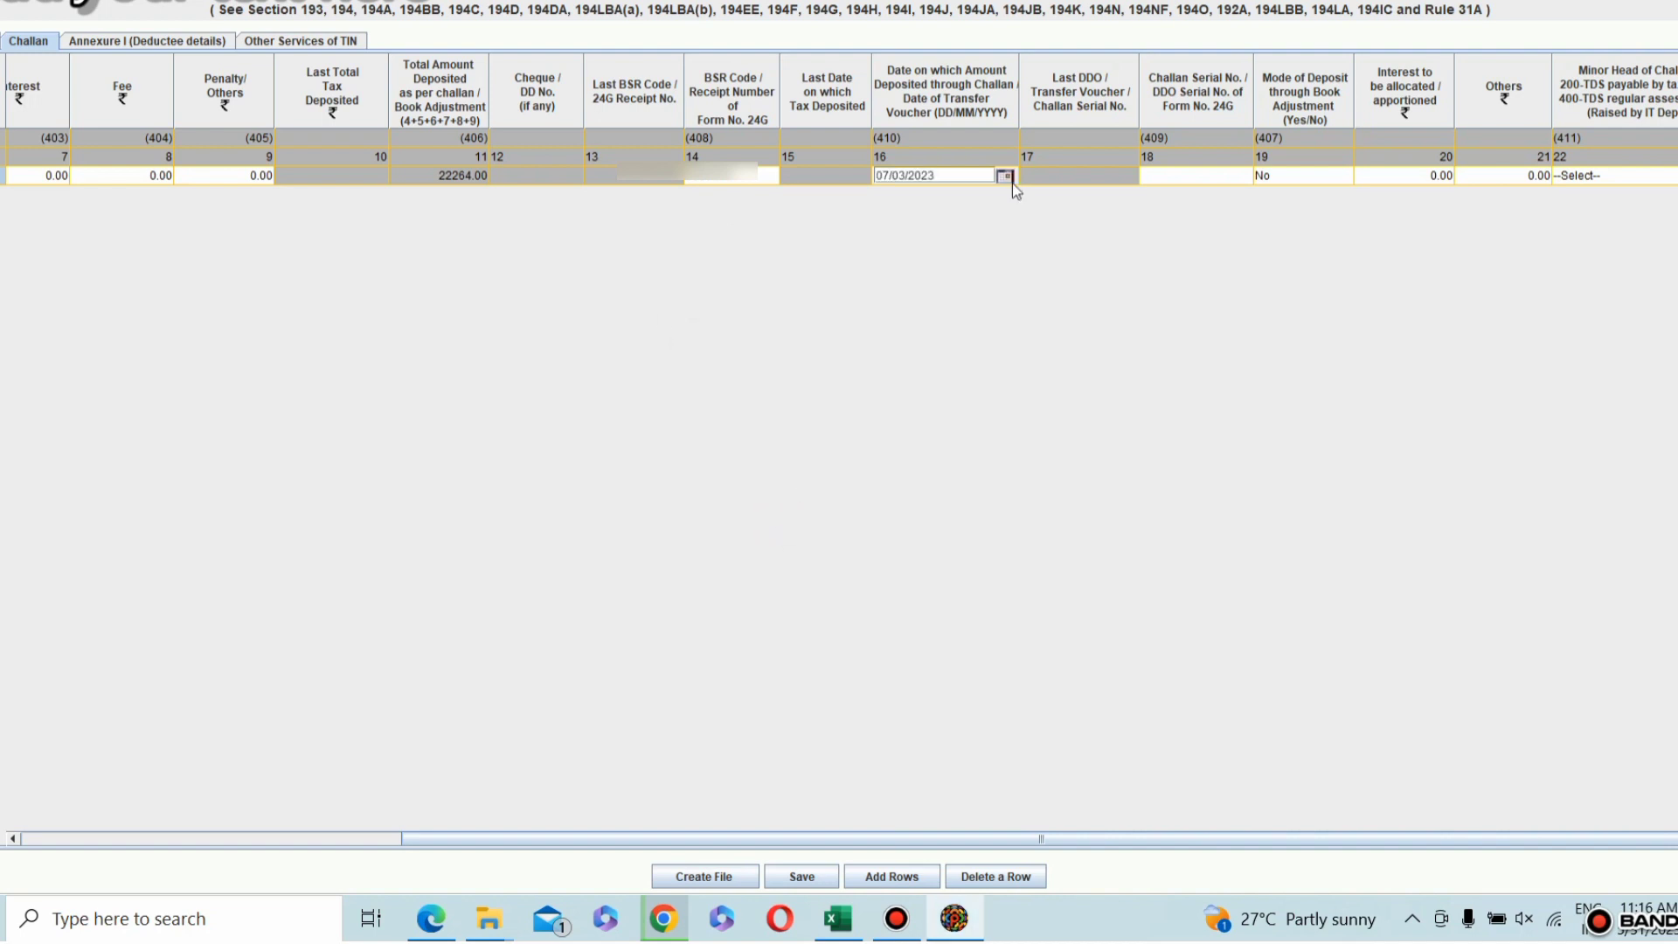
Step: Copy the challan number from the receipt PDF in Chrome into the utility's Challan Serial No. and set the Minor Head of Challan to 200
left_click_drag(1228, 835, 1404, 841)
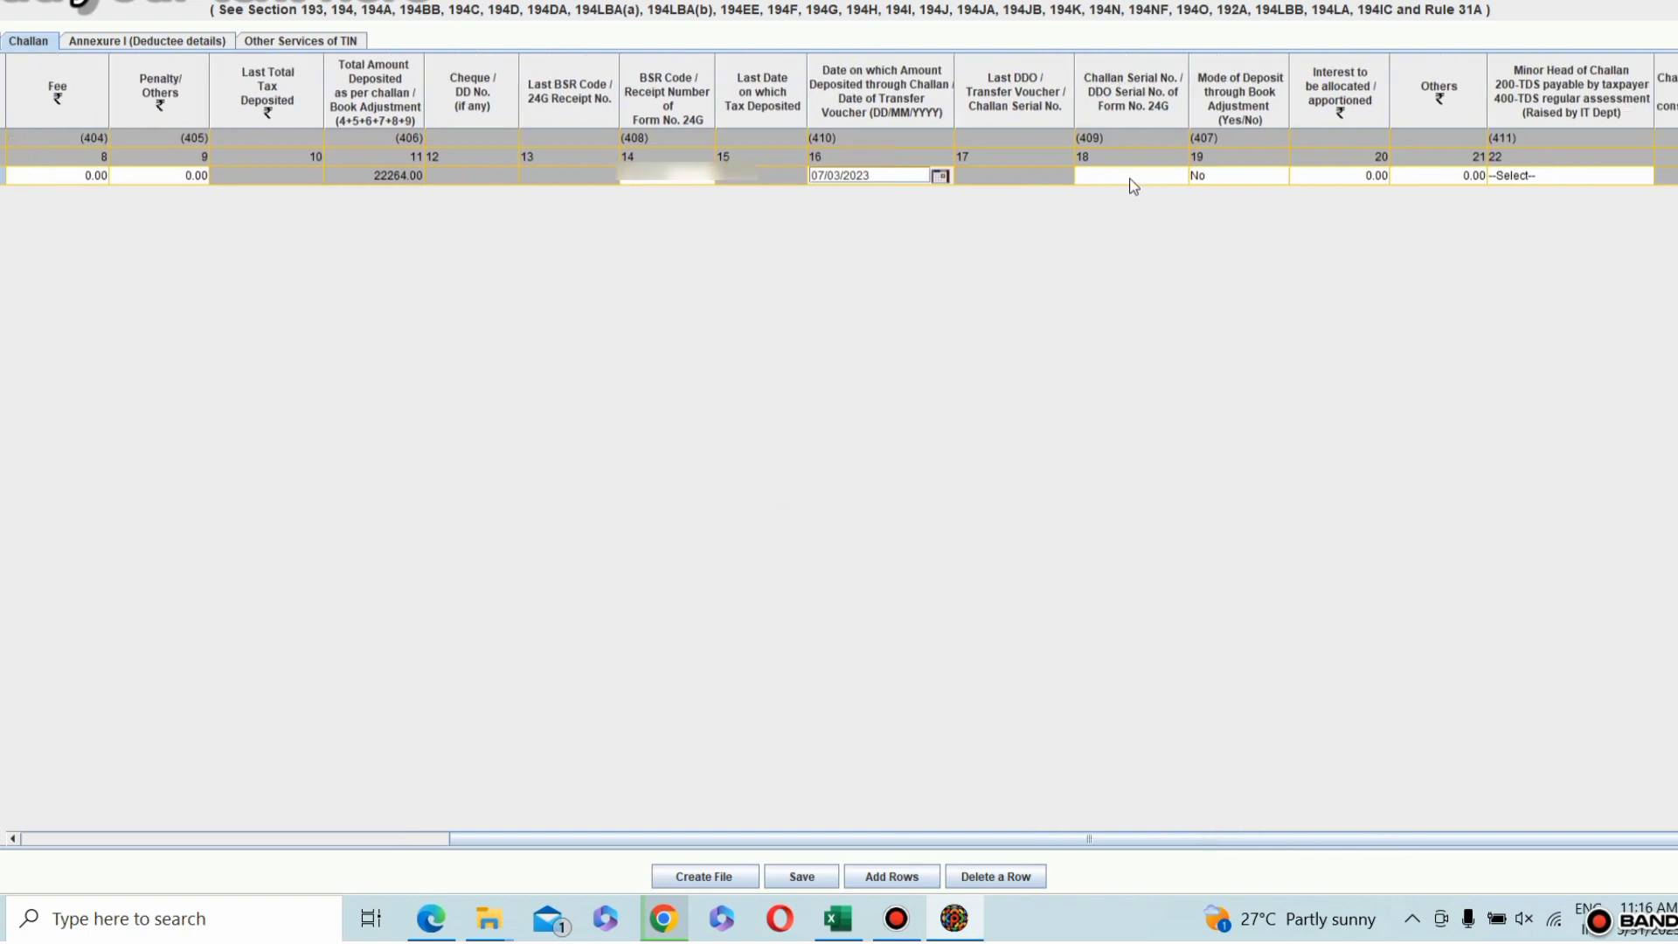
key("alt+Tab")
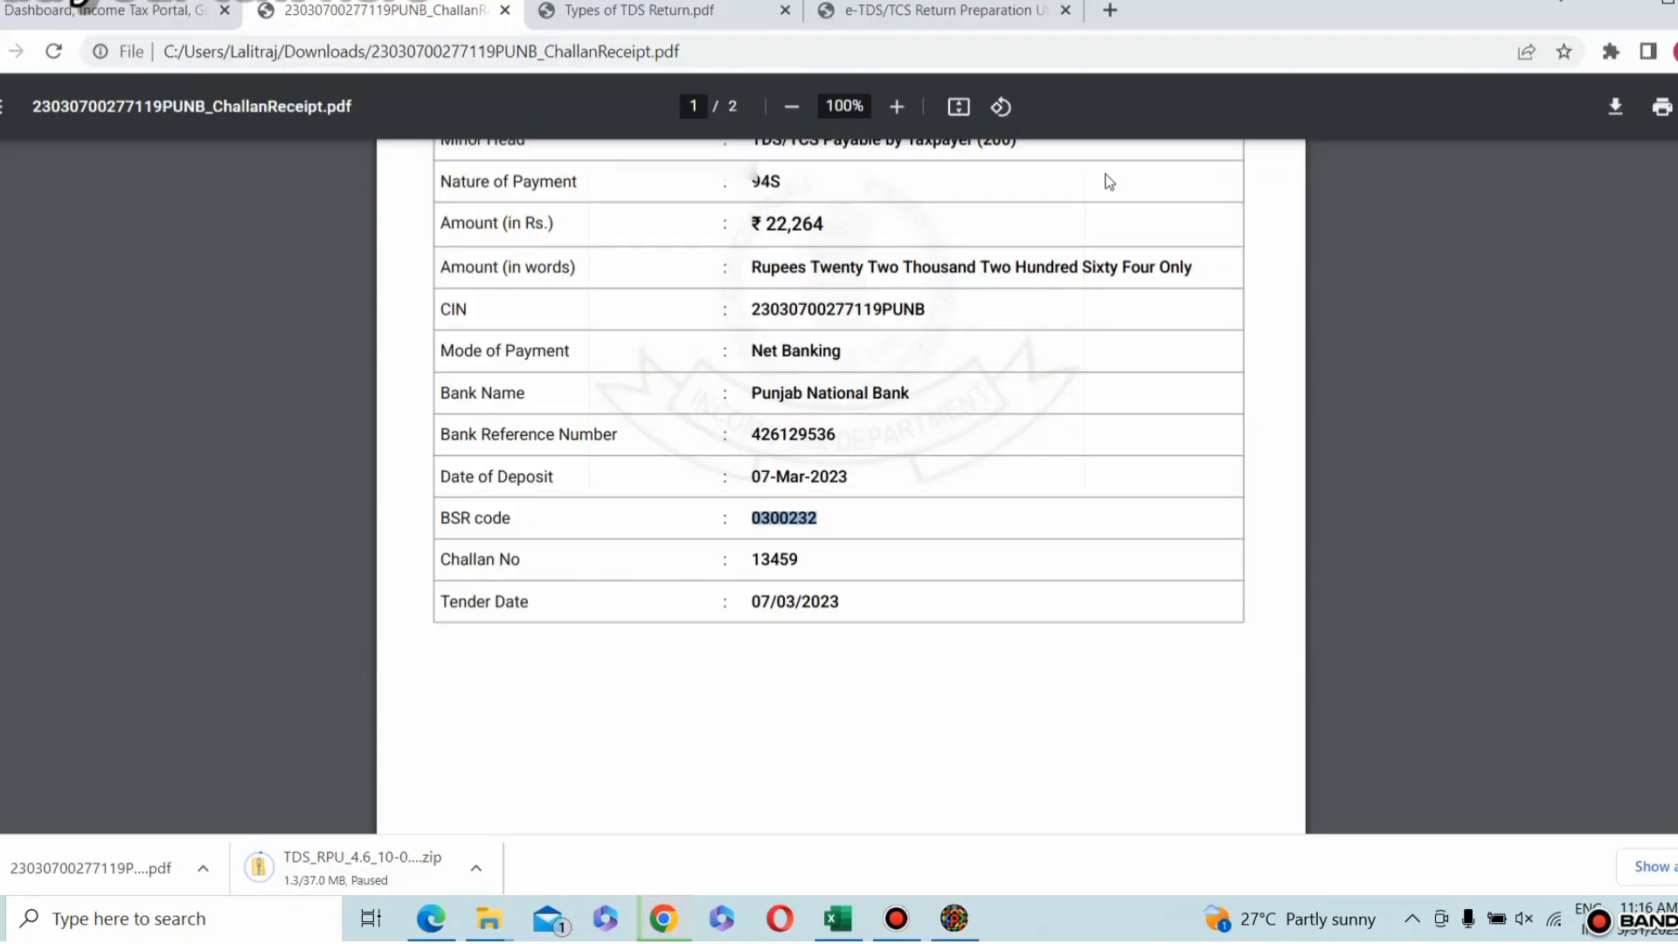
double_click(779, 558)
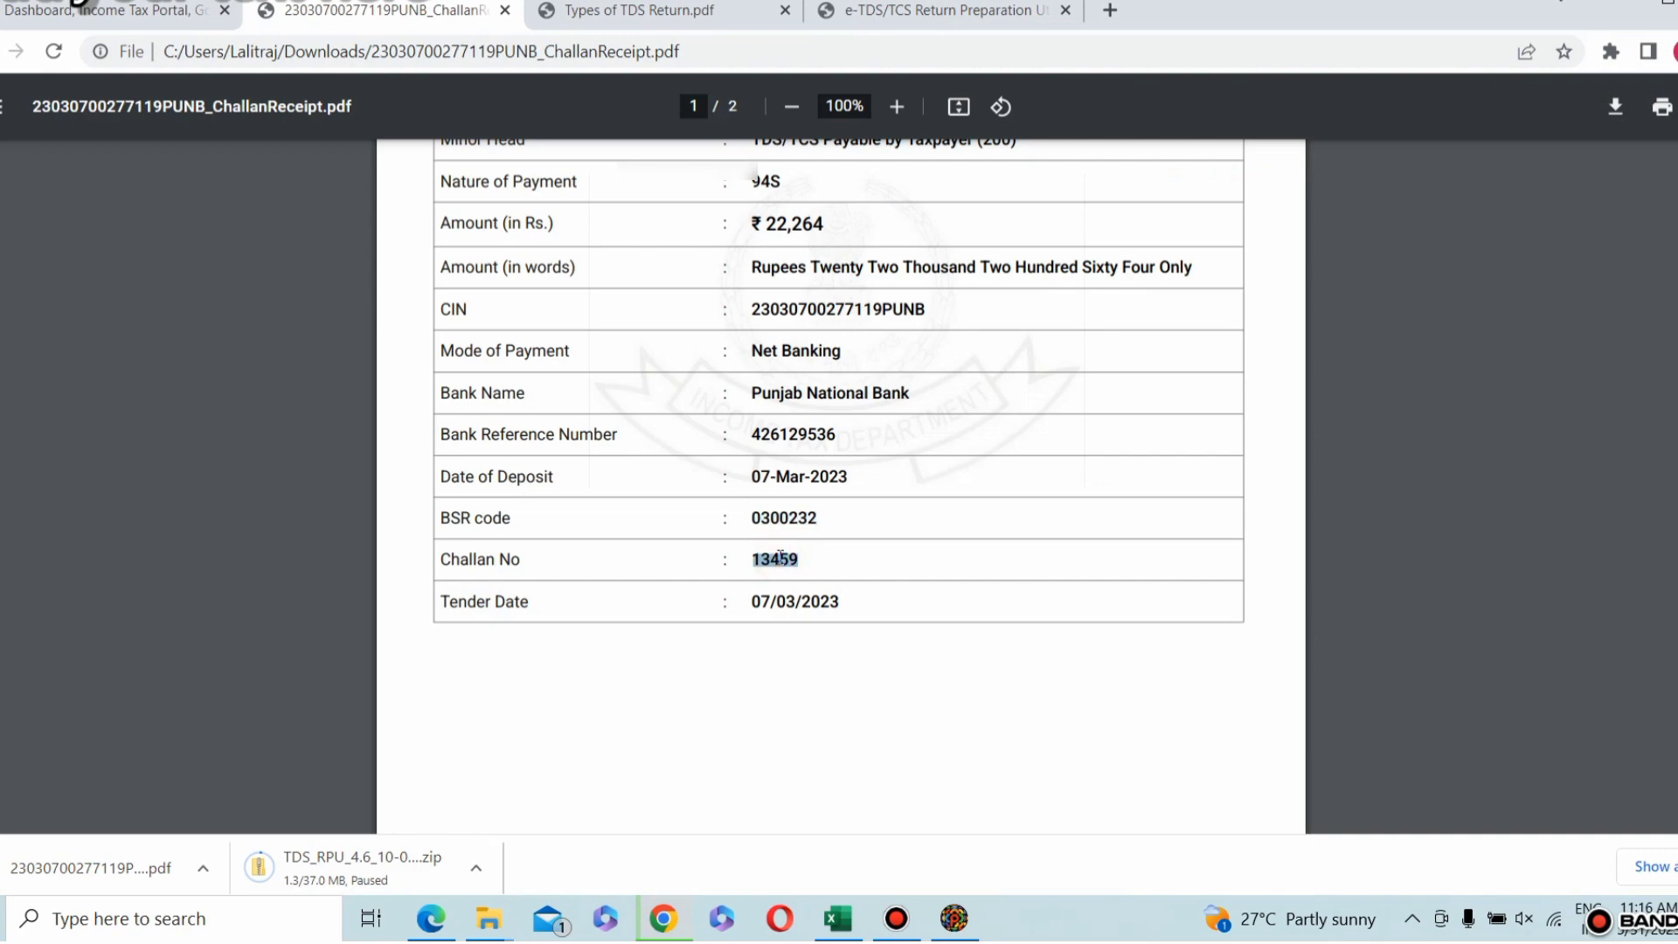
key("alt+Tab")
left_click(1110, 179)
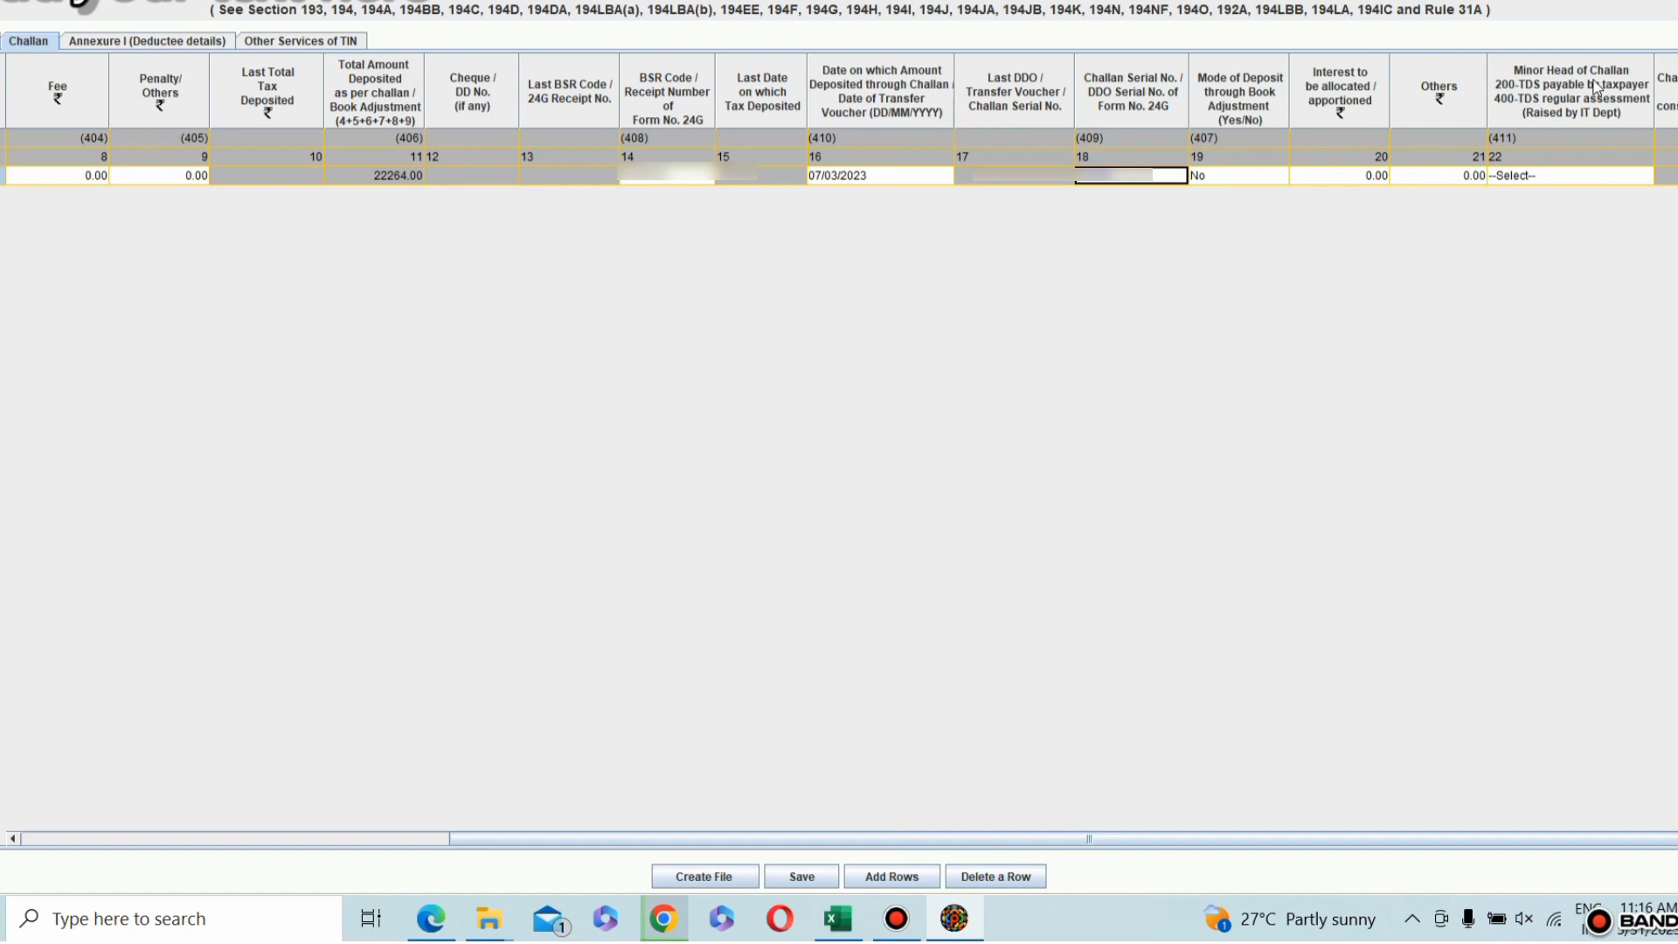
left_click(1580, 176)
left_click(1534, 224)
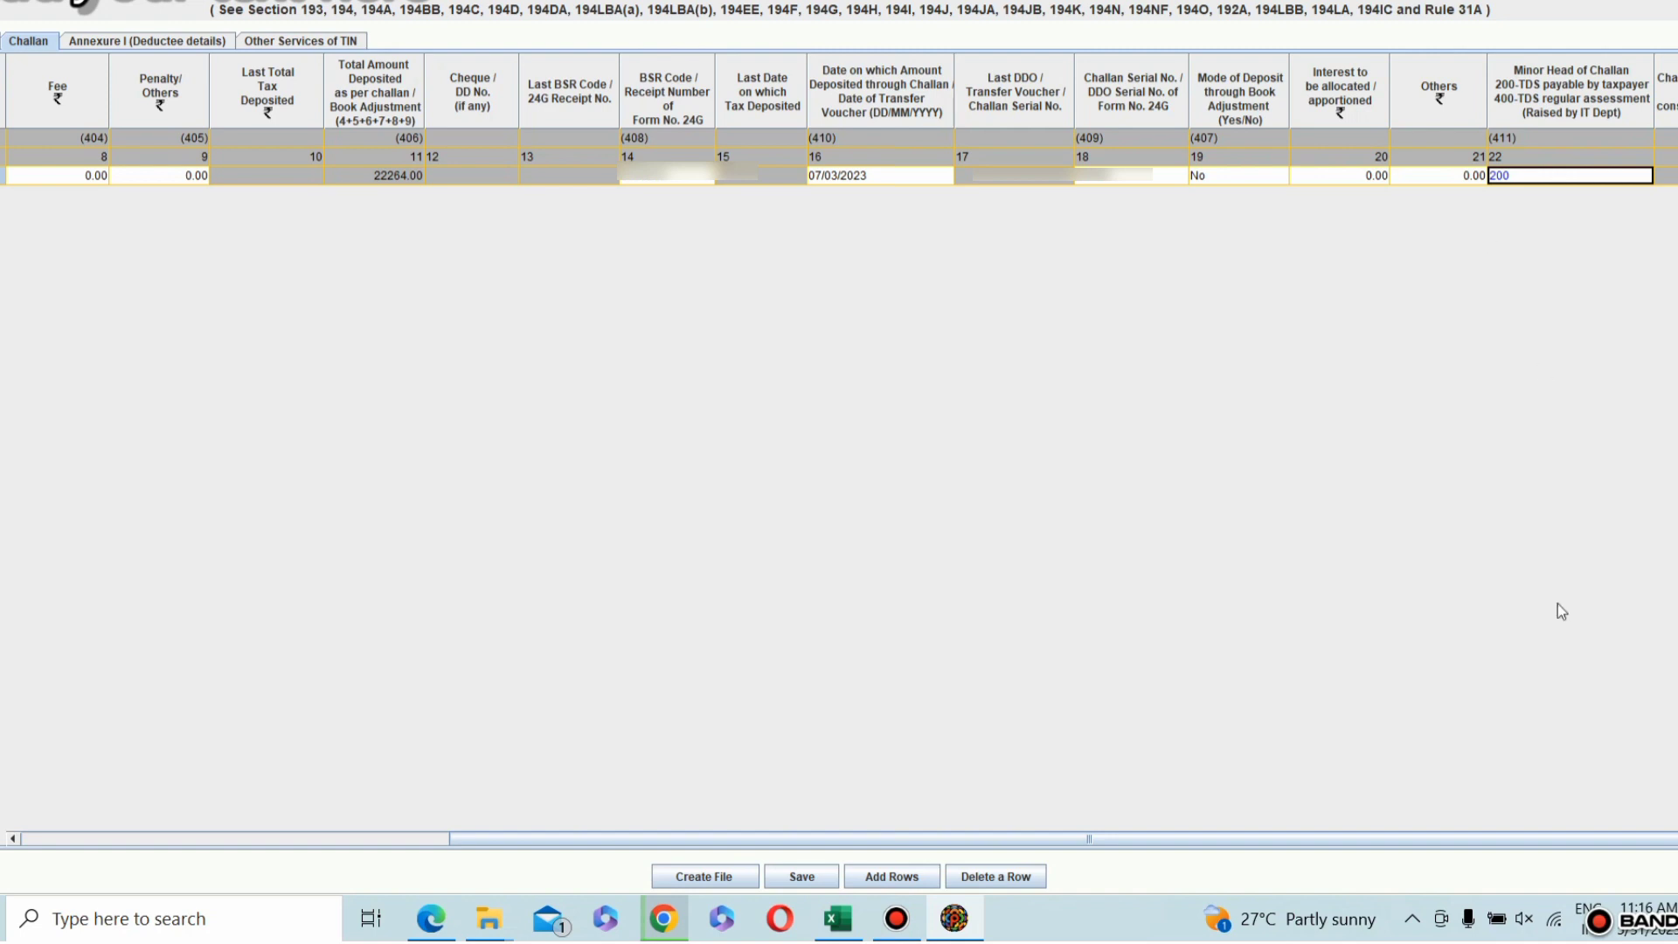
Step: Insert one deductee record for challan 1 in the Annexure I deductee details
left_click(209, 44)
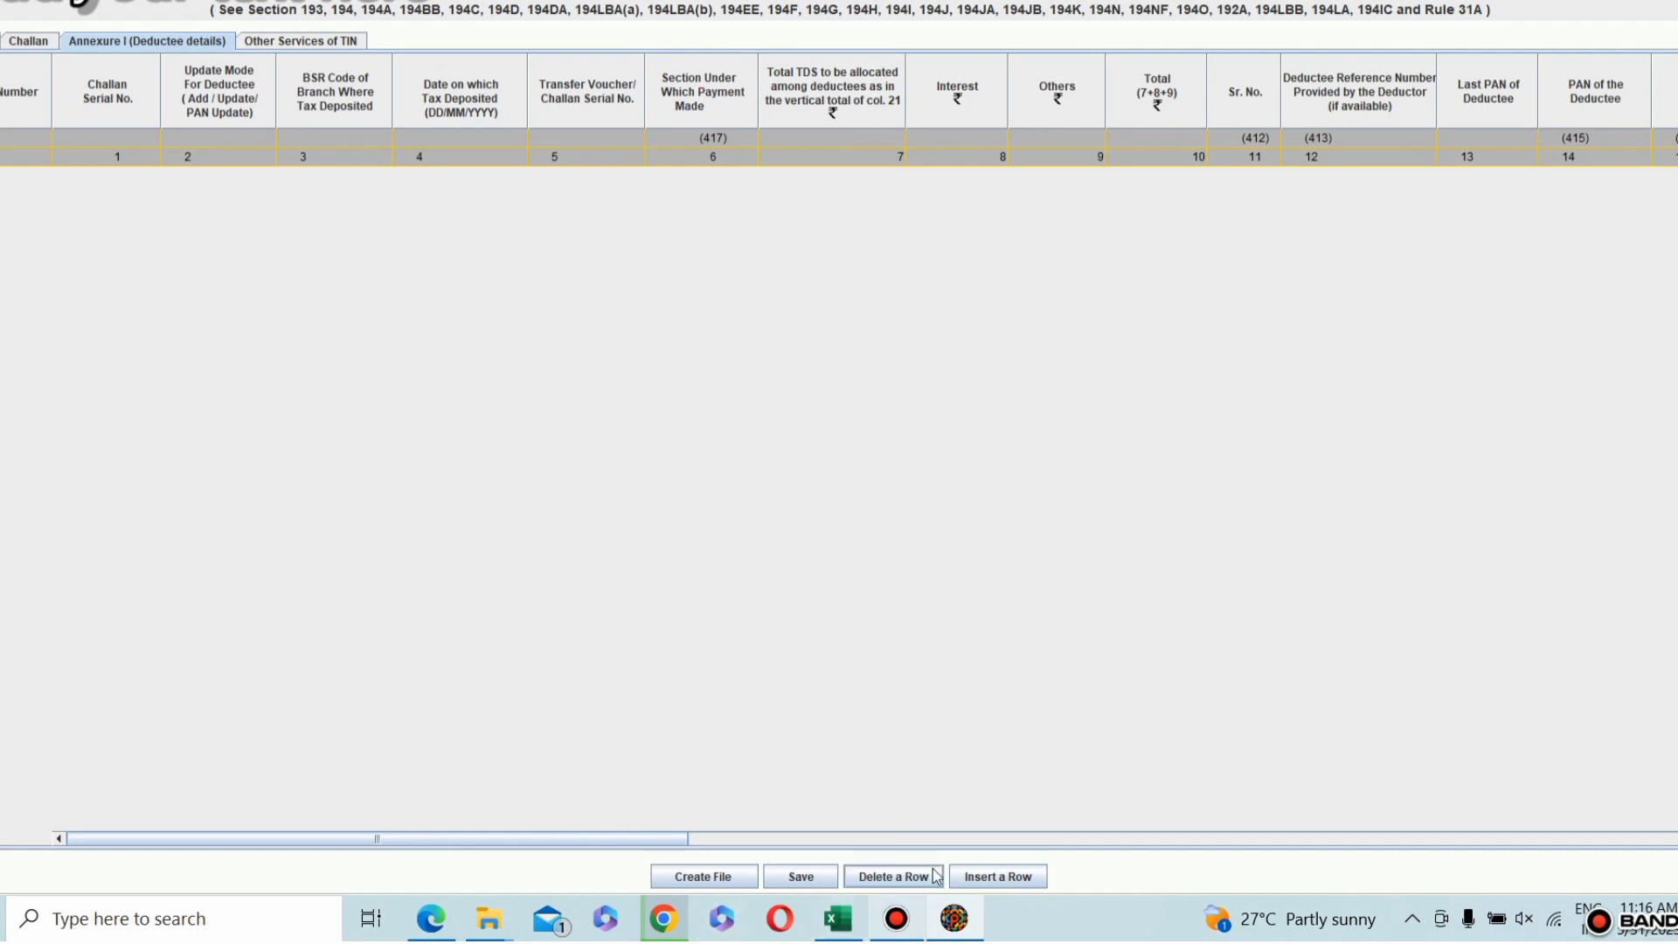
left_click(971, 877)
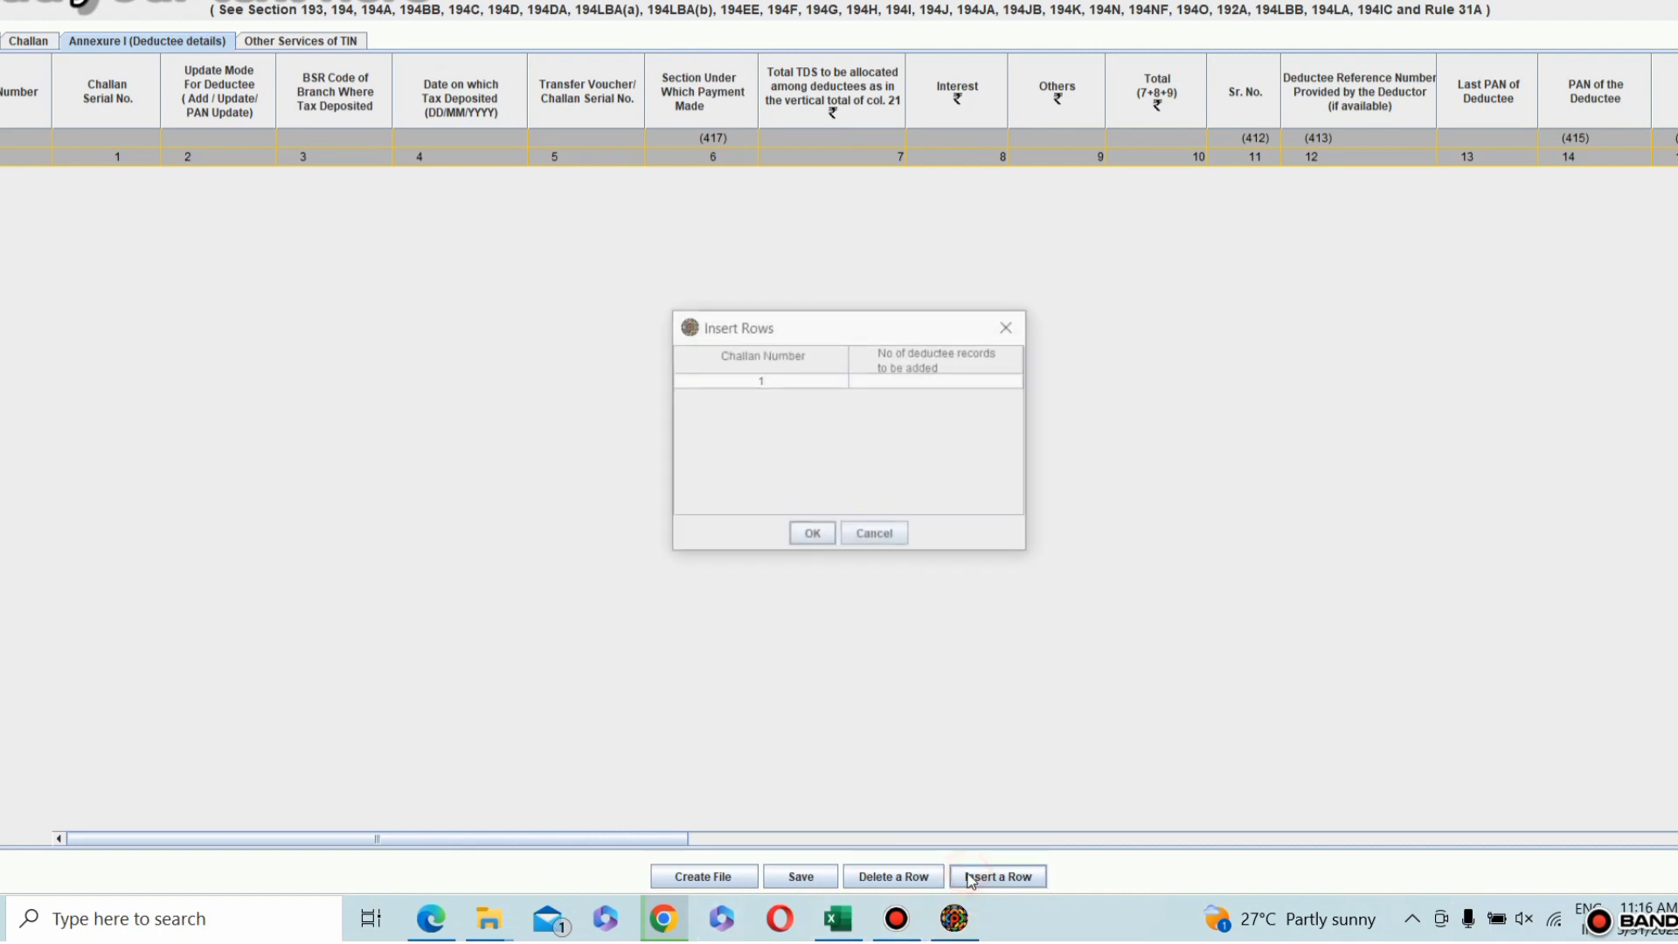
left_click(874, 386)
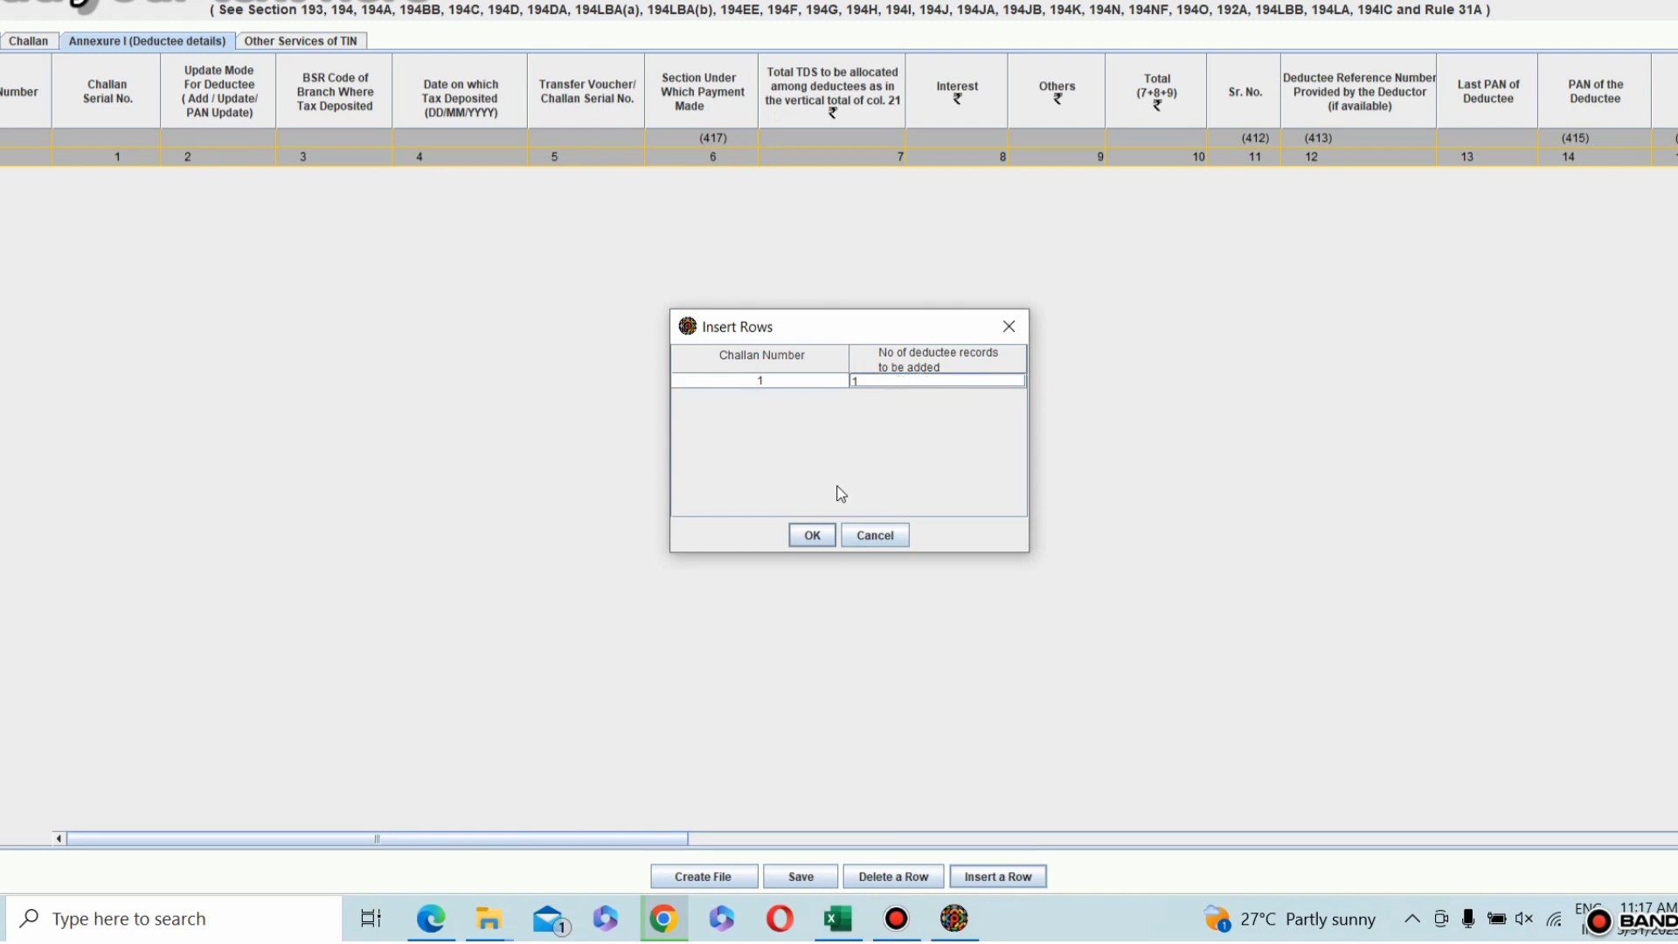
left_click(811, 536)
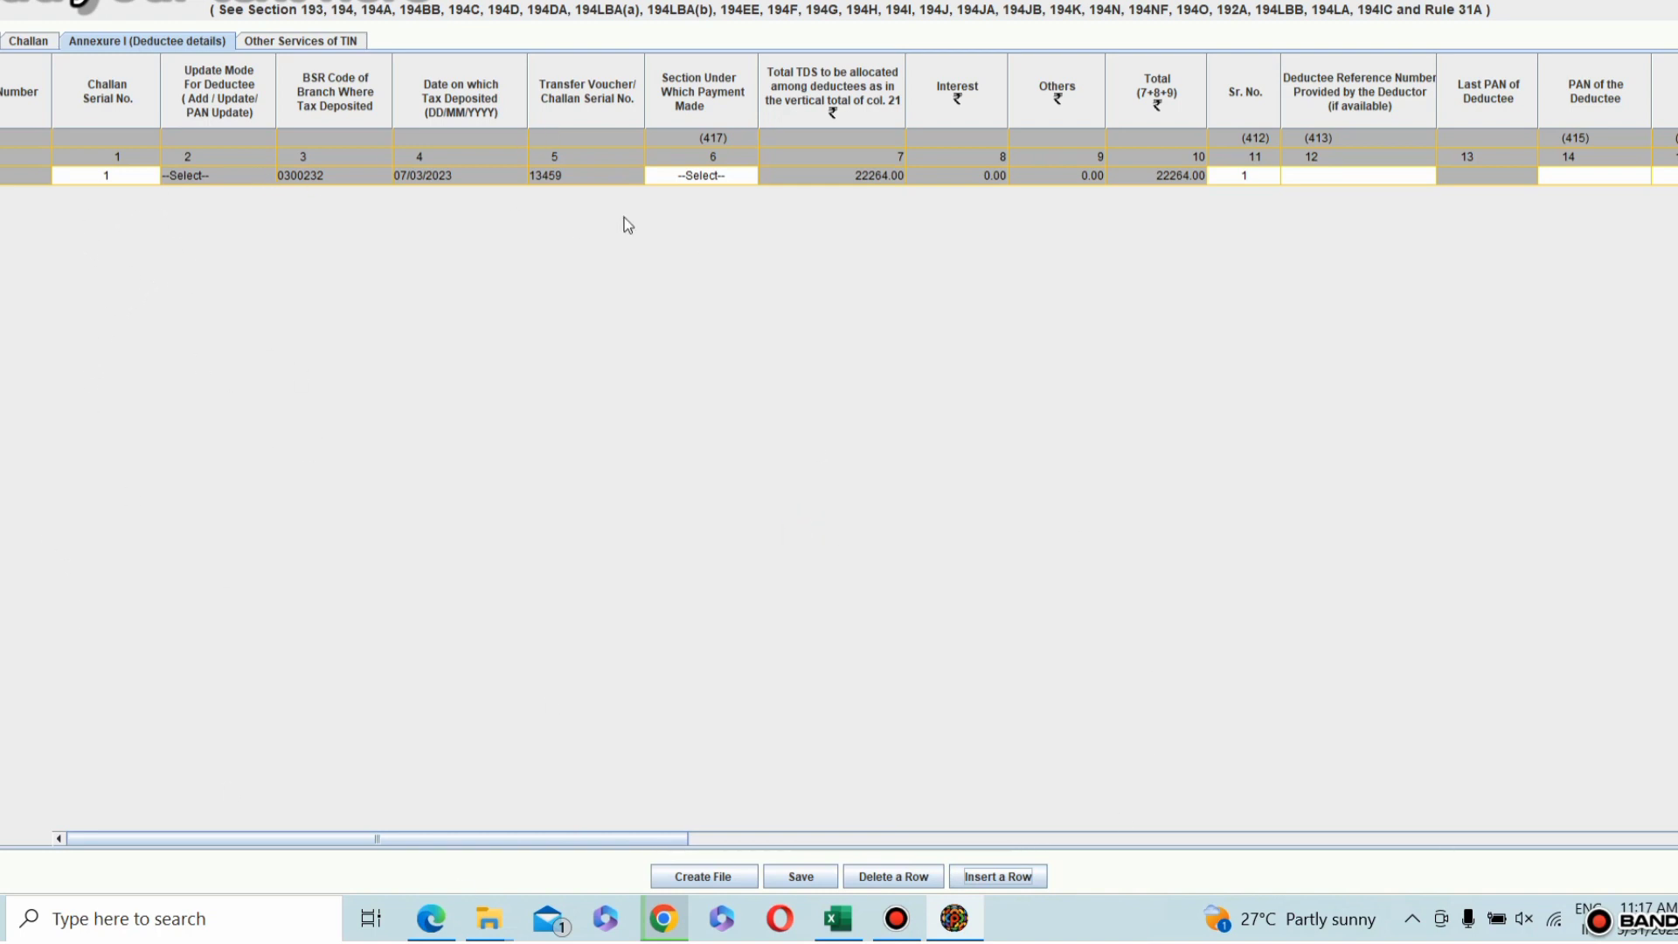
Step: Set the deductee row's Section Under Which Payment Made to 94S
left_click(732, 176)
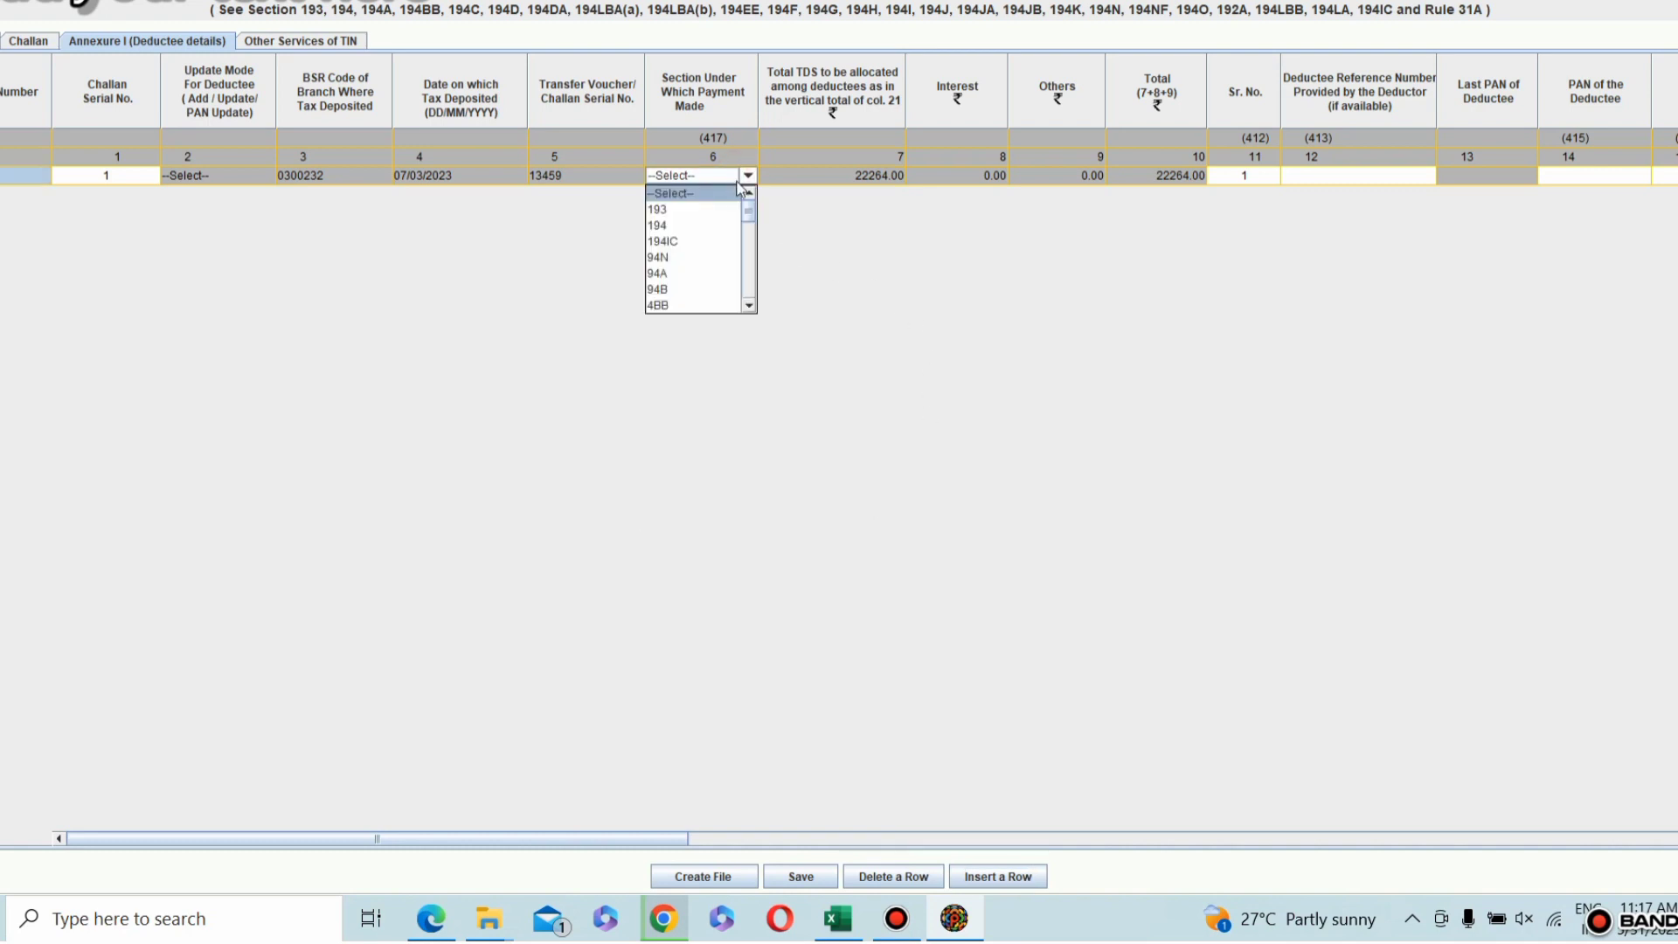
left_click_drag(750, 211, 757, 288)
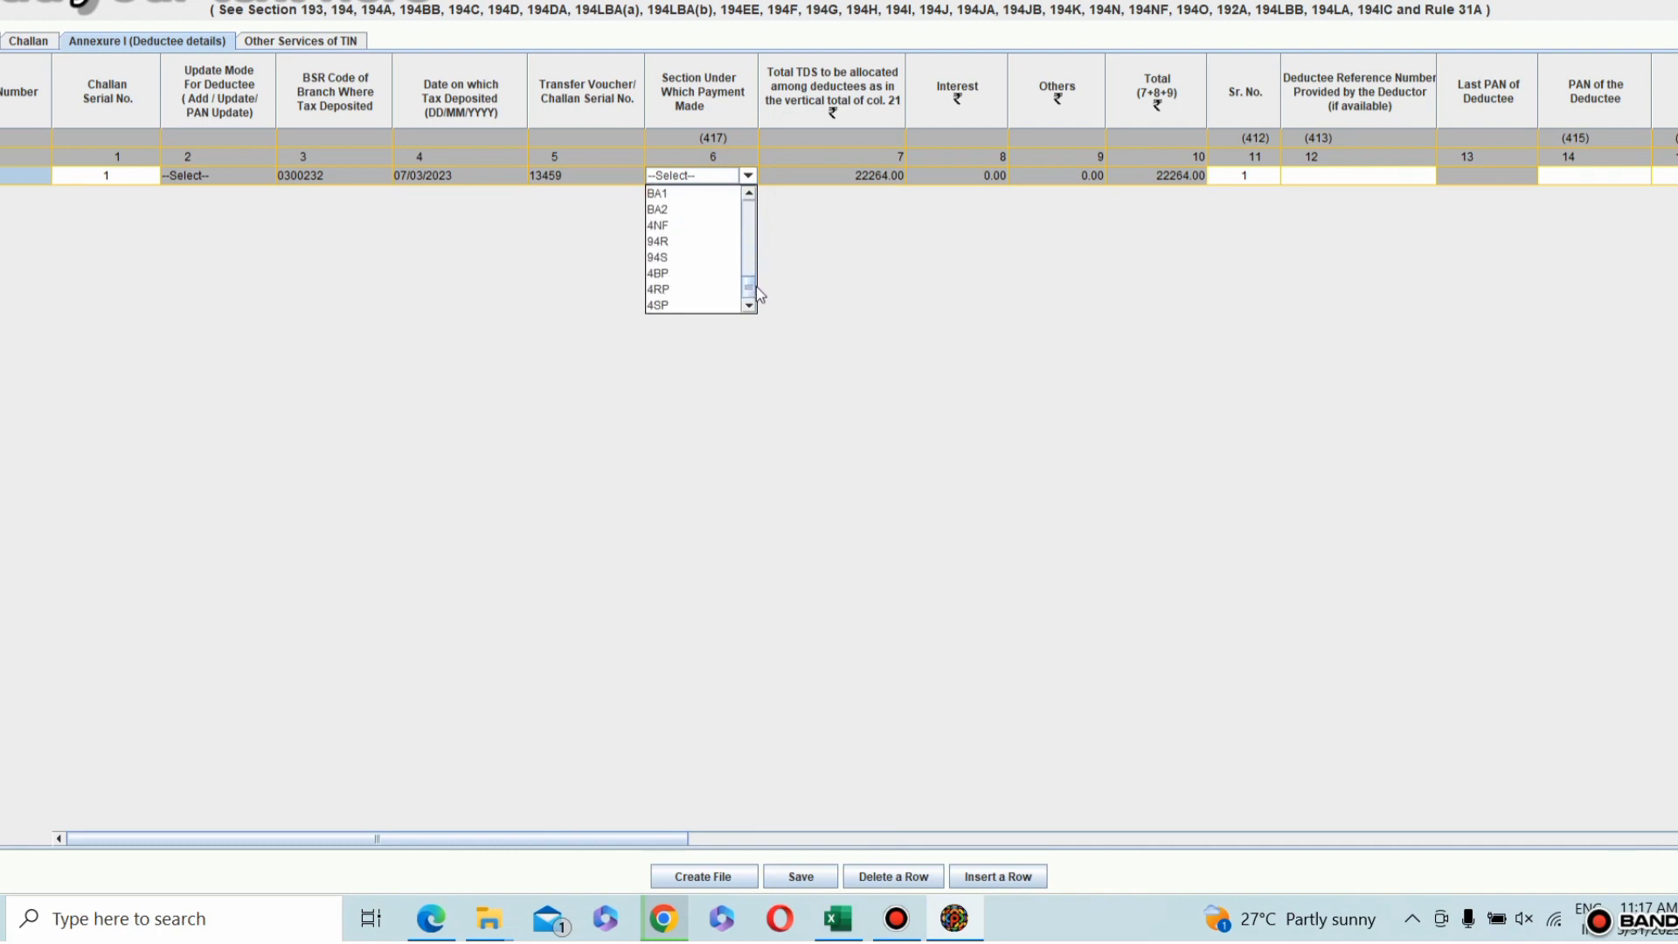
left_click(691, 258)
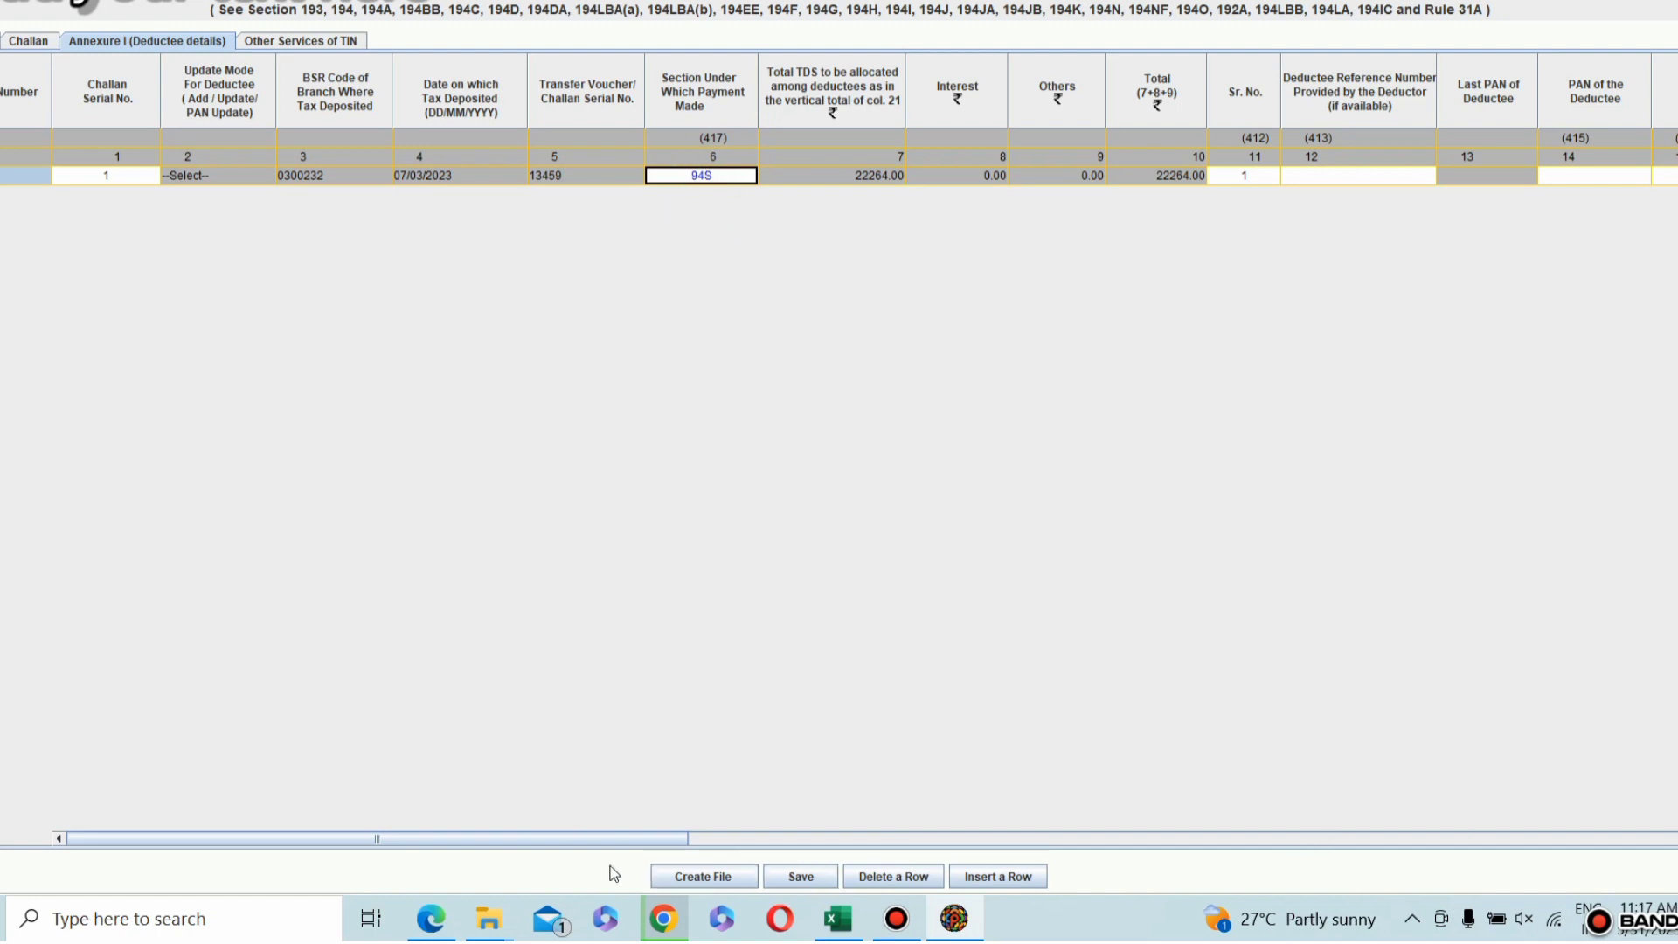
Step: Try to enter the PAN of the Deductee in the deductee row
left_click_drag(666, 837, 965, 826)
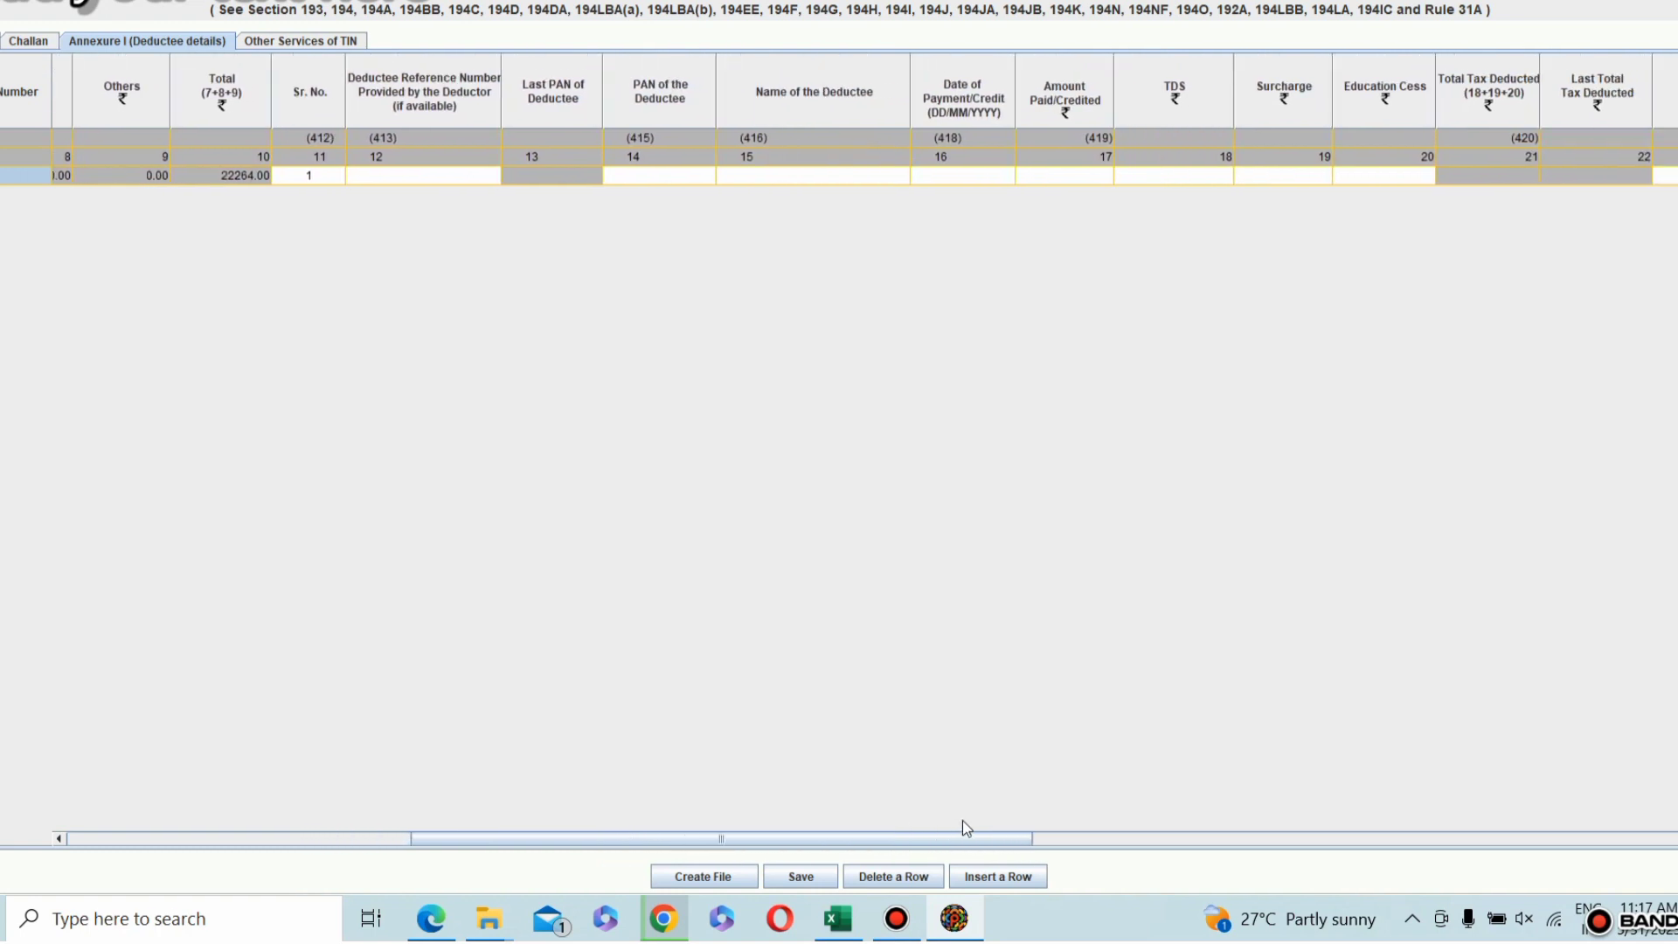
left_click(677, 180)
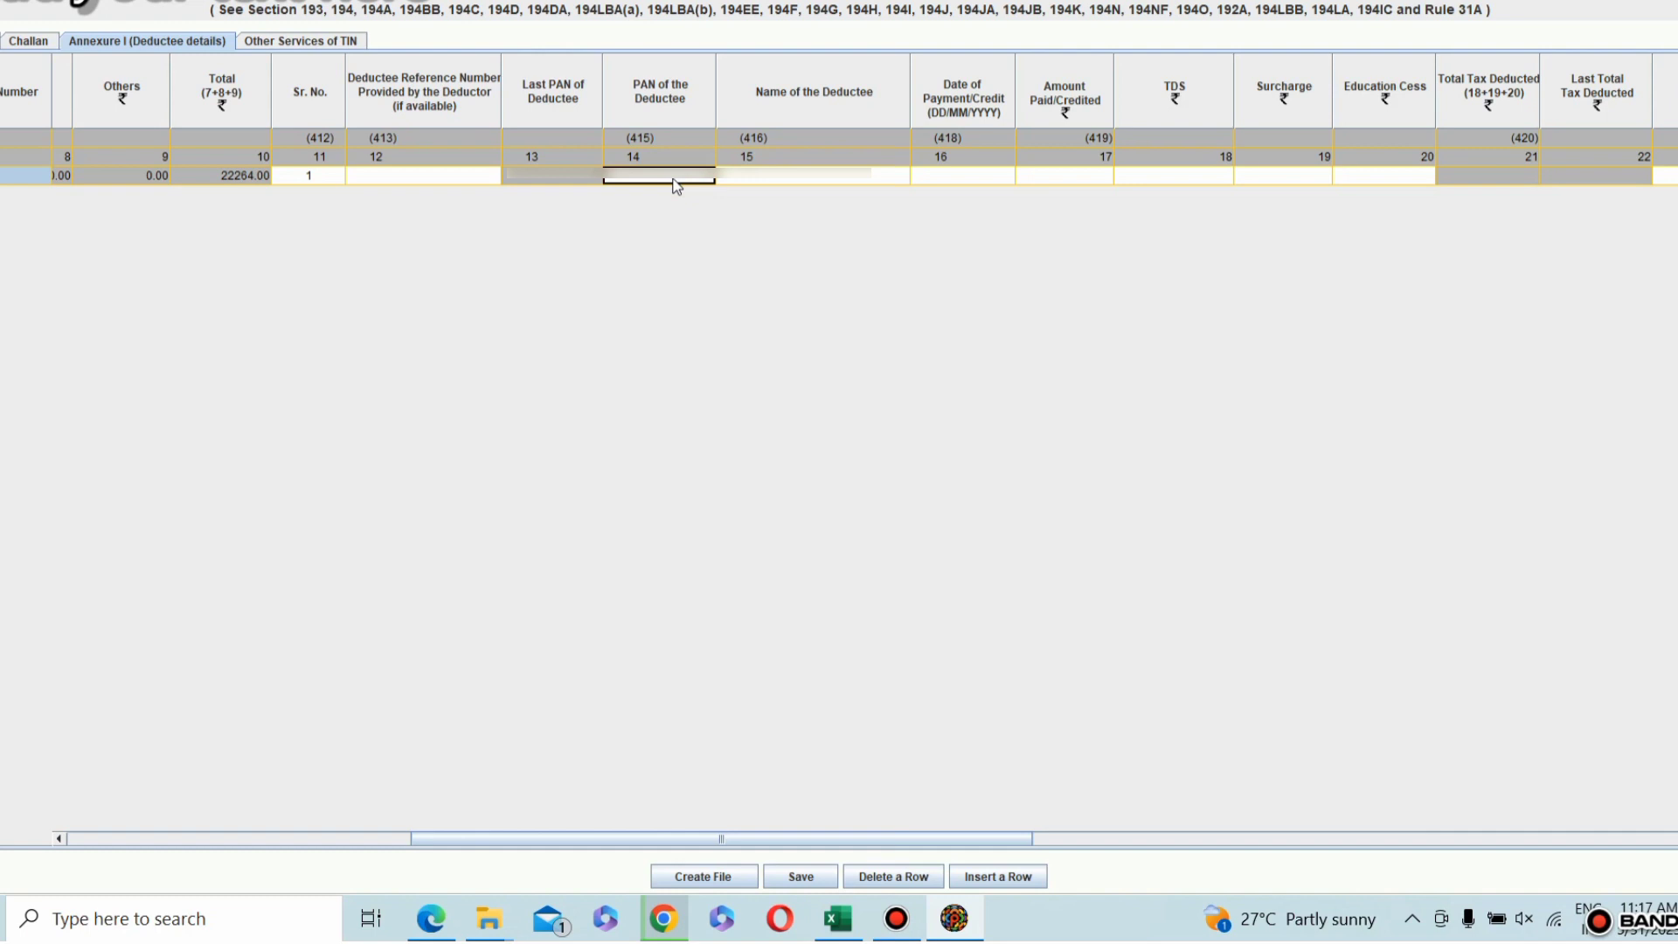
double_click(676, 179)
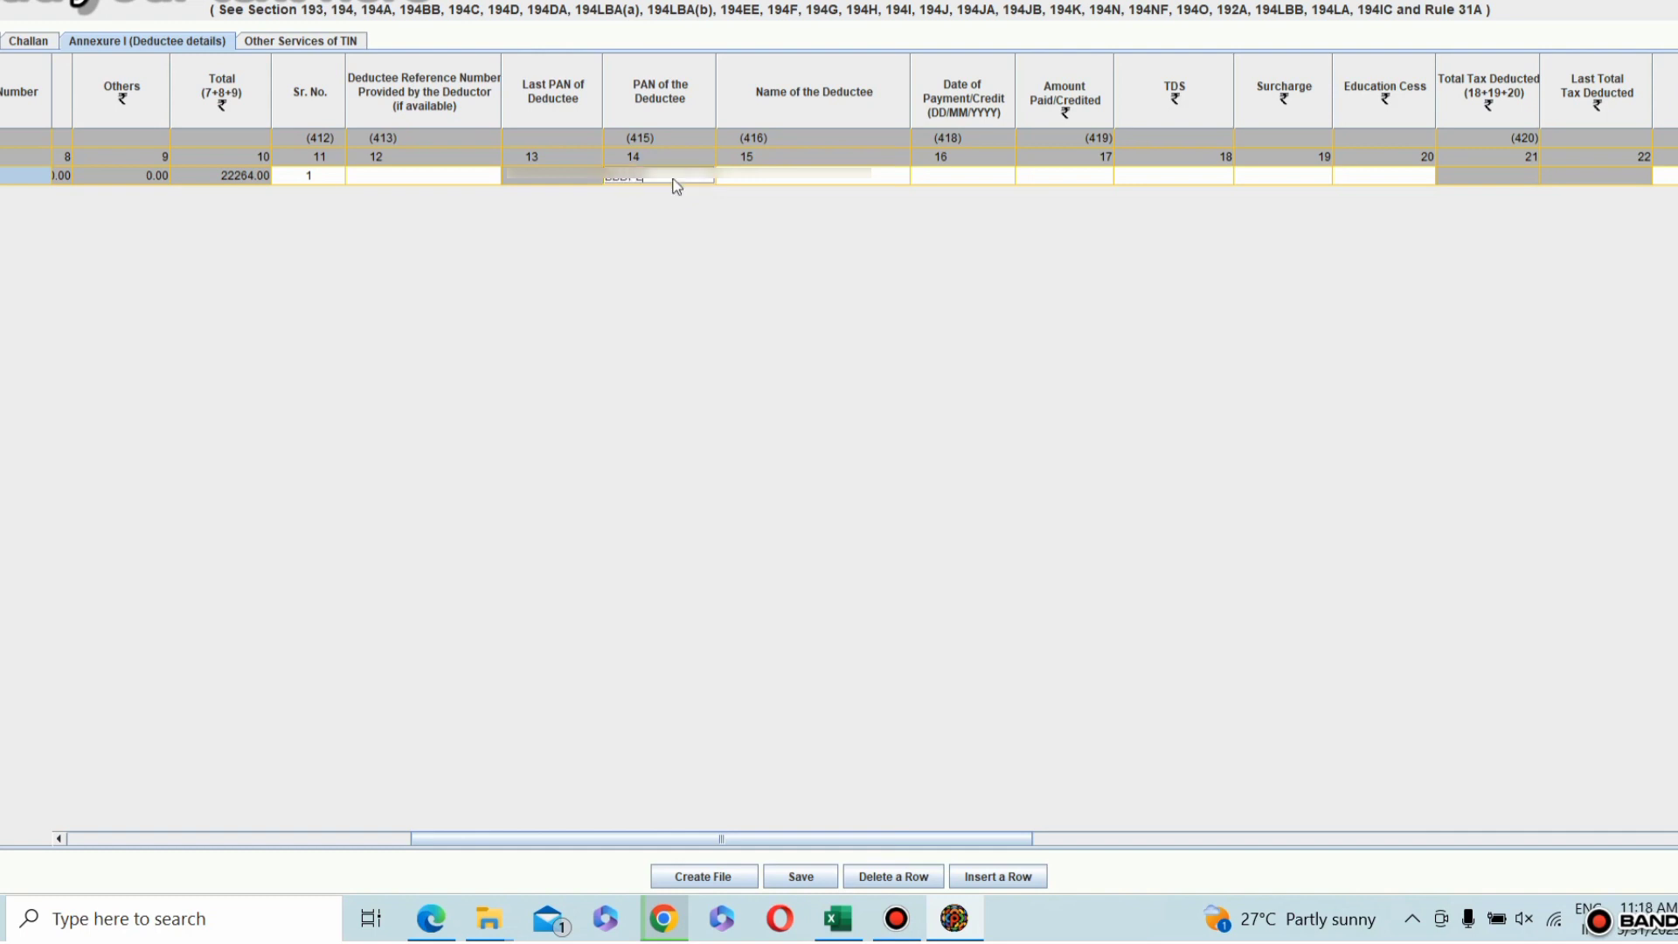
key("Tab")
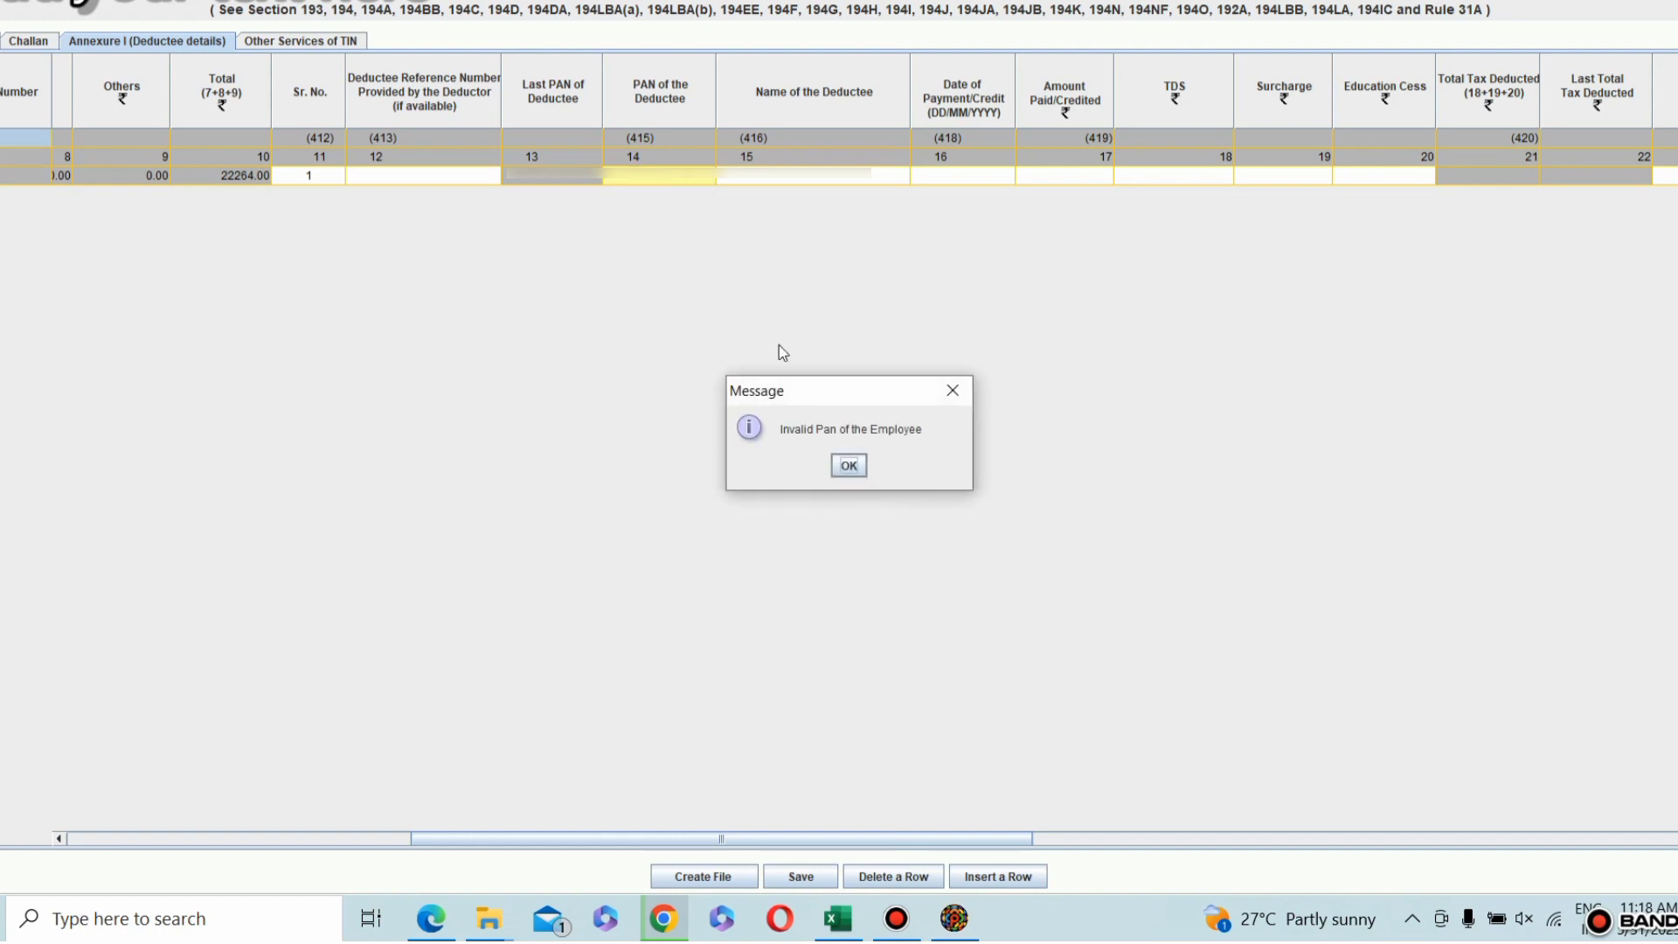
left_click(849, 465)
Step: Re-enter the deductee's full PAN in the same row
double_click(683, 173)
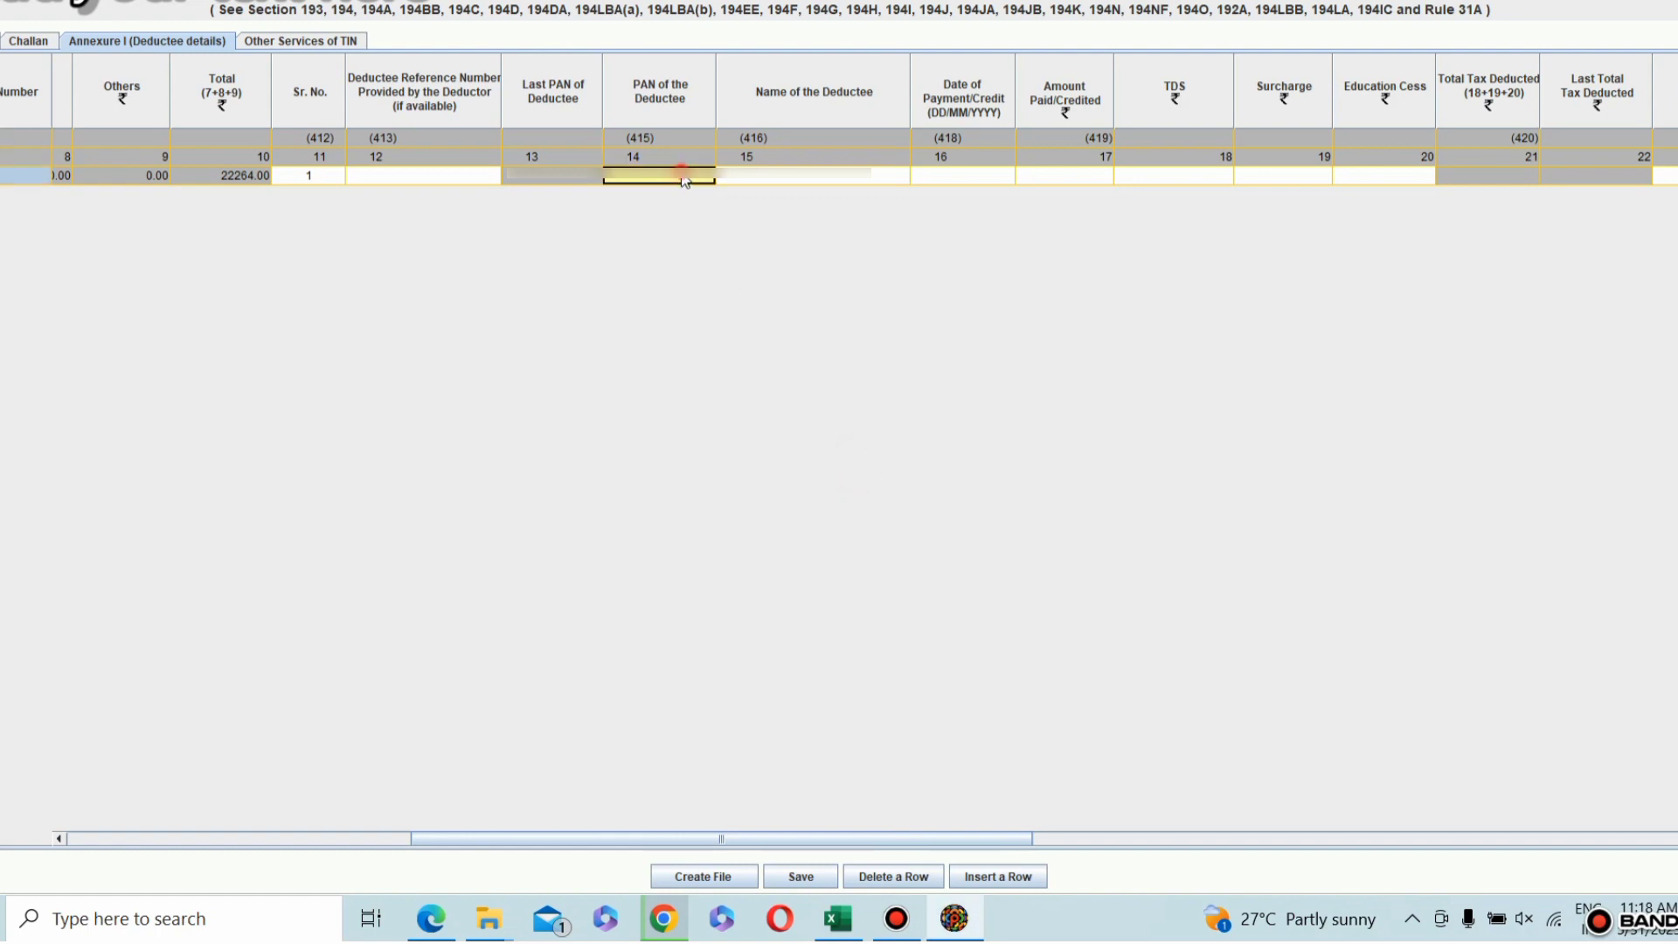
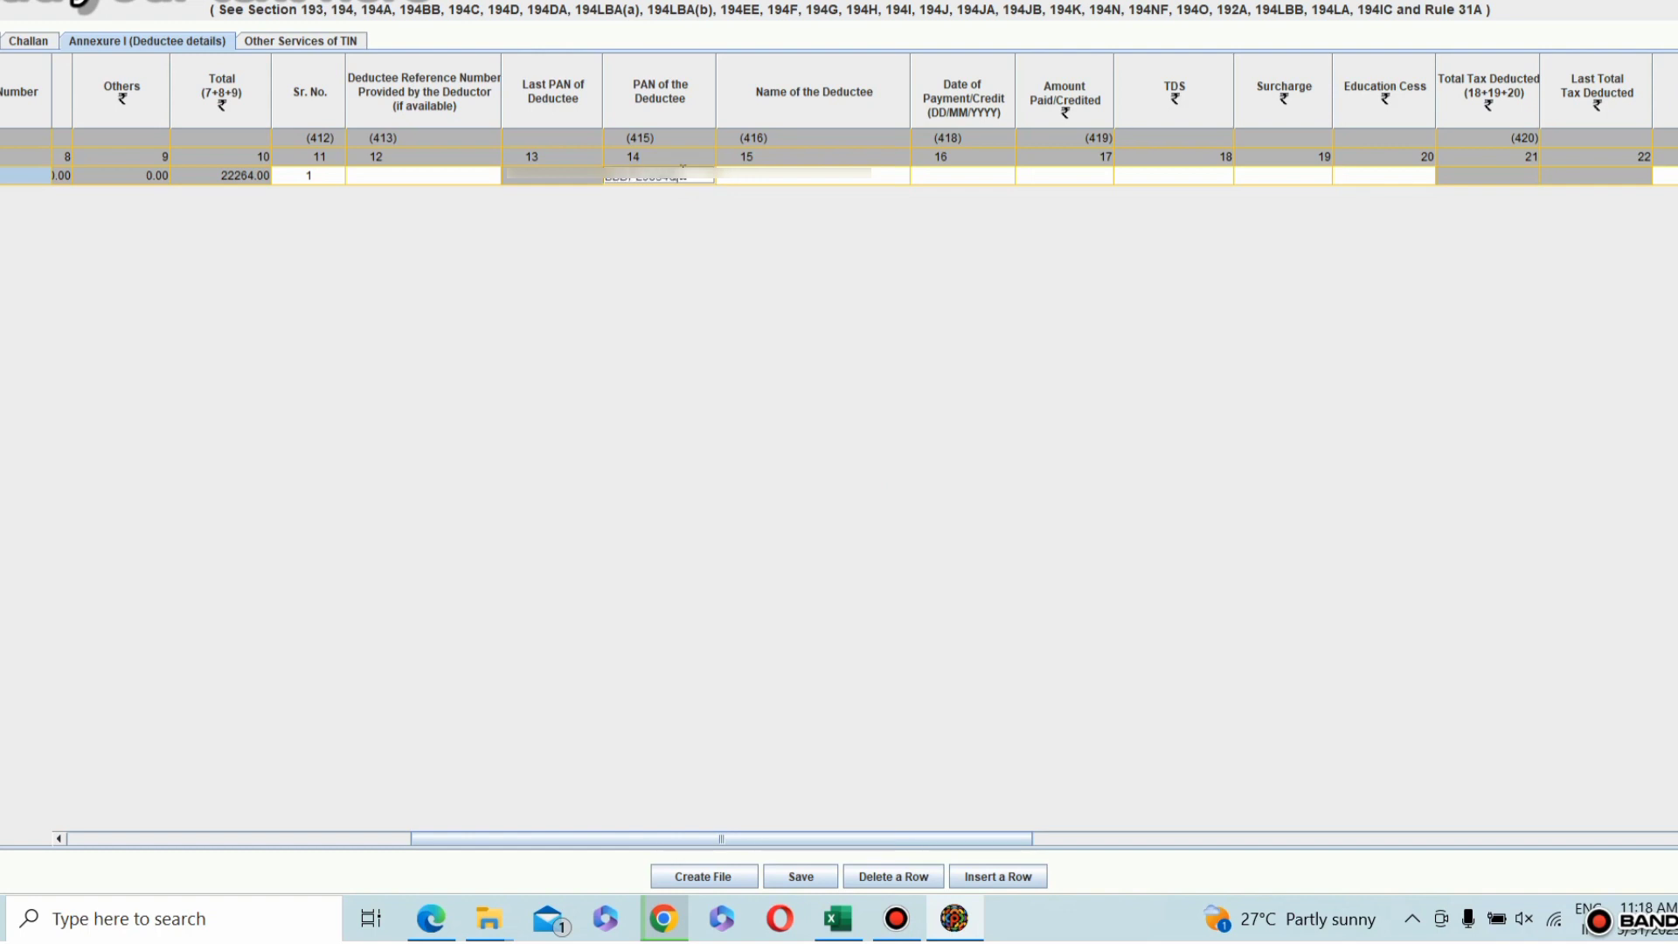
Step: Enter the deductee's name and set the Date of Payment/Credit to 09/02/2023
left_click(748, 181)
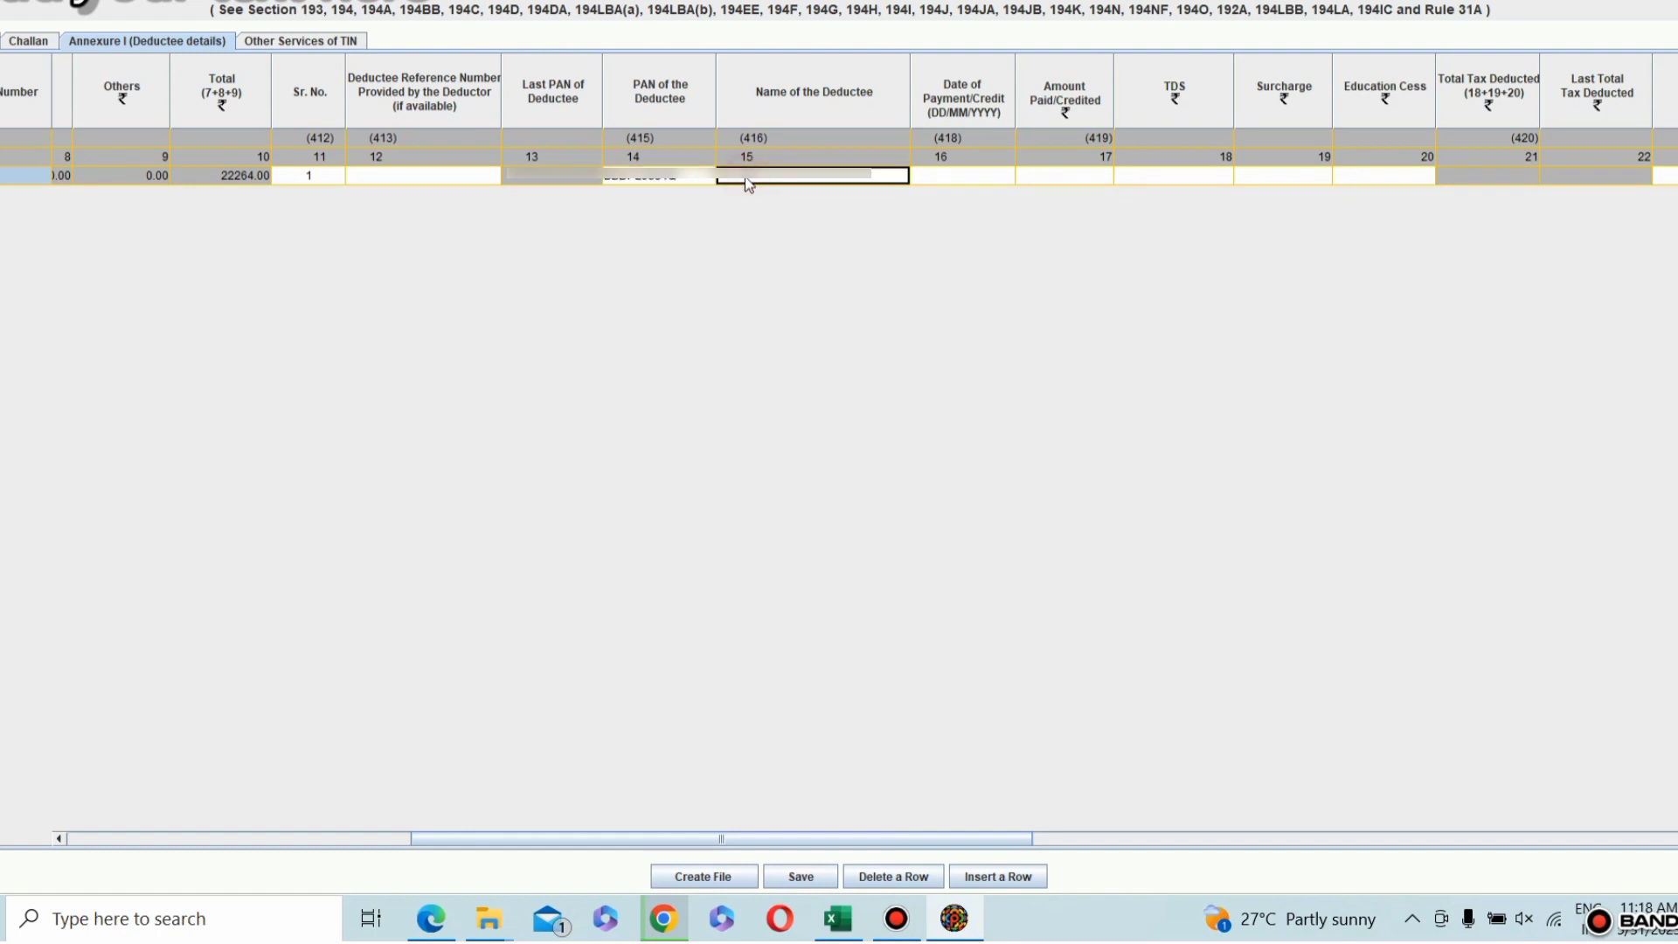
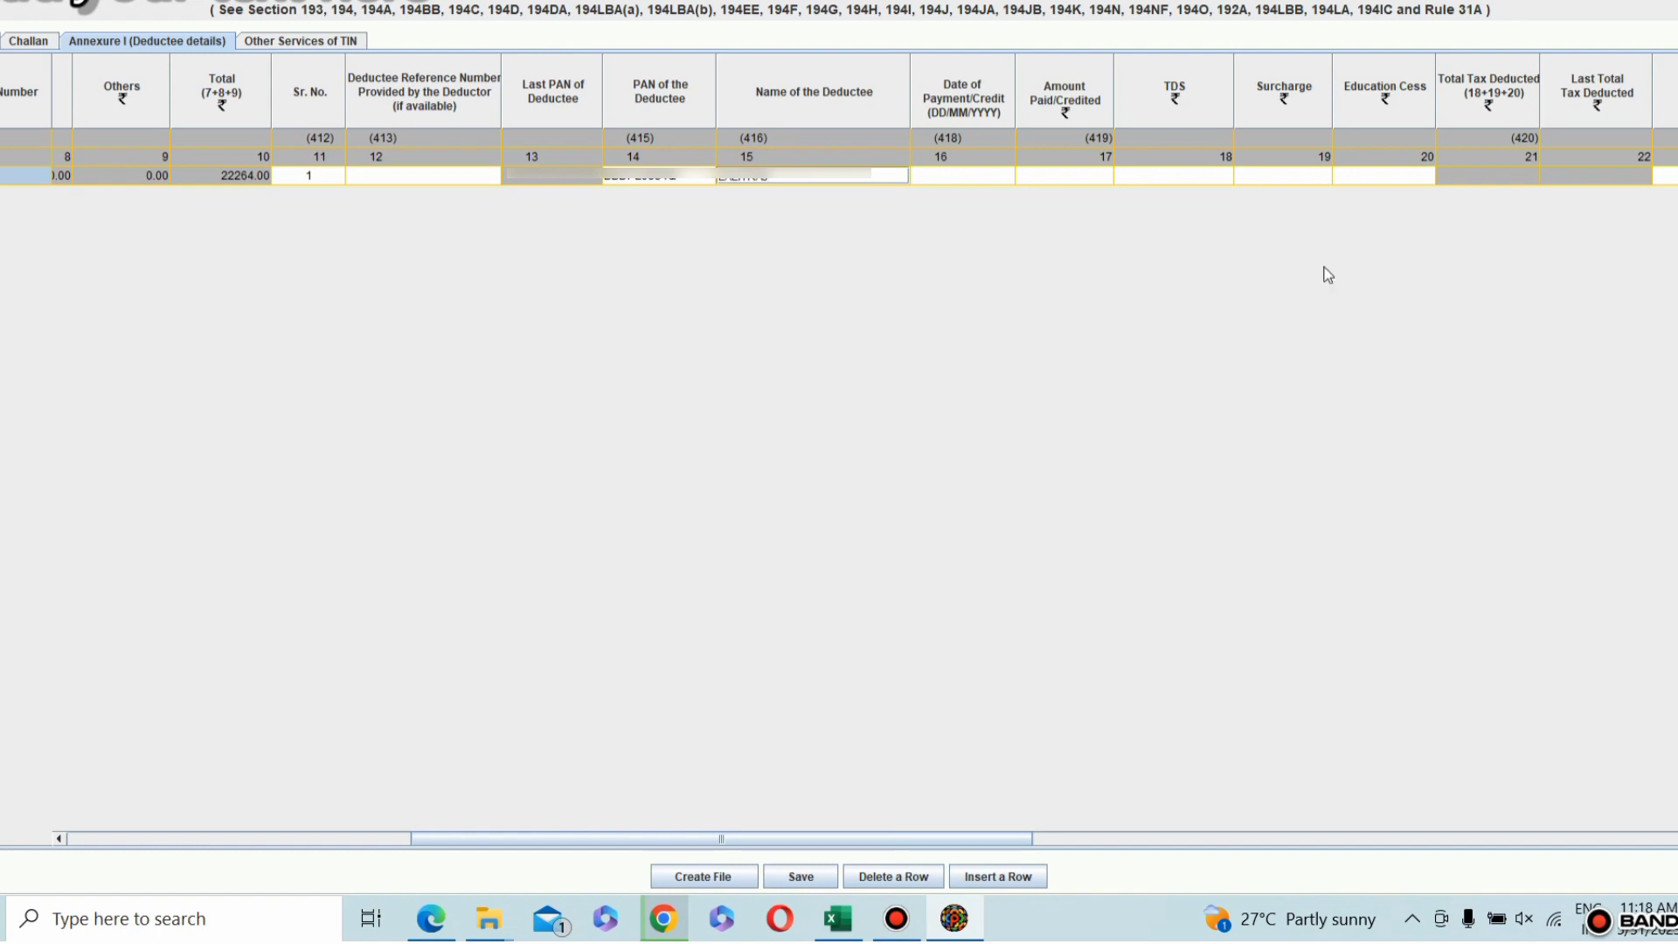
left_click(961, 177)
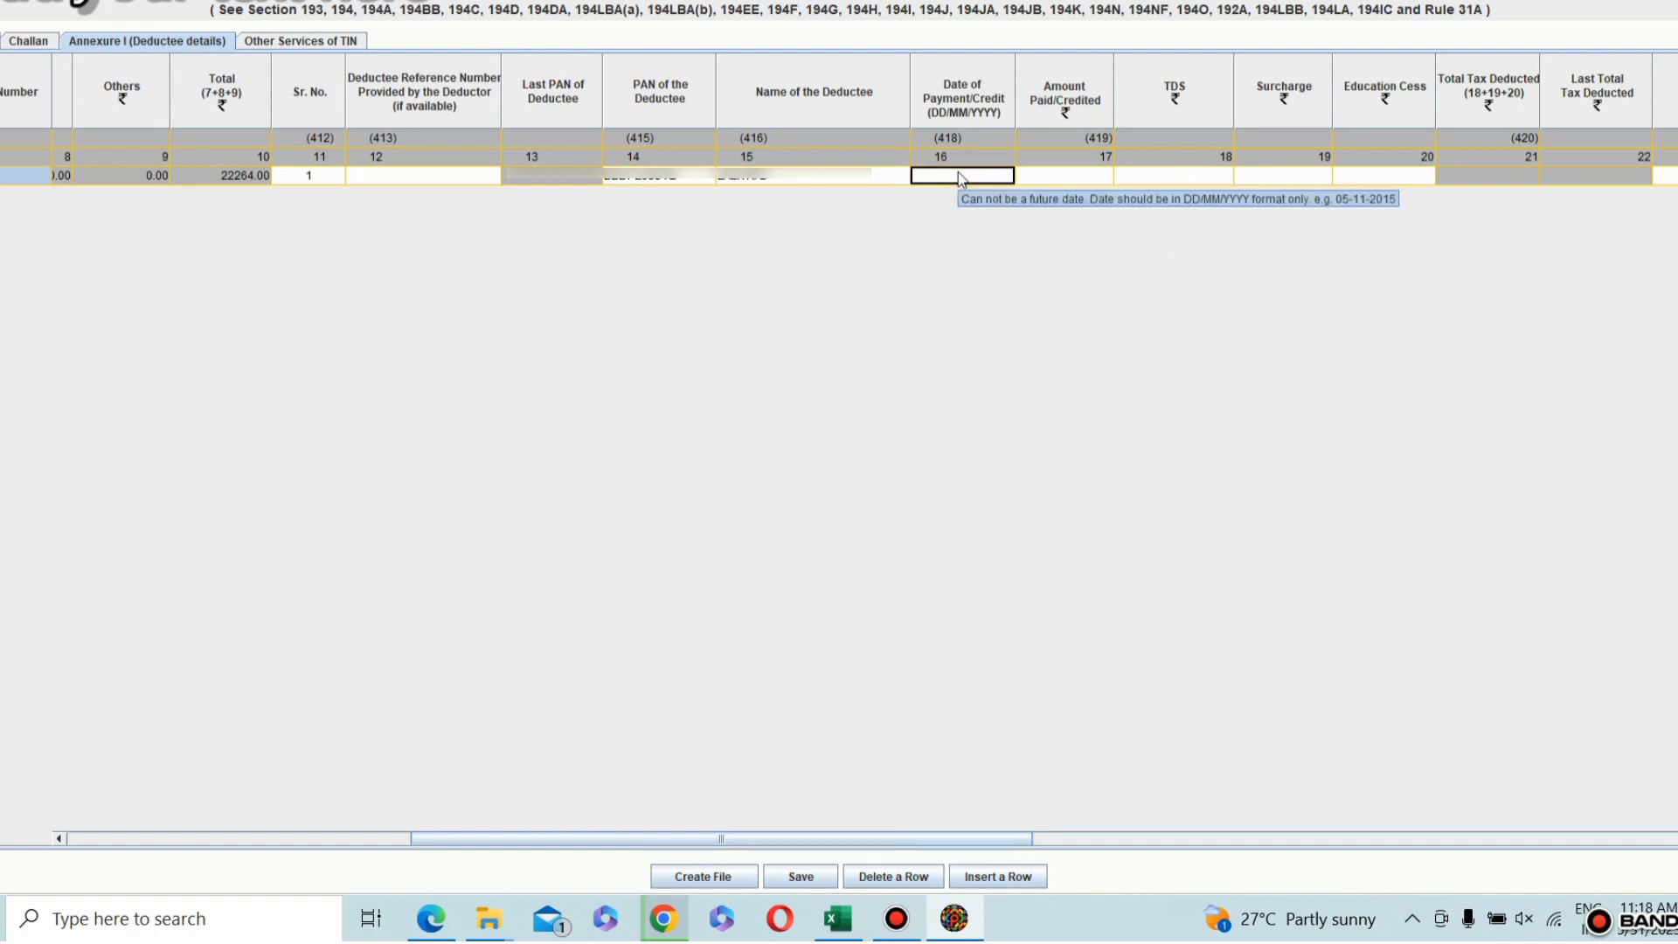
left_click(958, 171)
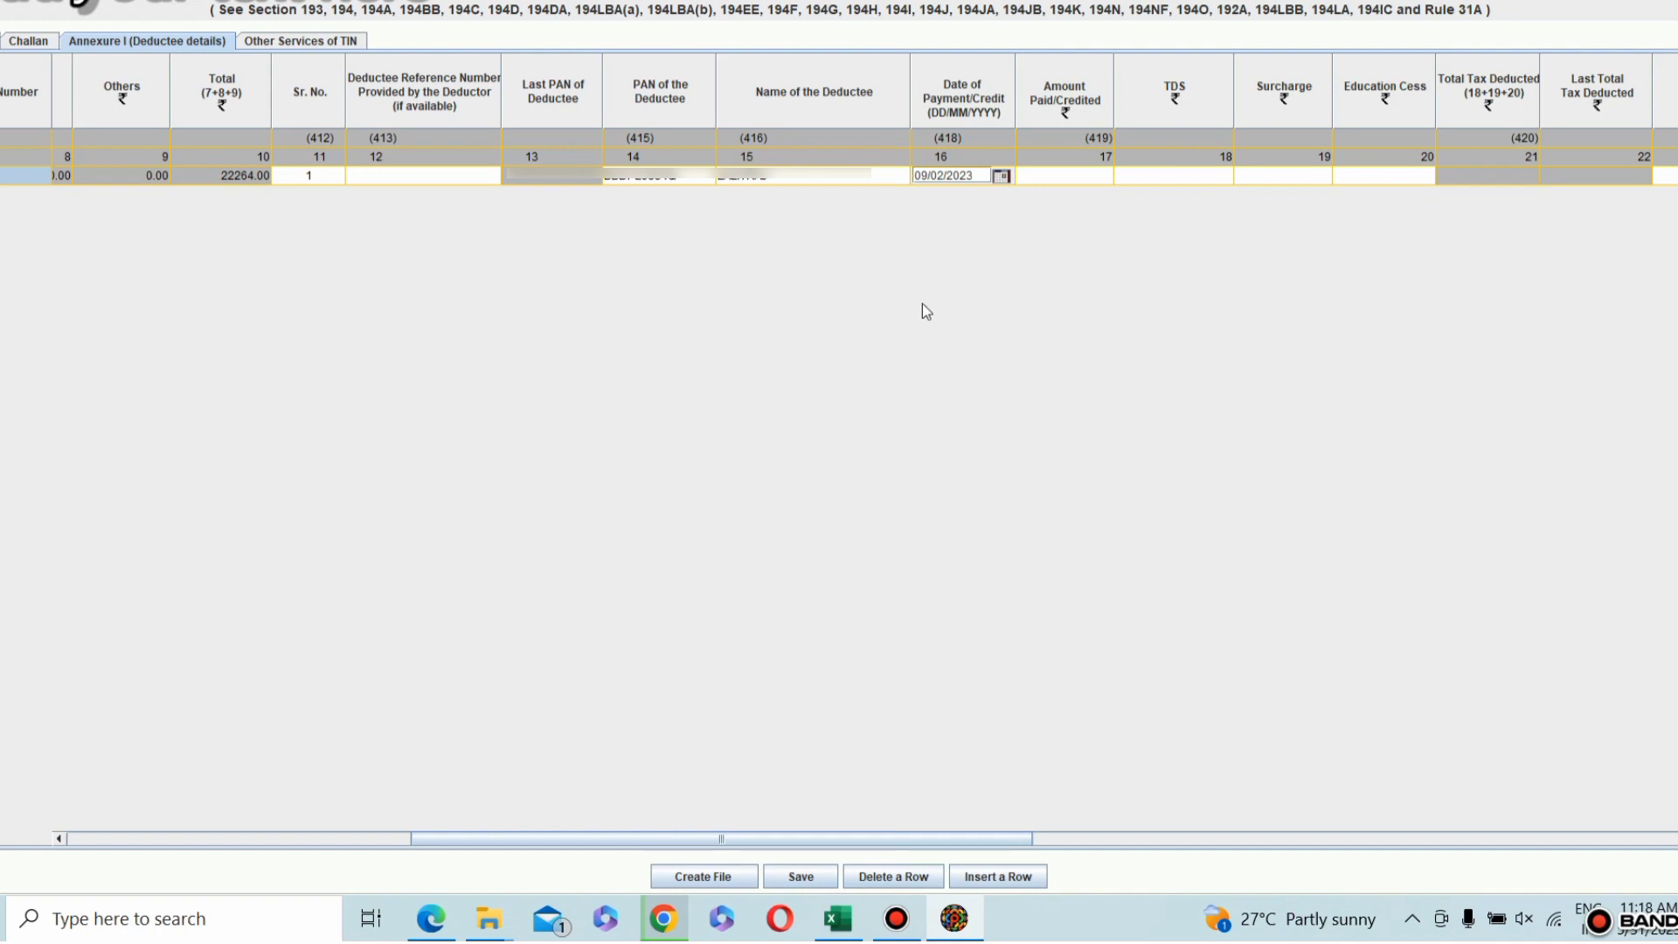
Step: Set the deductee row's Amount Paid/Credited to 15000 and its TDS to 150
left_click(1058, 180)
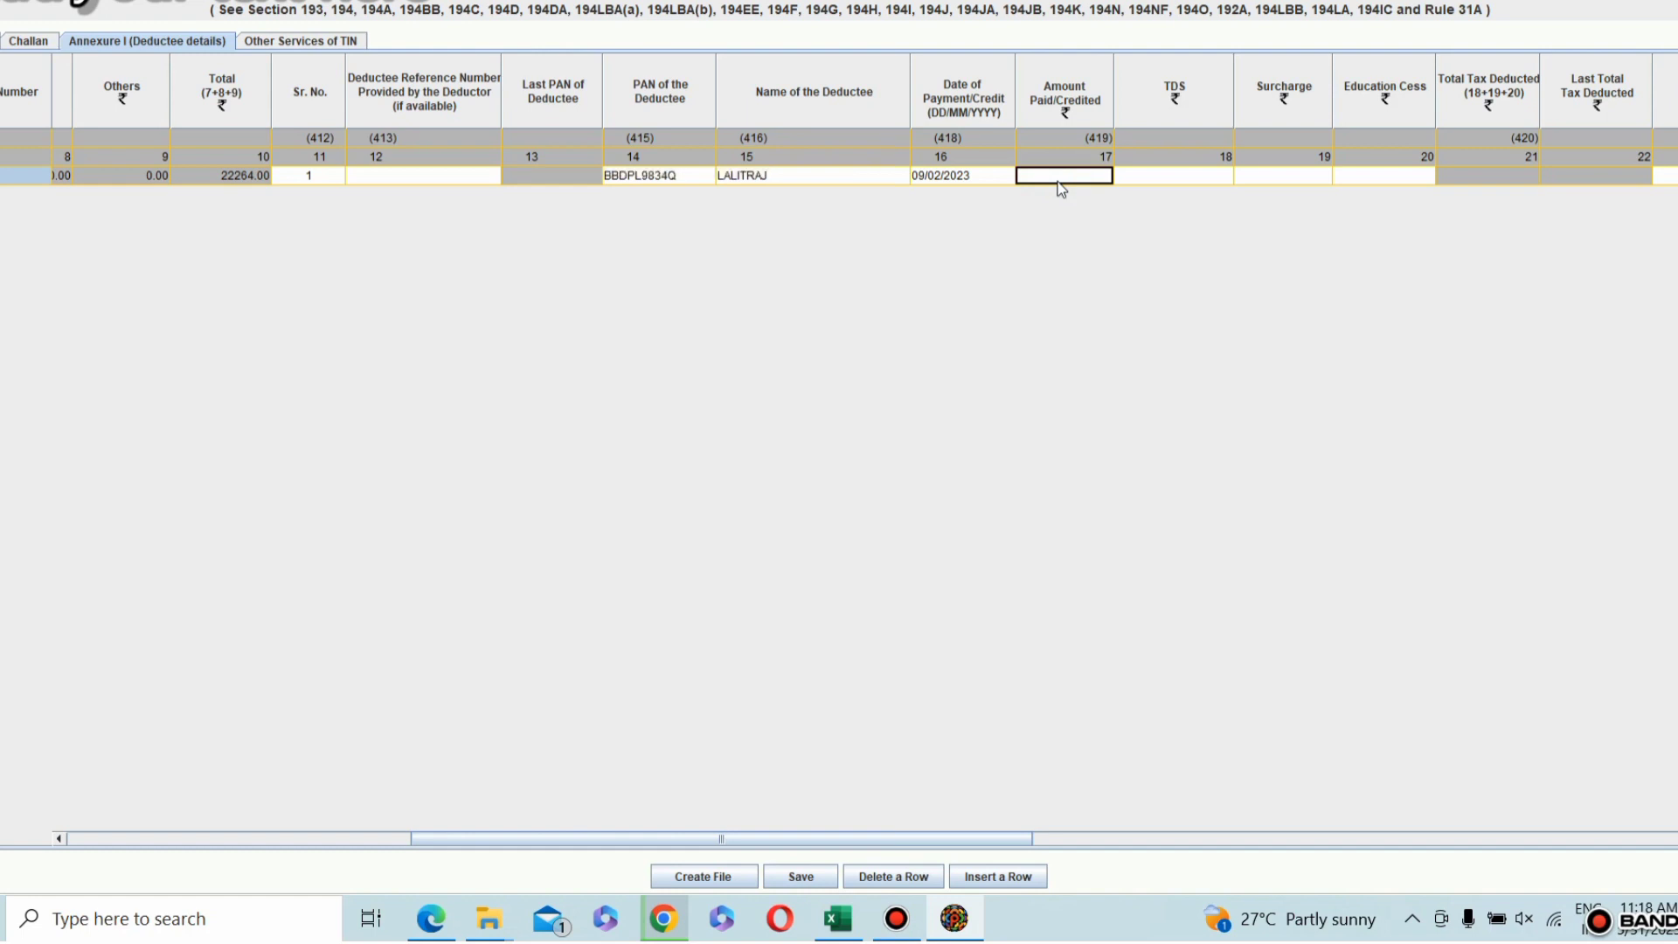
key("End")
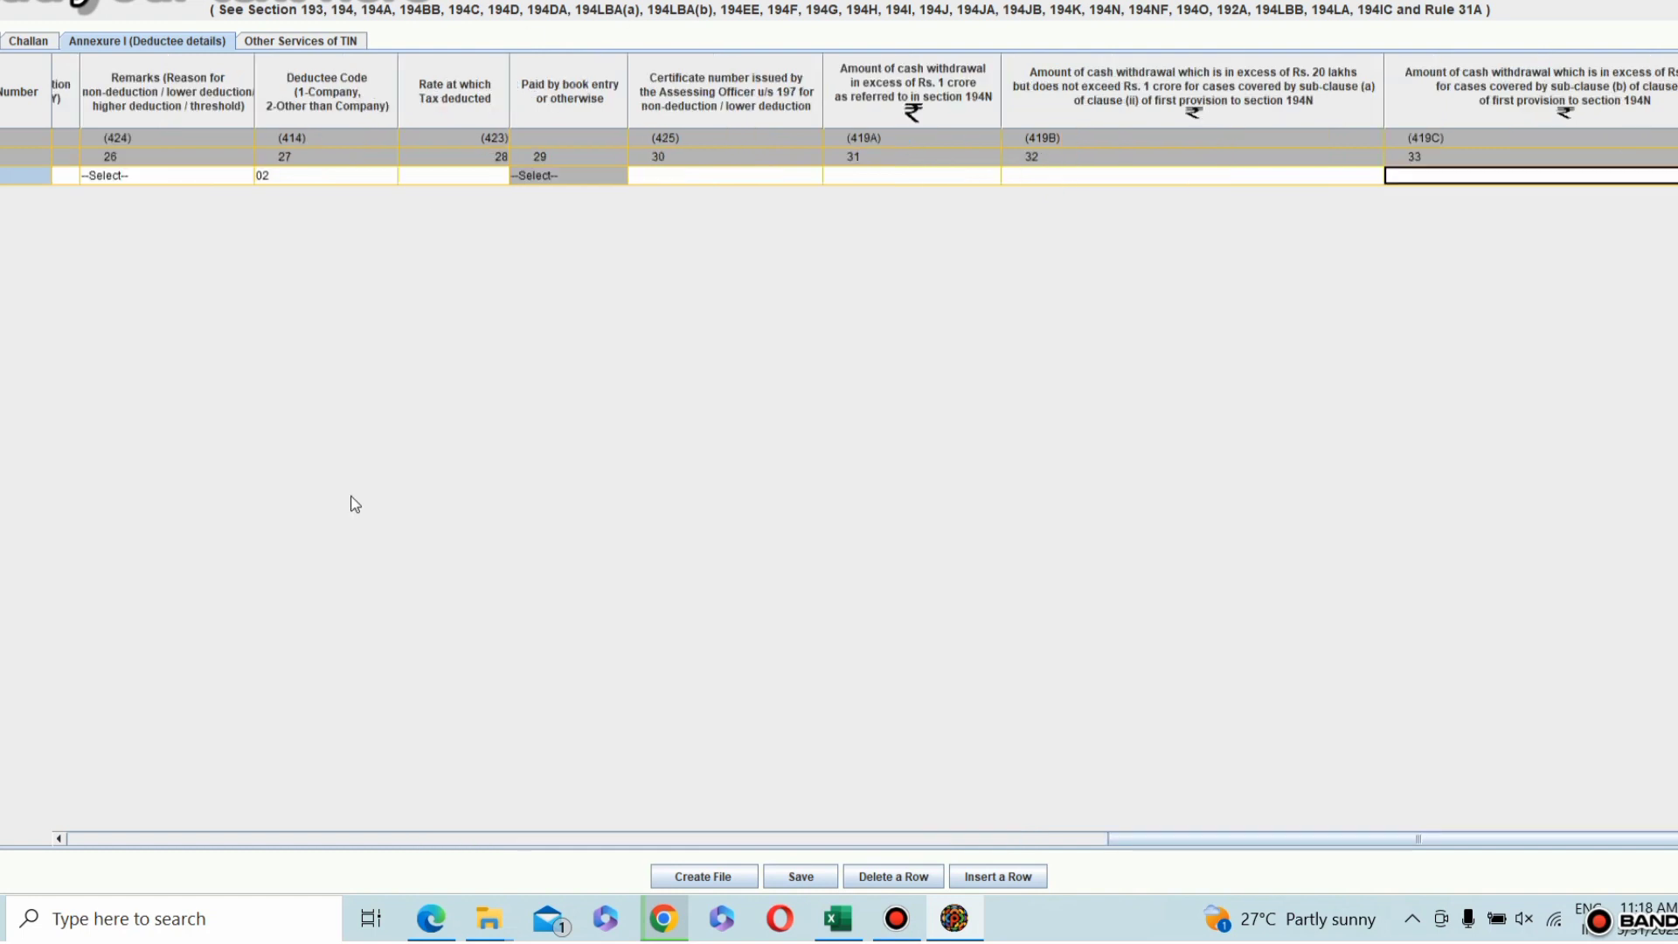
left_click_drag(1123, 843, 612, 783)
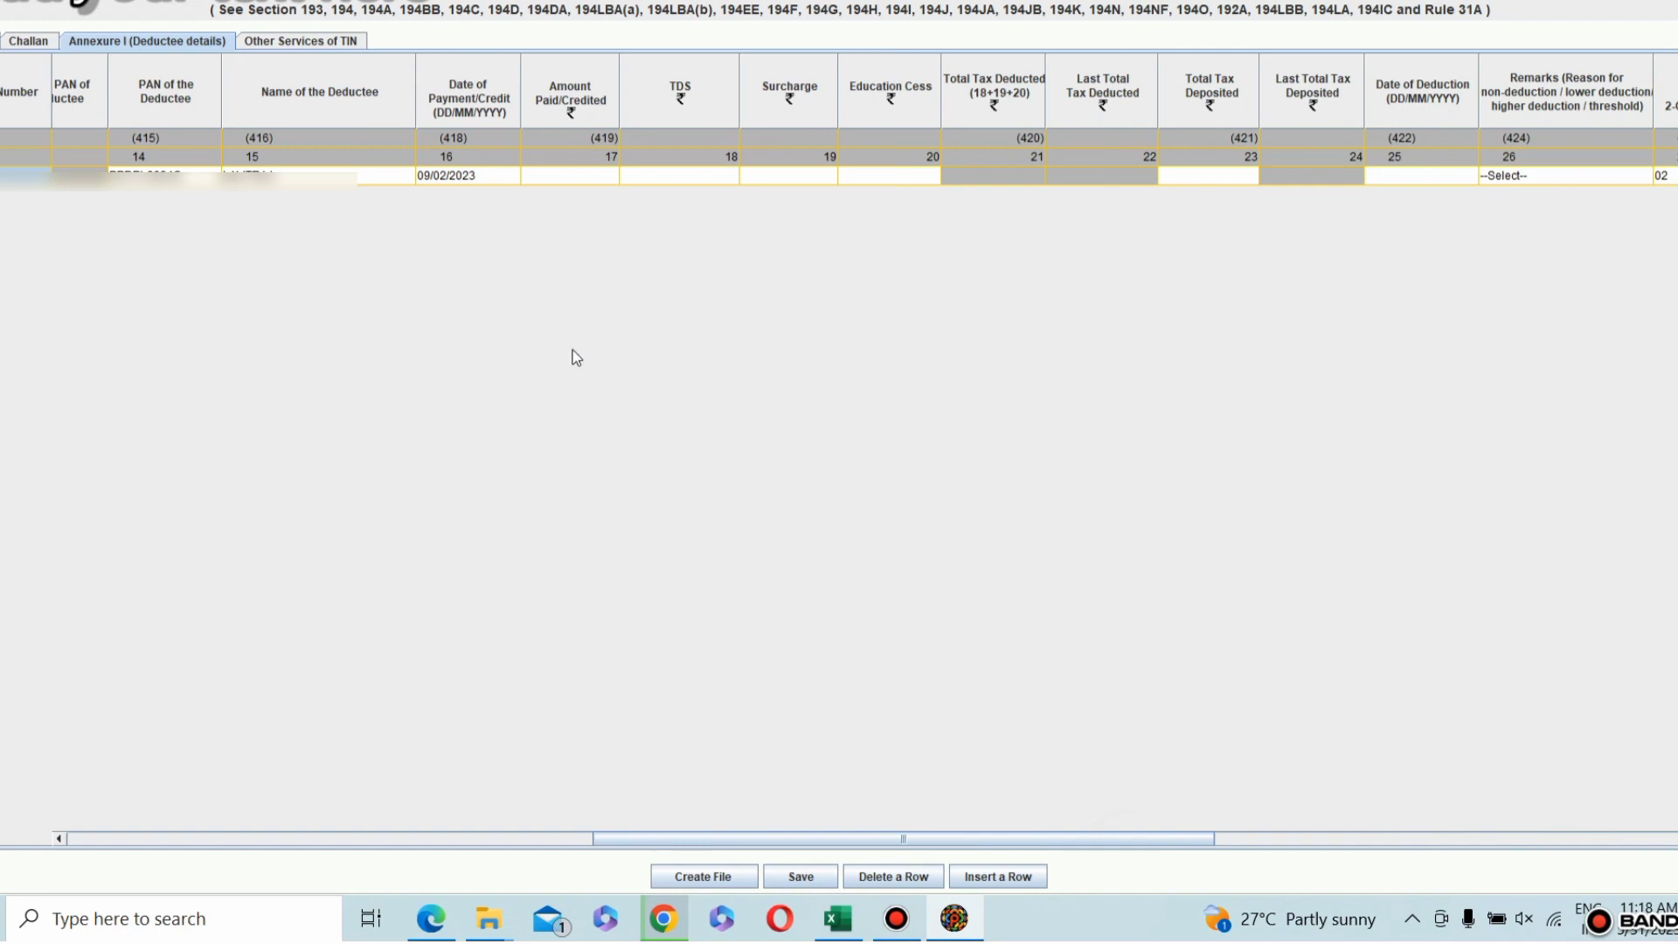
left_click(573, 174)
type("15000")
left_click(652, 181)
type("150")
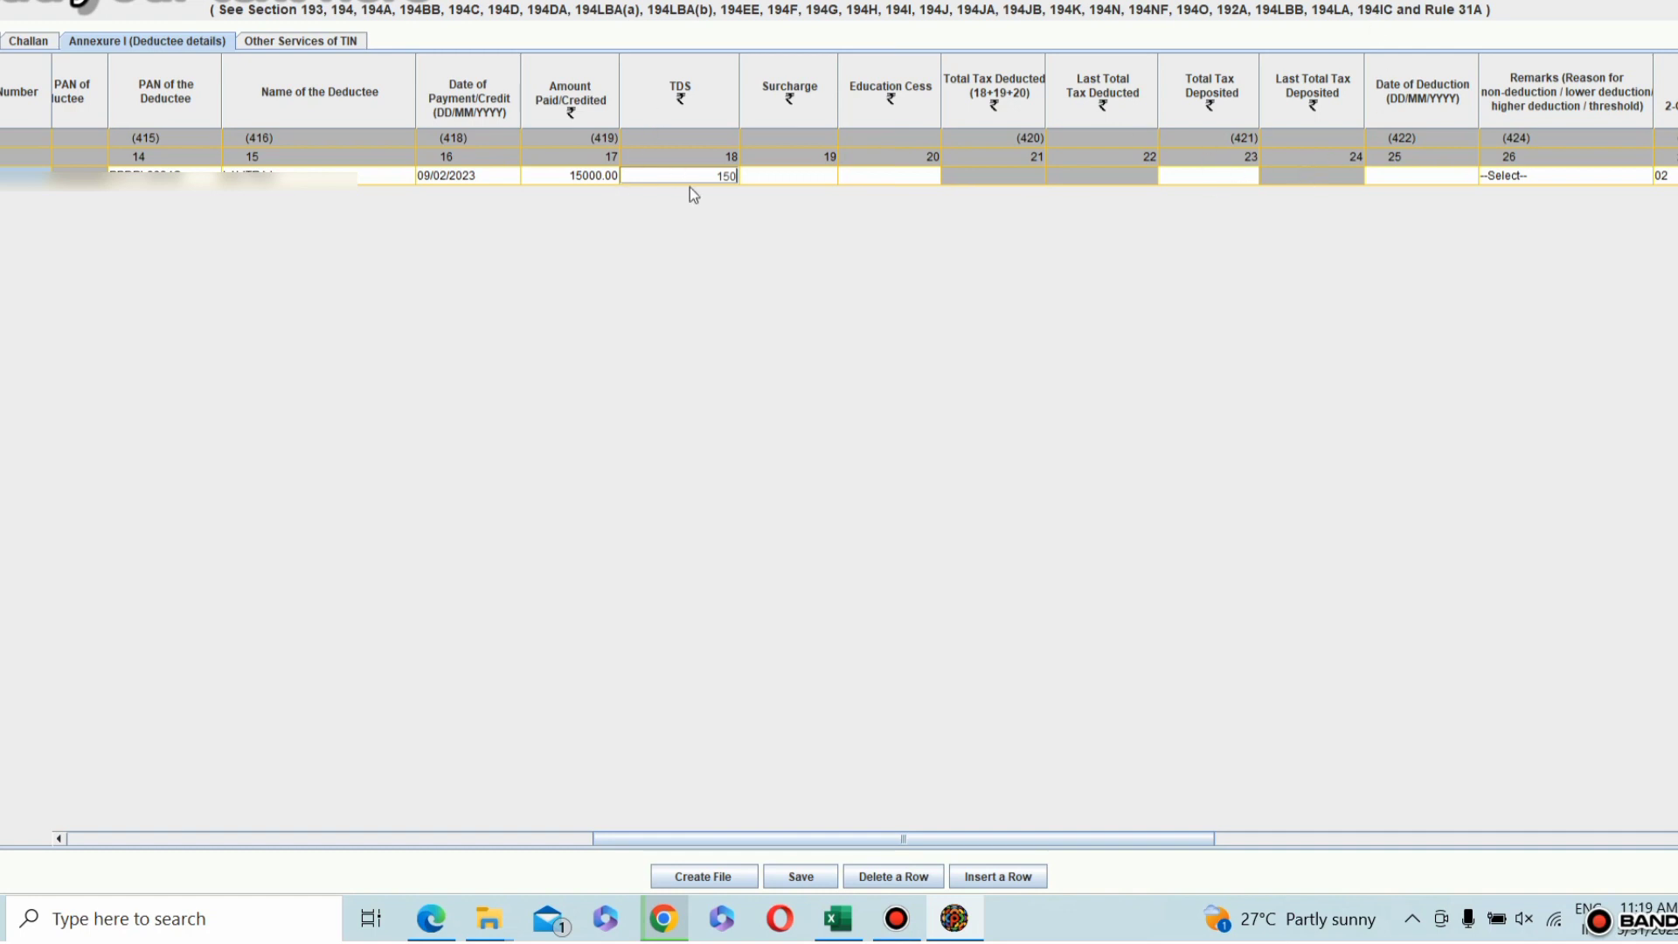
Step: Fill in the deductee row's Total Tax Deposited with 150 and its Date of Deduction with 09/02/2023
left_click(1219, 176)
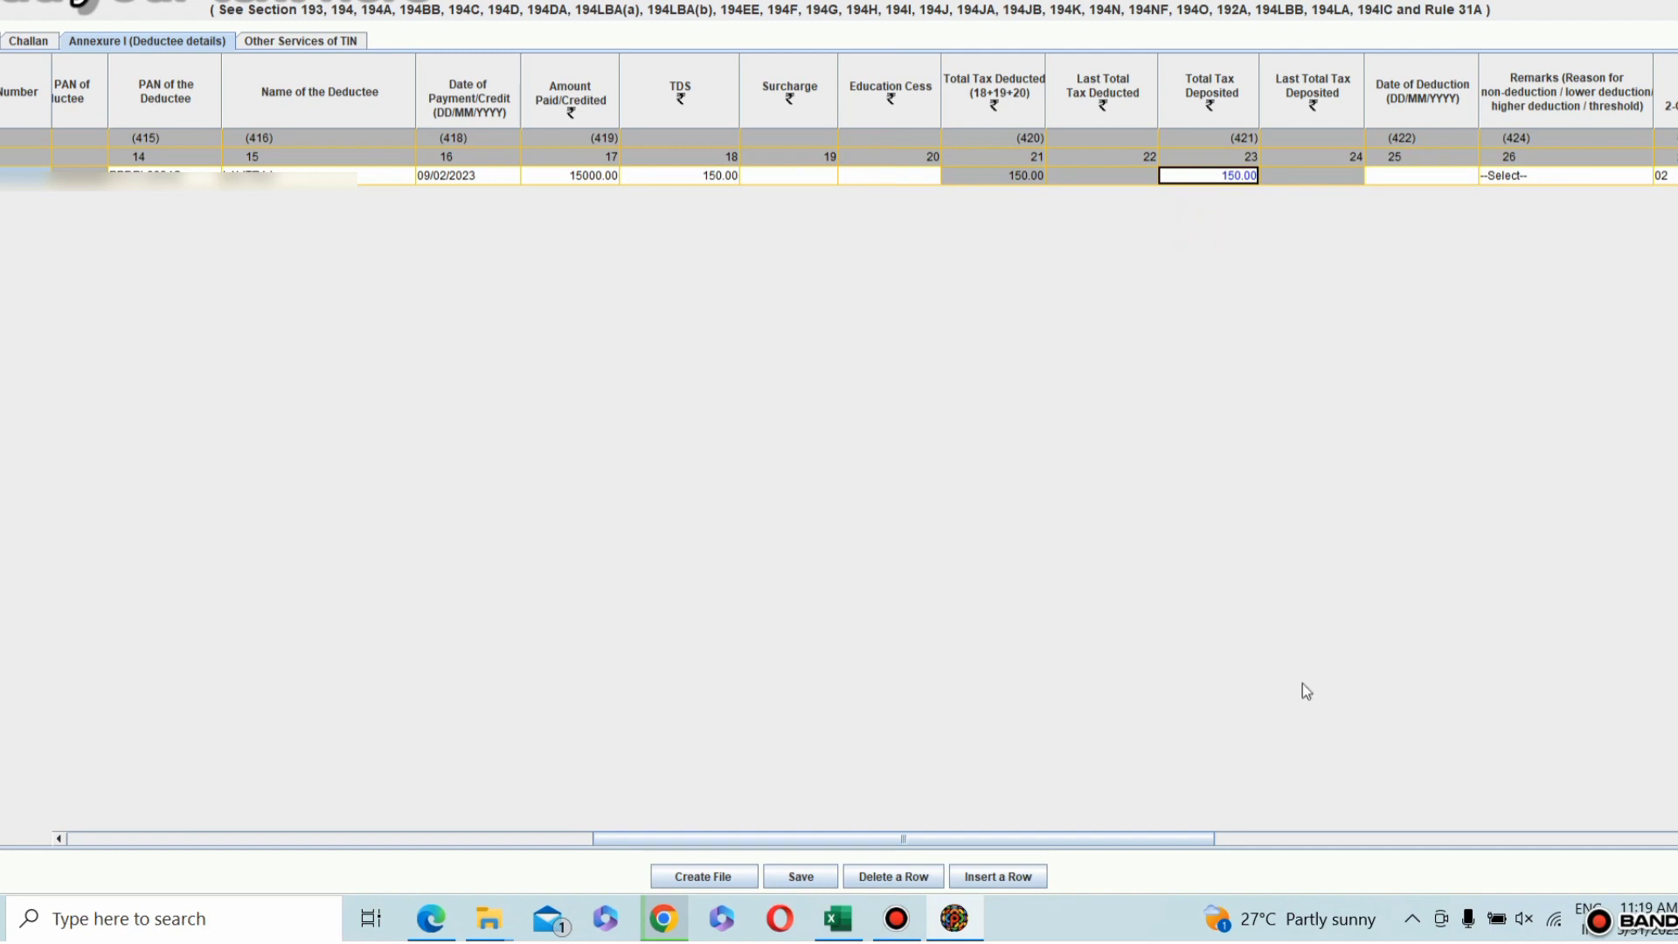
left_click_drag(1204, 841, 1306, 846)
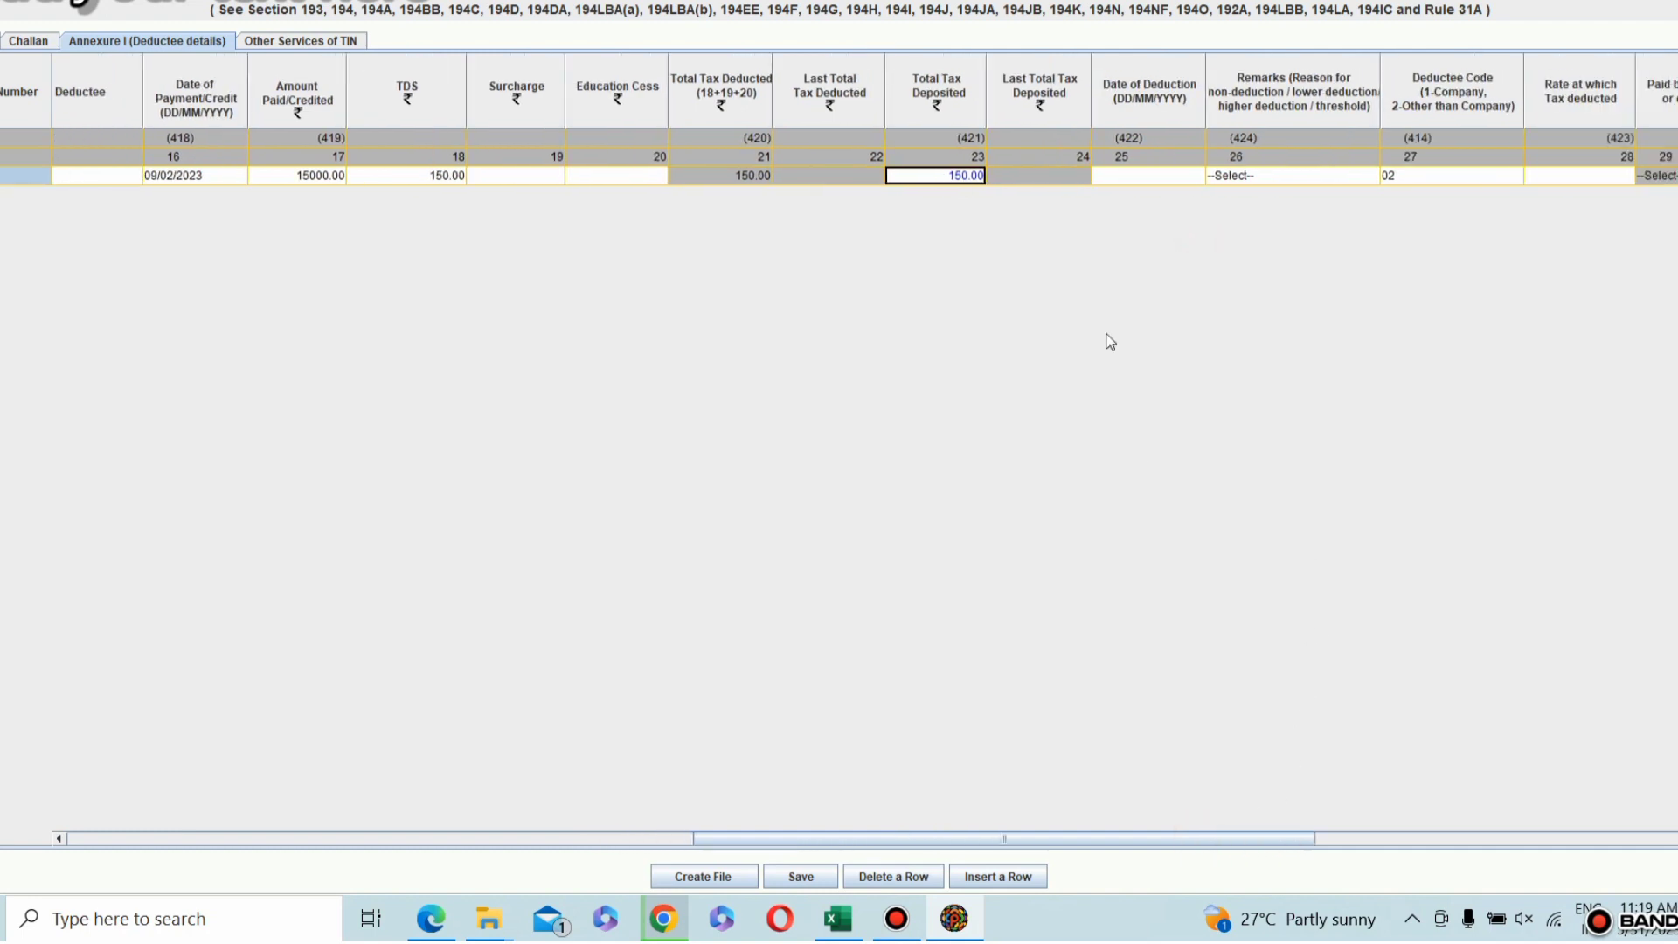
left_click(1146, 177)
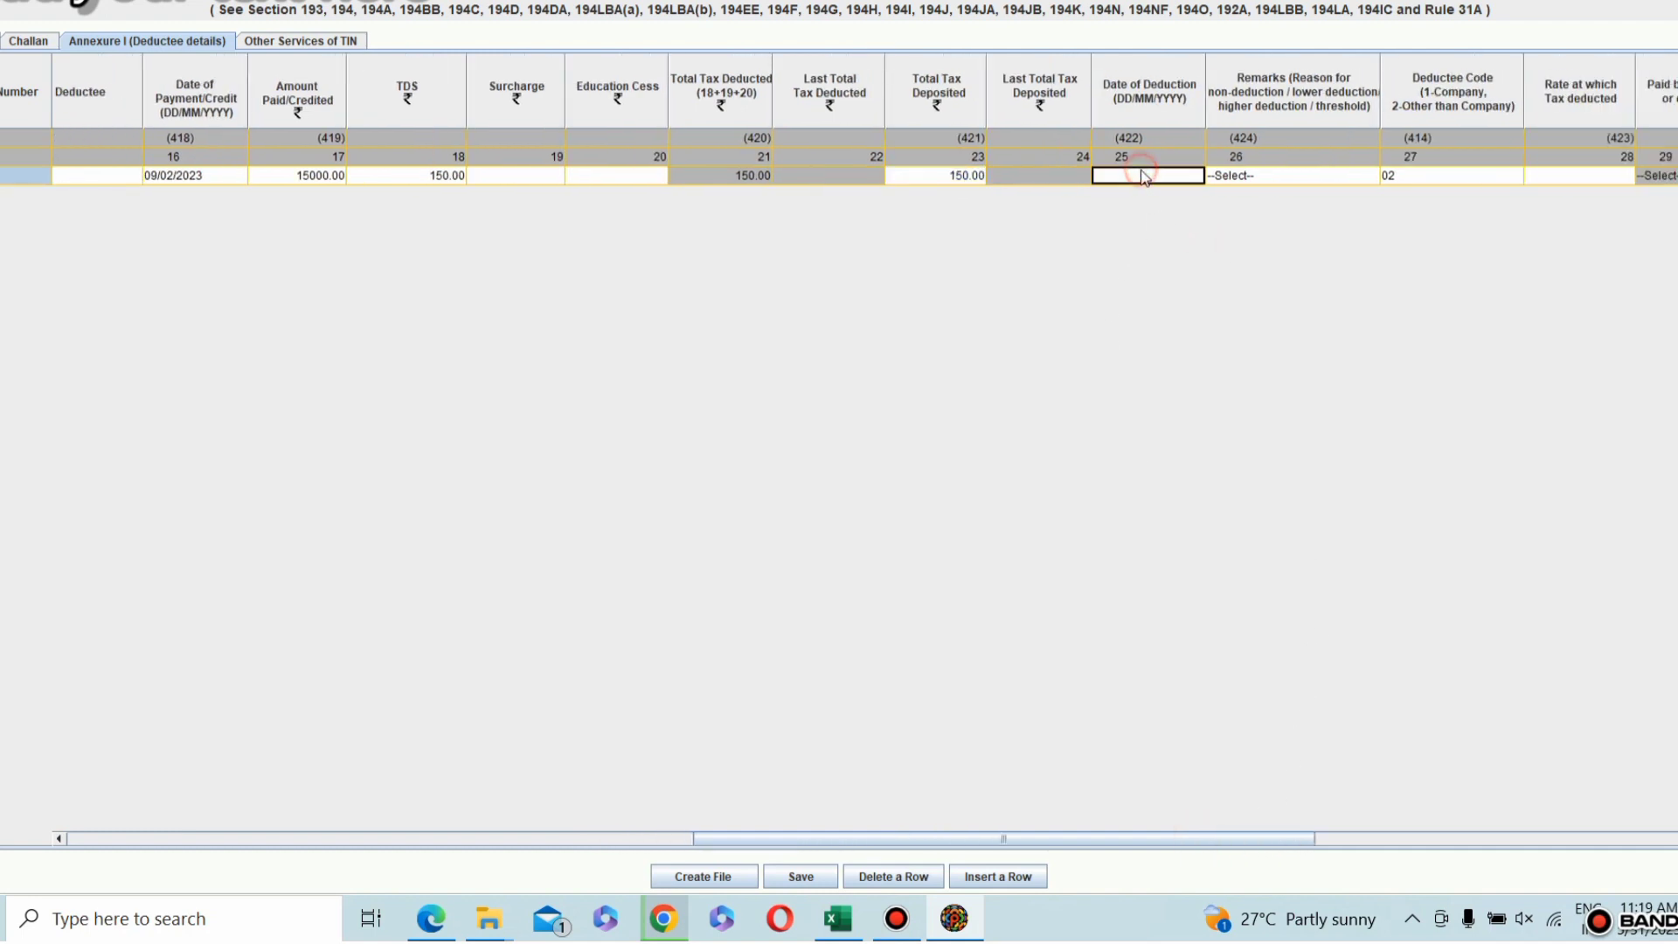
left_click(1143, 173)
type("09/02/2023")
left_click(1260, 229)
Step: Choose Deductee Code 02 in the deductee row and set the Rate at which Tax deducted to 1
left_click(1231, 178)
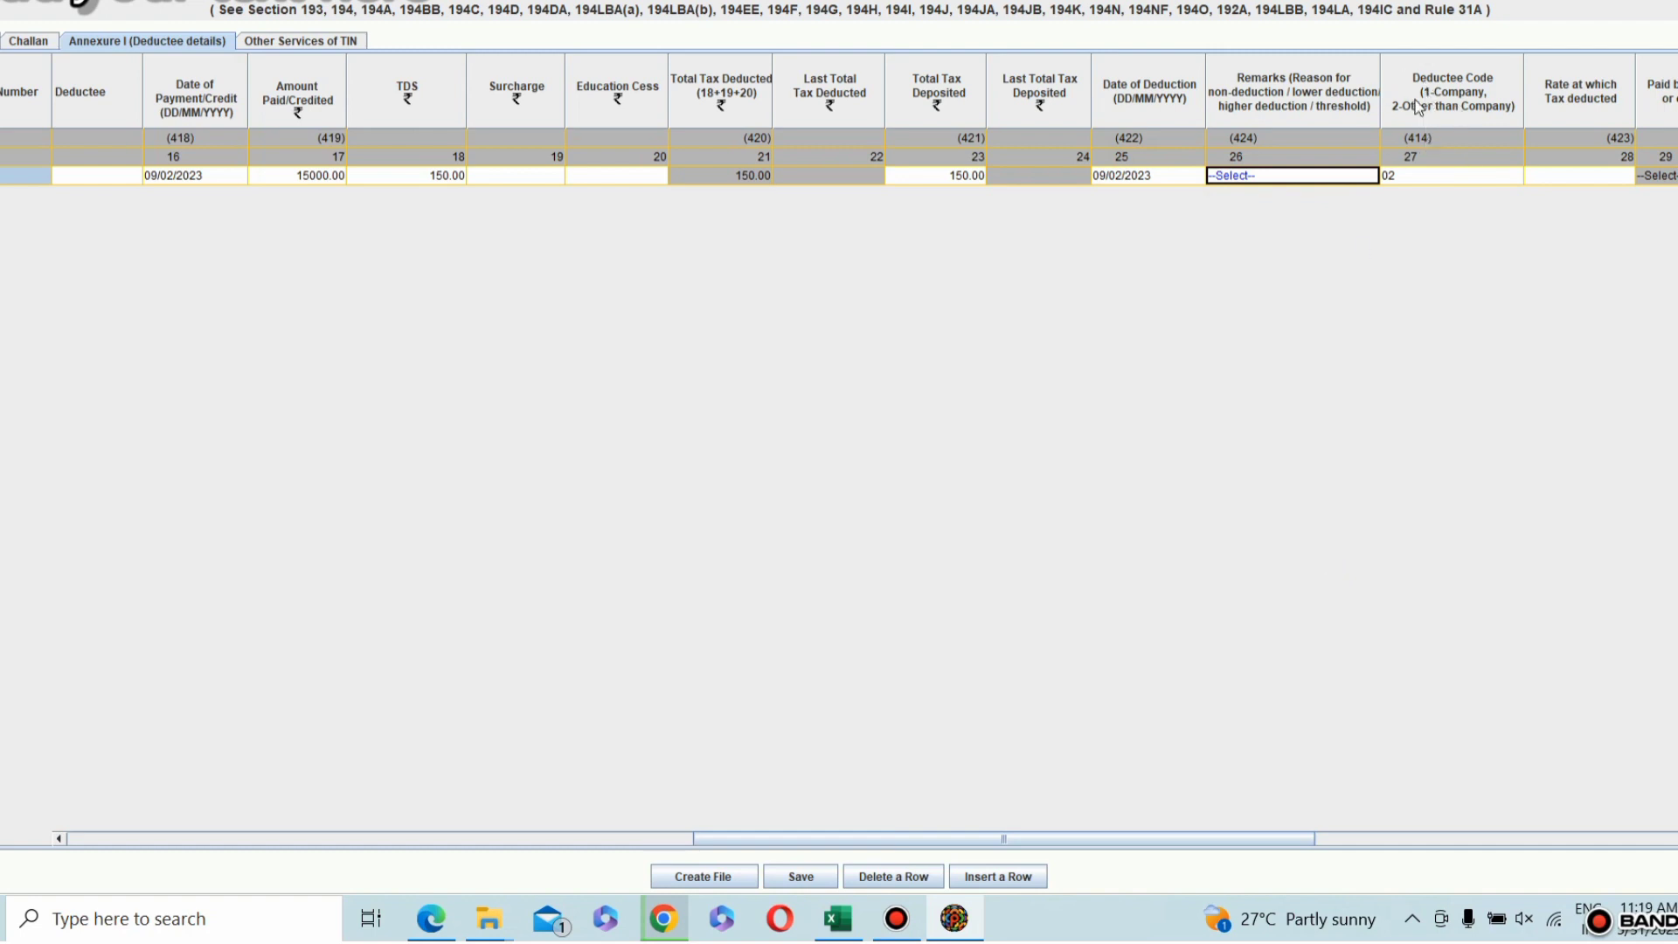
left_click(1409, 177)
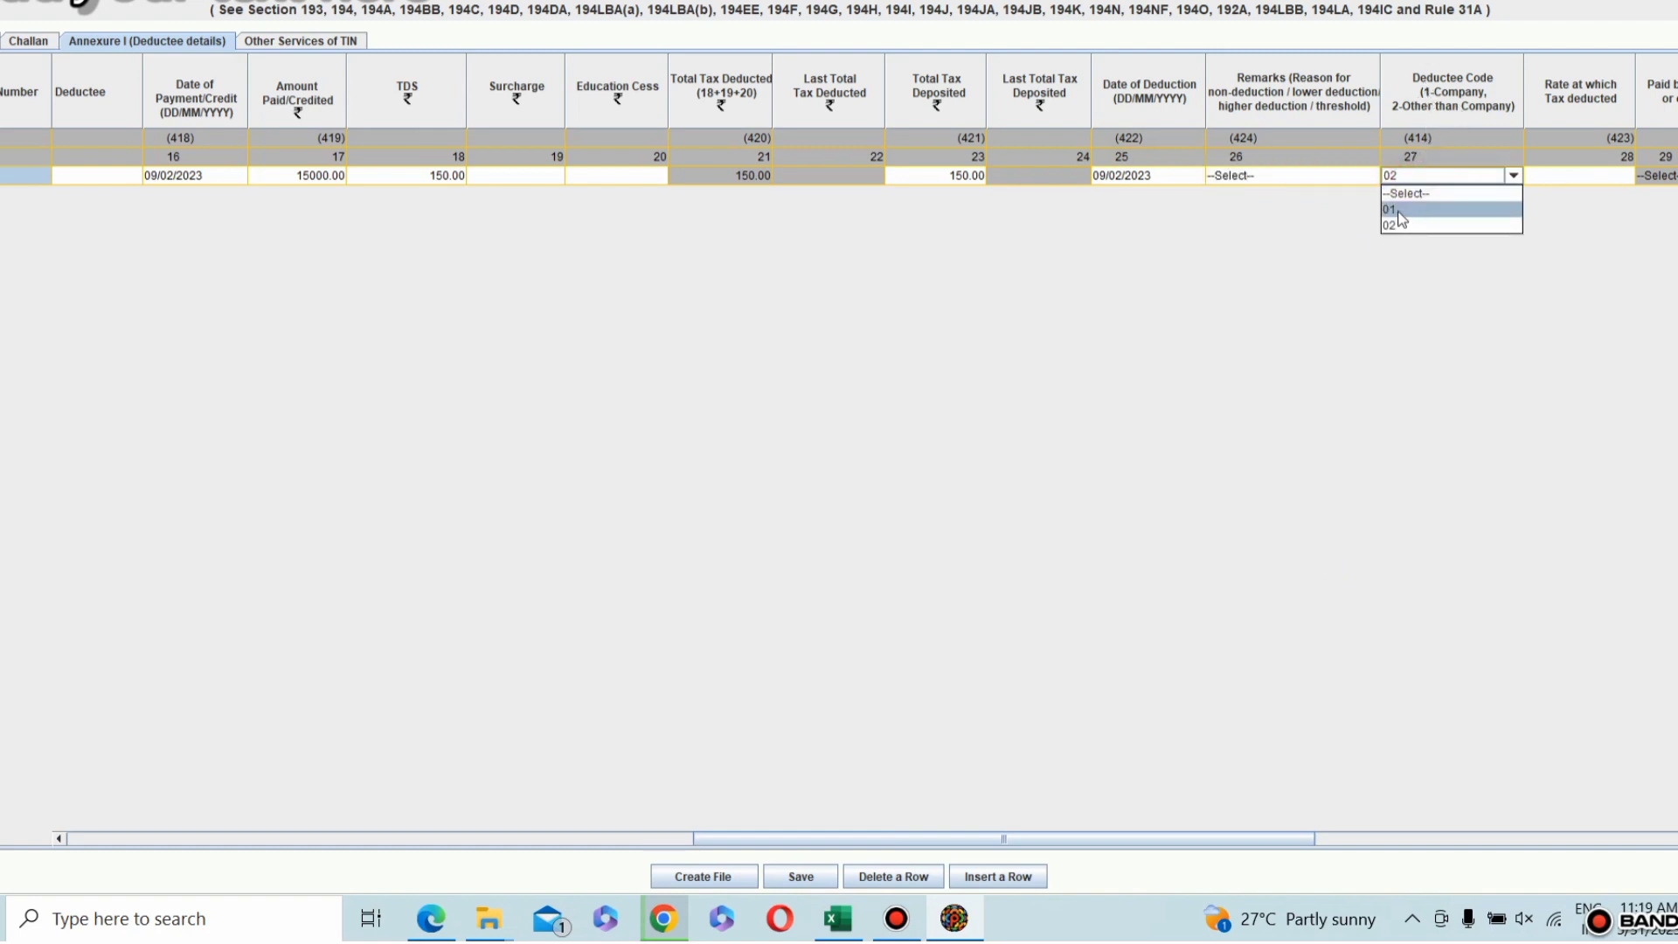
left_click(1398, 226)
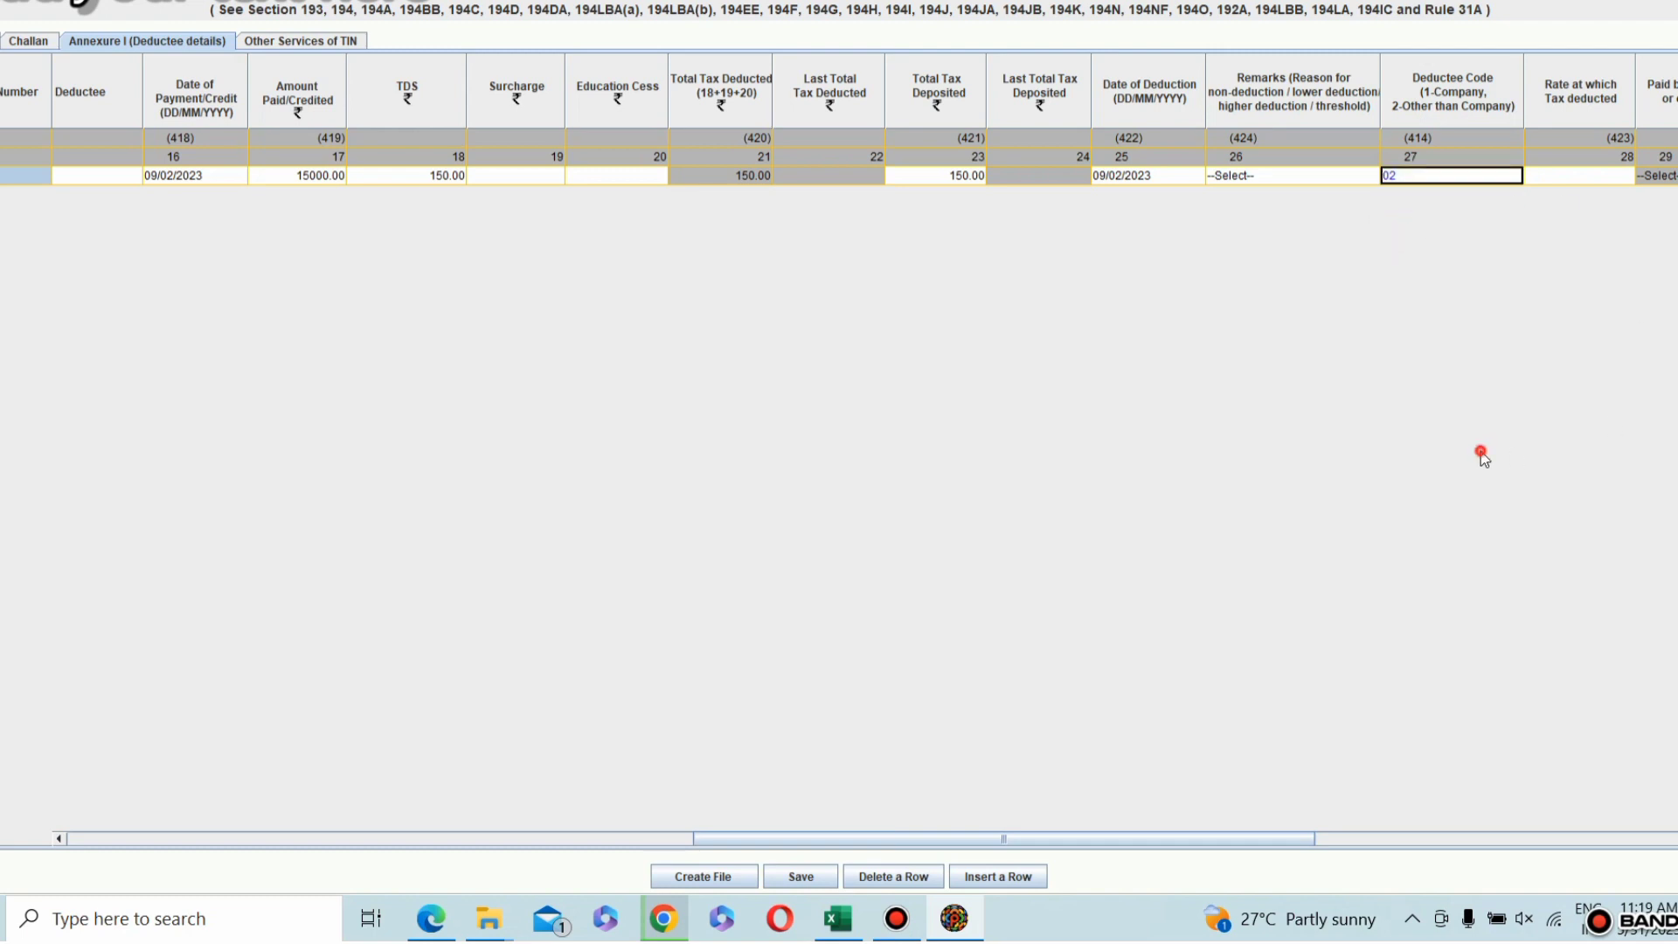
left_click_drag(1294, 837, 1404, 842)
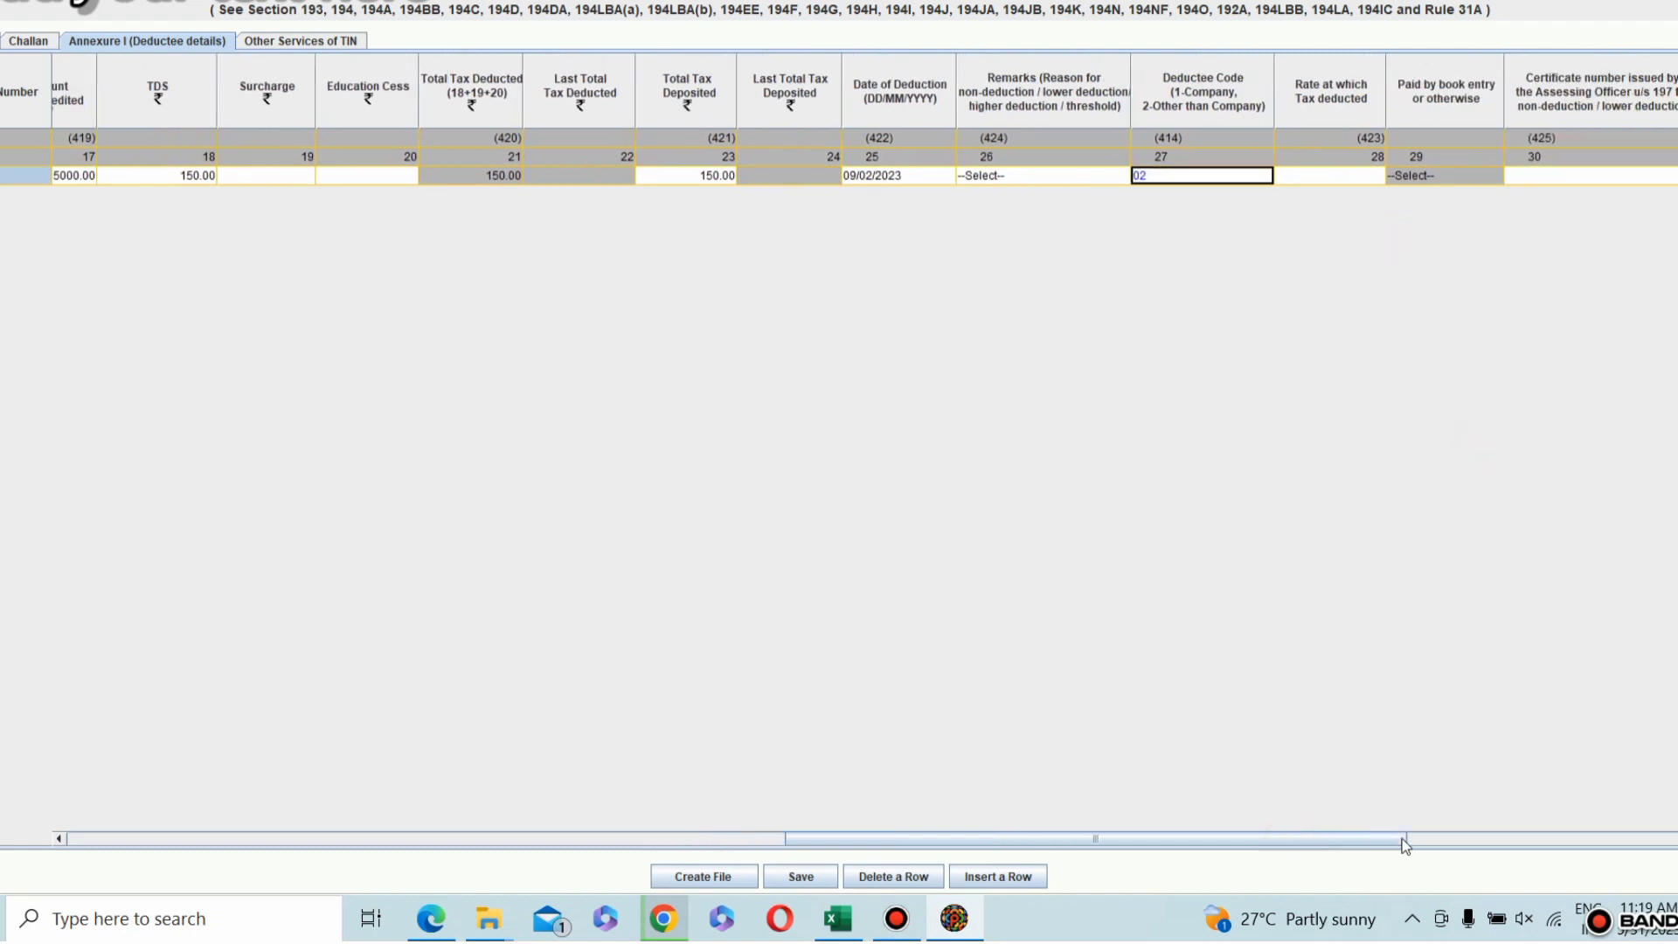
left_click(1274, 173)
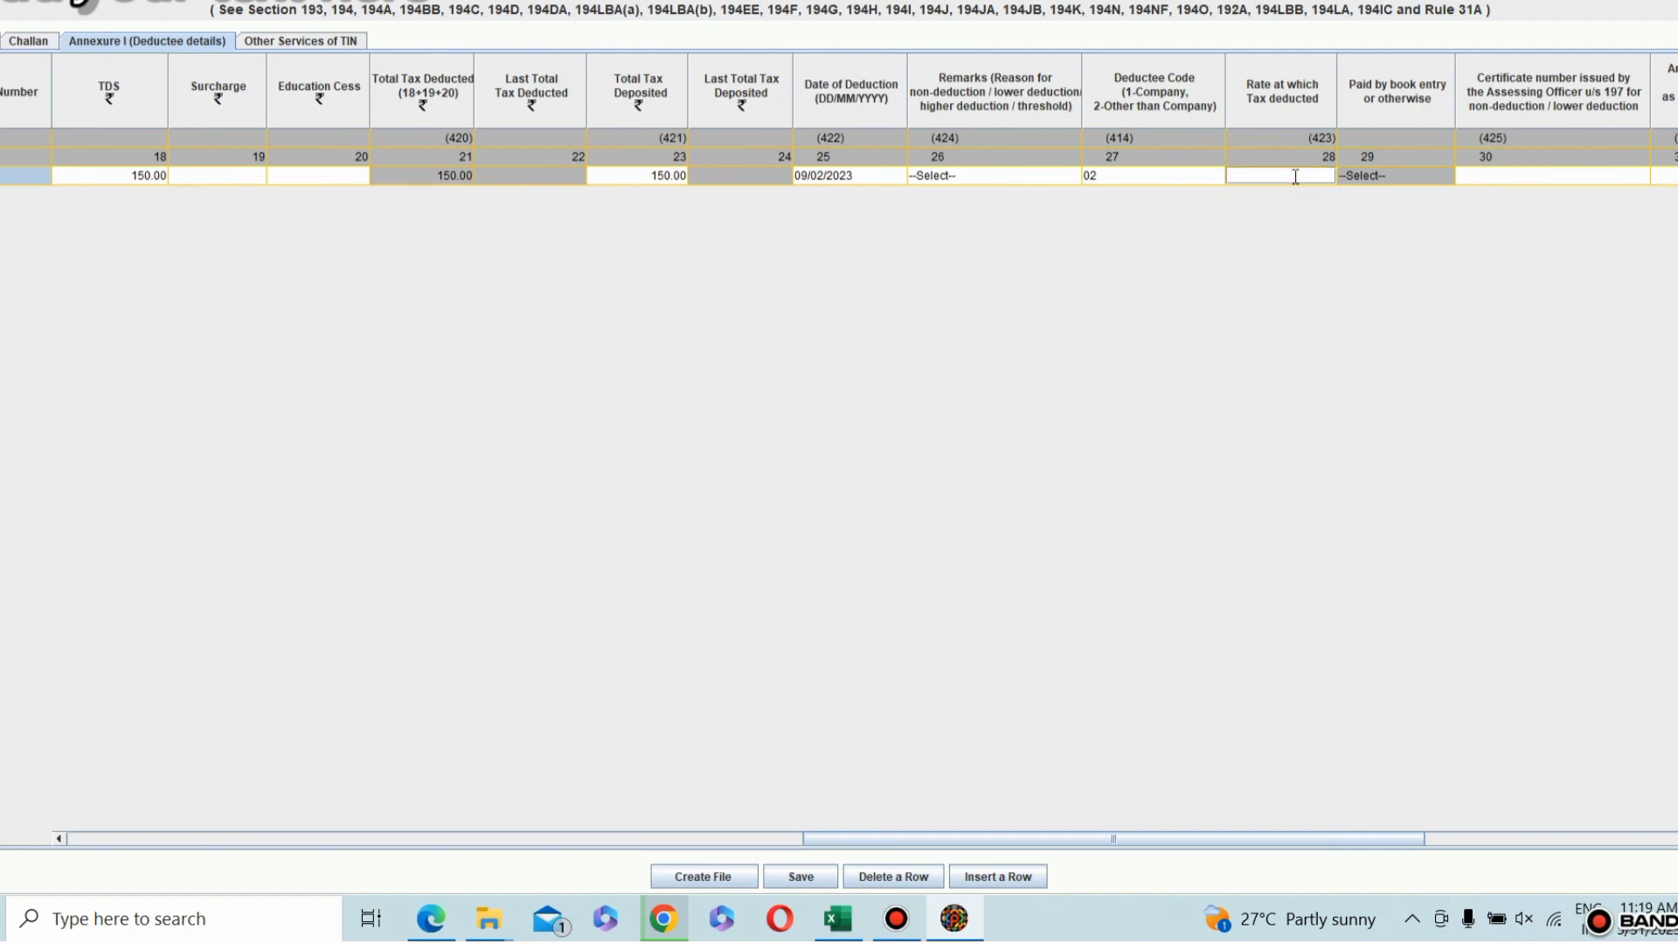
type("1")
left_click(981, 175)
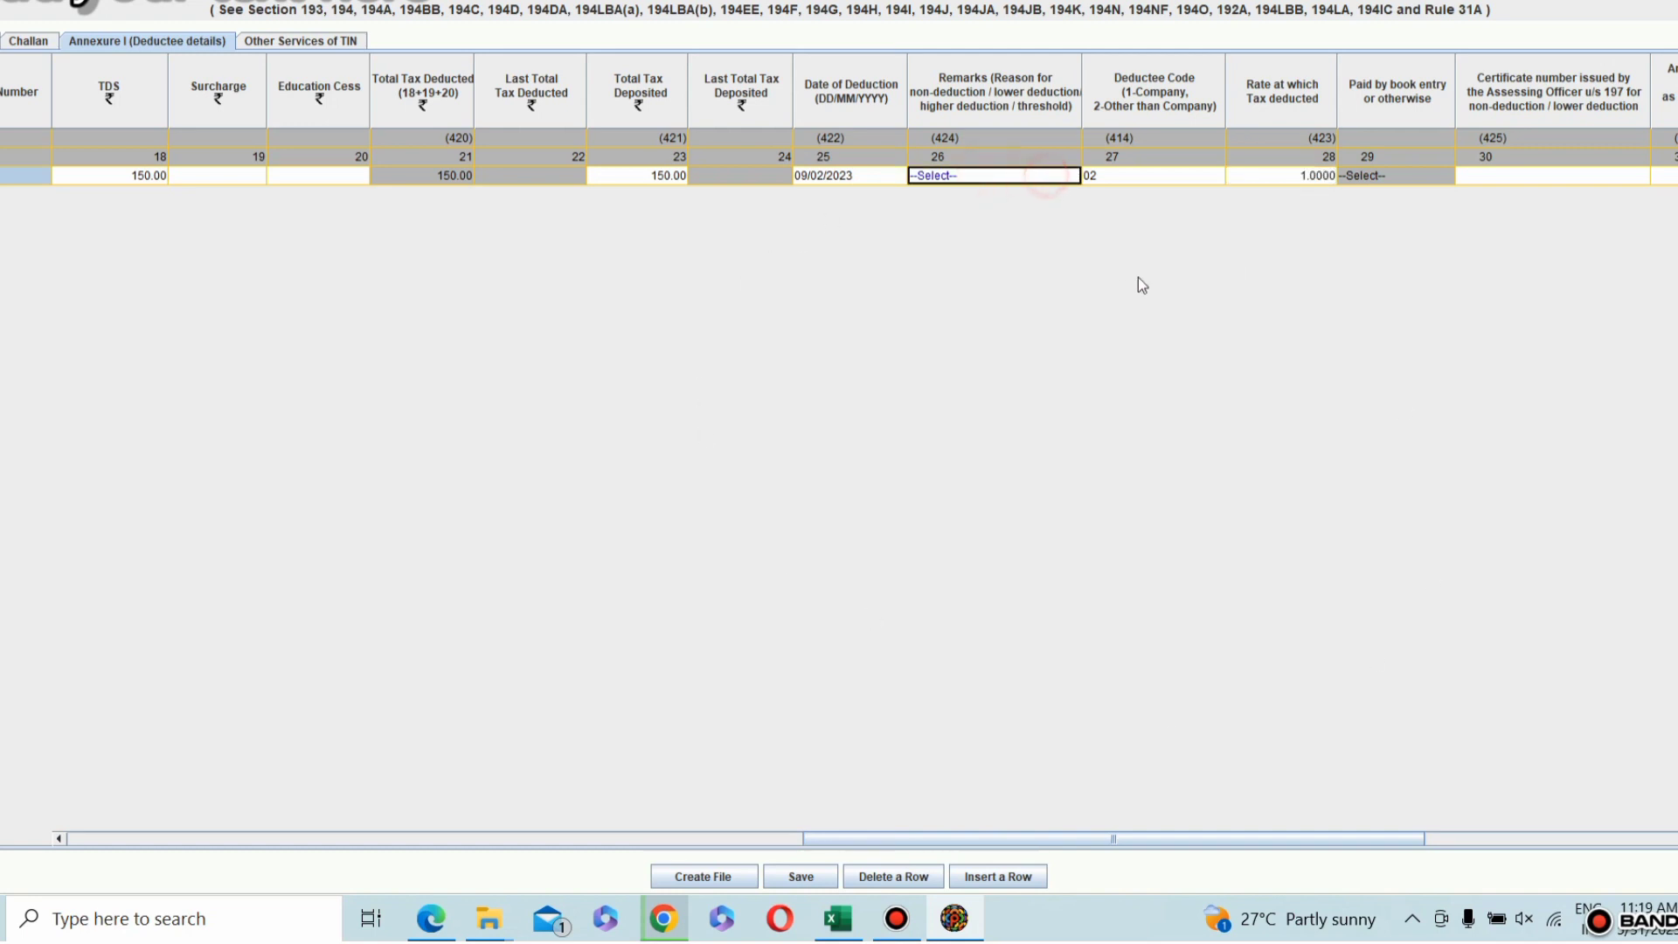
Step: Check the remaining columns of the deductee row and start creating the return file
left_click_drag(1226, 844, 1558, 800)
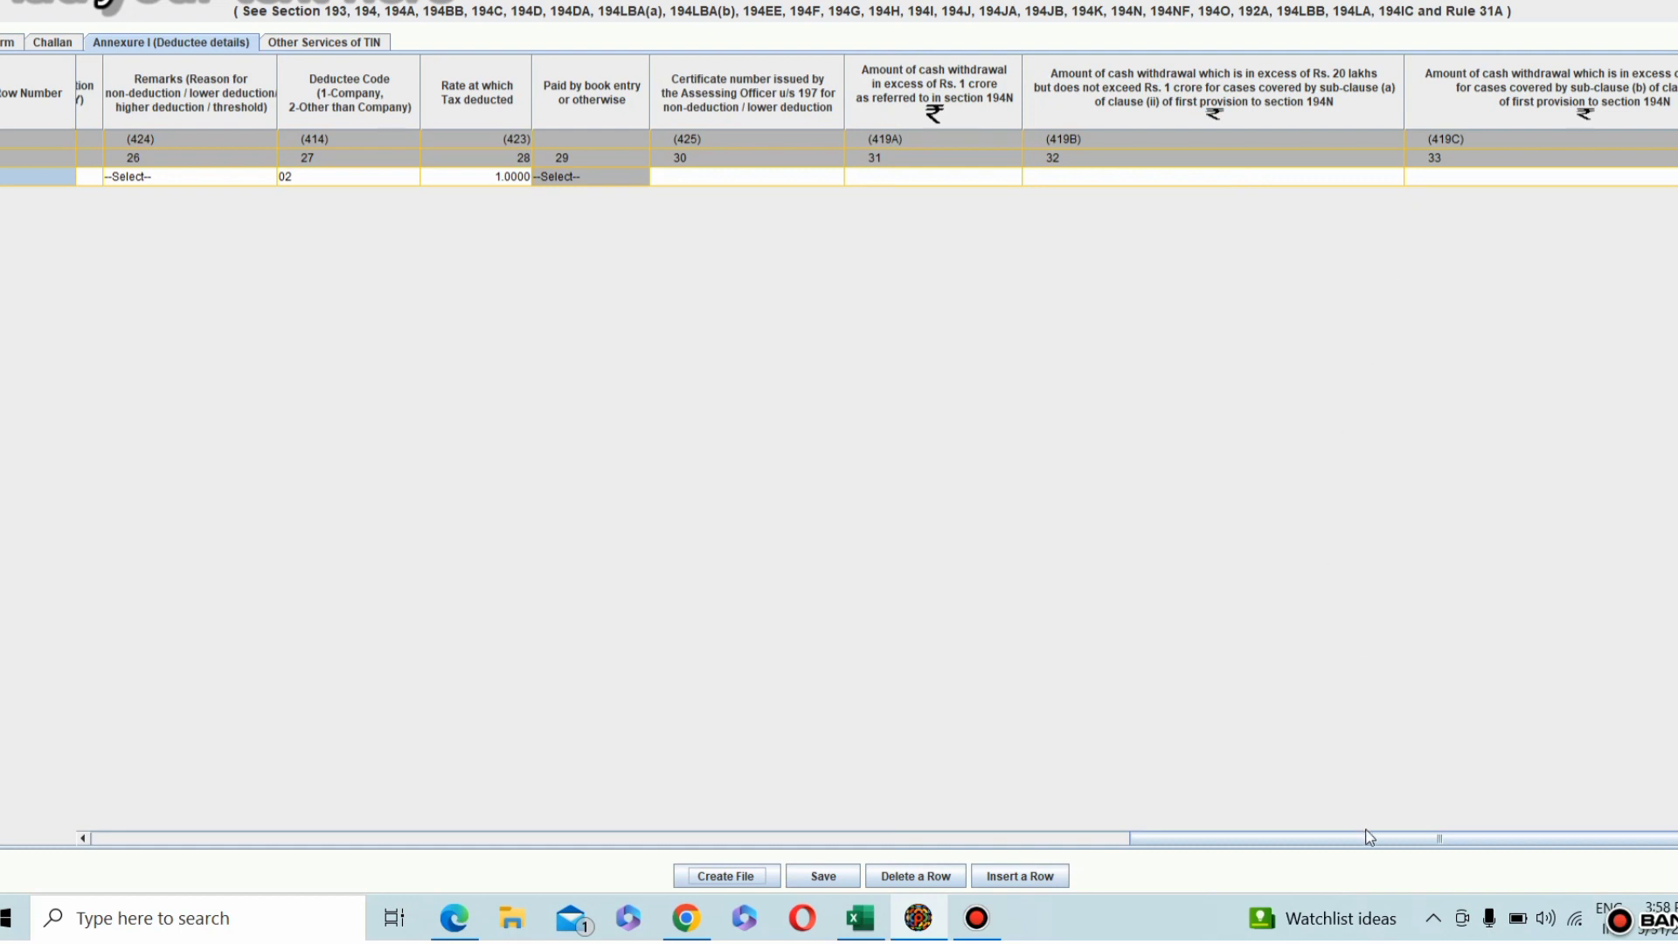
left_click_drag(1369, 838, 1113, 818)
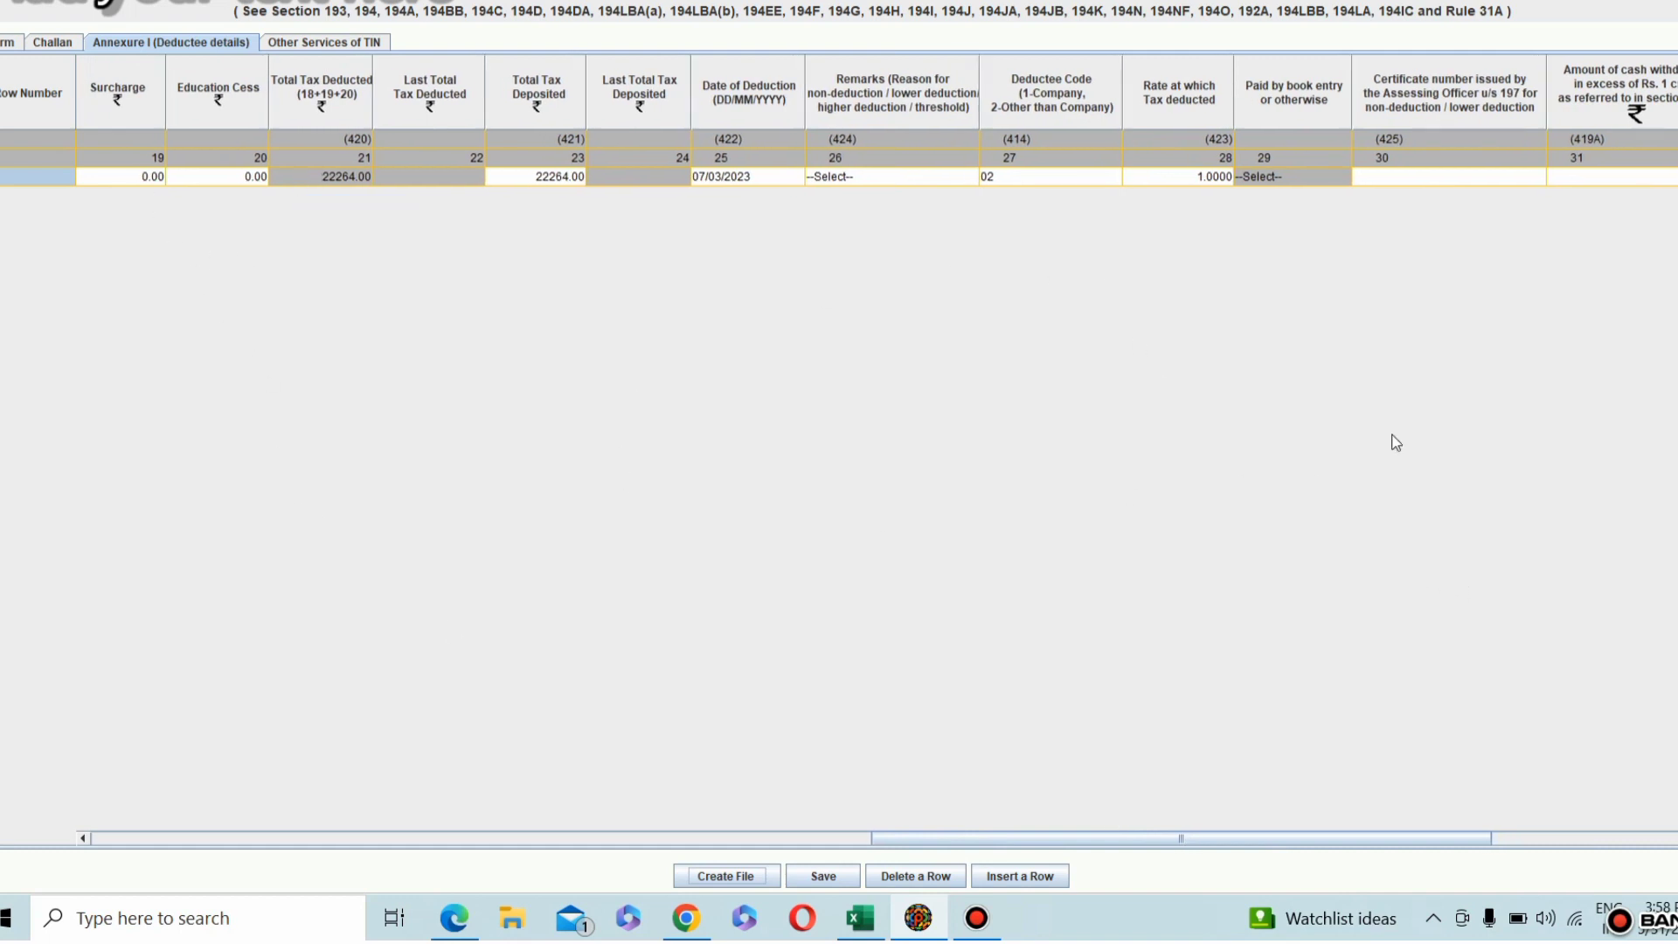
left_click(749, 877)
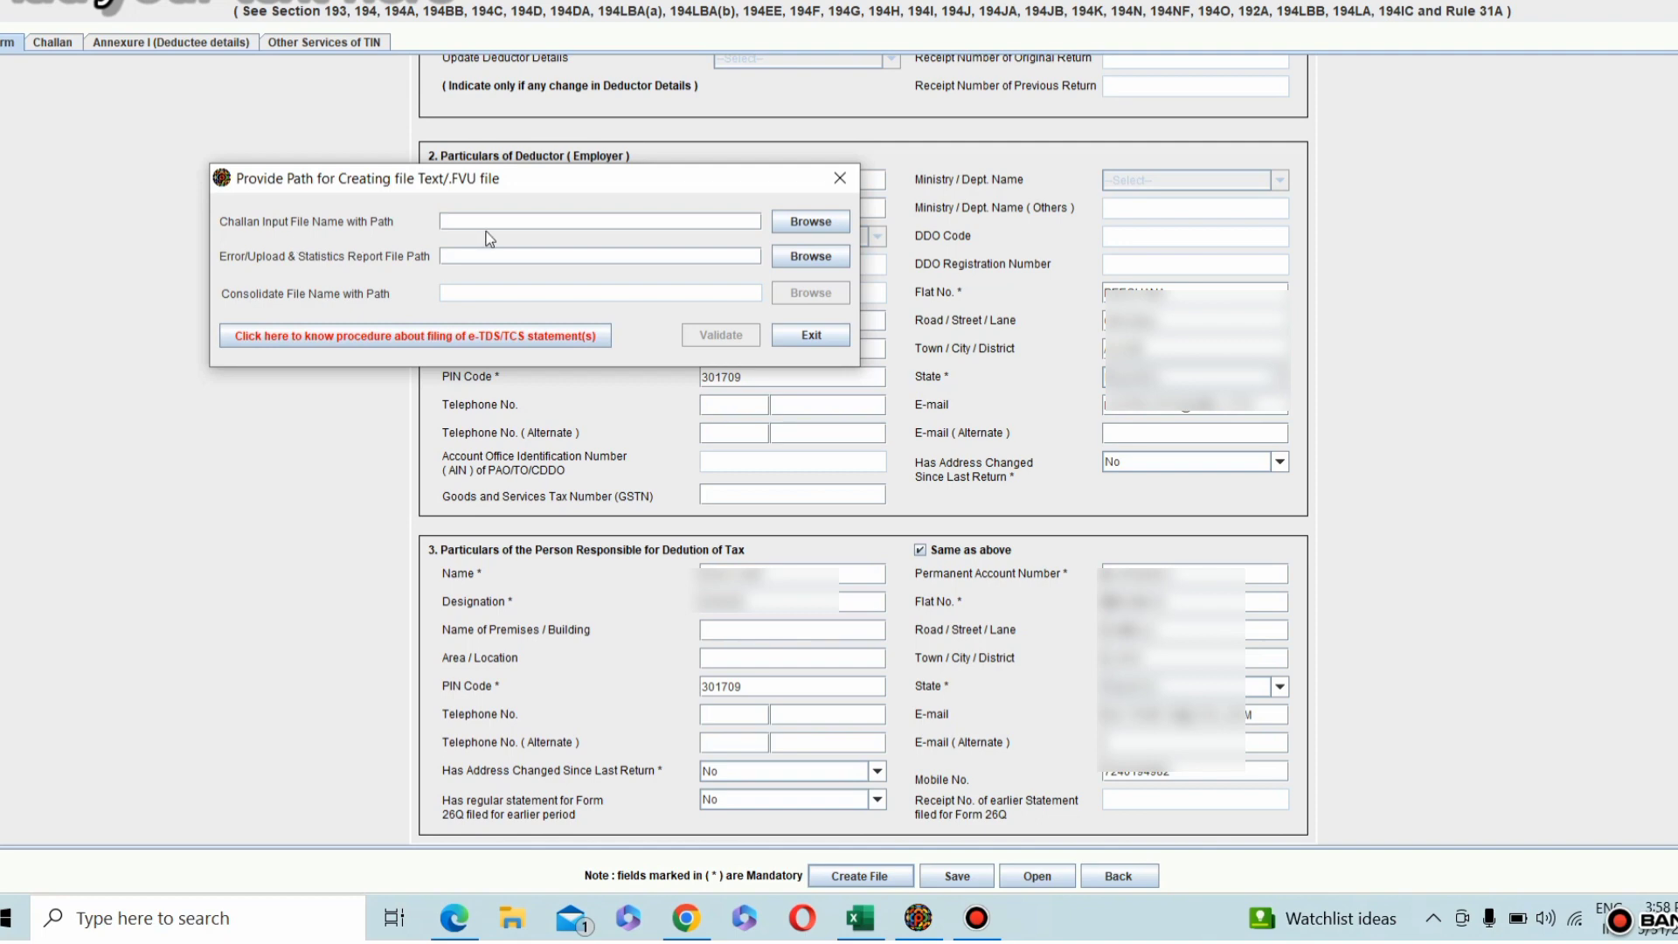
Step: Switch to the income tax e-Filing portal in Chrome and open the Challan Status Inquiry (CSI) File section of e-Pay Tax
left_click(683, 932)
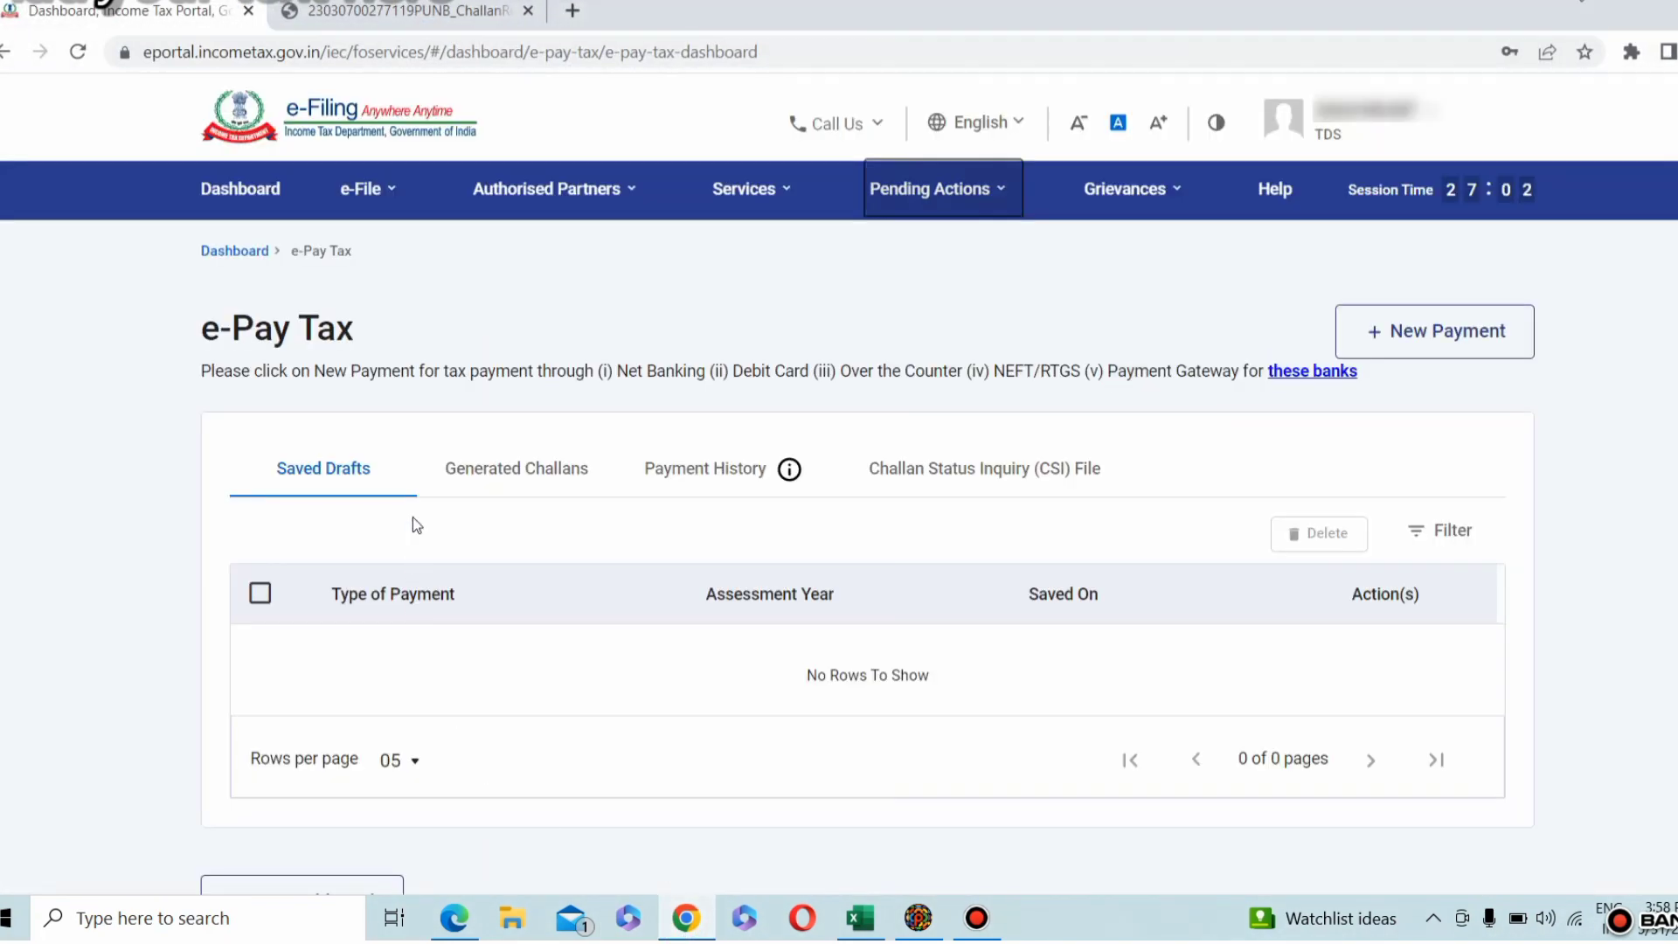
mouse_move(363, 199)
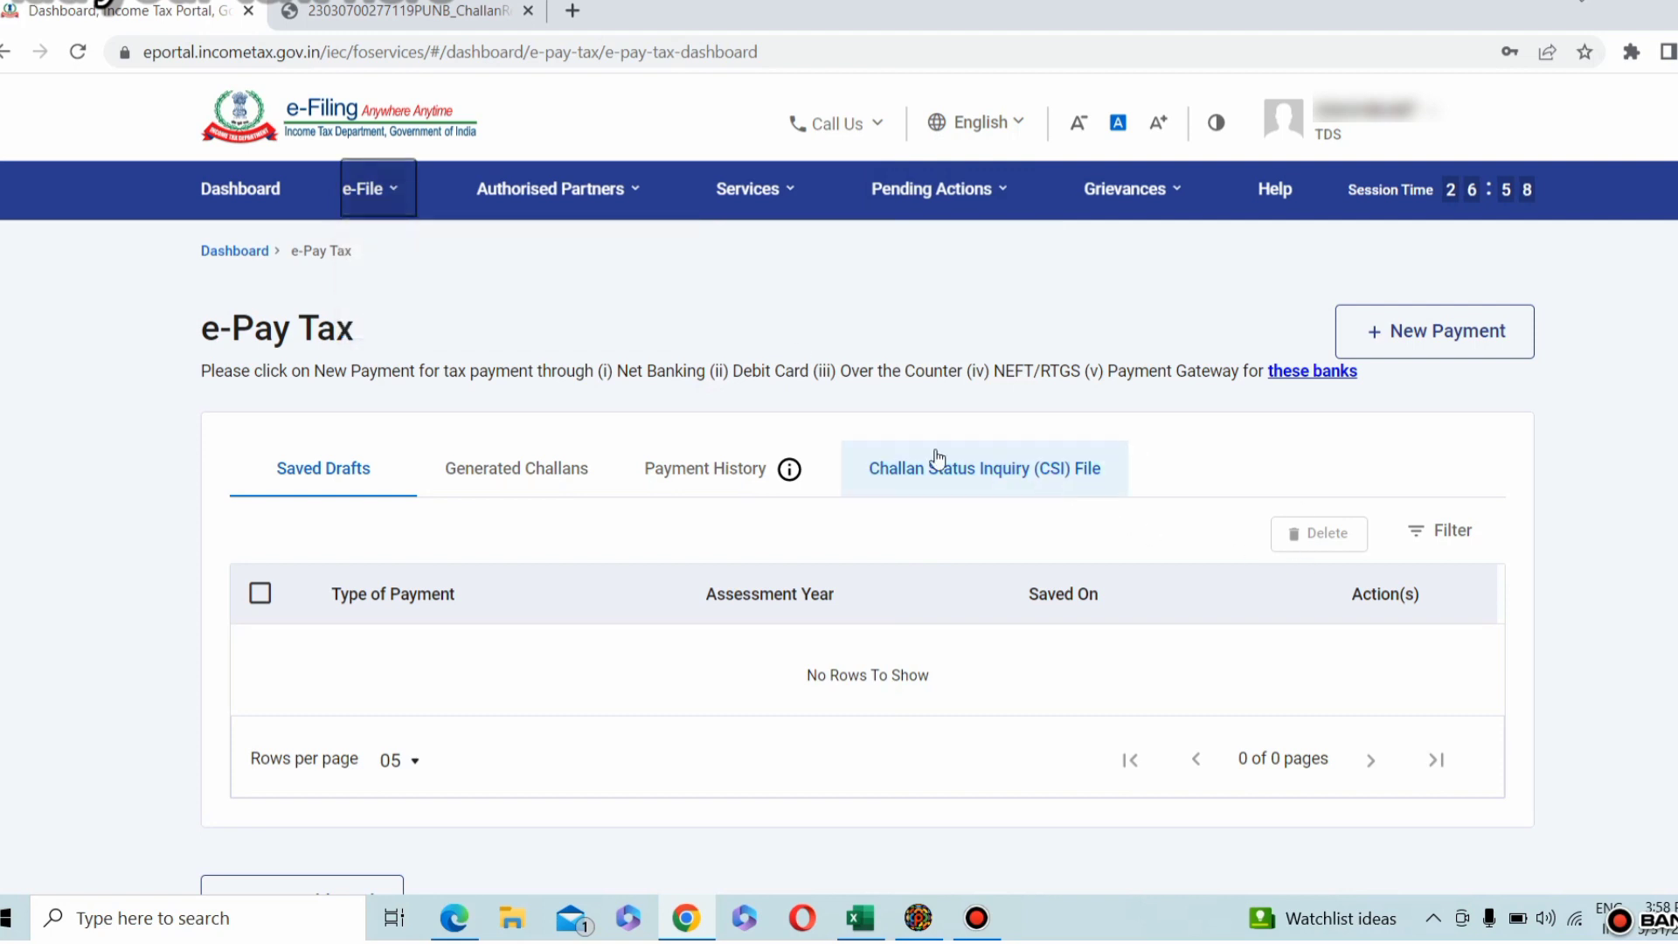
left_click(1003, 475)
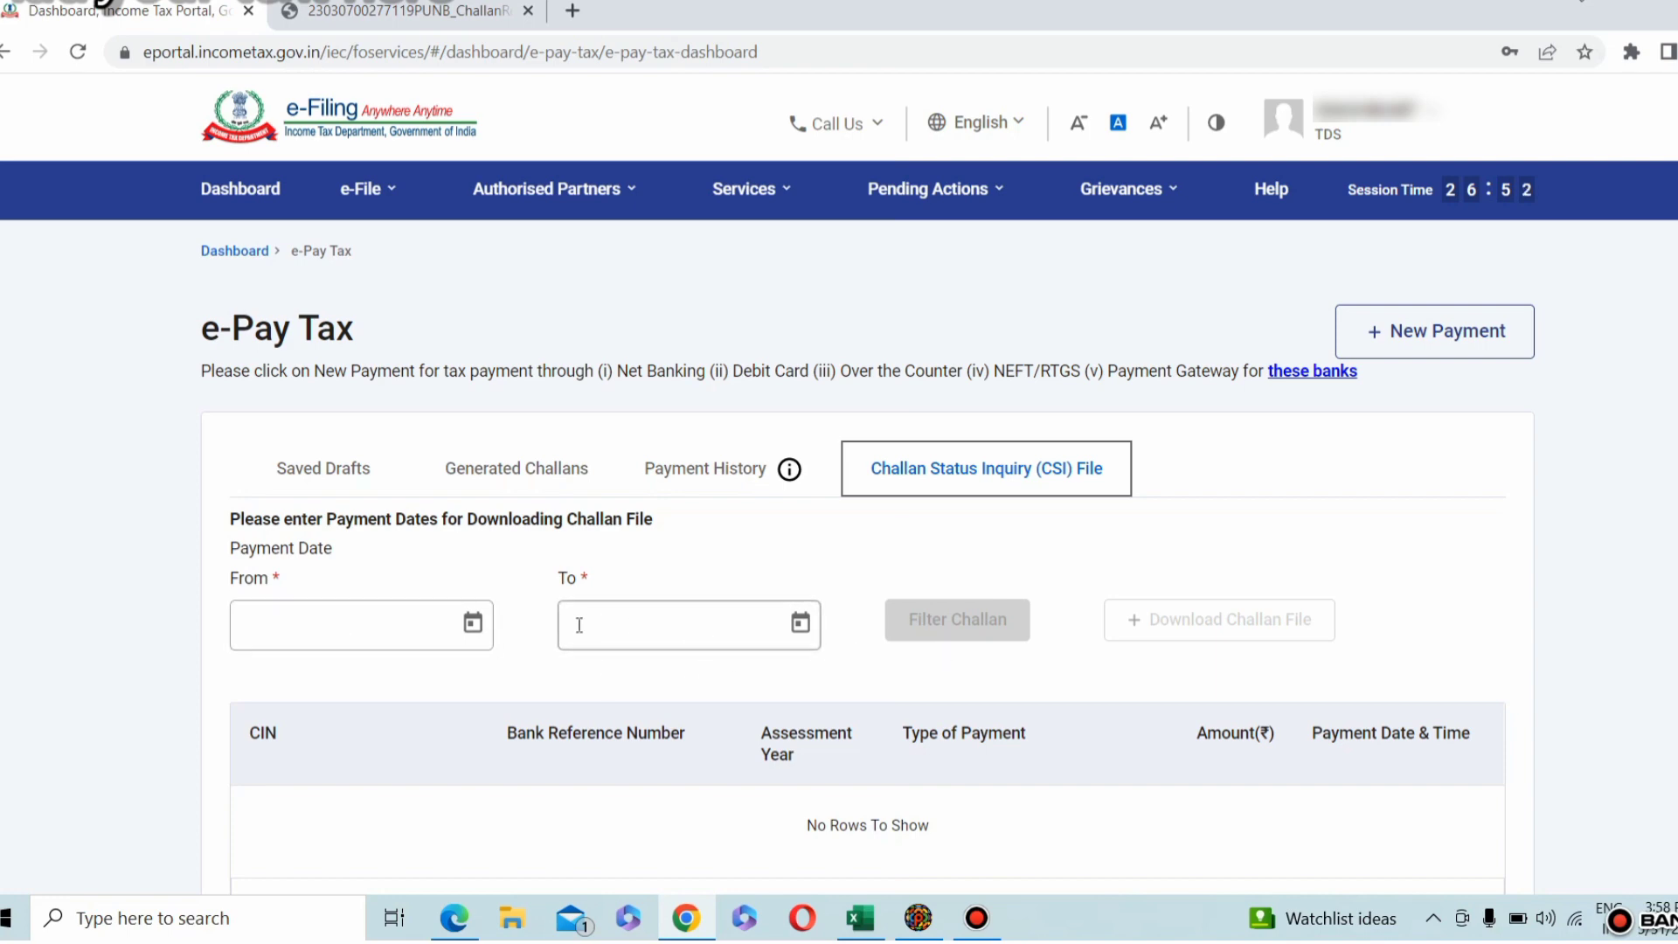
Step: Set the From payment date for the challan file to 06-Feb-2023
left_click(478, 629)
left_click(347, 230)
left_click(522, 348)
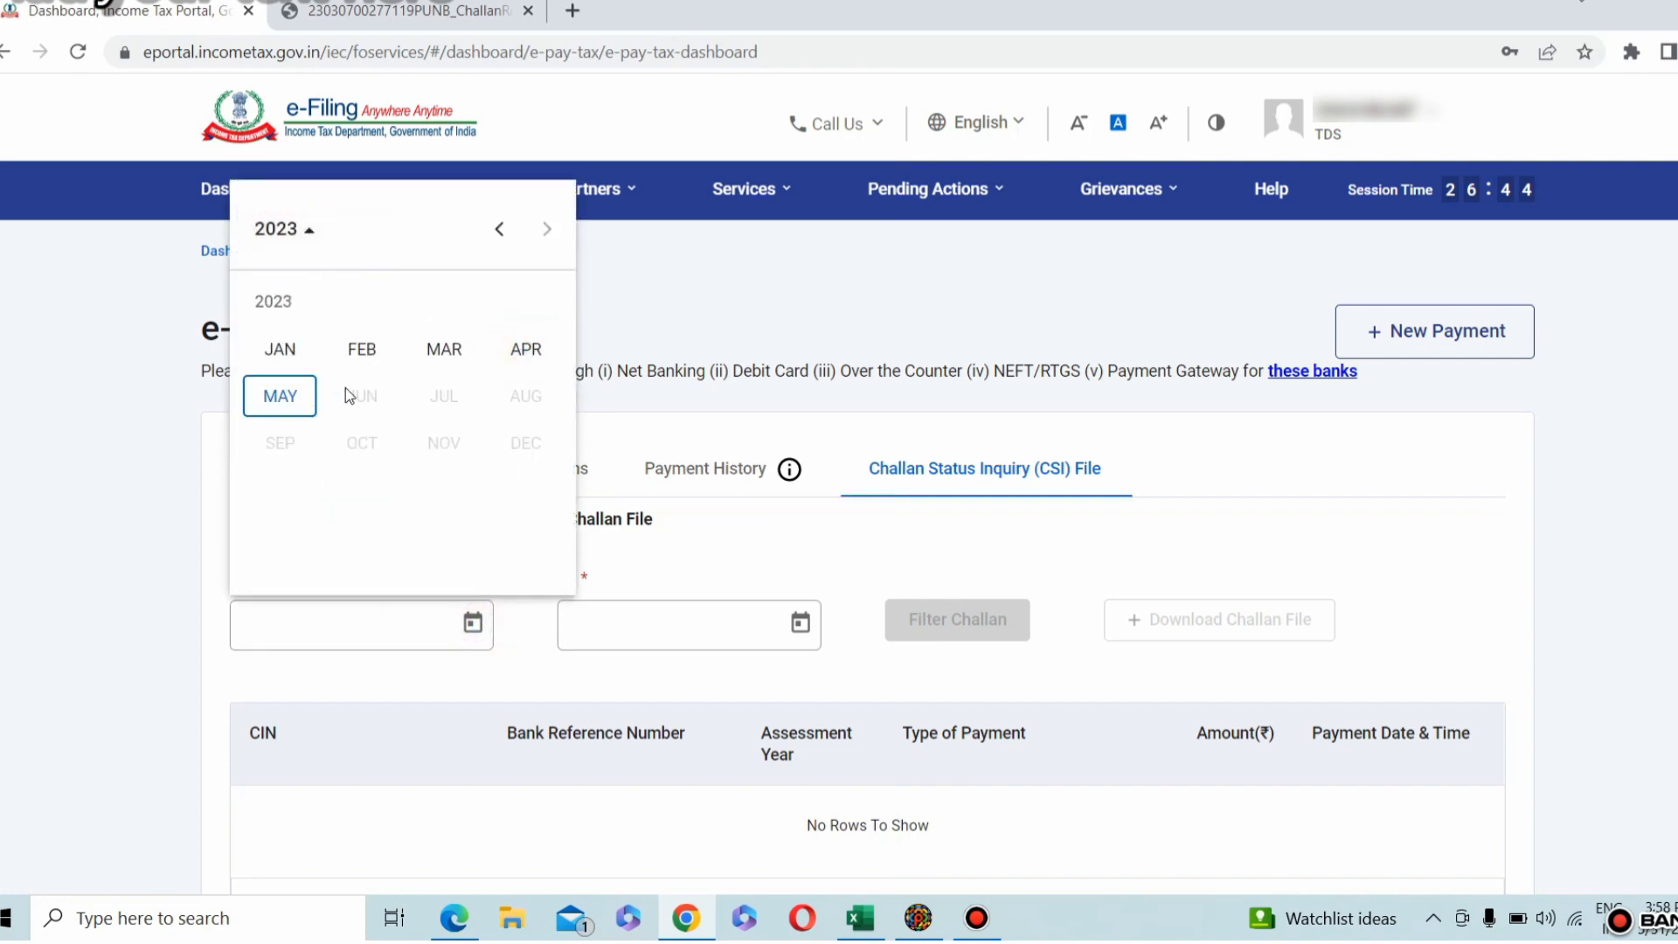
left_click(313, 346)
left_click(362, 231)
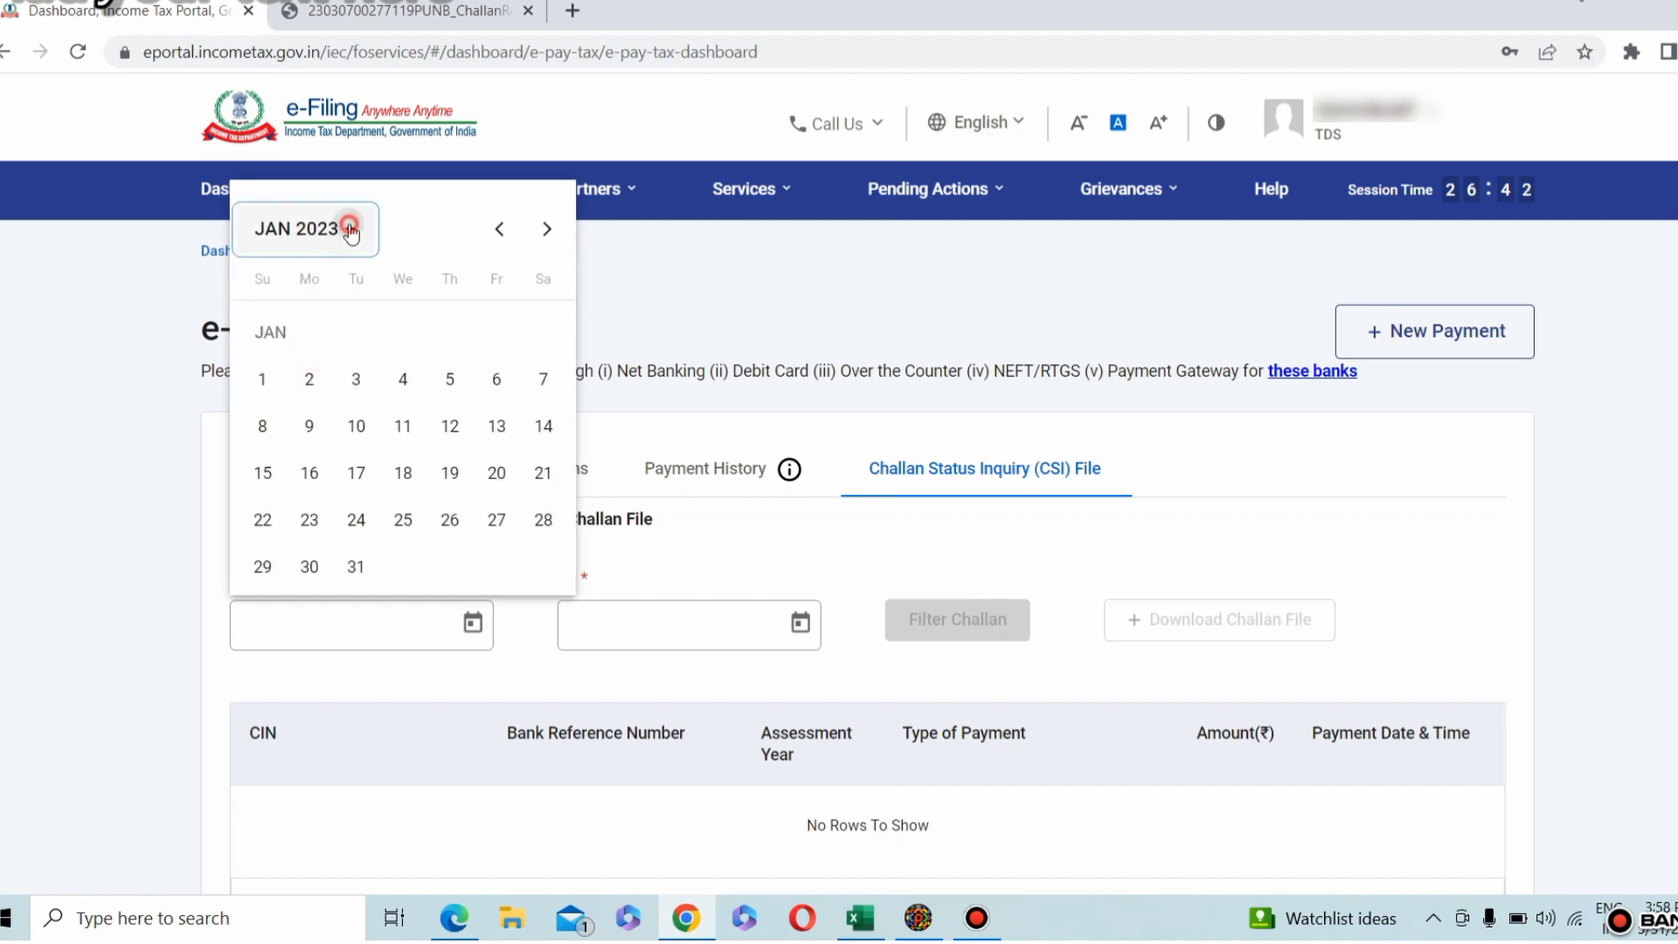
left_click(493, 352)
left_click(362, 348)
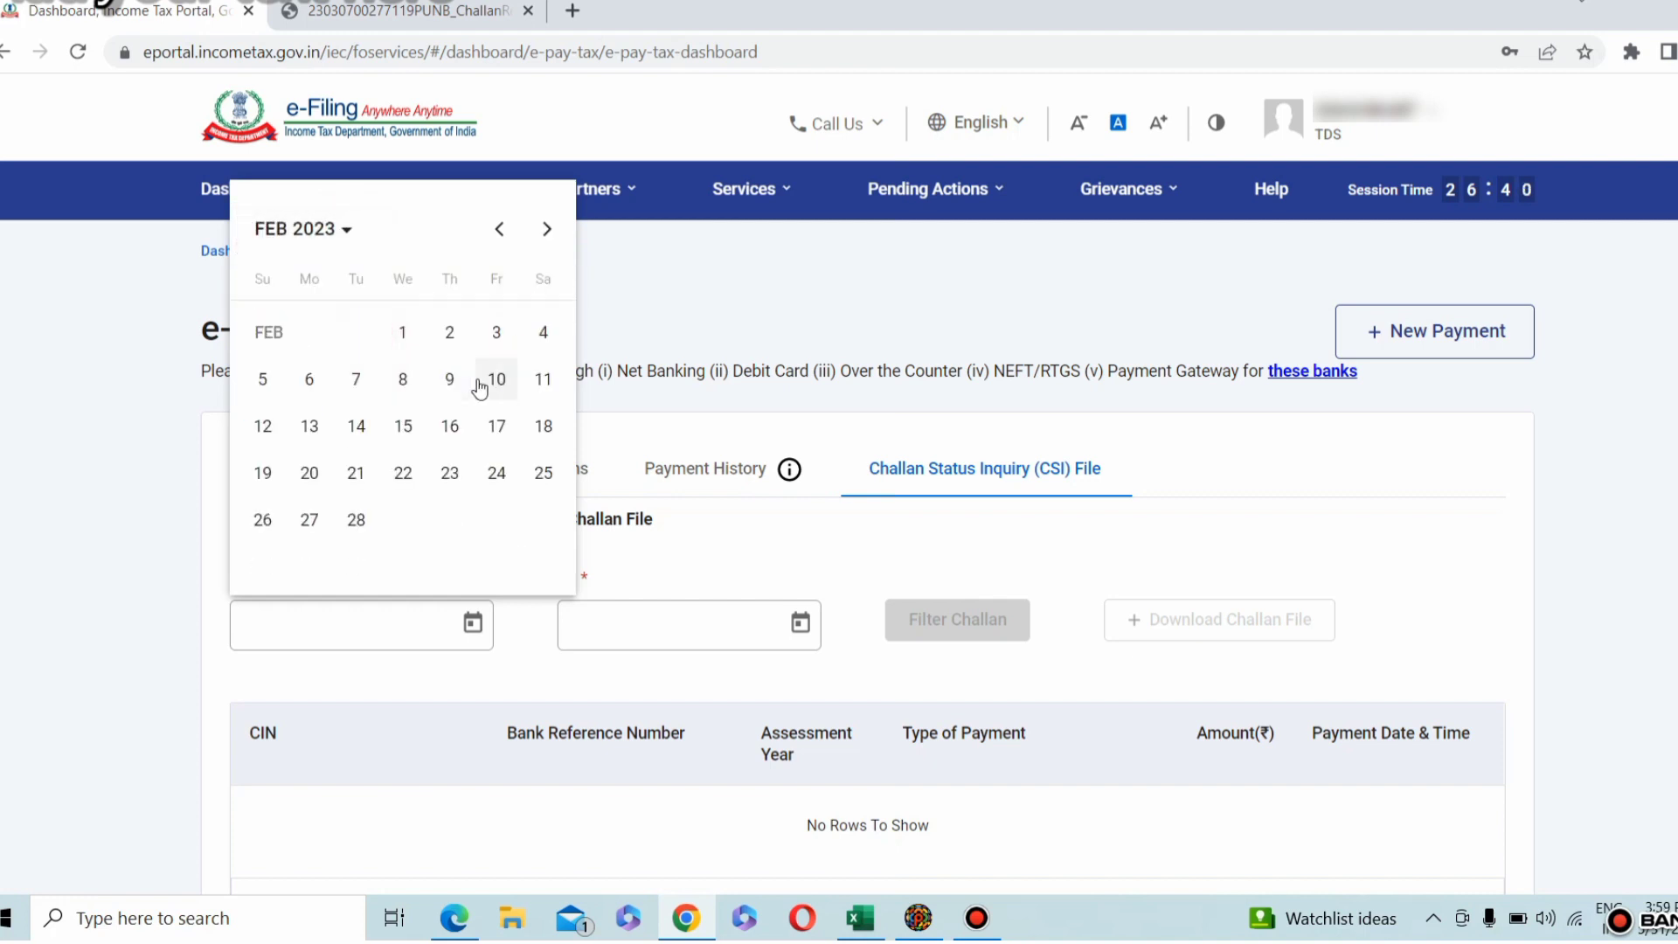
left_click(311, 378)
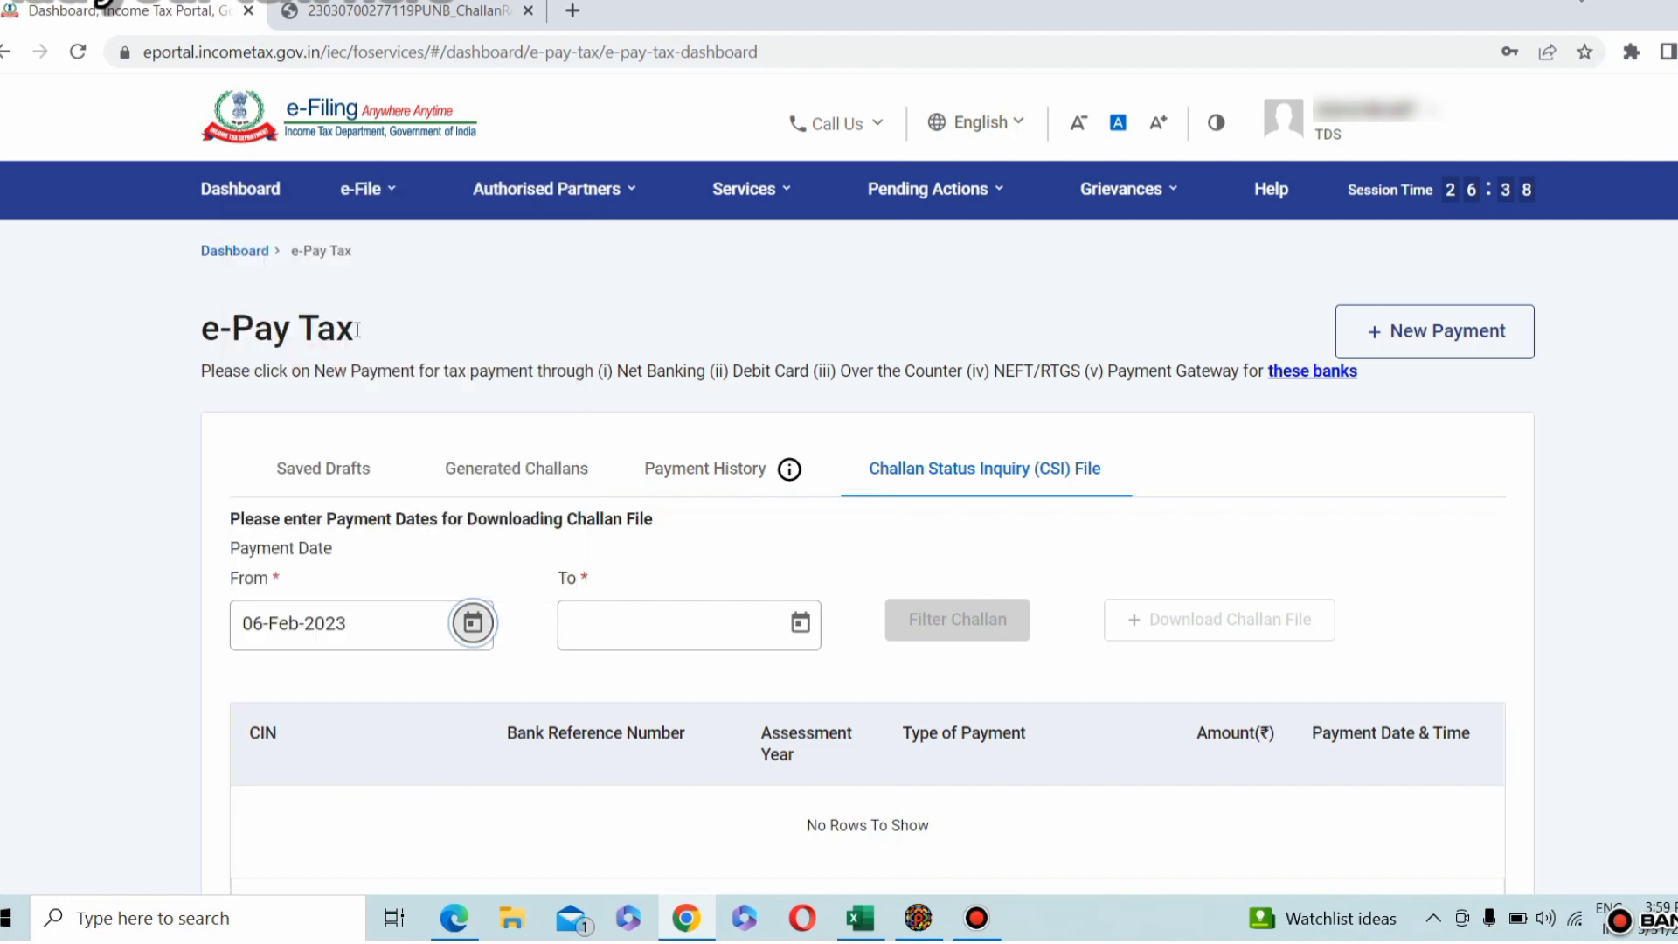
Step: Set the To payment date to 07-Apr-2023 and download the challan file for that period
left_click(800, 623)
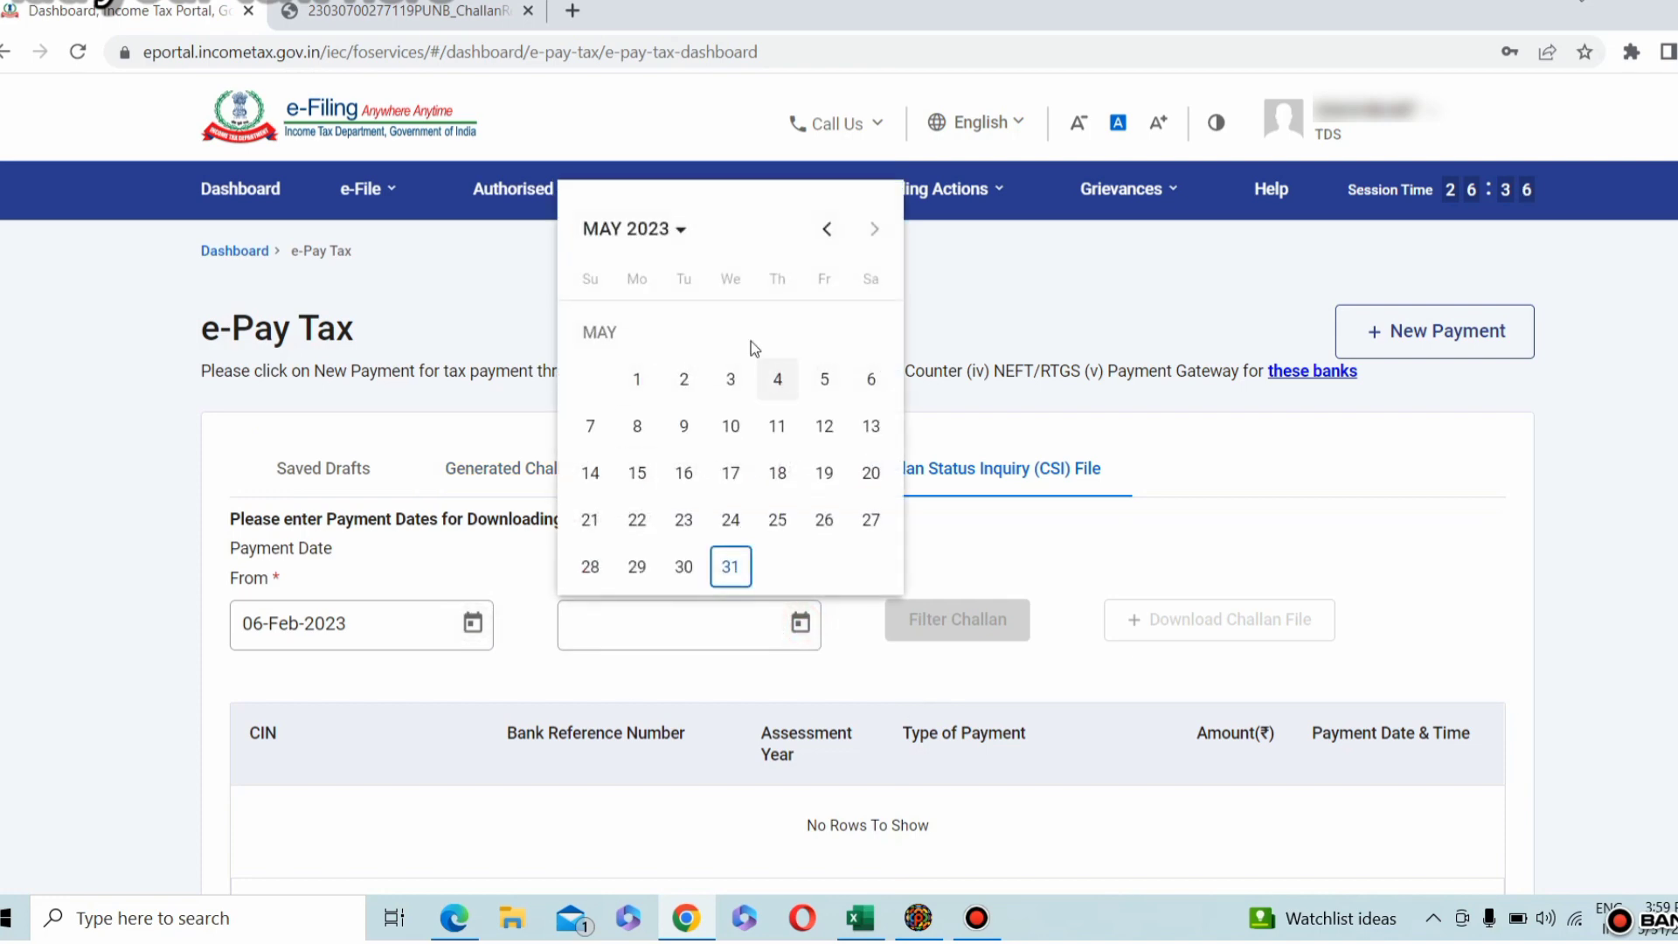
left_click(673, 229)
left_click(846, 349)
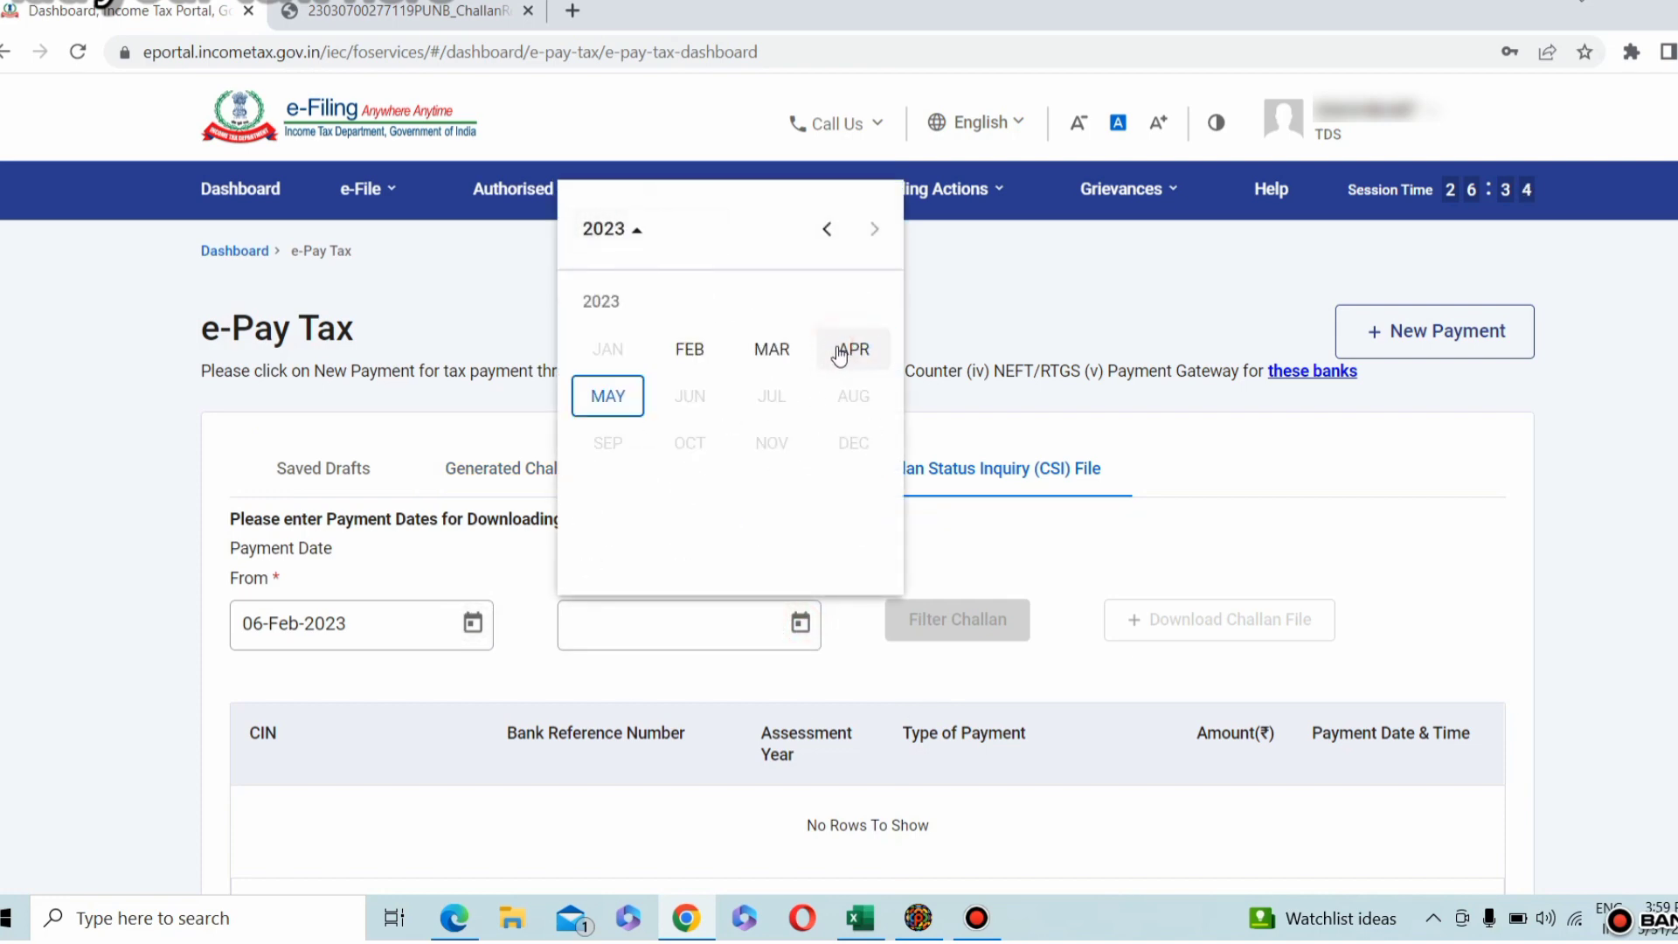
left_click(839, 351)
left_click(824, 376)
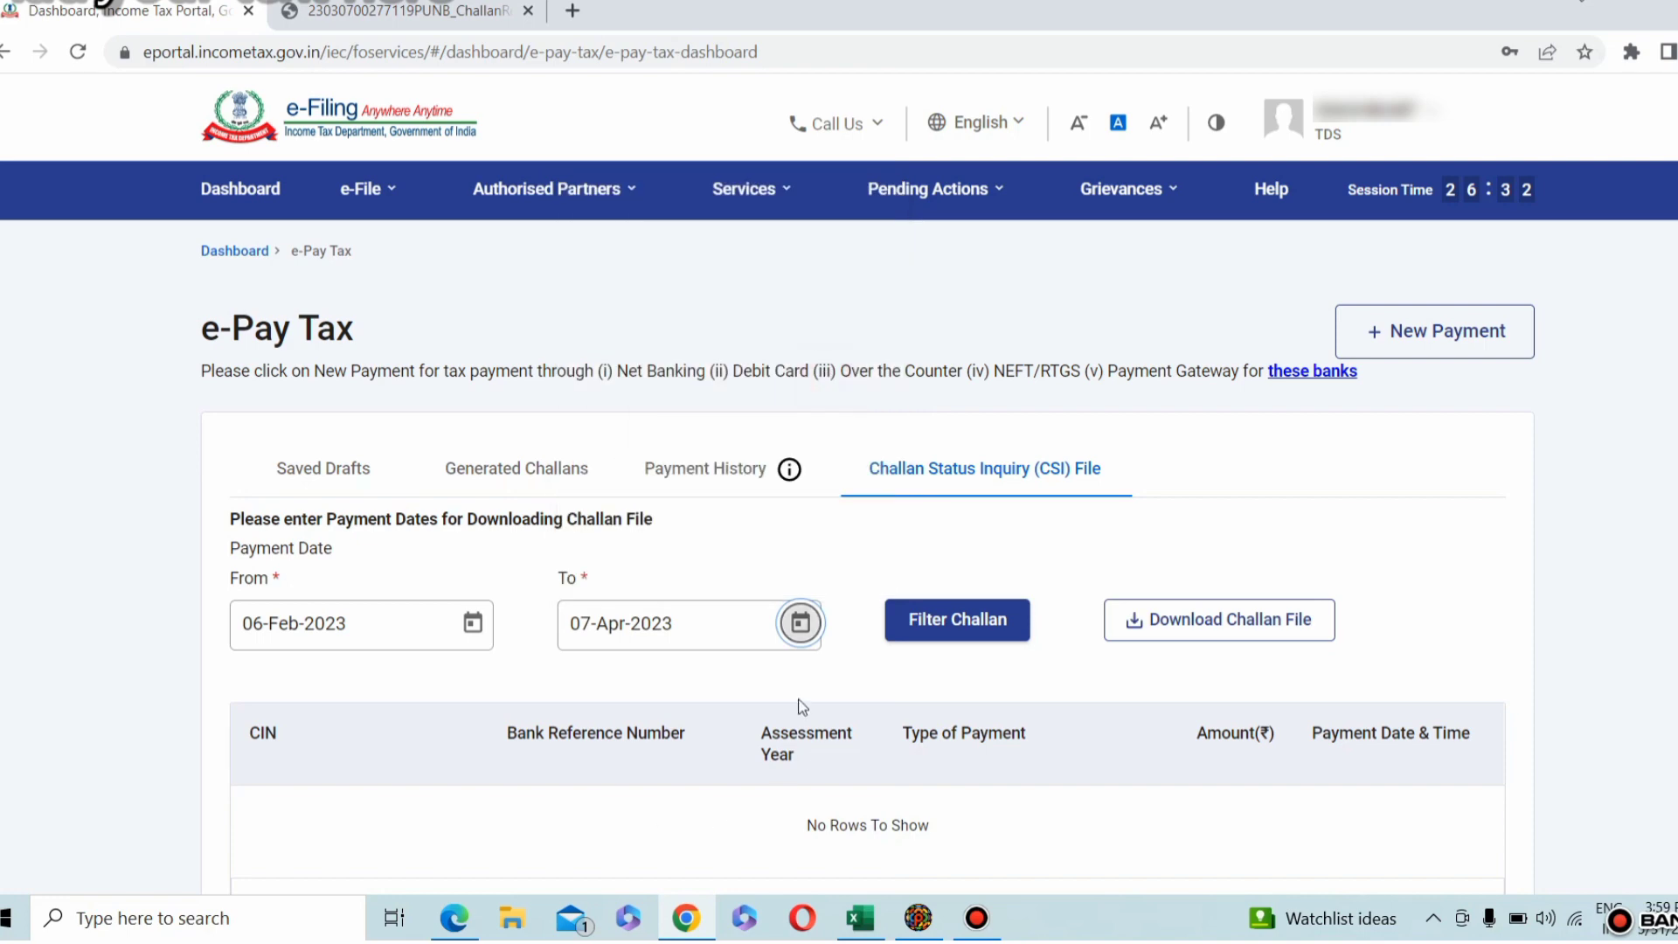
left_click(950, 631)
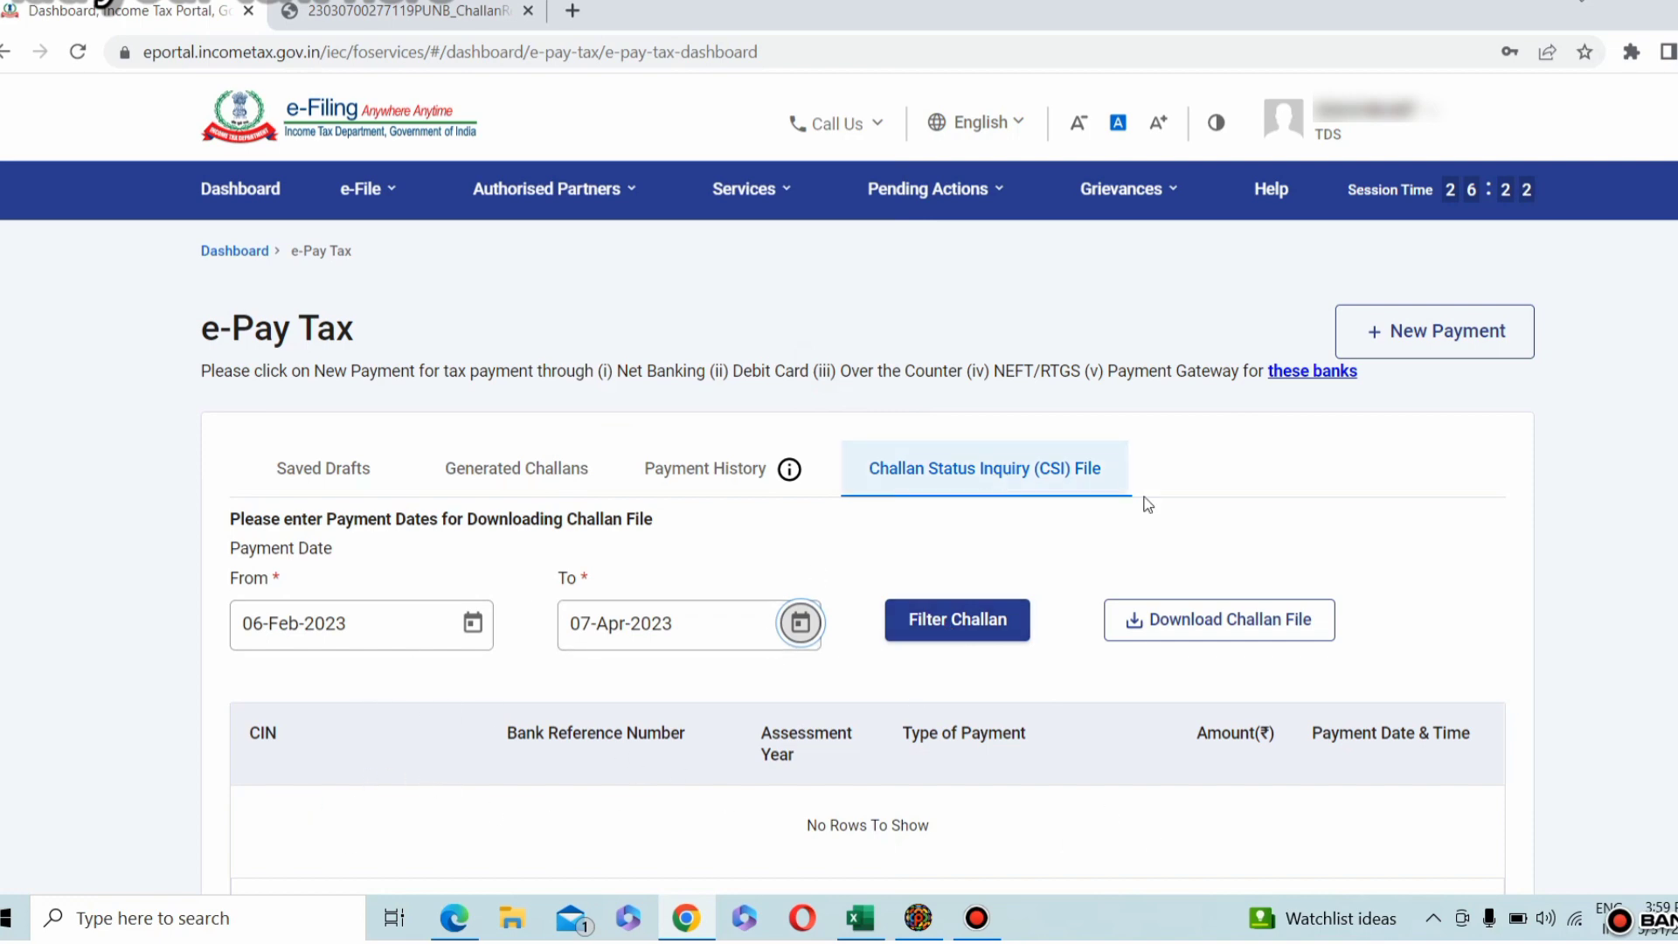
left_click(1153, 628)
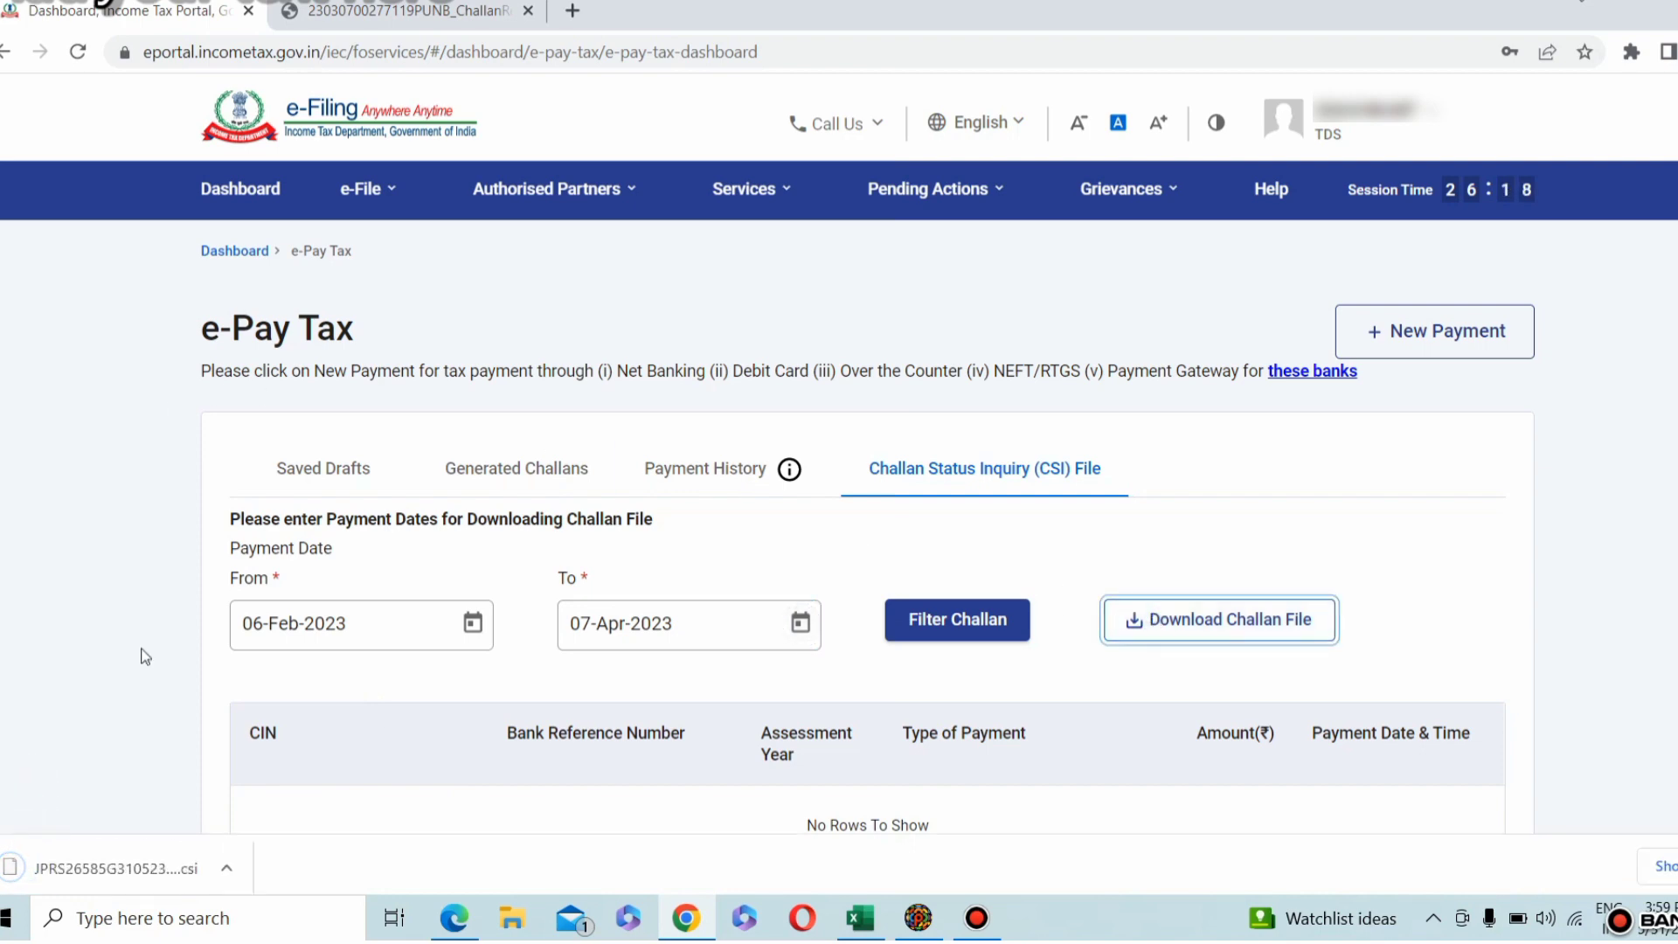
Step: Return to the RPU utility and load the downloaded .csi file from the TDS folder as the Challan Input File
left_click(918, 918)
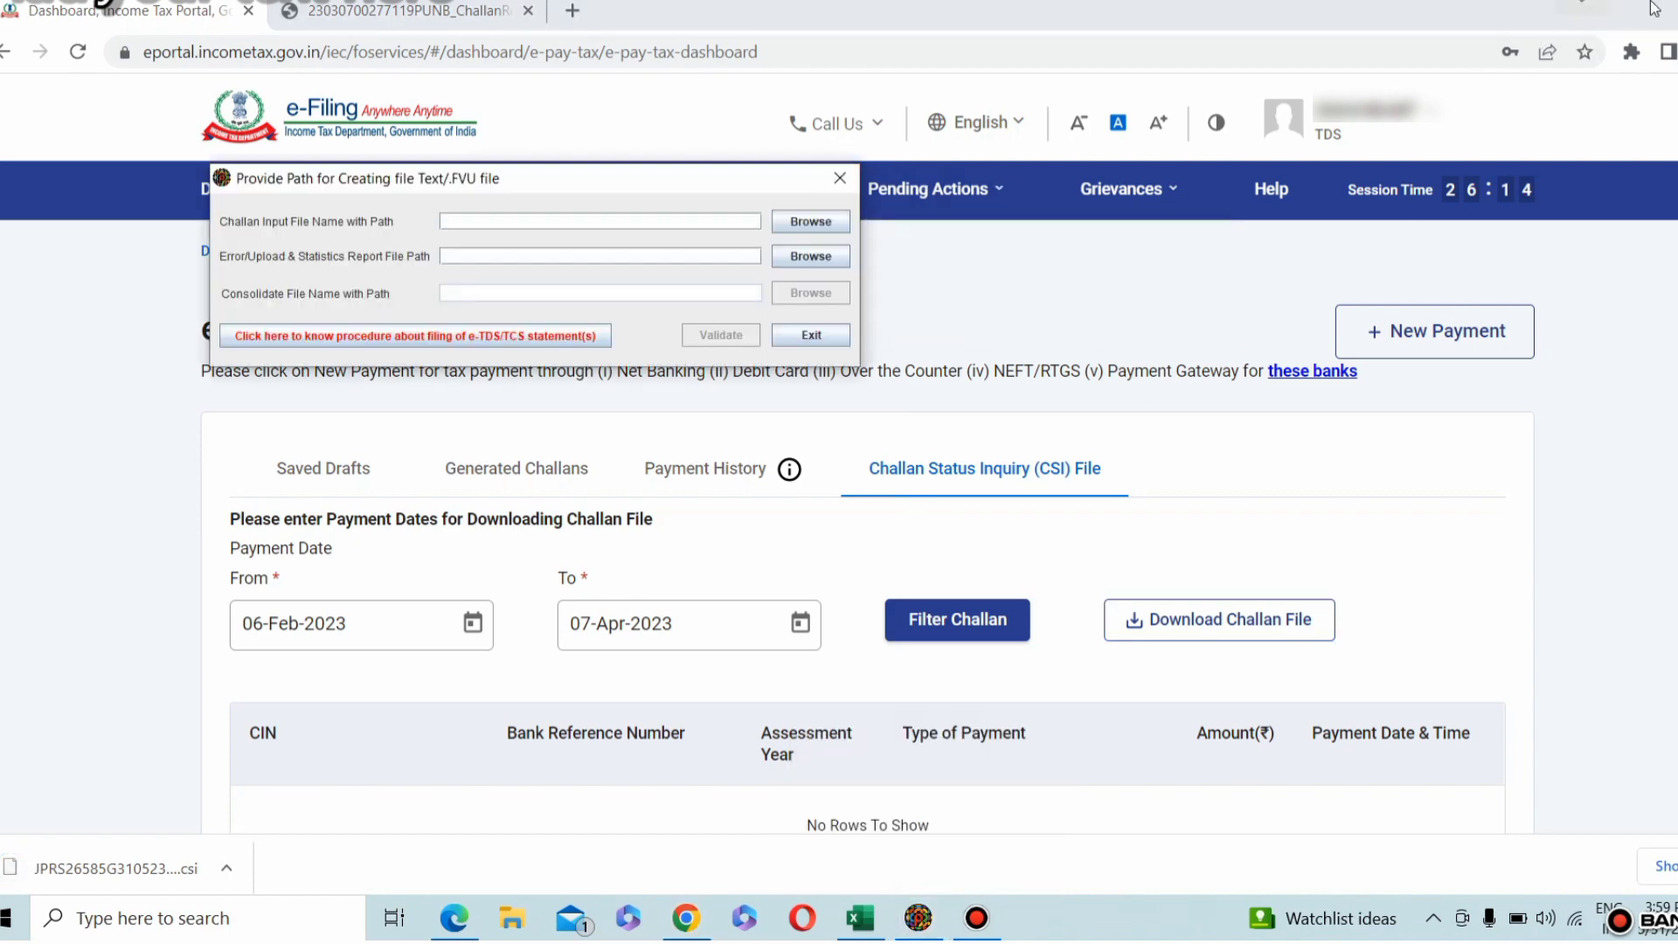
left_click(1650, 4)
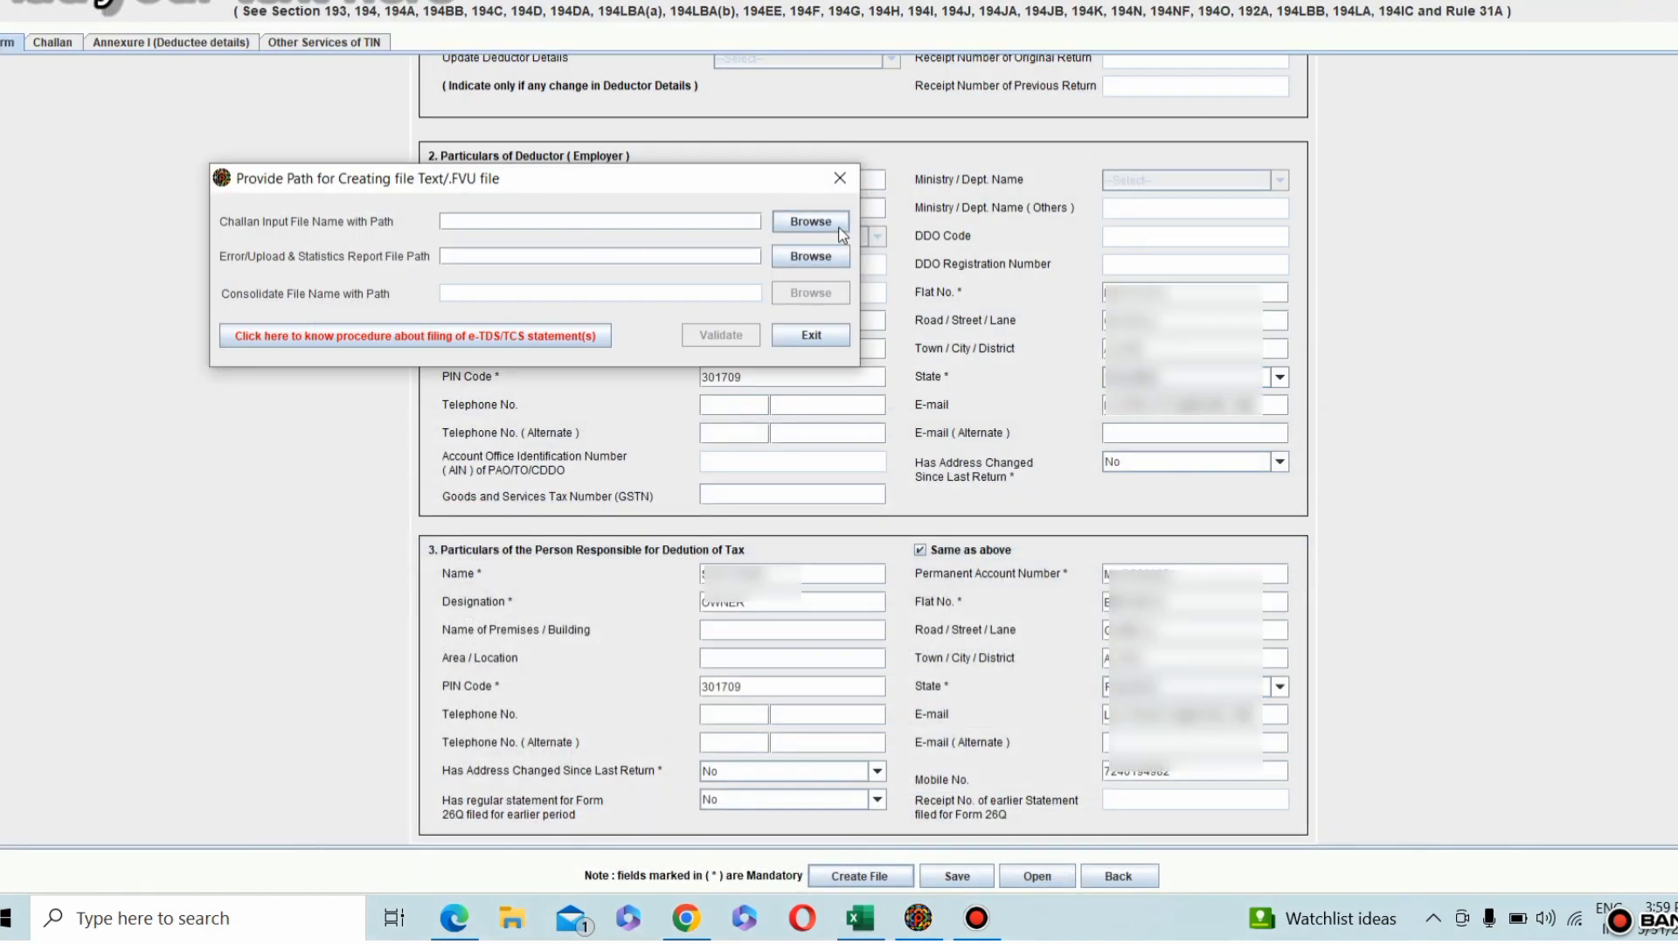
left_click(839, 229)
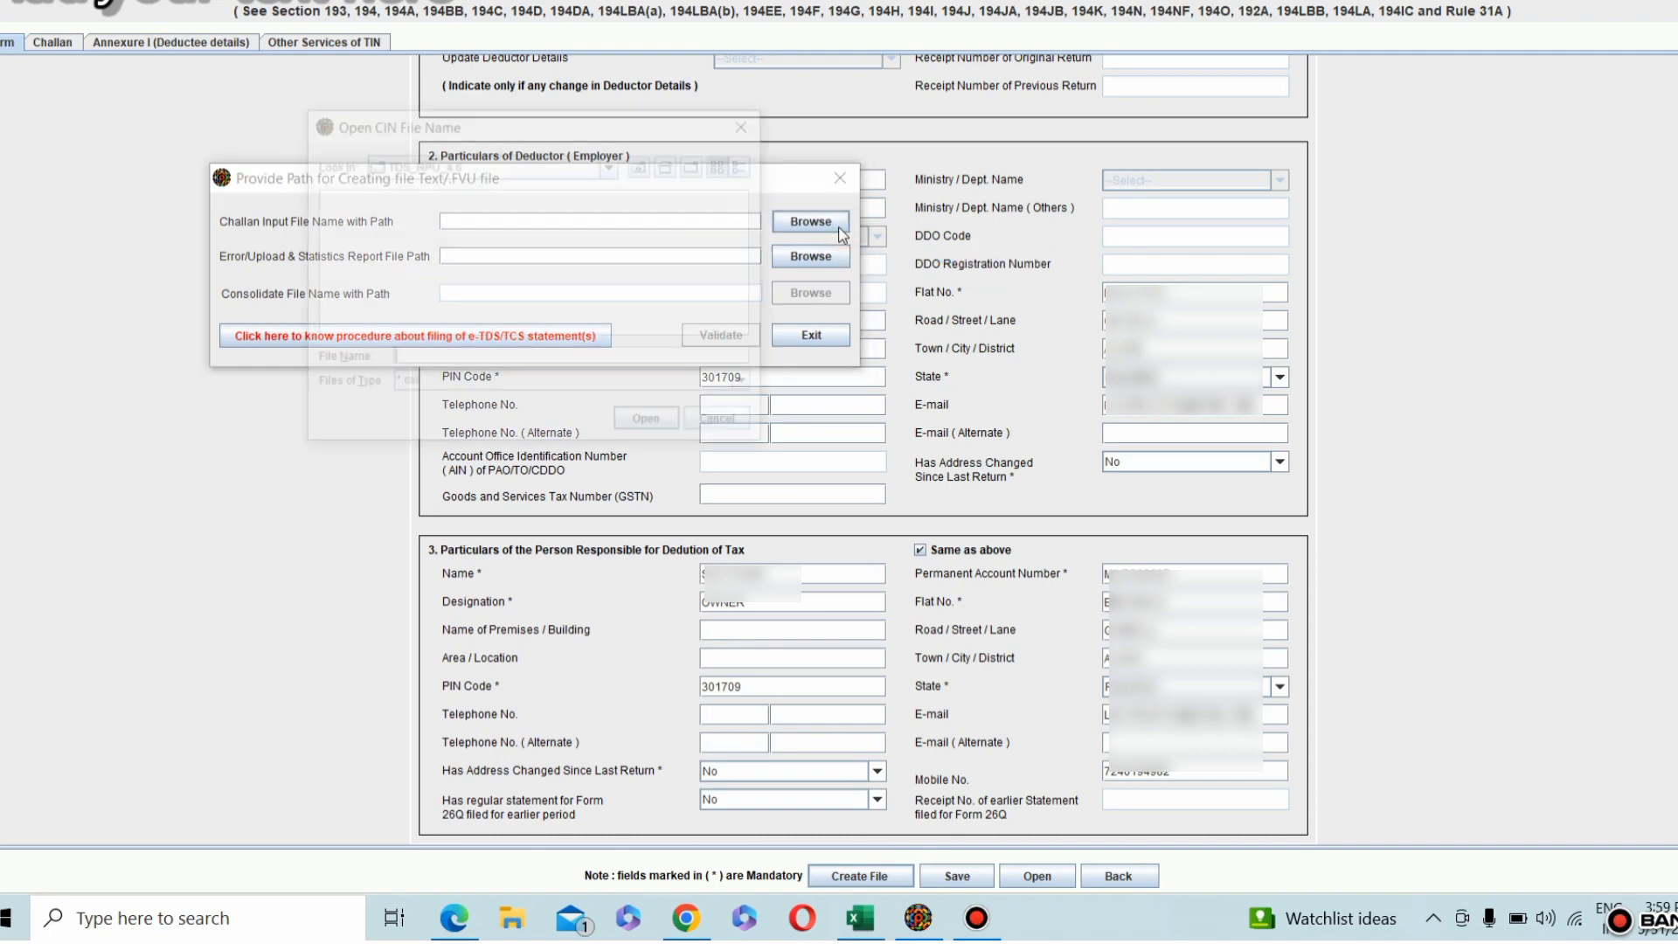
left_click(613, 166)
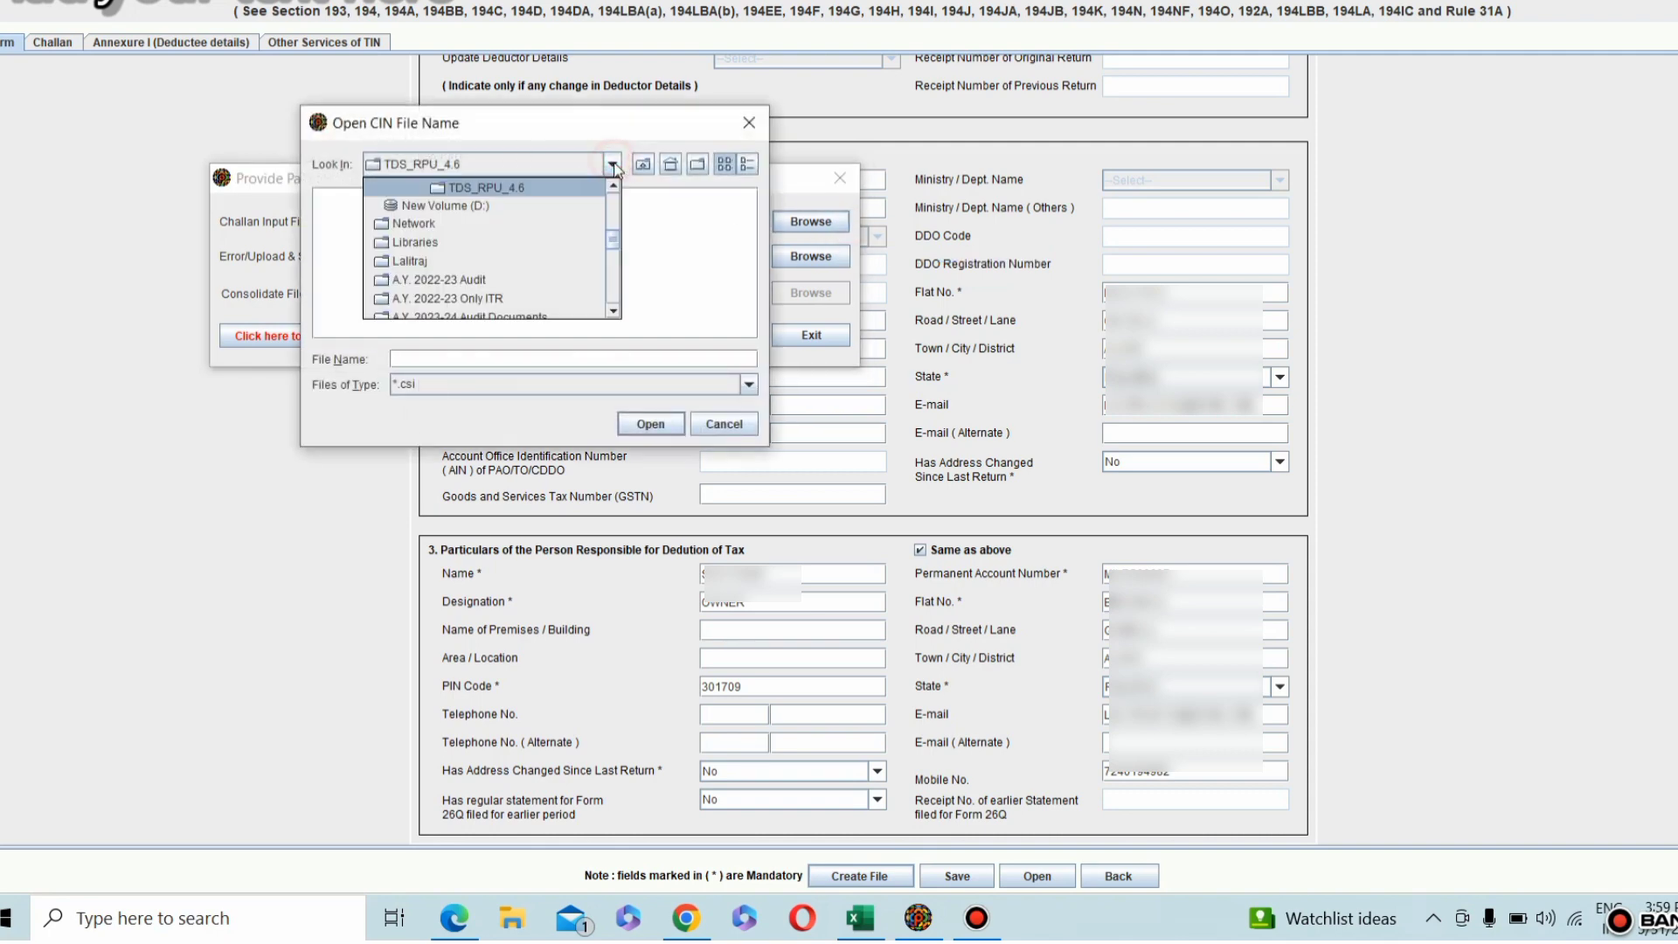
left_click_drag(611, 242, 615, 304)
left_click(418, 259)
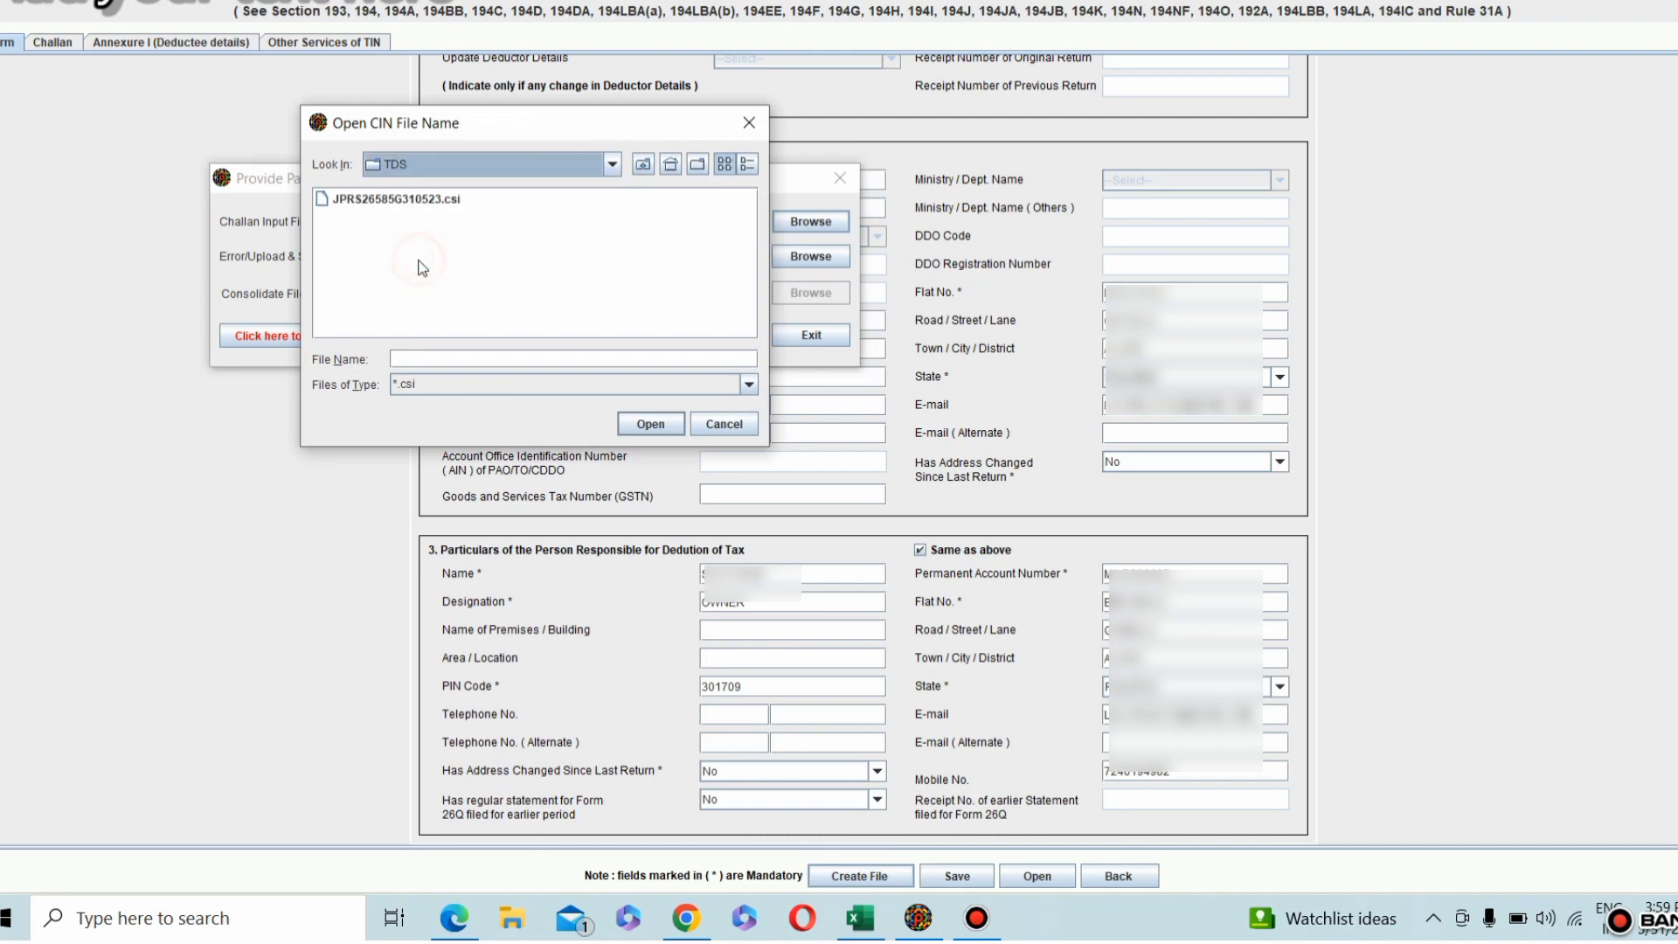
left_click(435, 201)
left_click(651, 423)
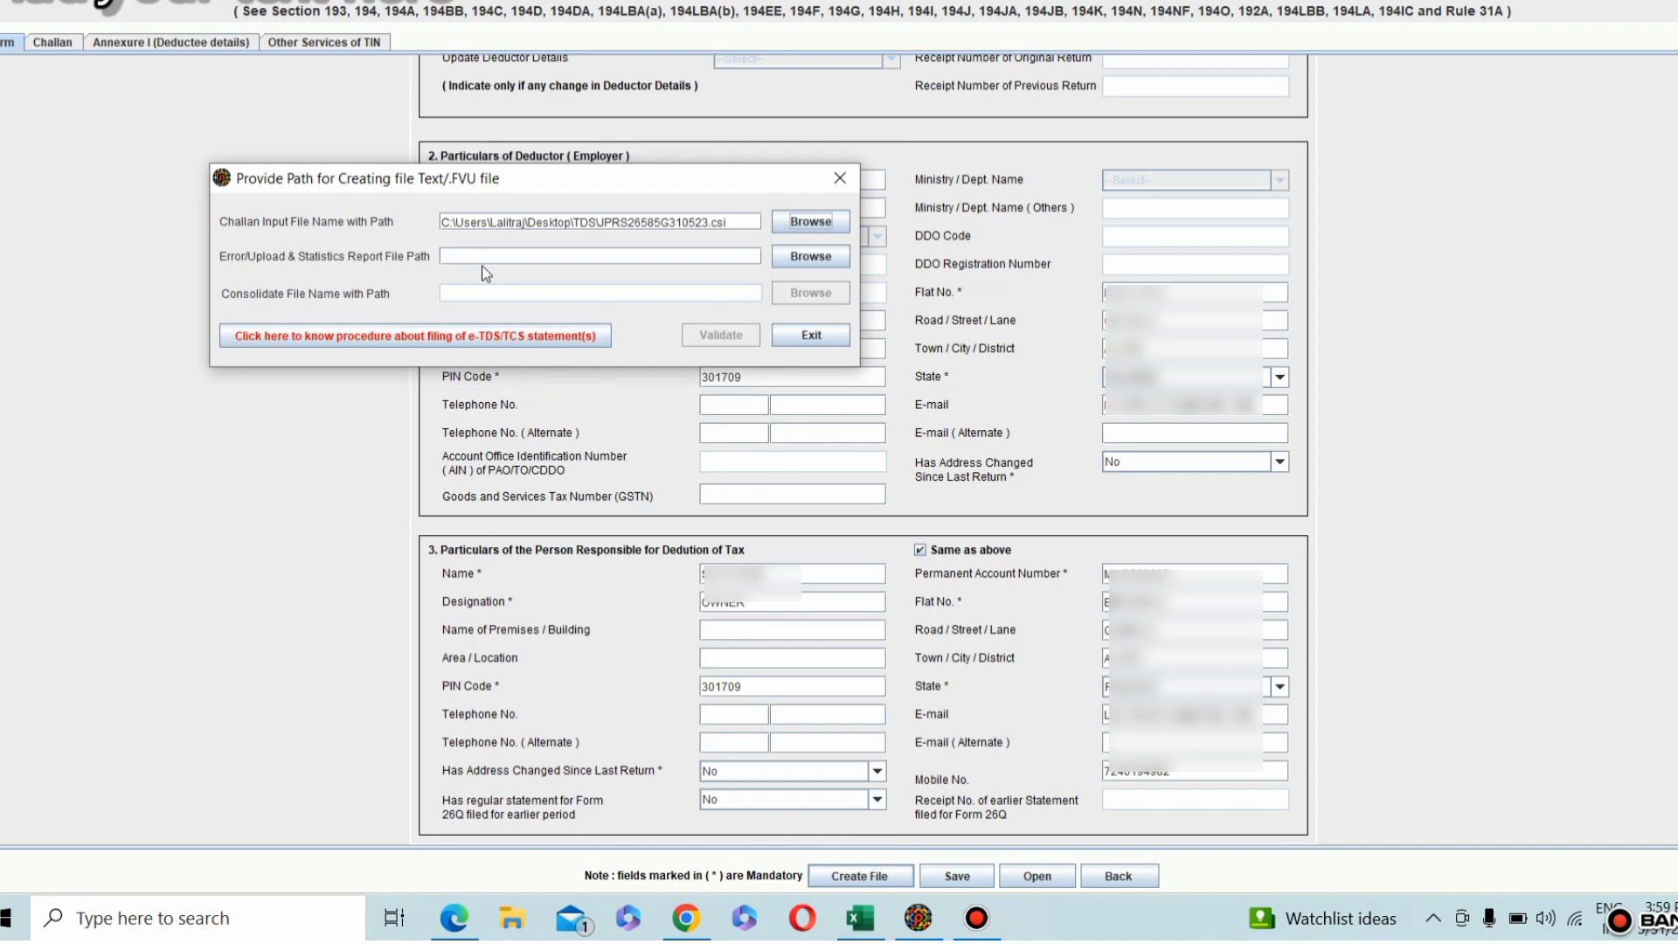
Step: Set the Error/Upload & Statistics Report File Path to 26QRQ4 in the TDS folder
left_click(799, 254)
left_click(941, 301)
scroll(895, 367, "down", 5)
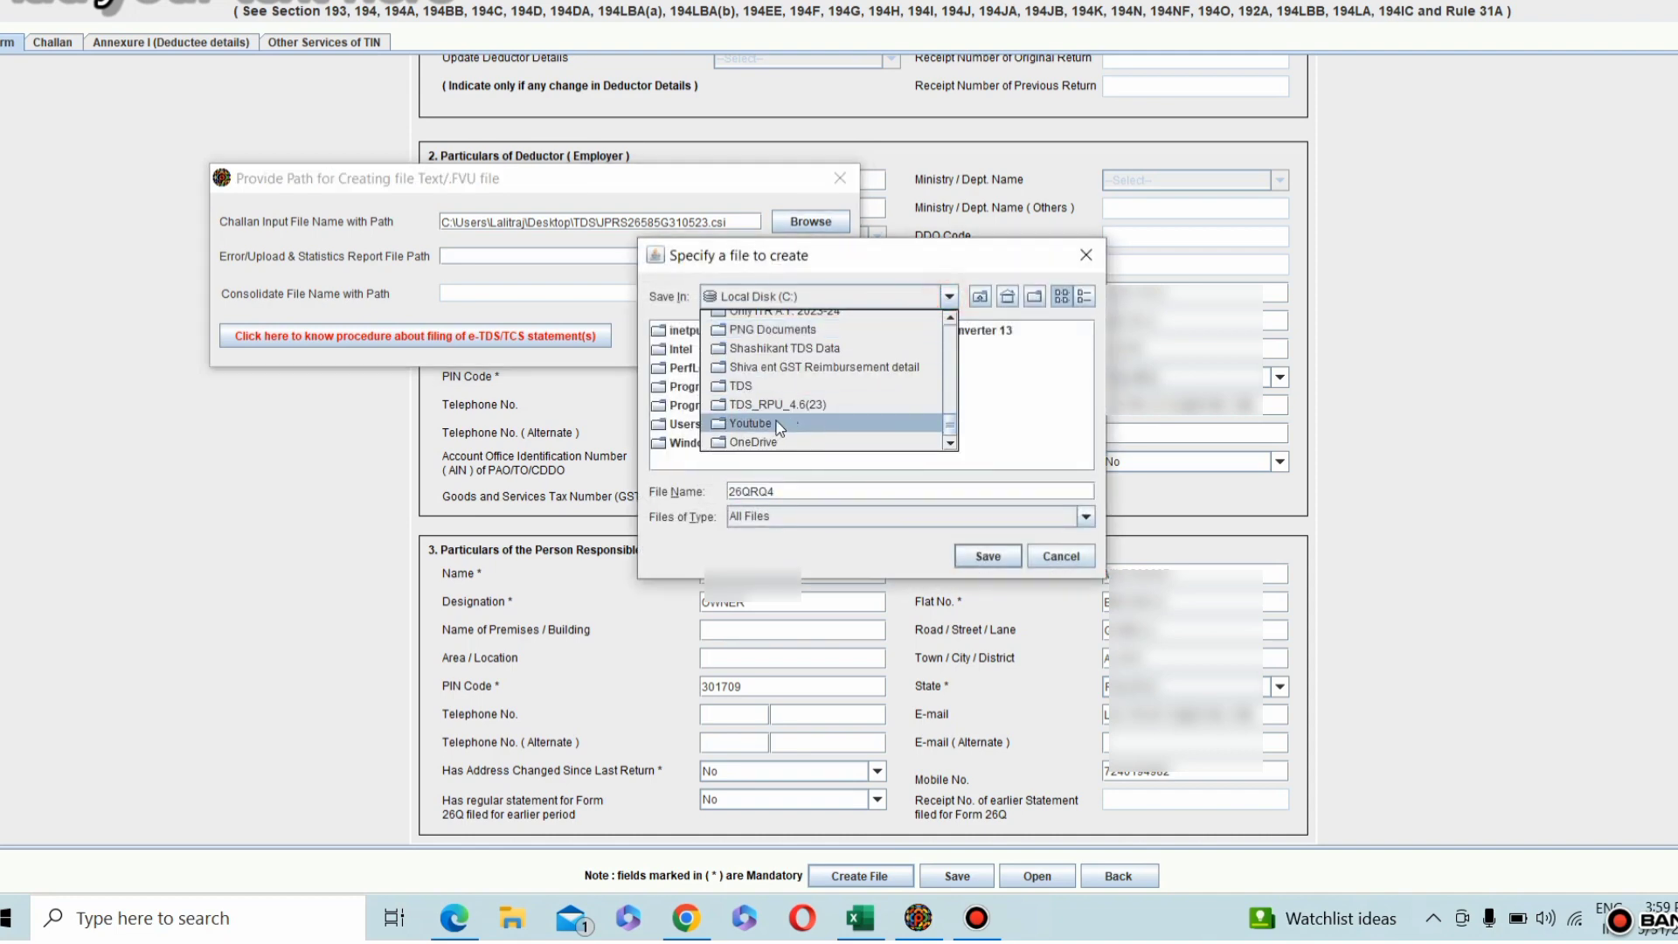
left_click(740, 386)
left_click(988, 556)
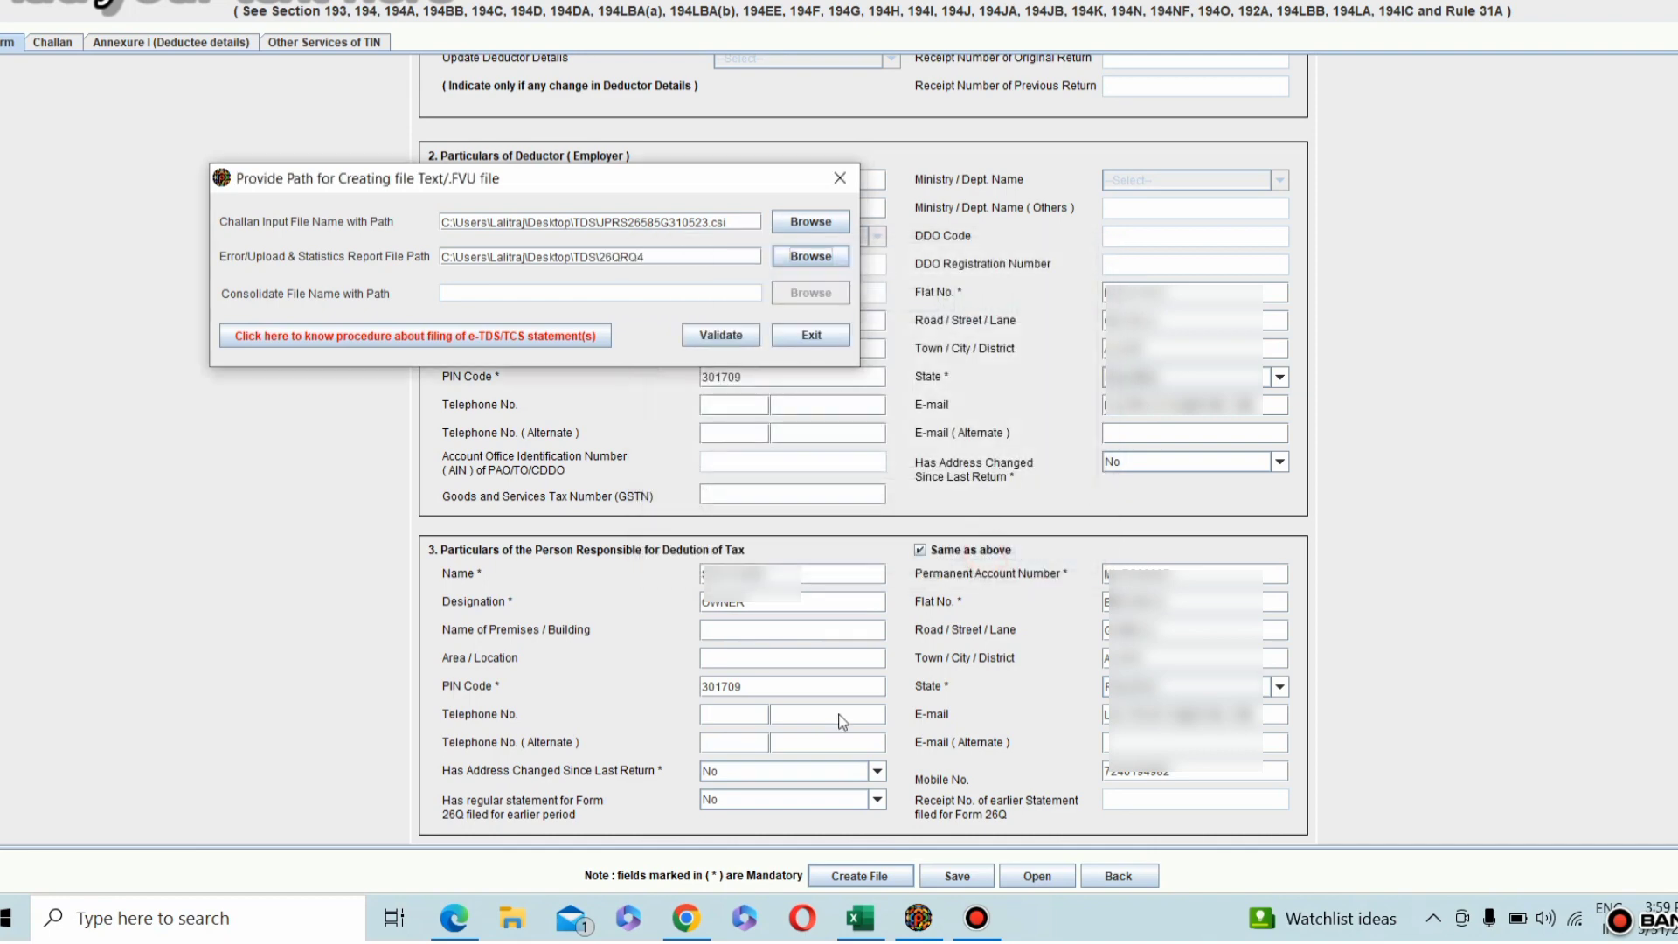
Step: Validate the return, replacing the existing 26QRQ4.txt, and acknowledge the validation message
left_click(693, 341)
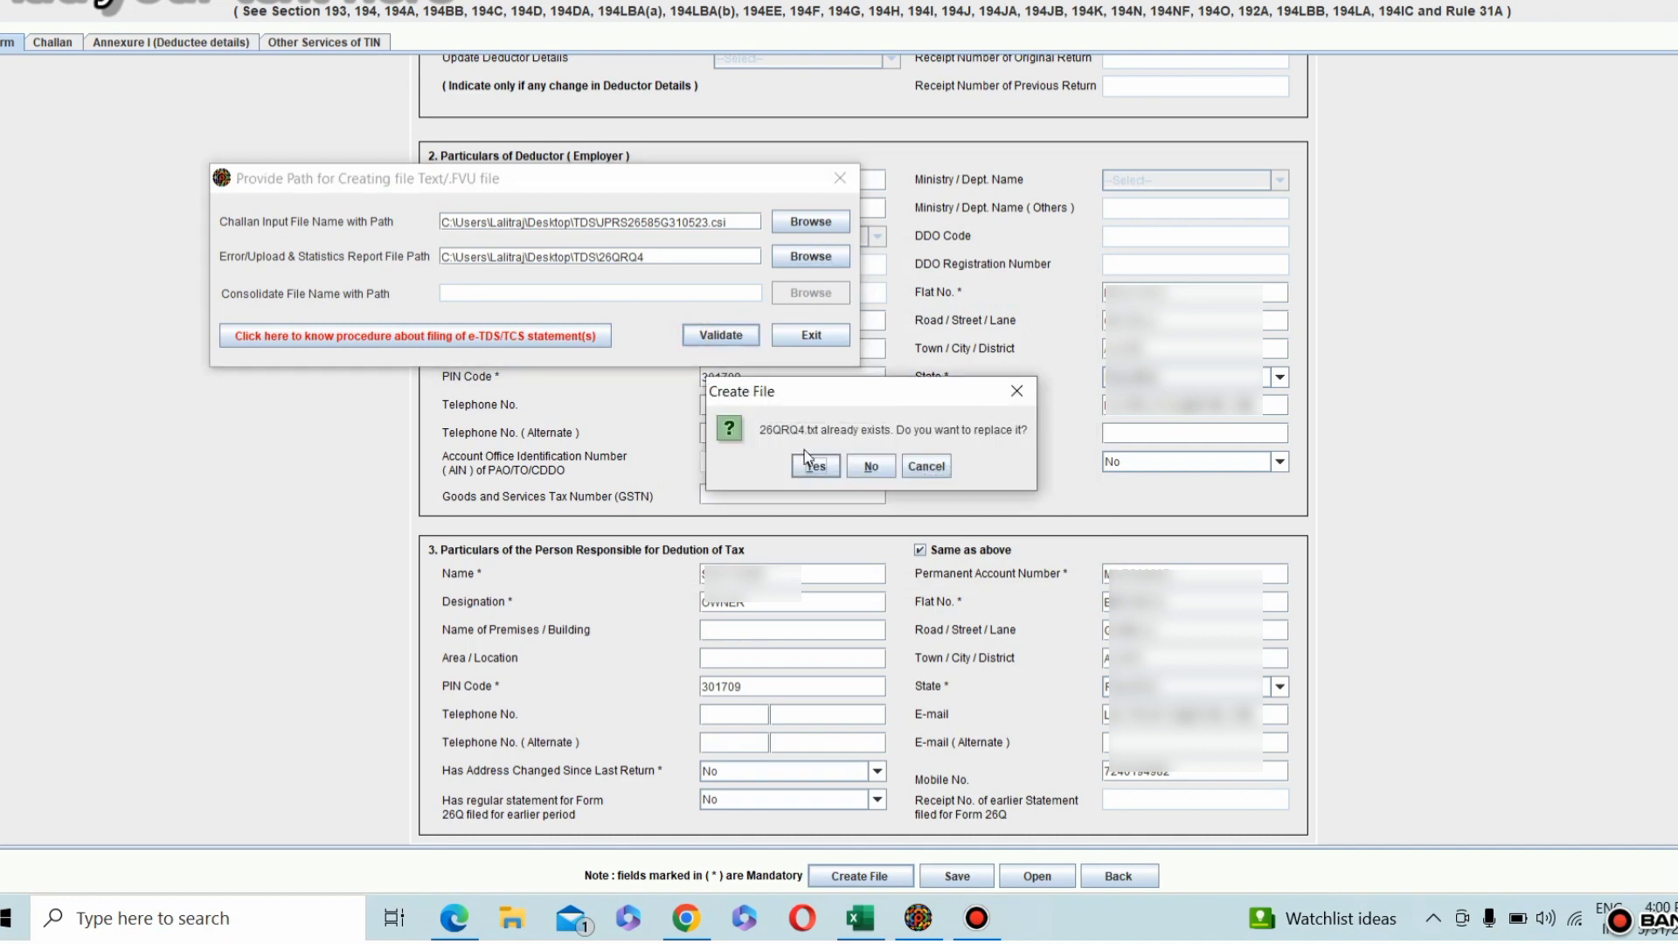
left_click(825, 470)
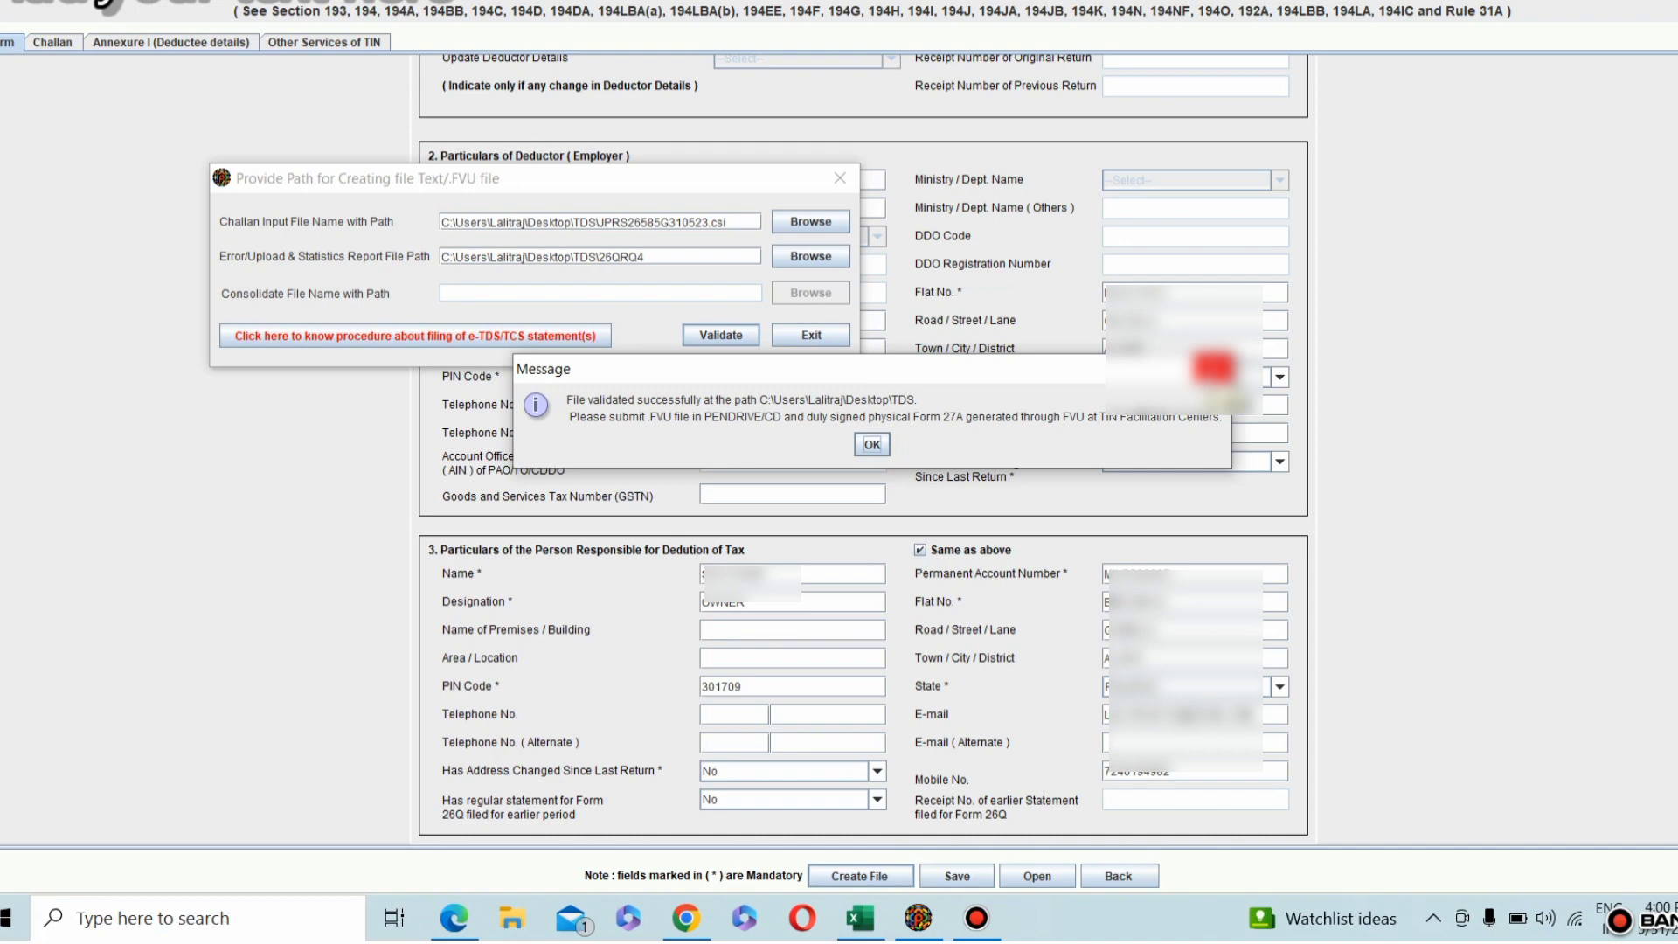
left_click(872, 444)
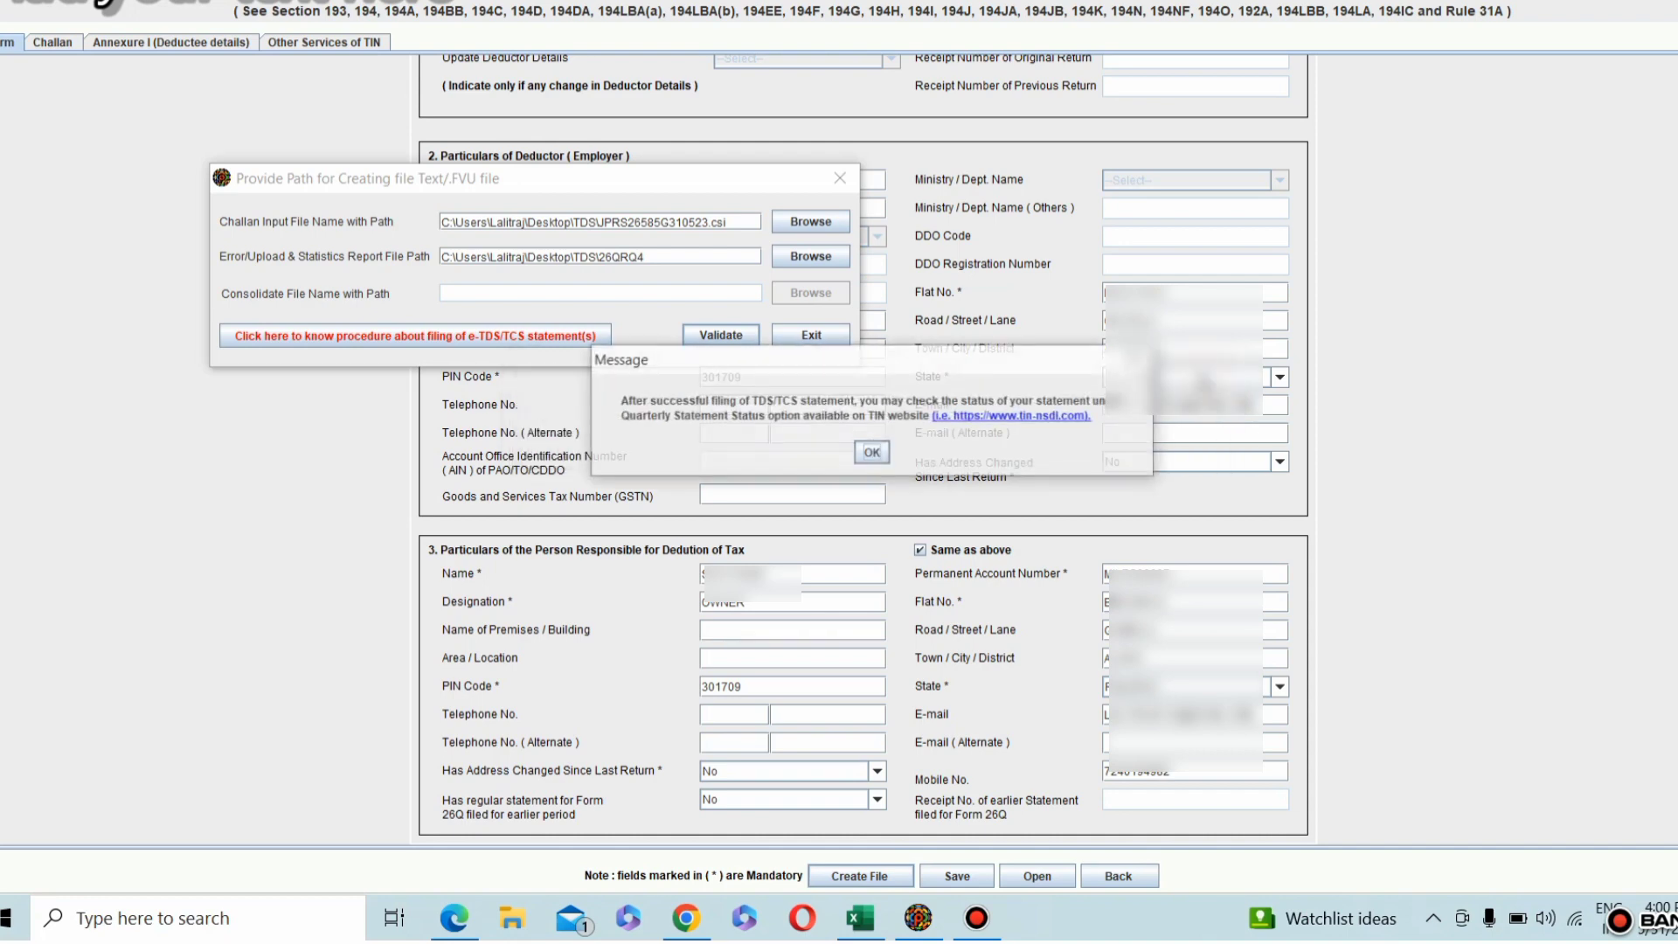
Step: Acknowledge the remaining RPU messages, including the feedback prompt, and clear the open windows to reach the desktop
left_click(872, 453)
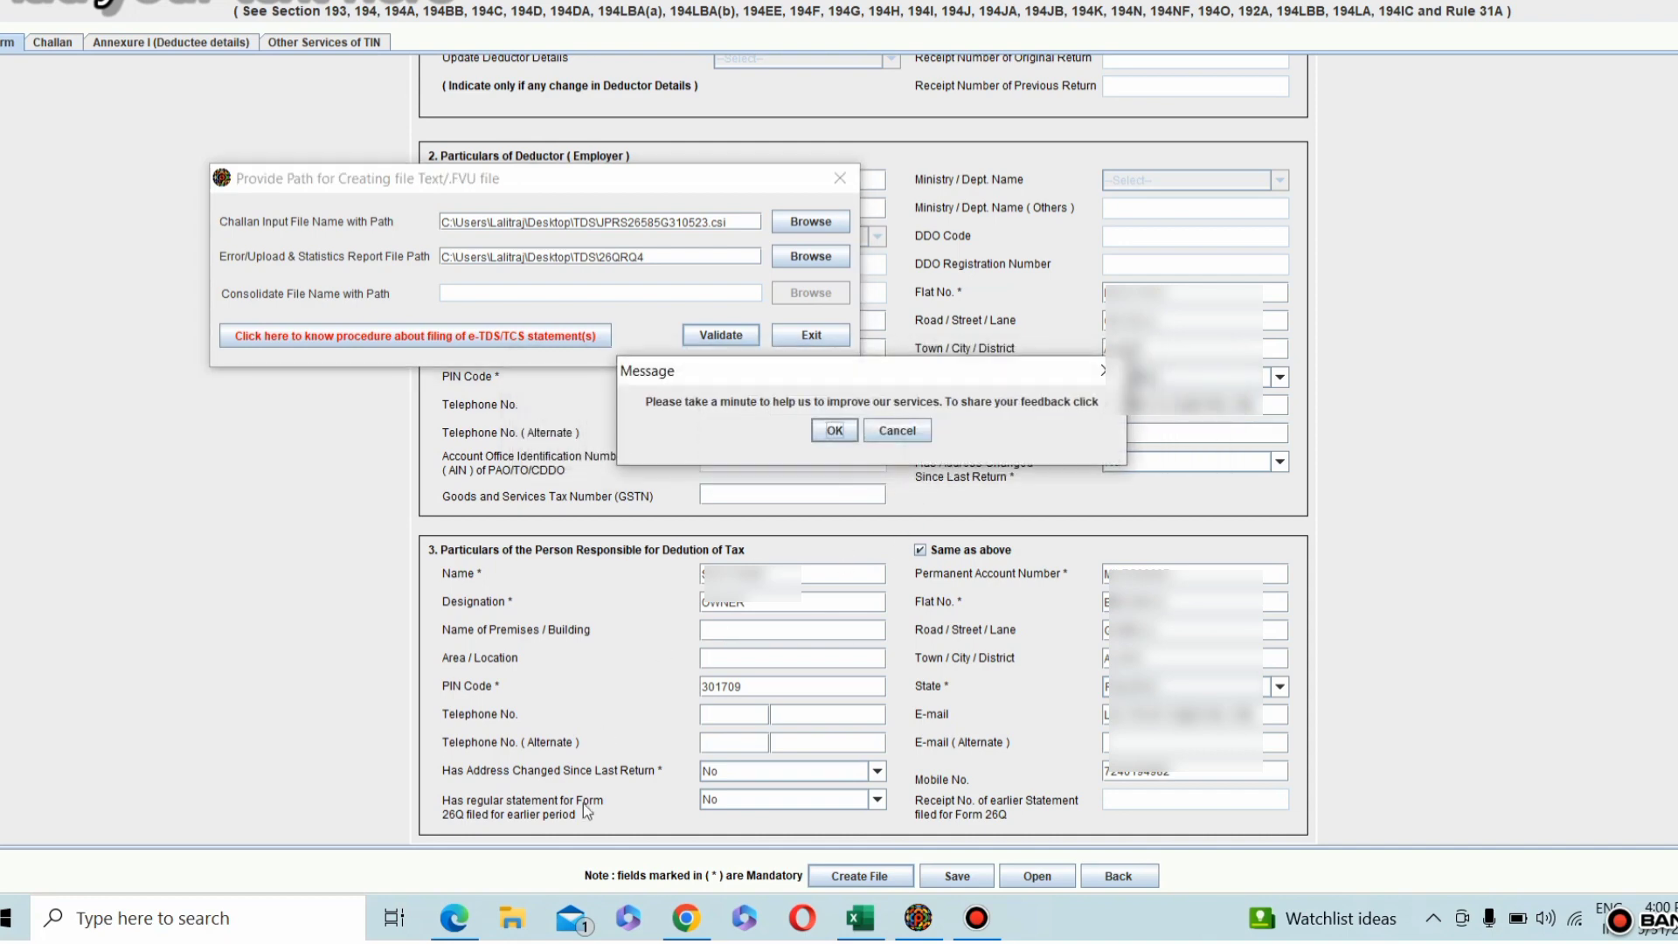
left_click(511, 922)
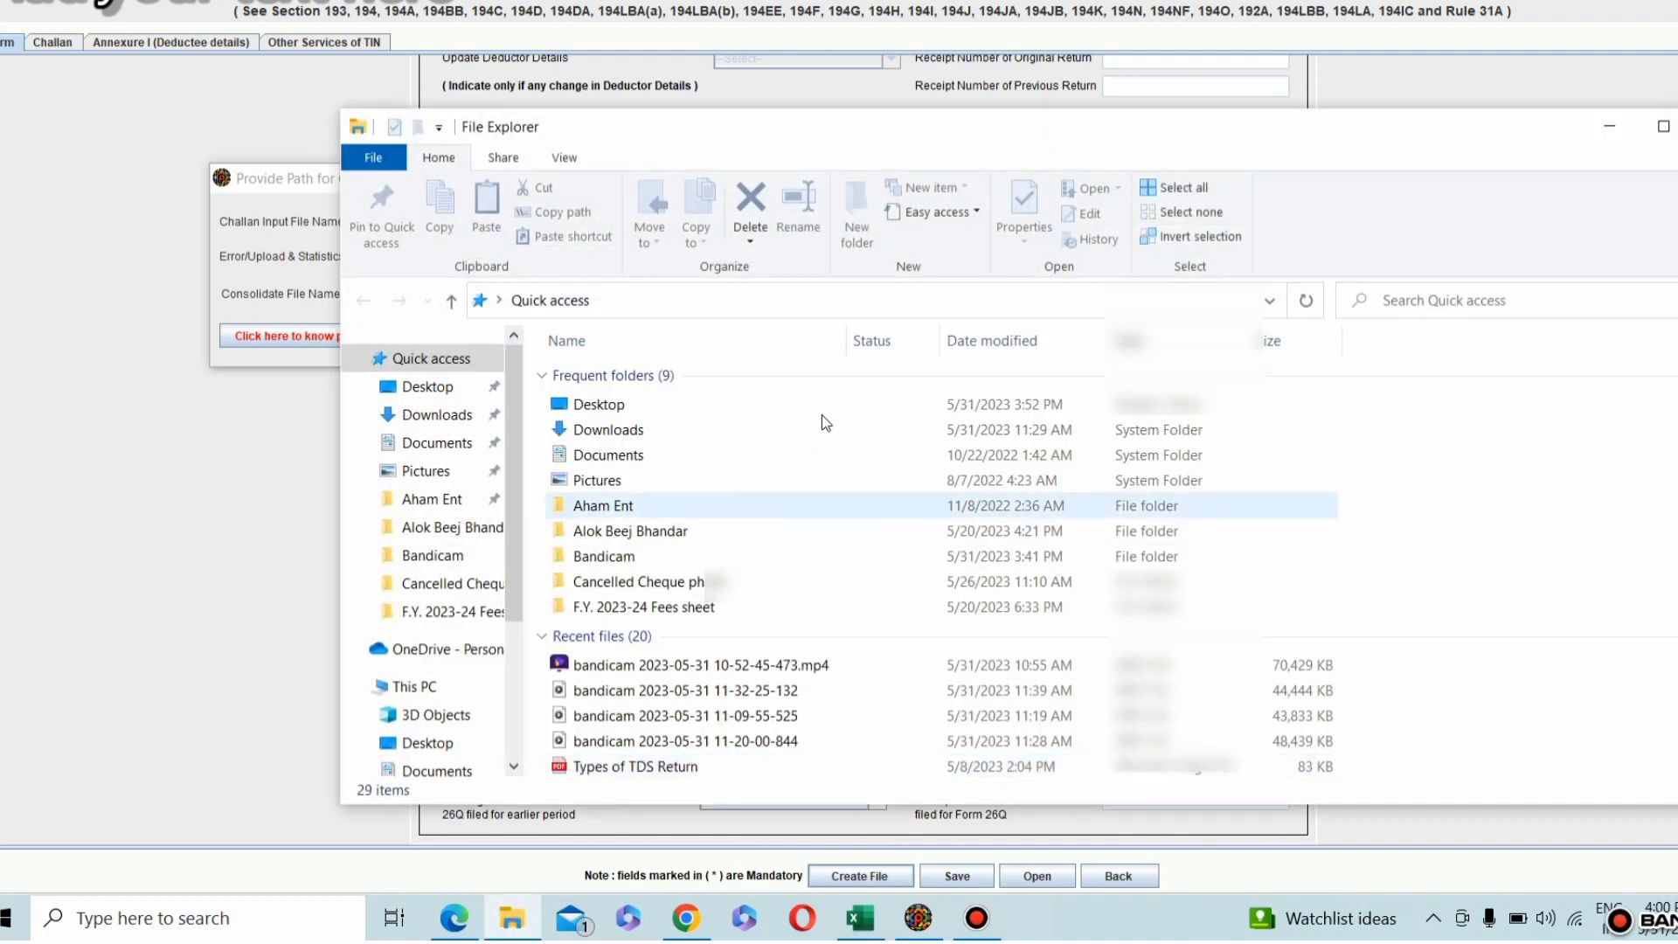
left_click(1610, 125)
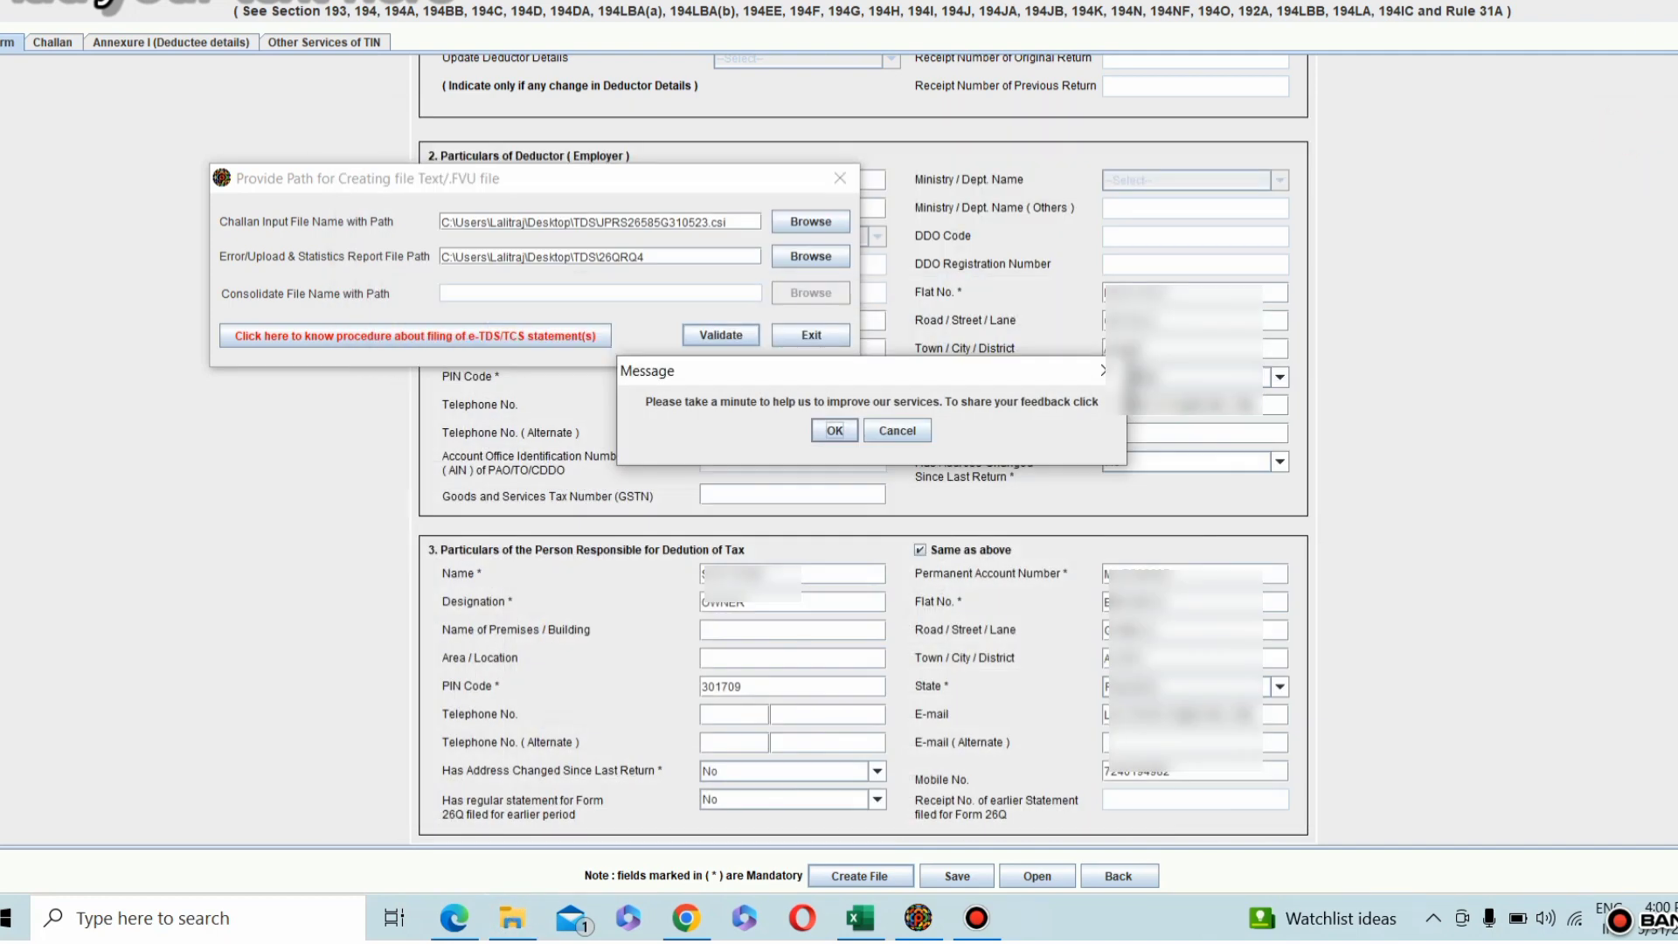
left_click(833, 428)
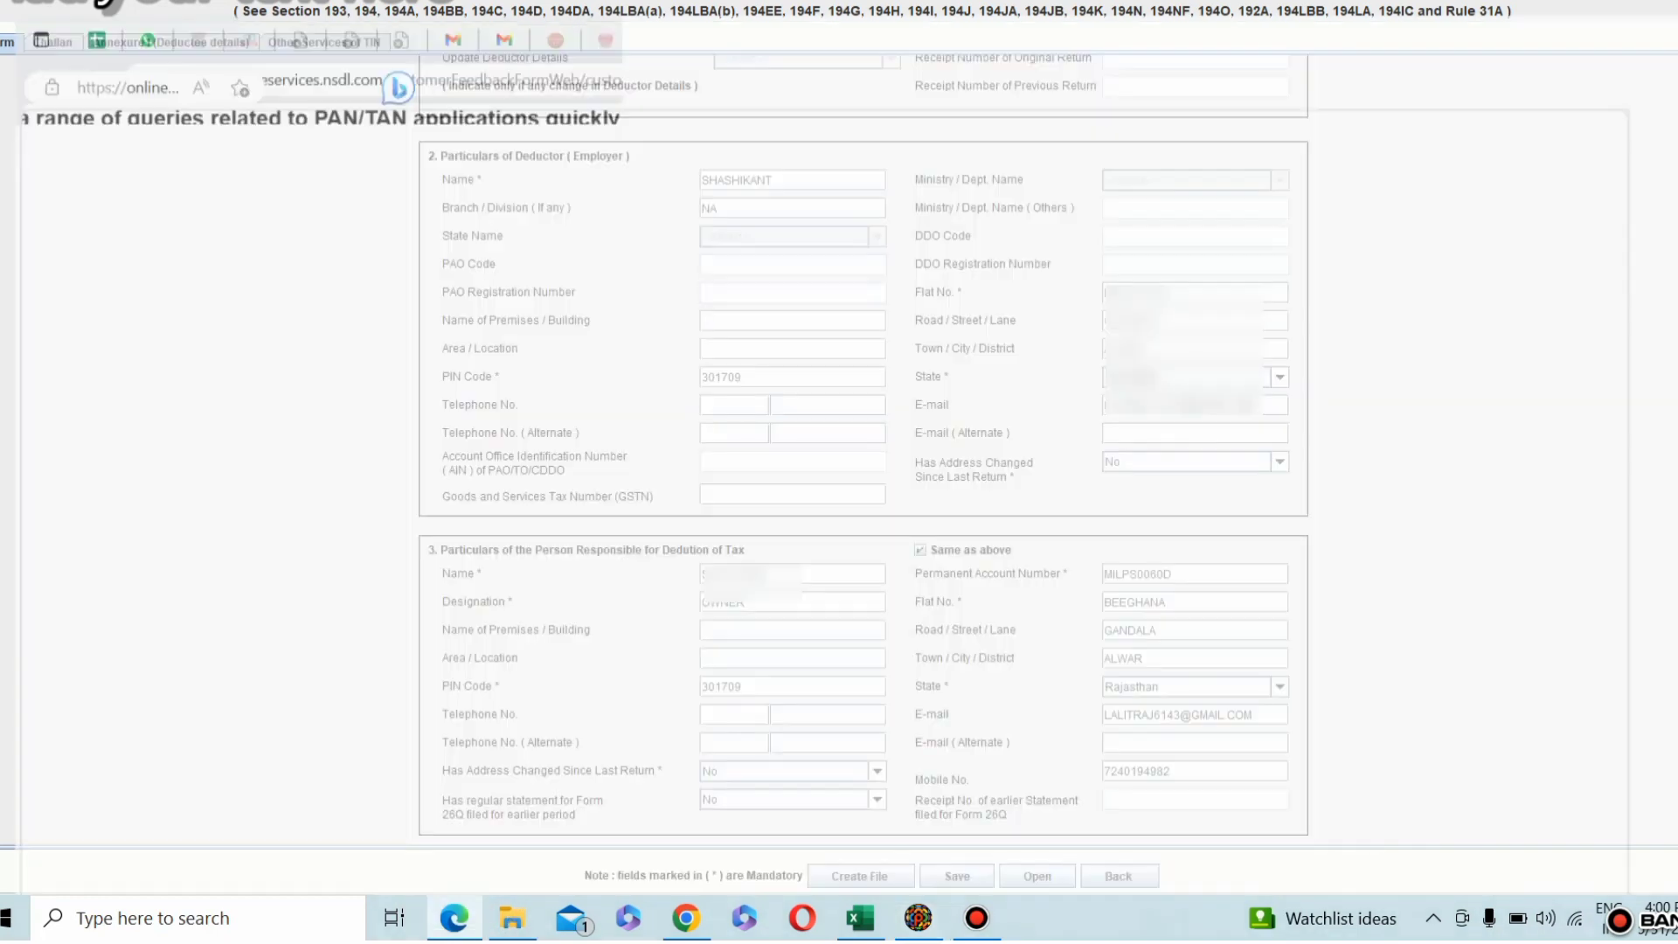
left_click(1248, 2)
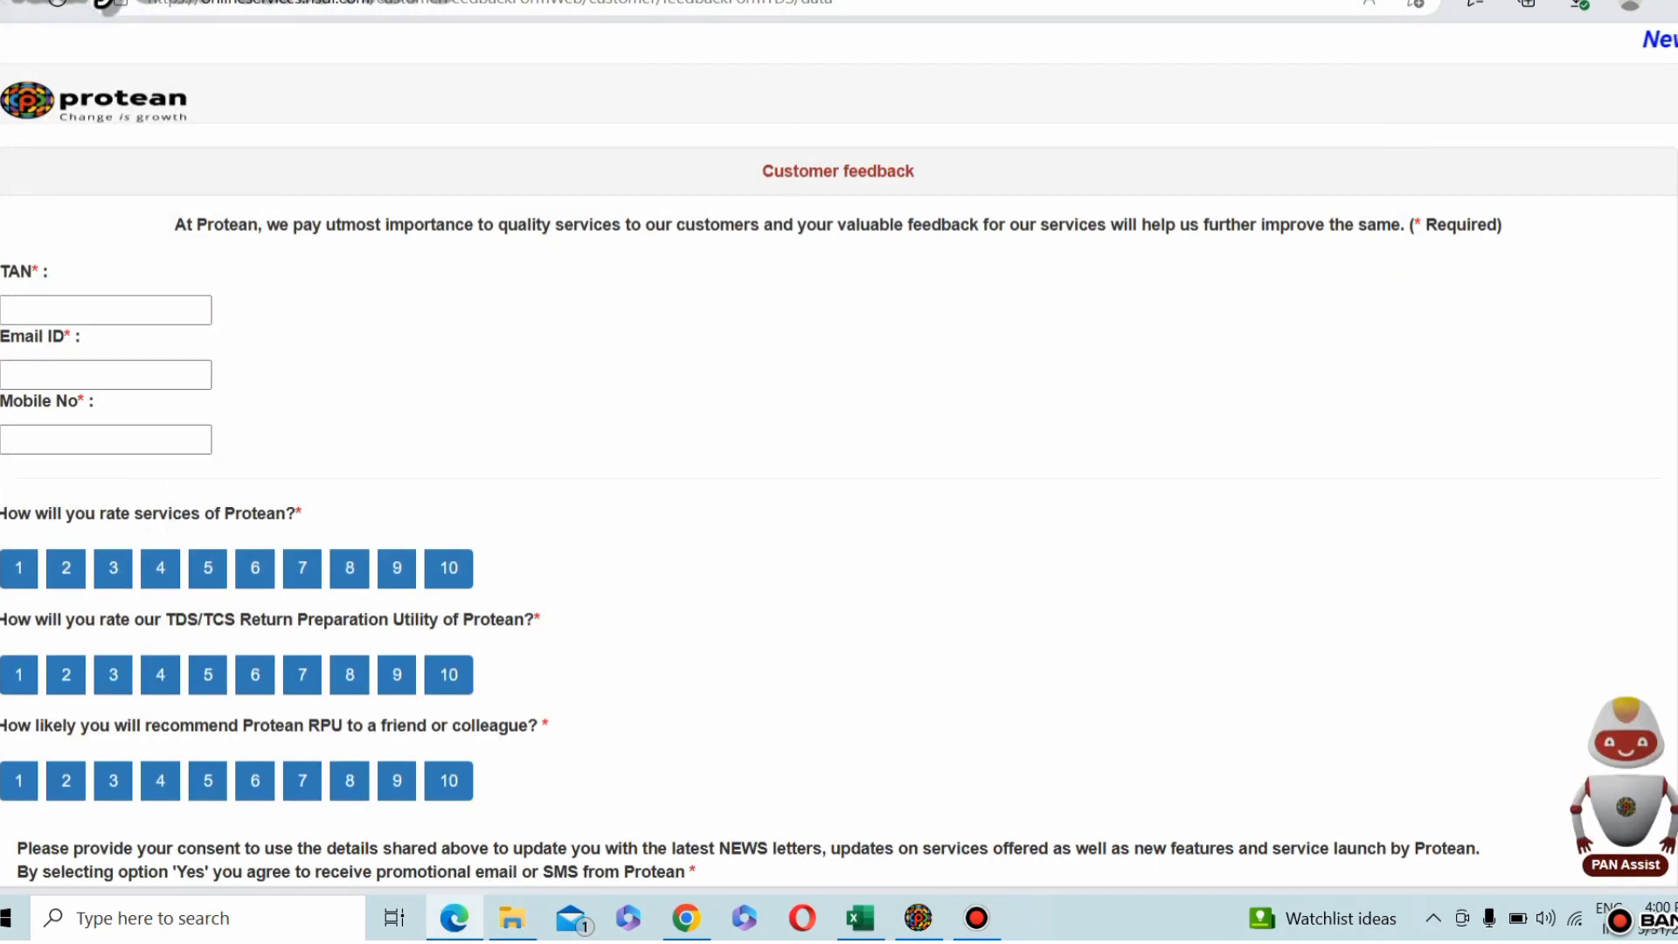
left_click(1595, 1)
left_click(1596, 2)
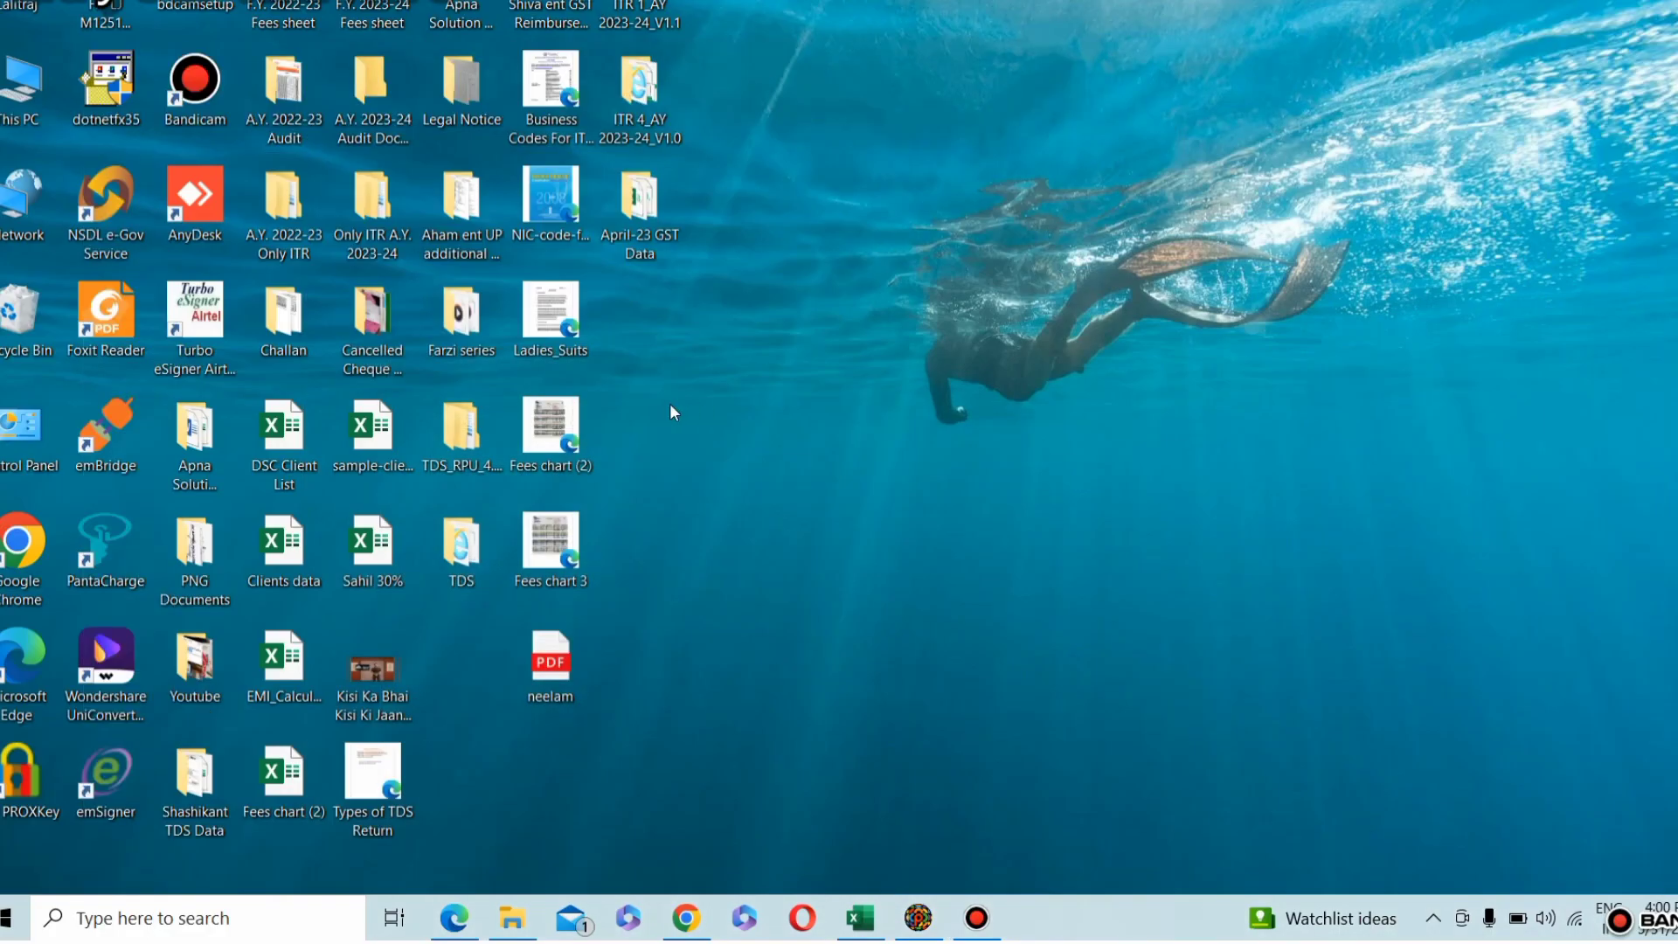
Step: Open the TDS folder on the desktop and compress the 26QRQ4.fvu file into a zipped folder
double_click(452, 556)
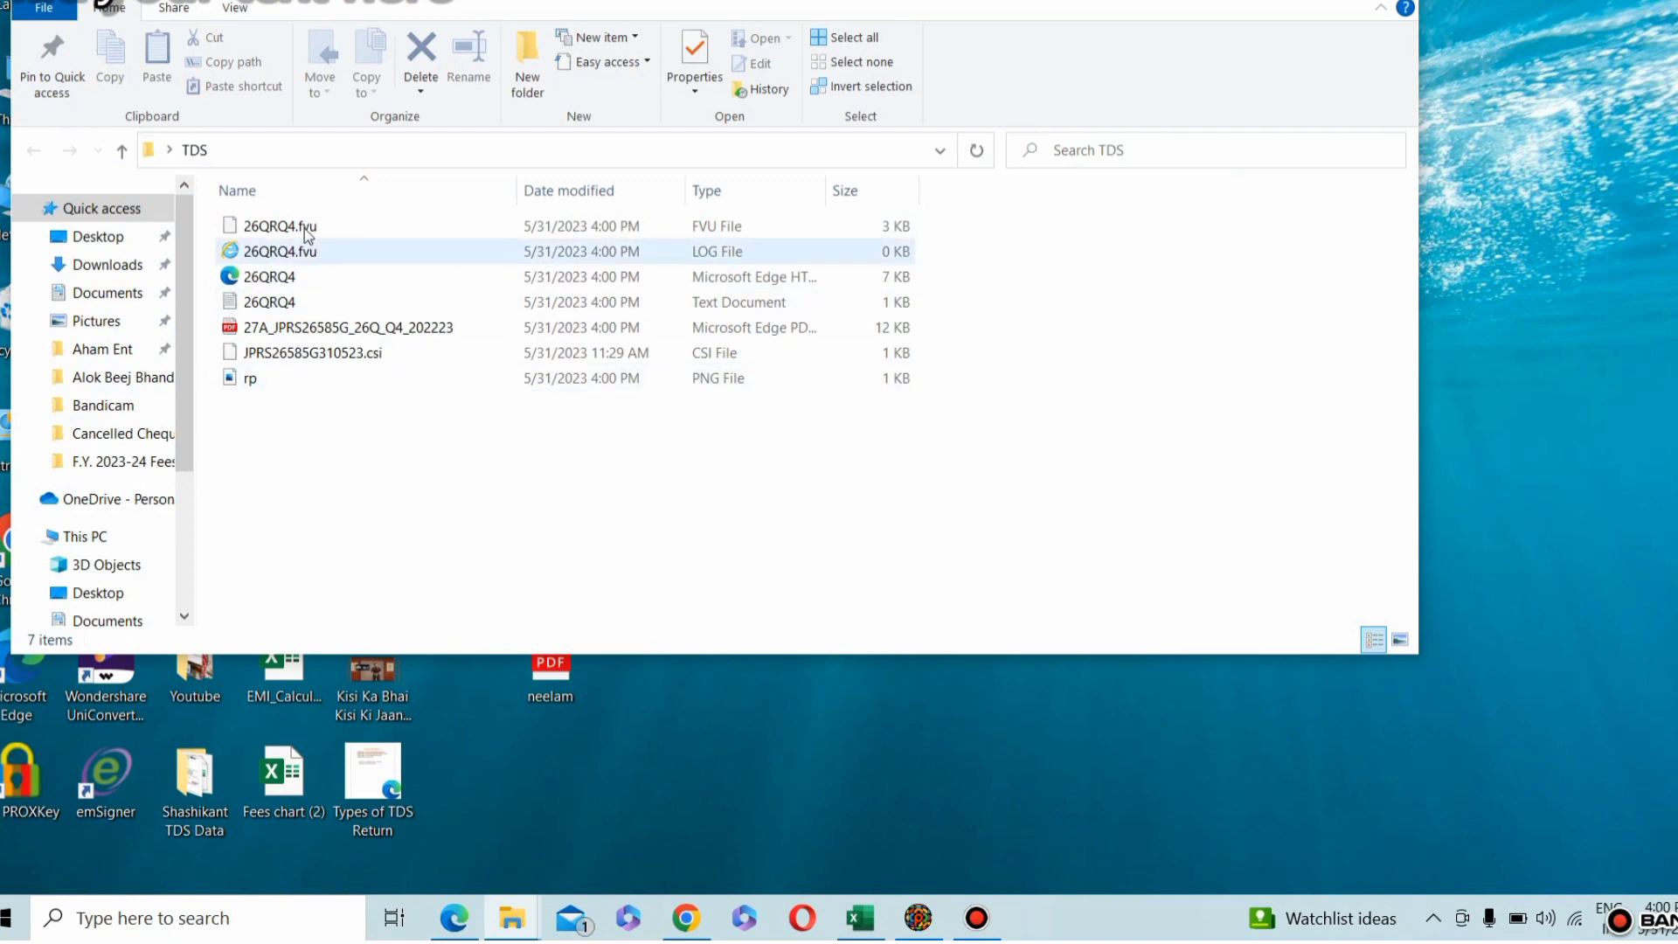
right_click(701, 224)
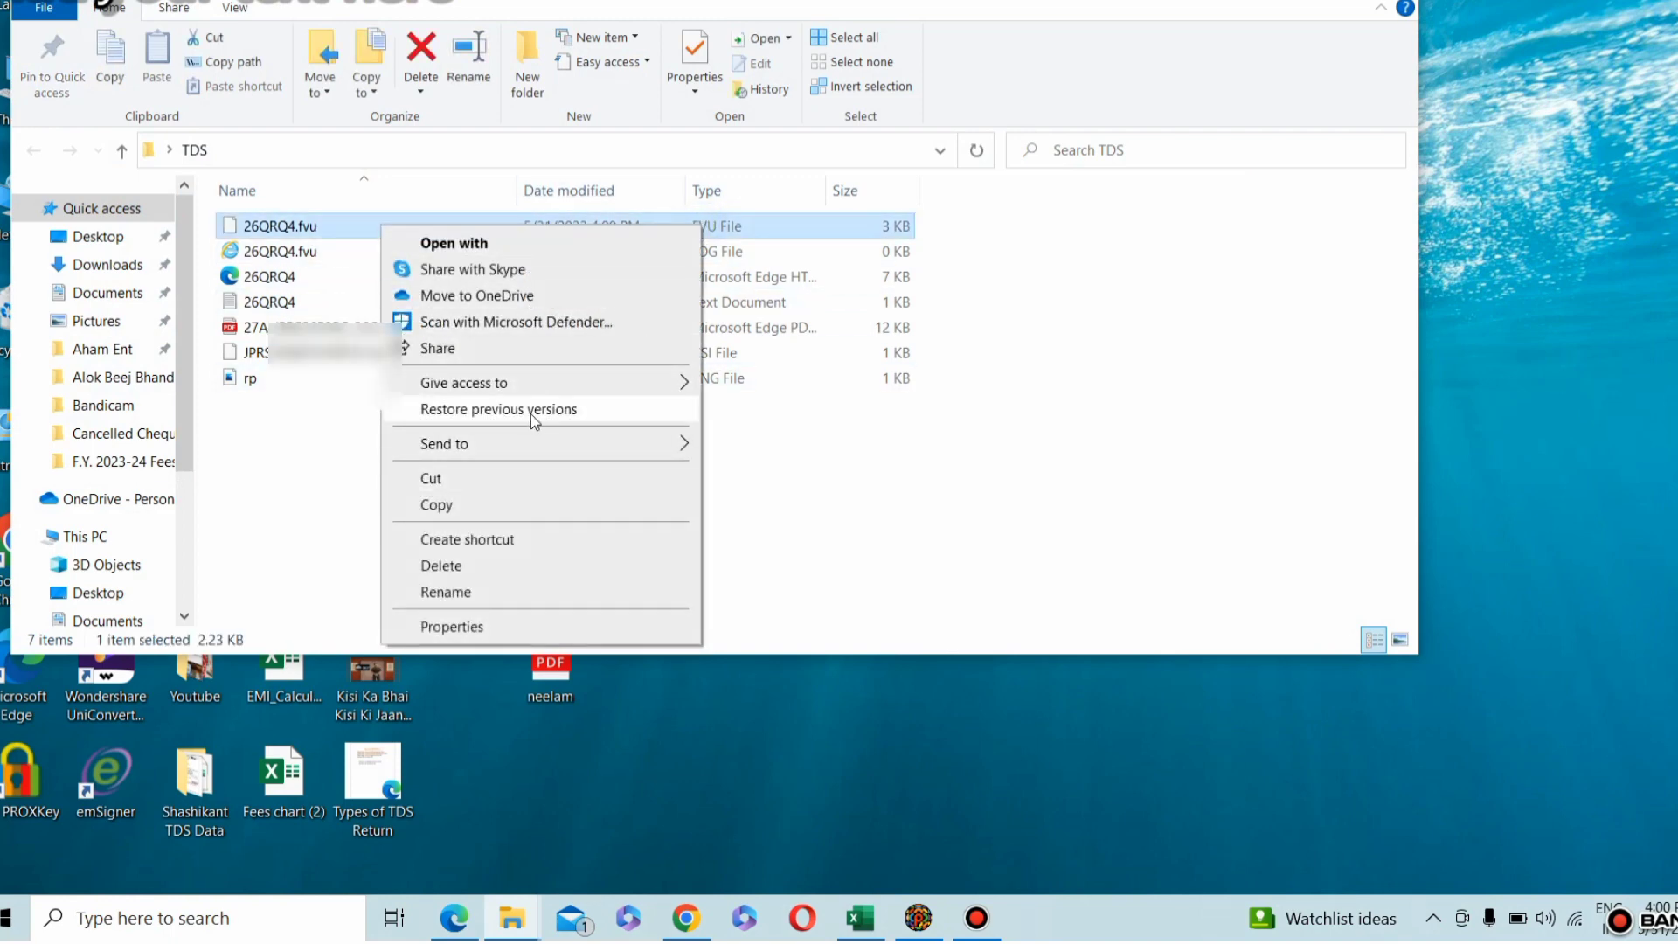
mouse_move(679, 453)
left_click(769, 473)
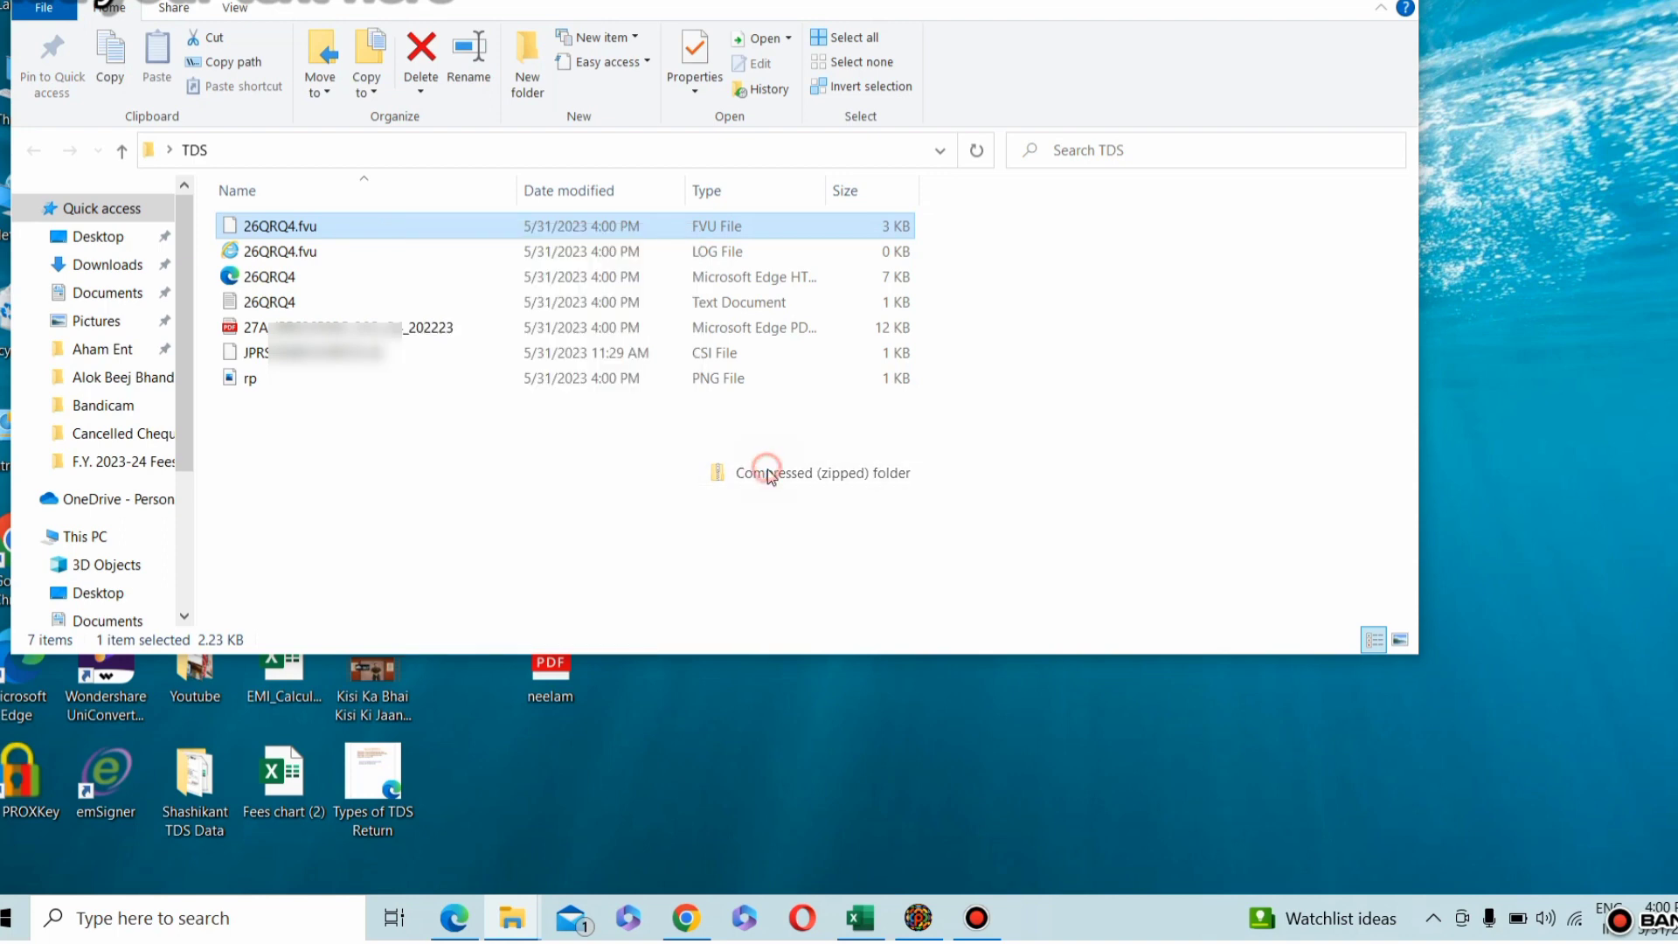
left_click(473, 476)
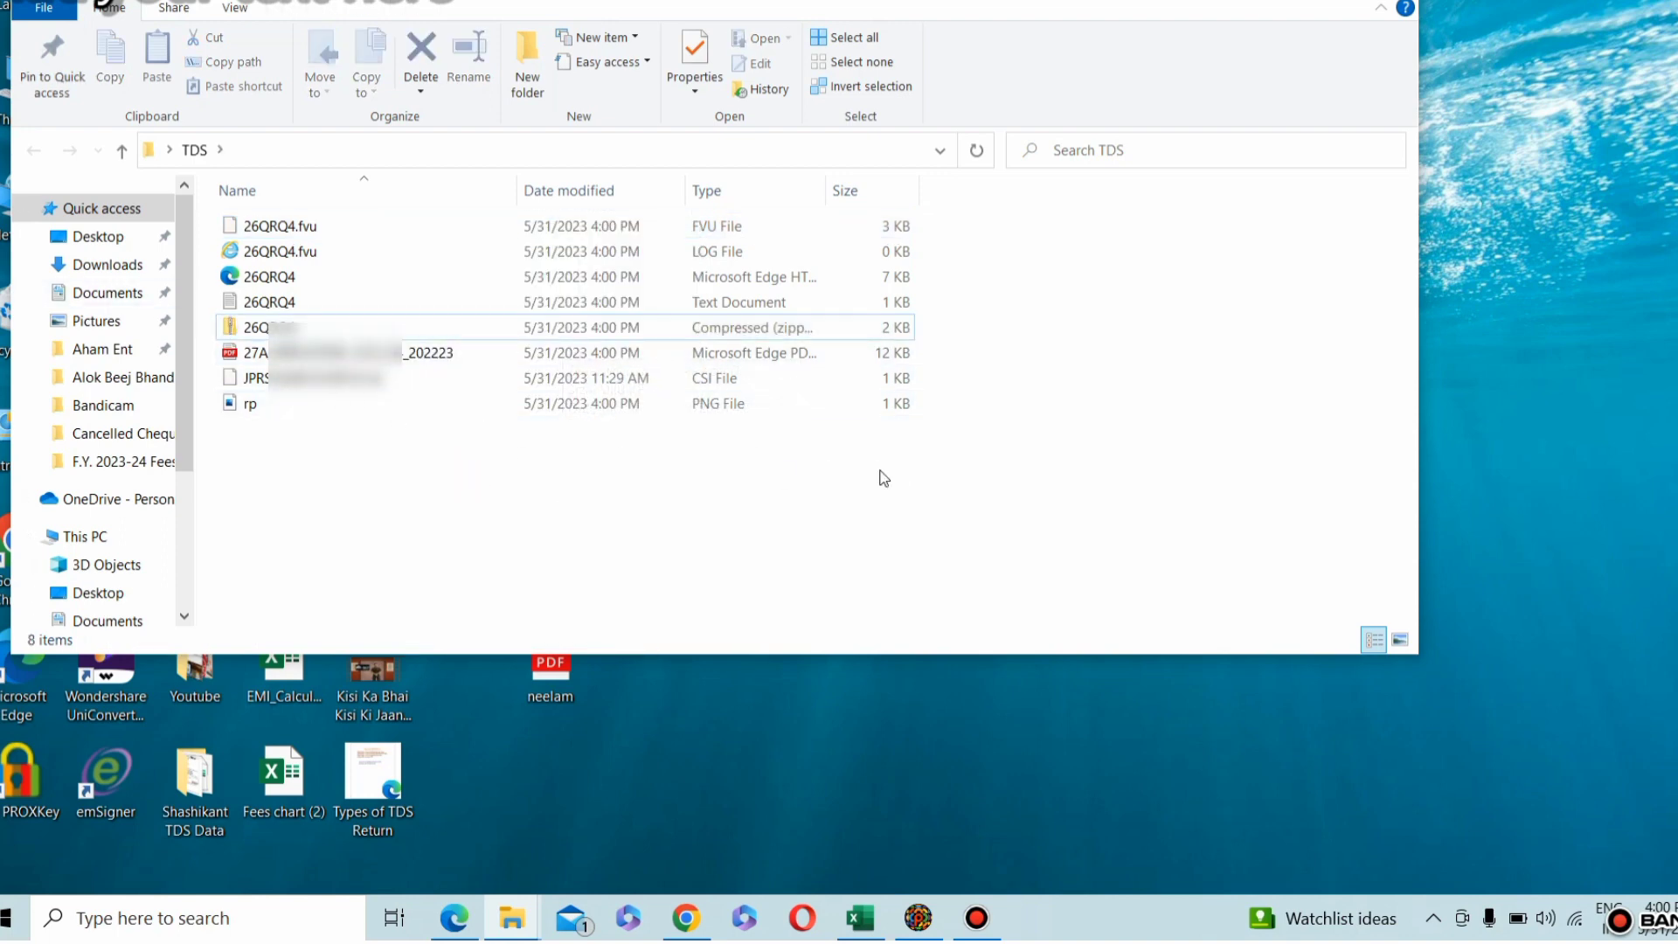
Step: Switch to the e-Filing portal in Chrome and start filing Form TDS, the quarterly TDS/TCS return, from the income tax forms
left_click(686, 916)
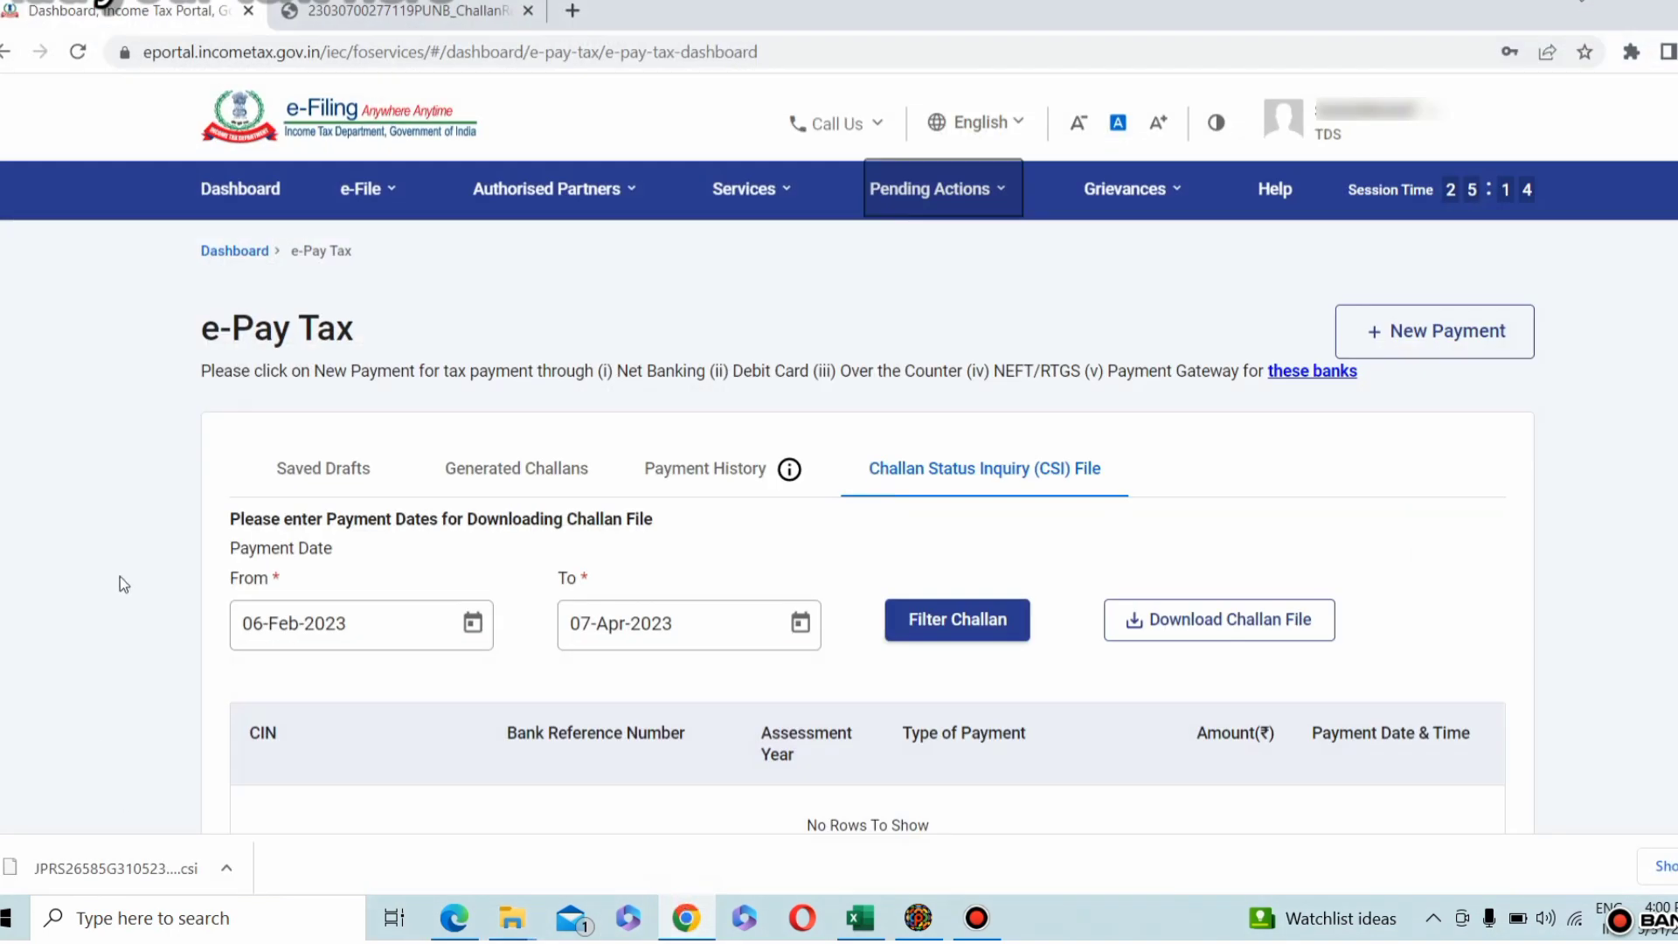
left_click(363, 189)
mouse_move(375, 262)
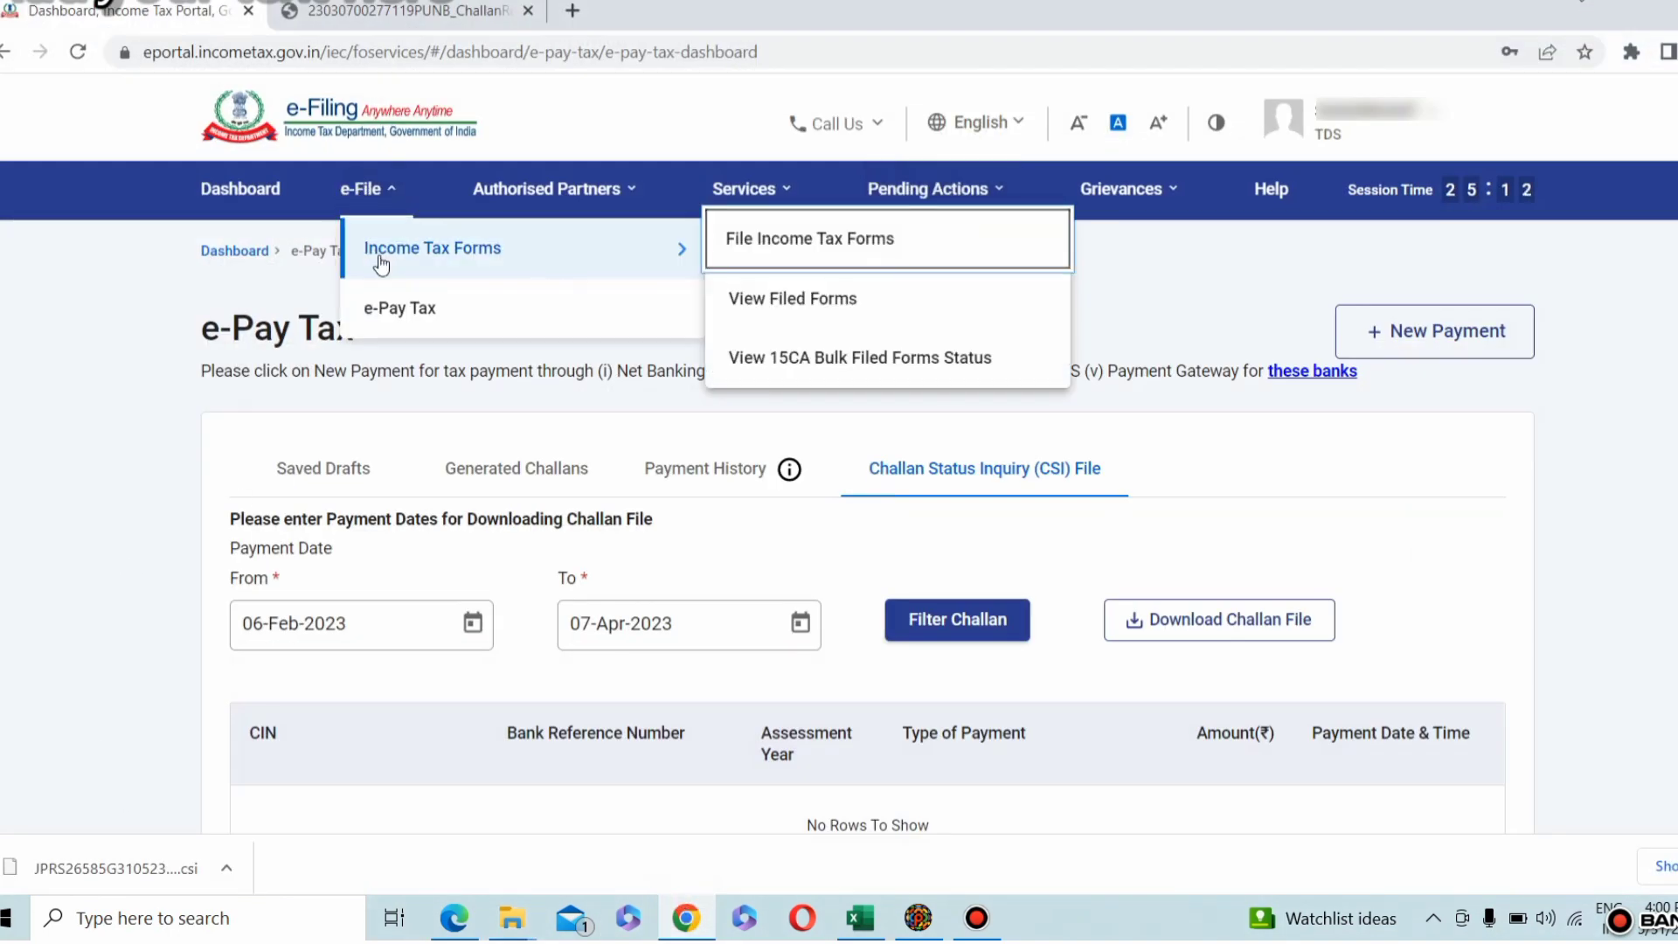
left_click(809, 243)
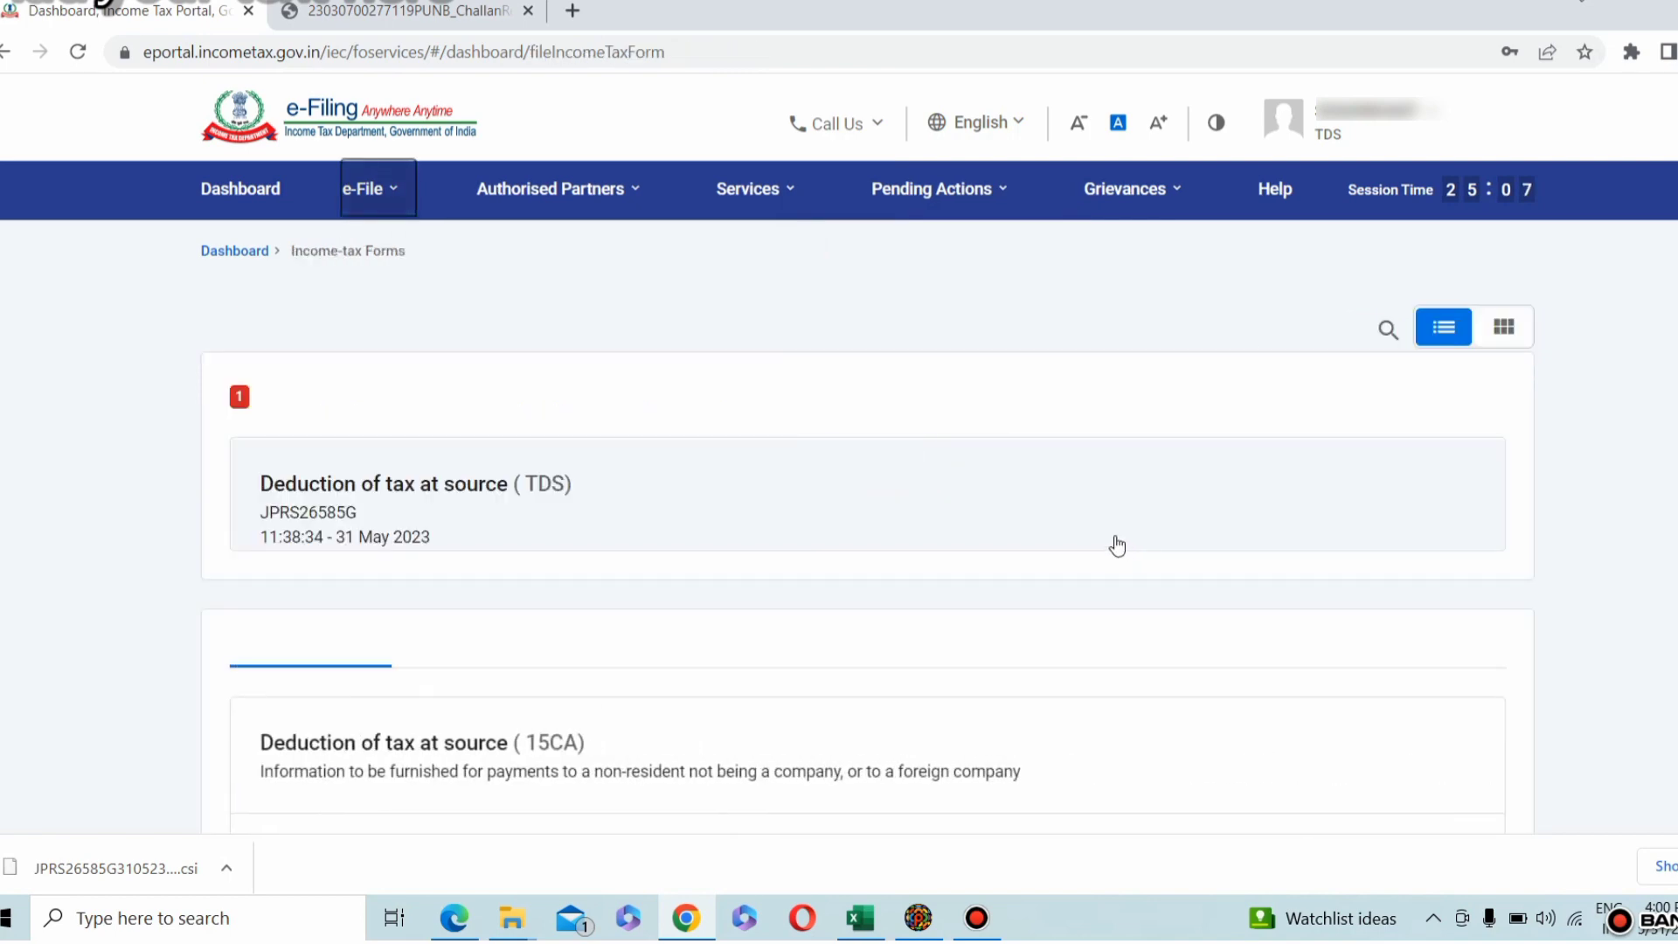
scroll(1117, 544, "down", 10)
scroll(1117, 544, "down", 5)
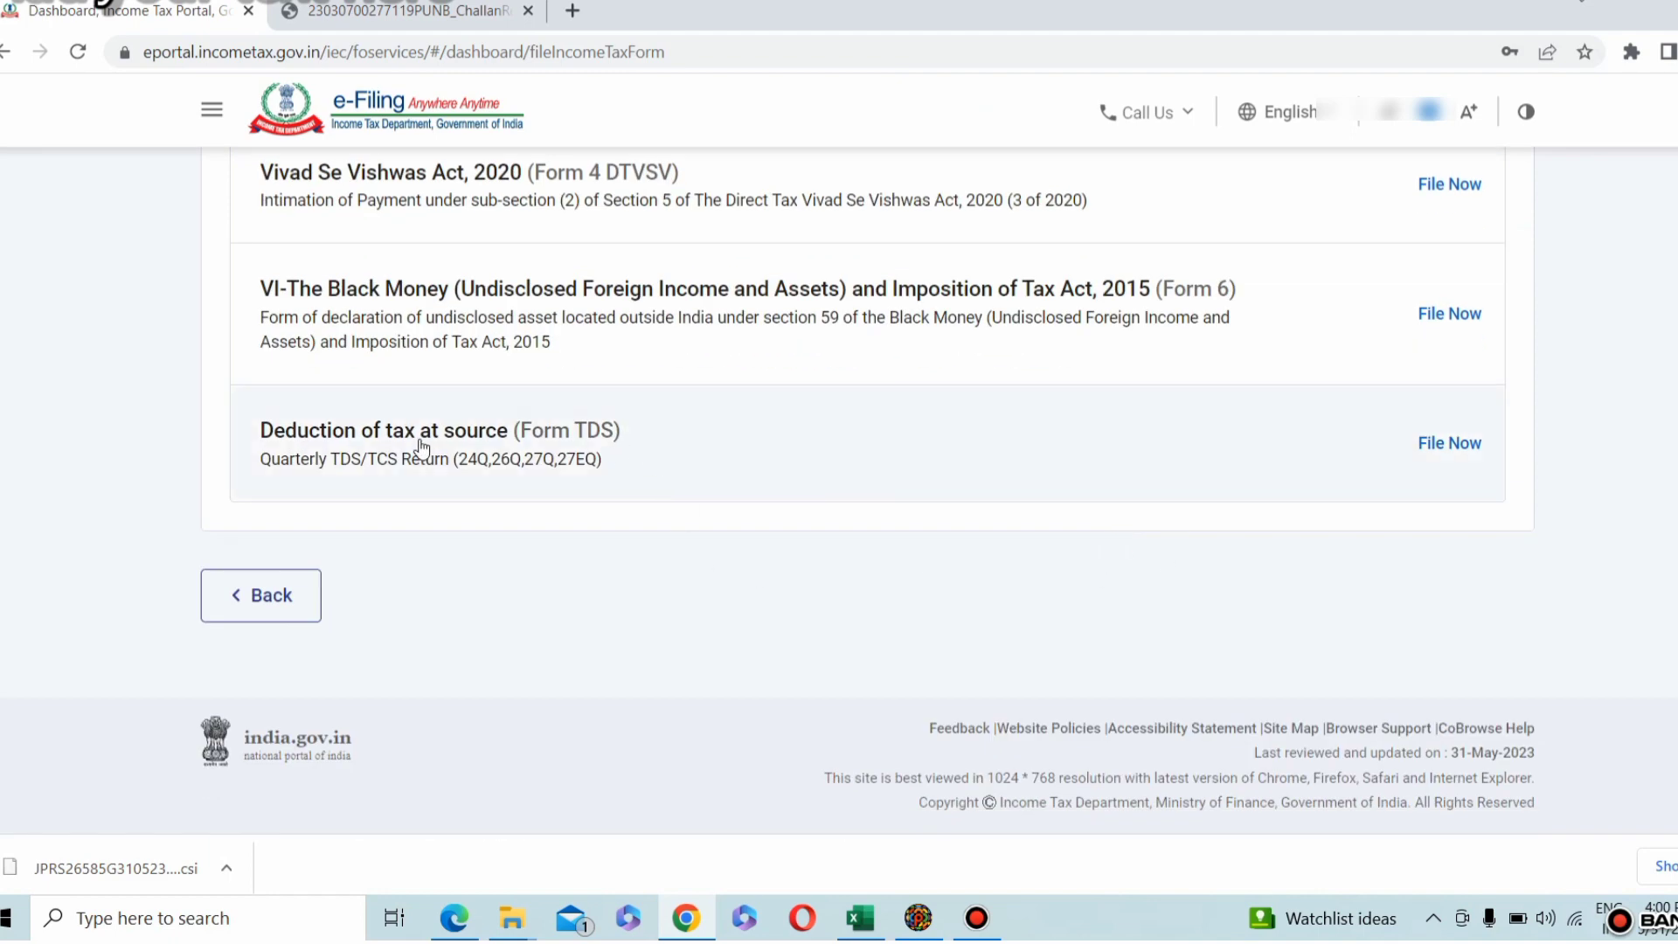
left_click(1450, 446)
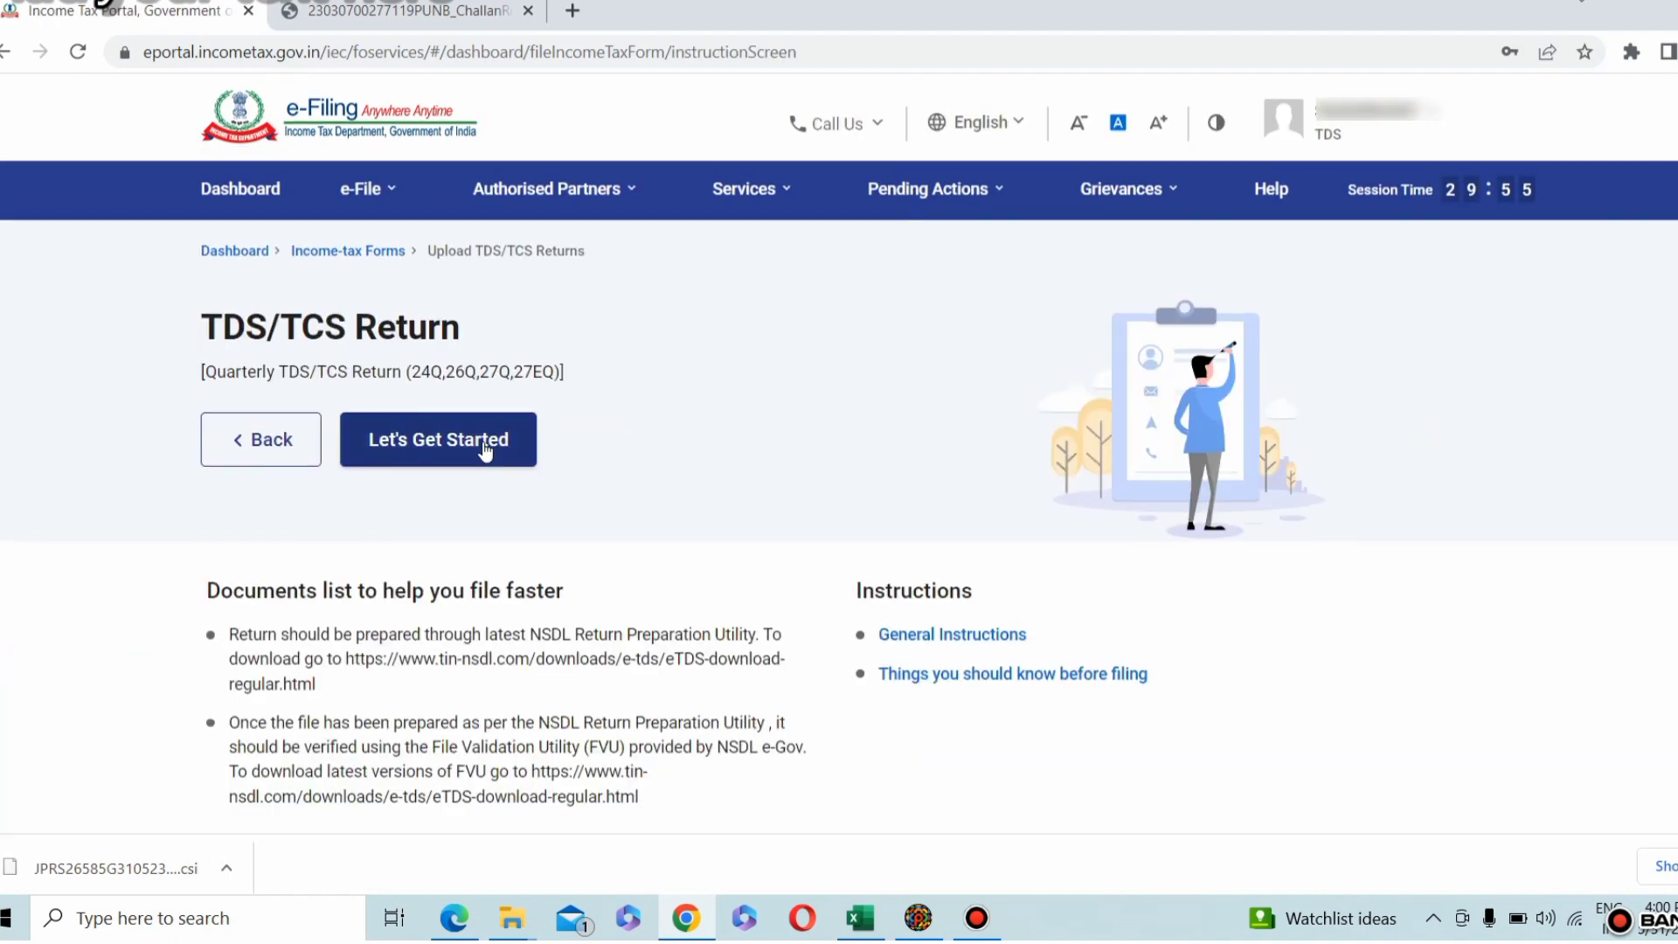
left_click(485, 442)
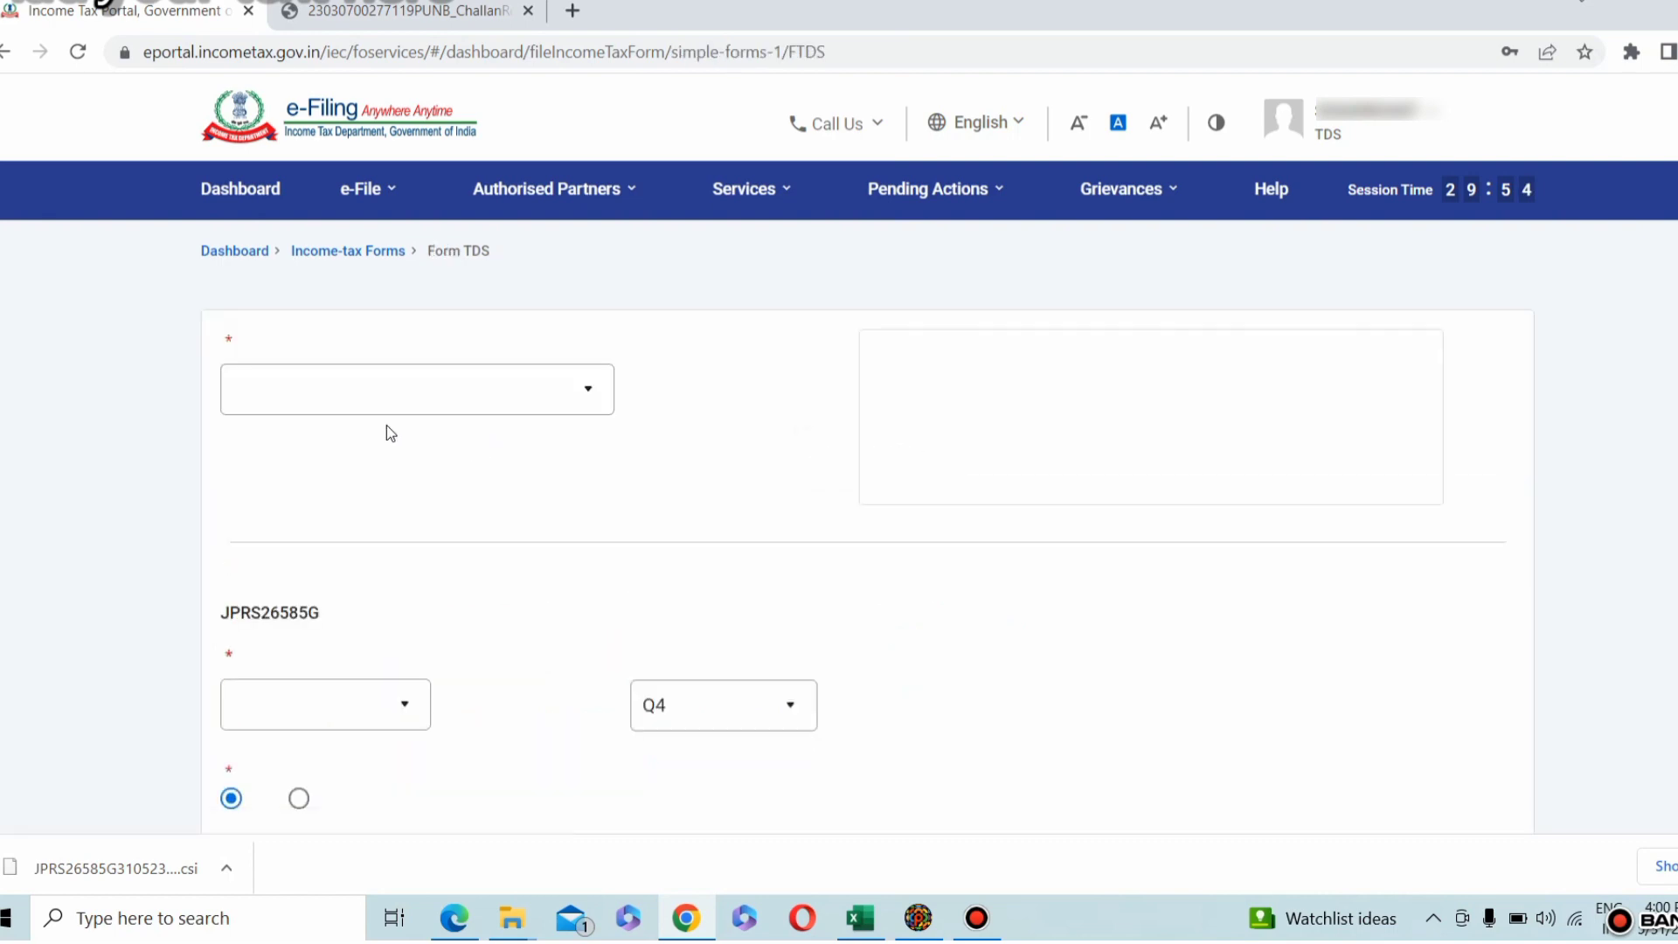
Step: Select form 26Q (Other than salary), financial year 2022-23 and quarter Q4 for the upload
left_click(427, 391)
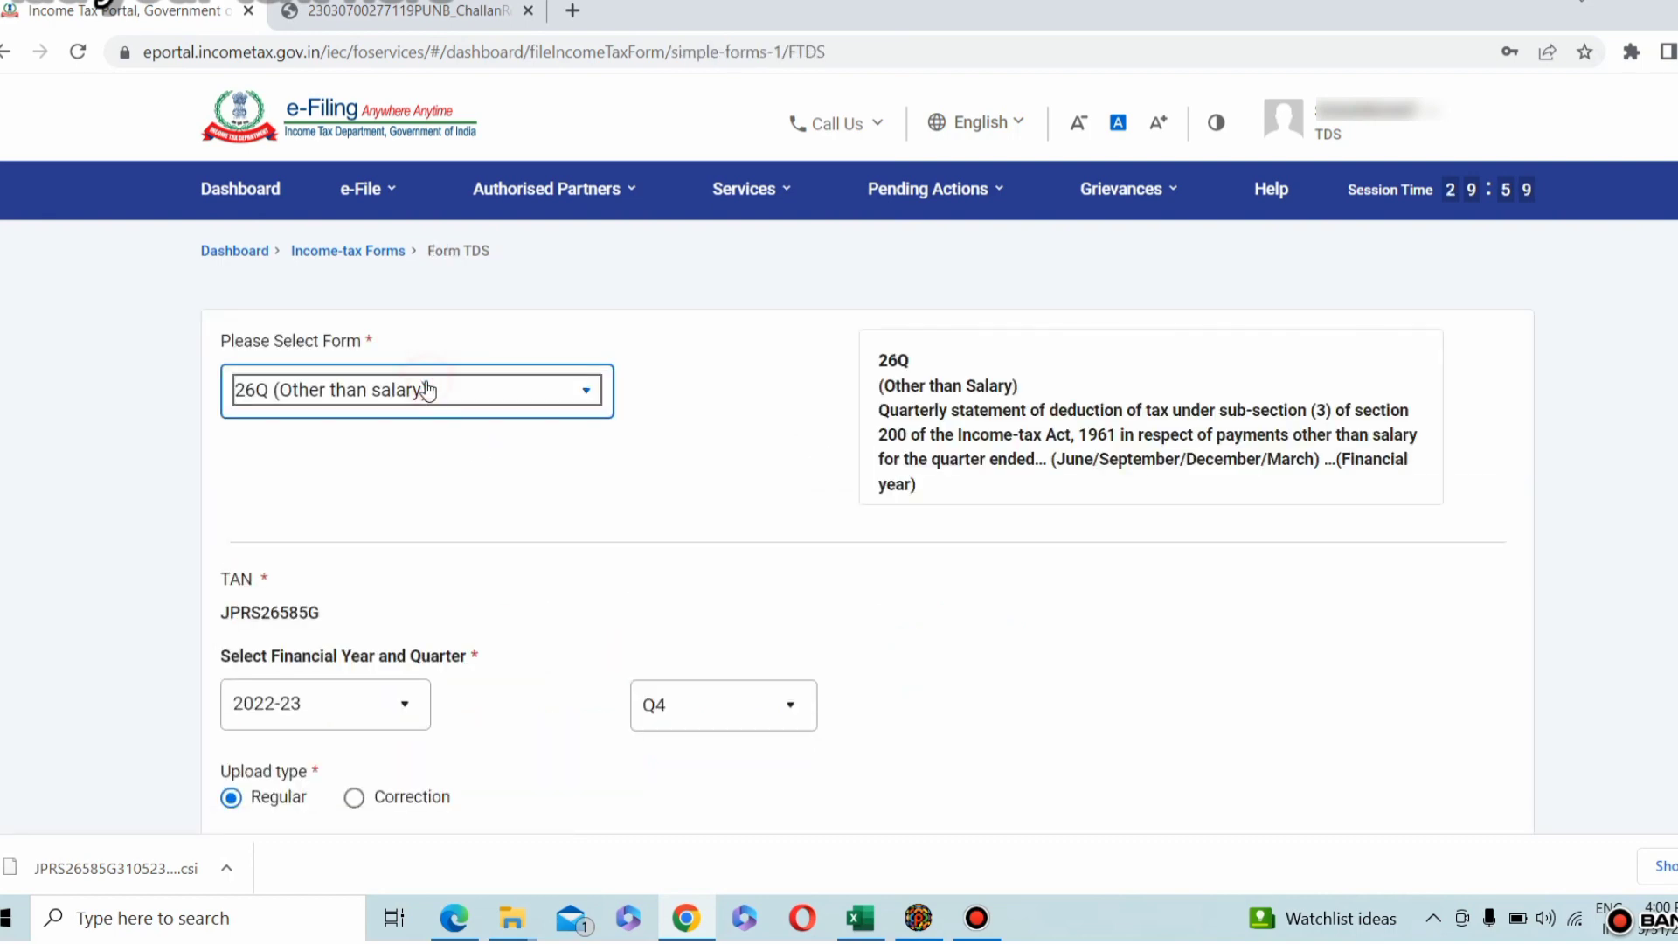
left_click(409, 398)
left_click(399, 710)
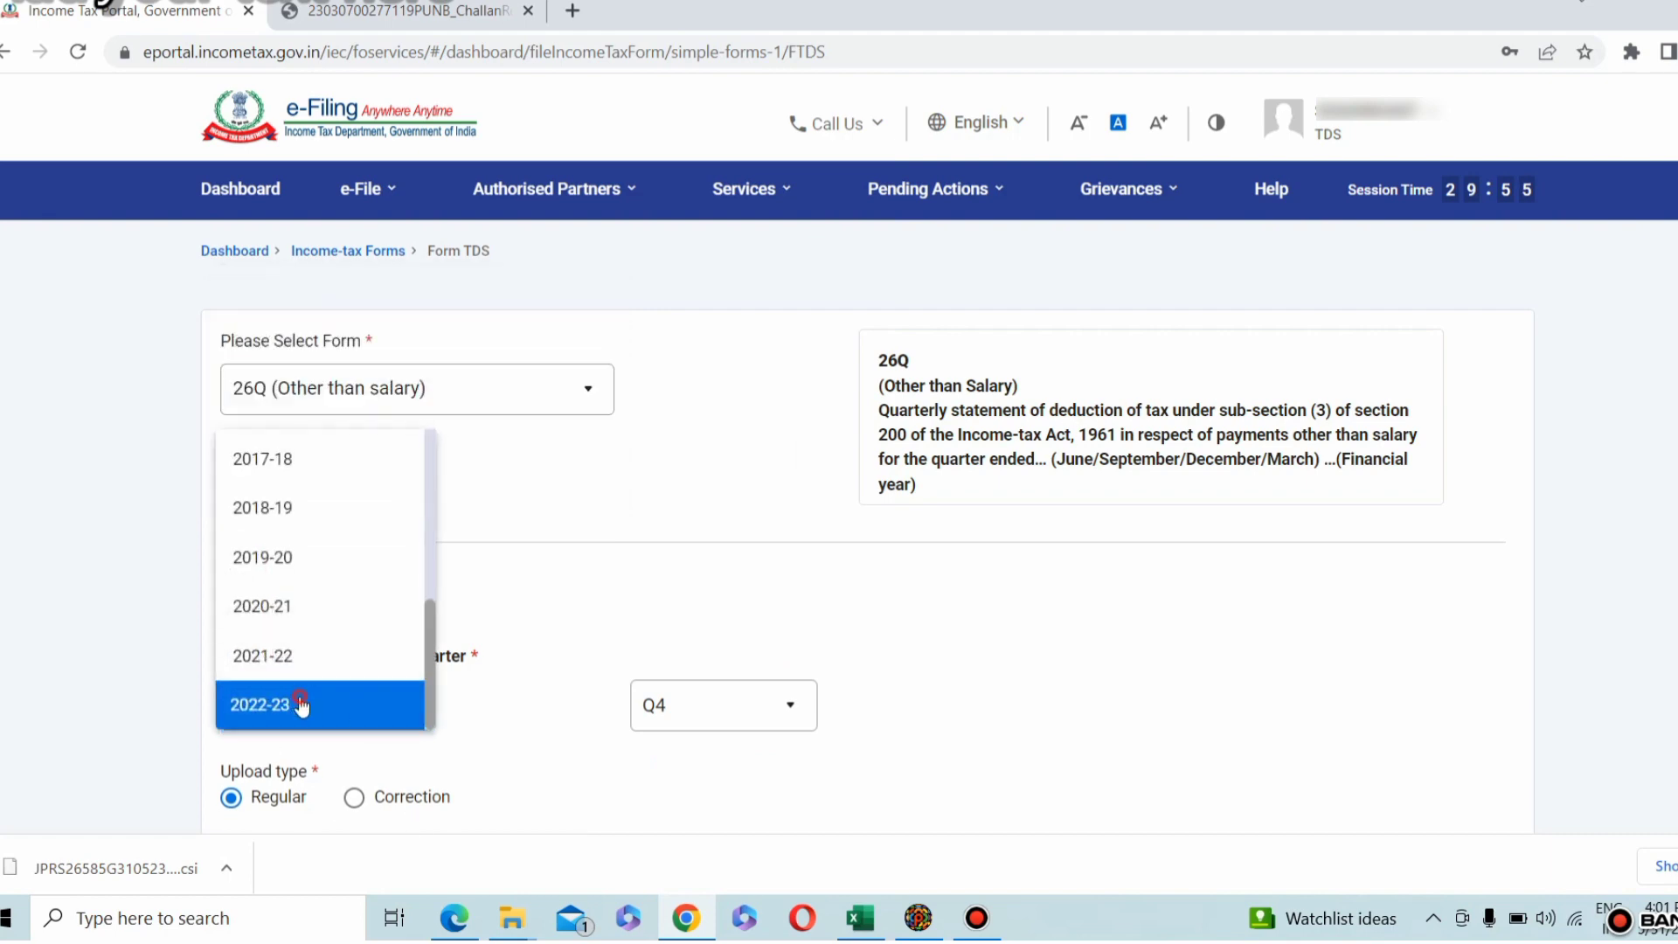
left_click(341, 711)
left_click(734, 705)
left_click(700, 708)
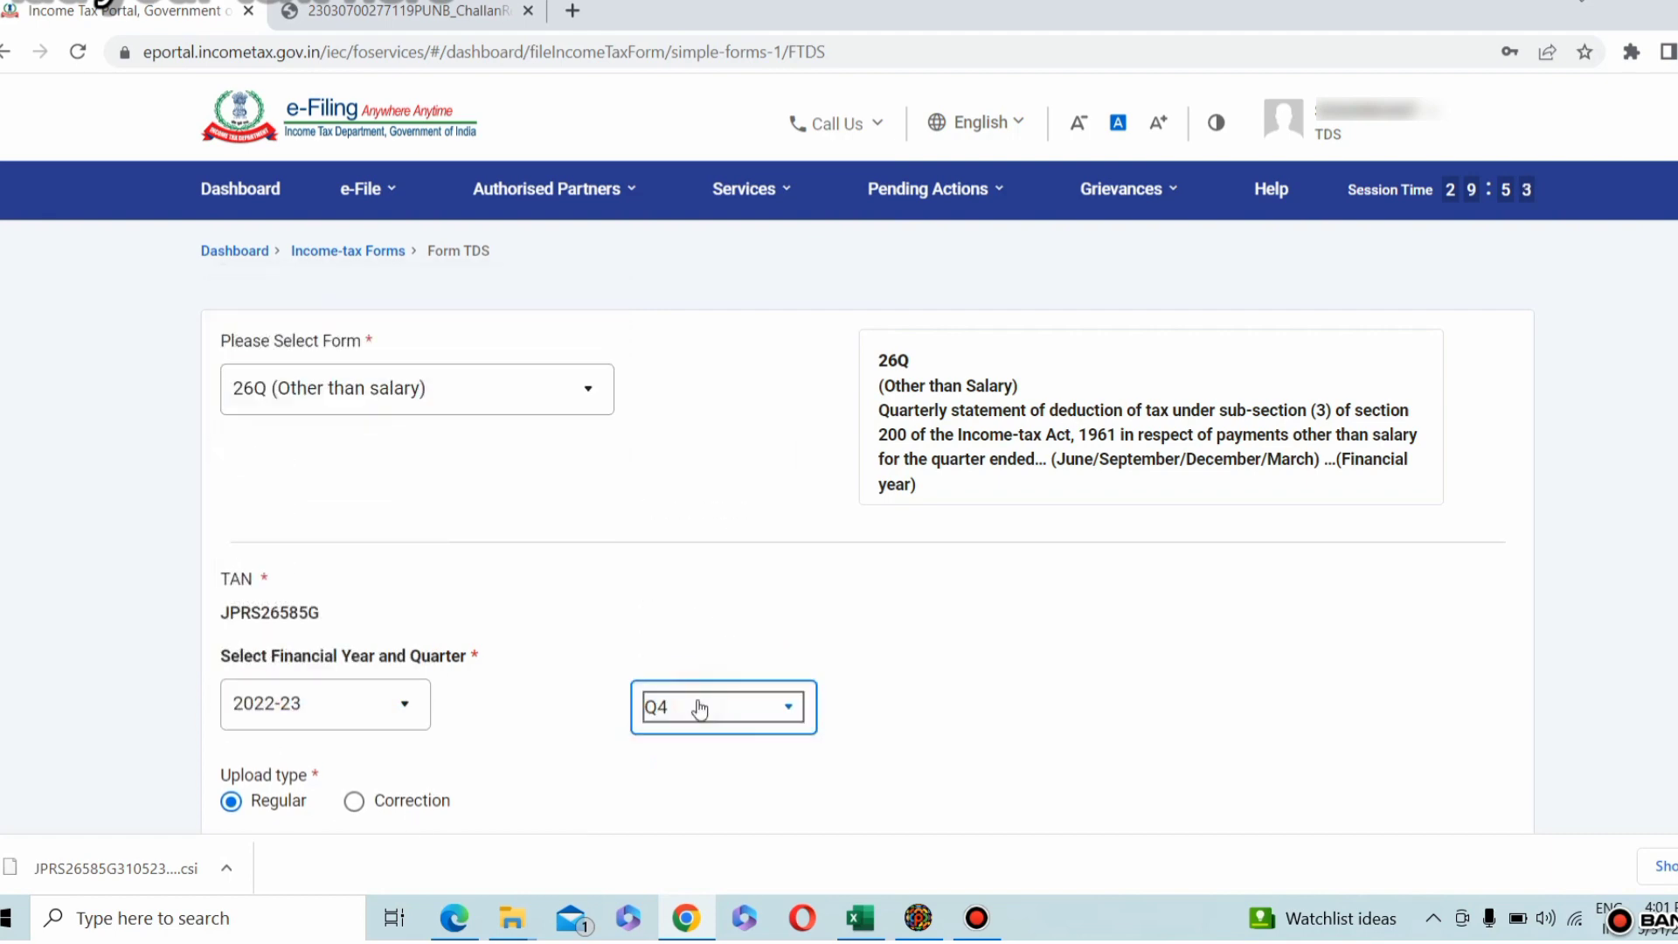
Step: Attach the compressed 26QRQ4 file from the TDS folder as the TDS (.zip) upload file
scroll(431, 581, "down", 5)
left_click(621, 540)
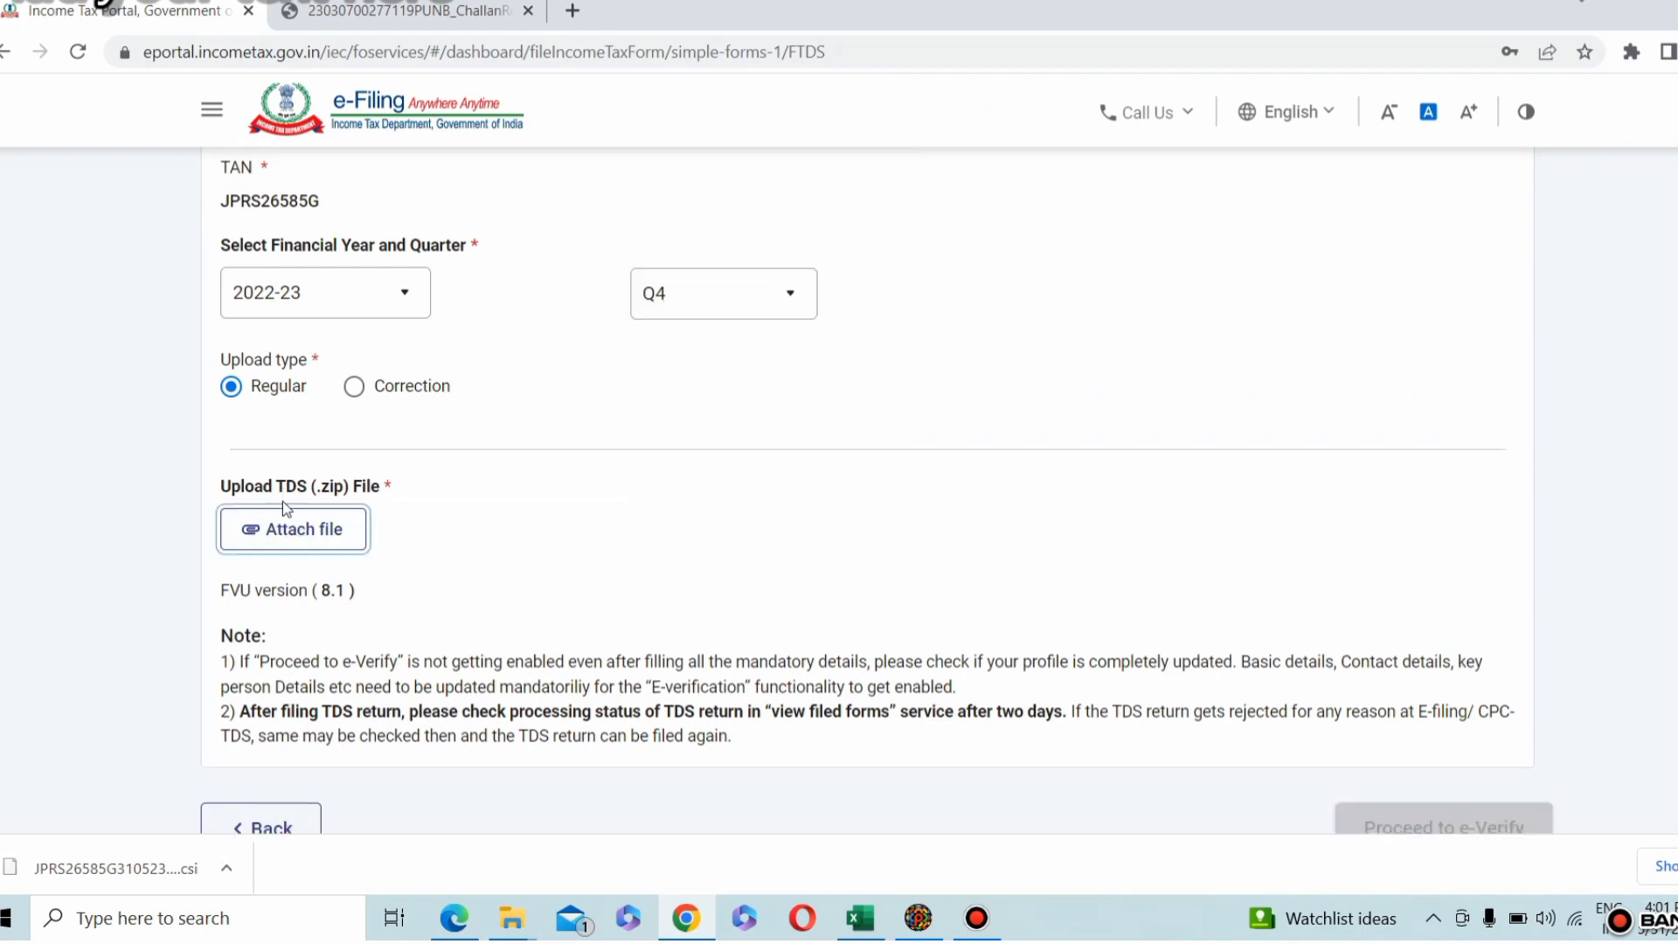
left_click(291, 529)
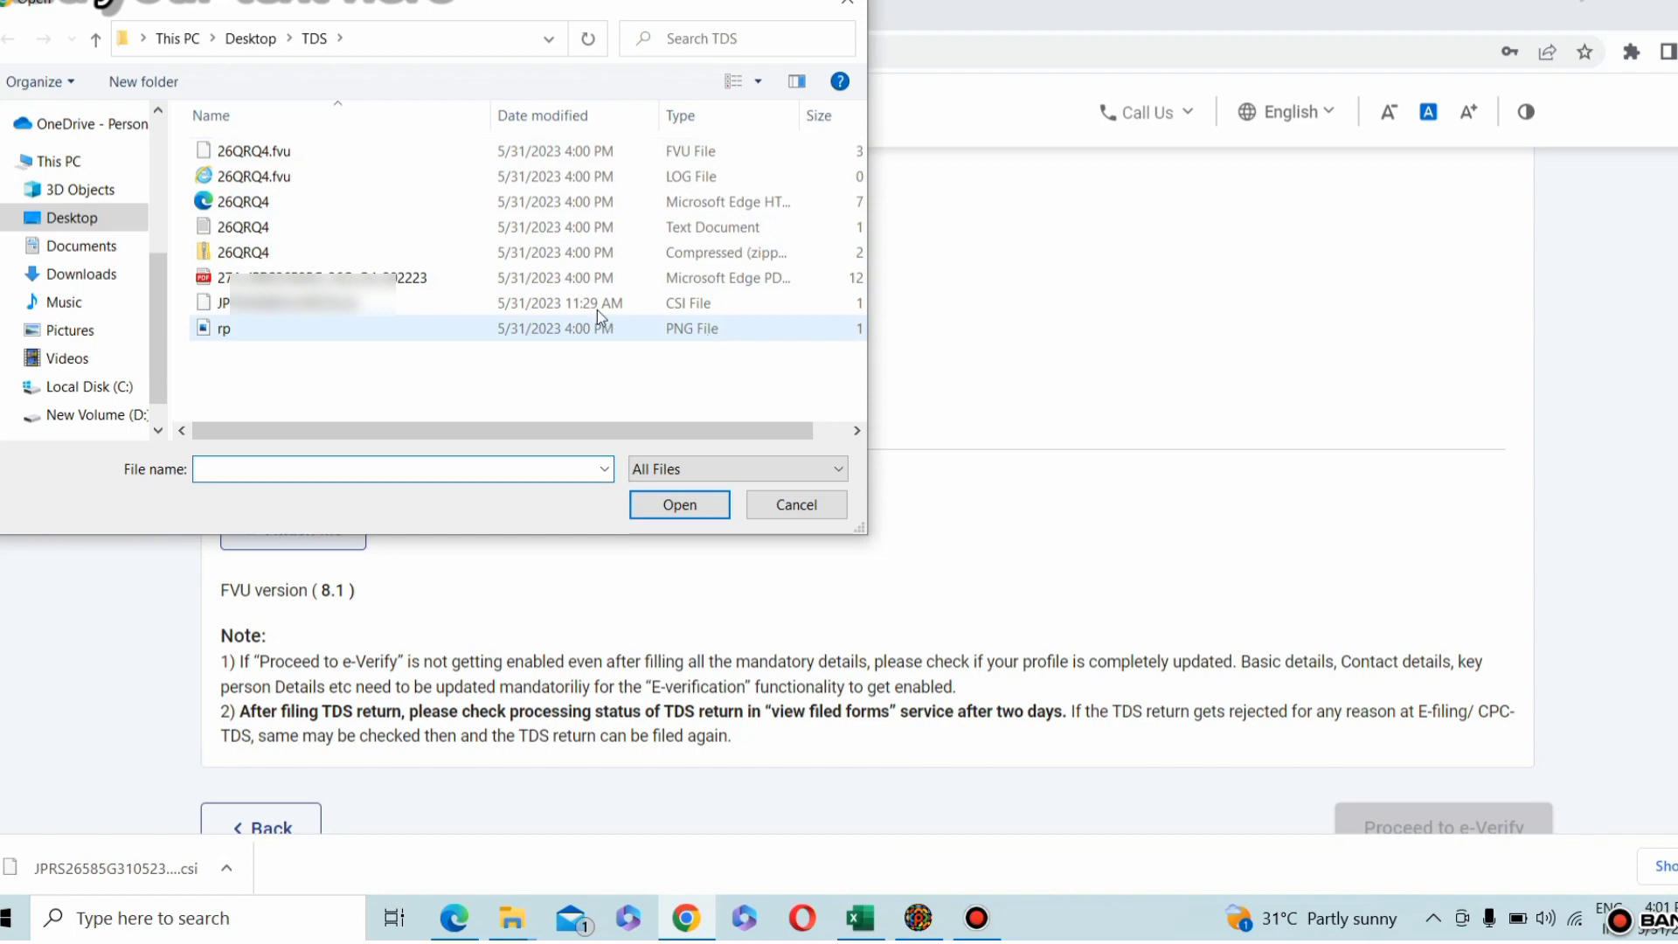
left_click(367, 254)
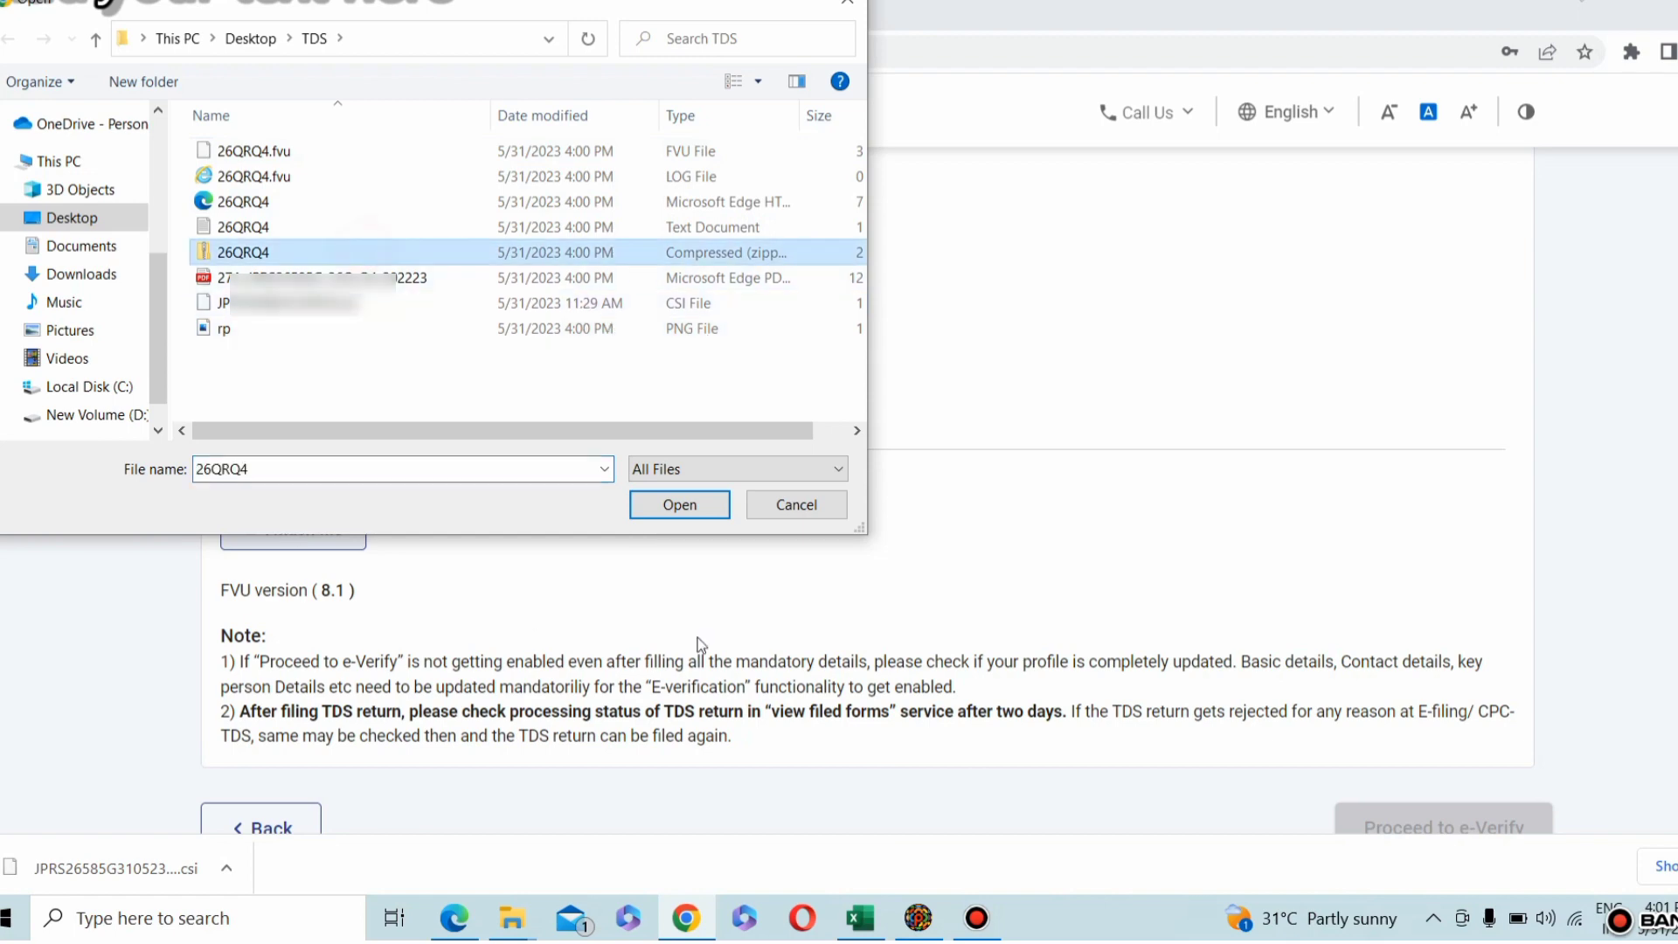
left_click(680, 505)
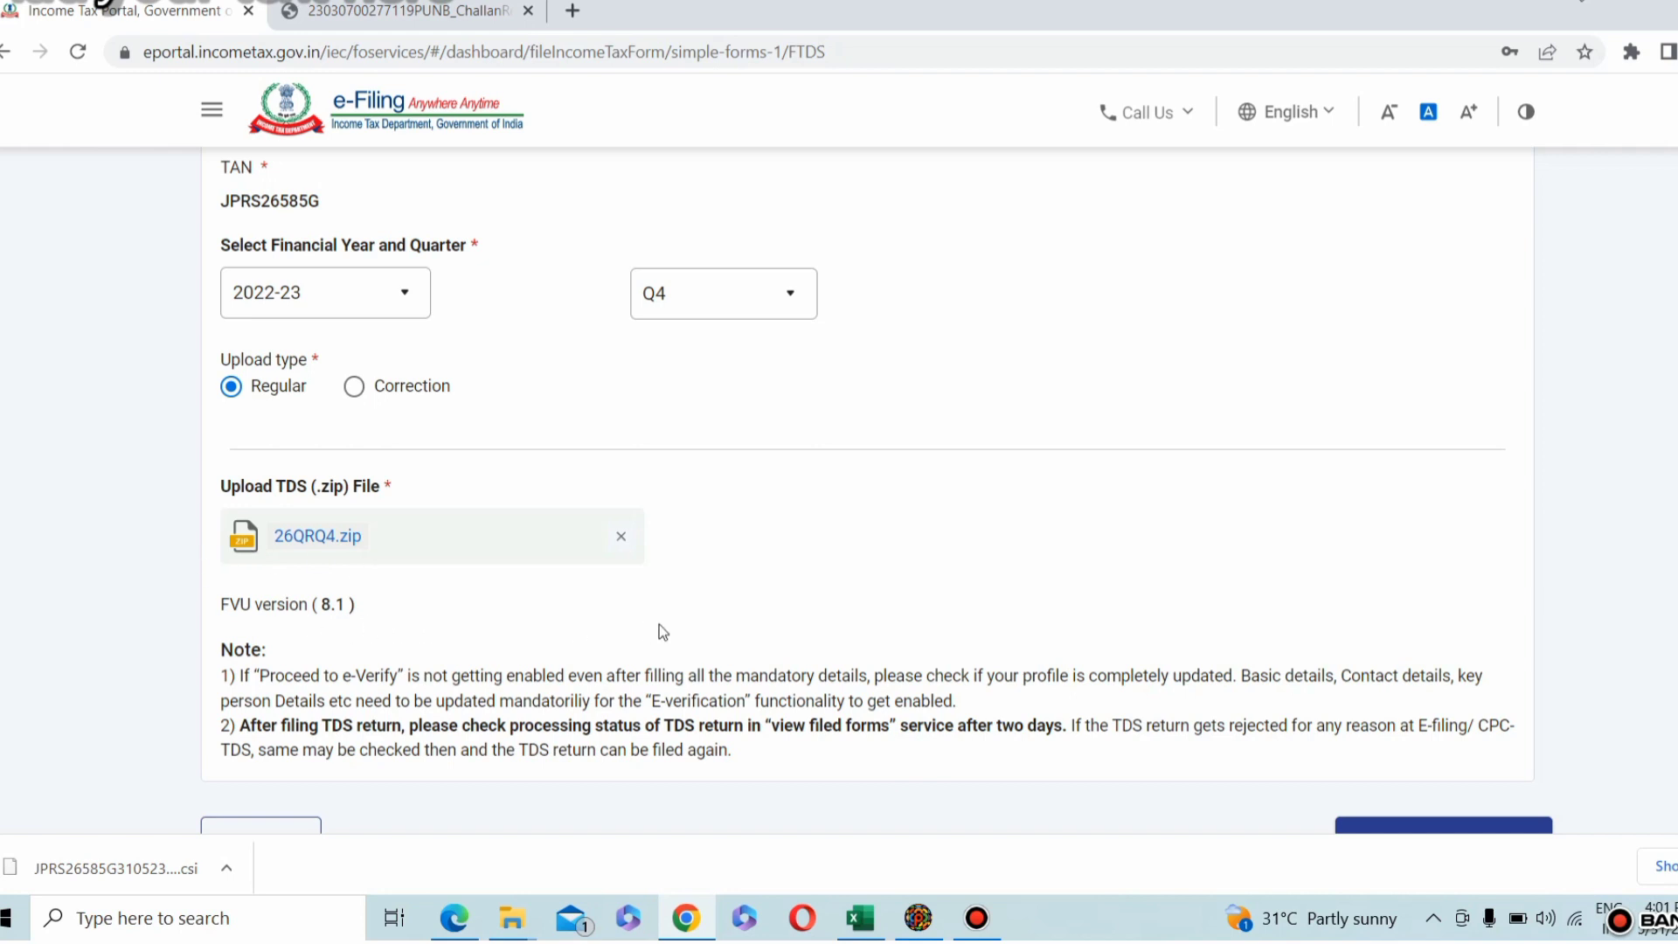
Step: Proceed to e-Verify the uploaded TDS return and confirm the choice
scroll(1189, 599, "down", 3)
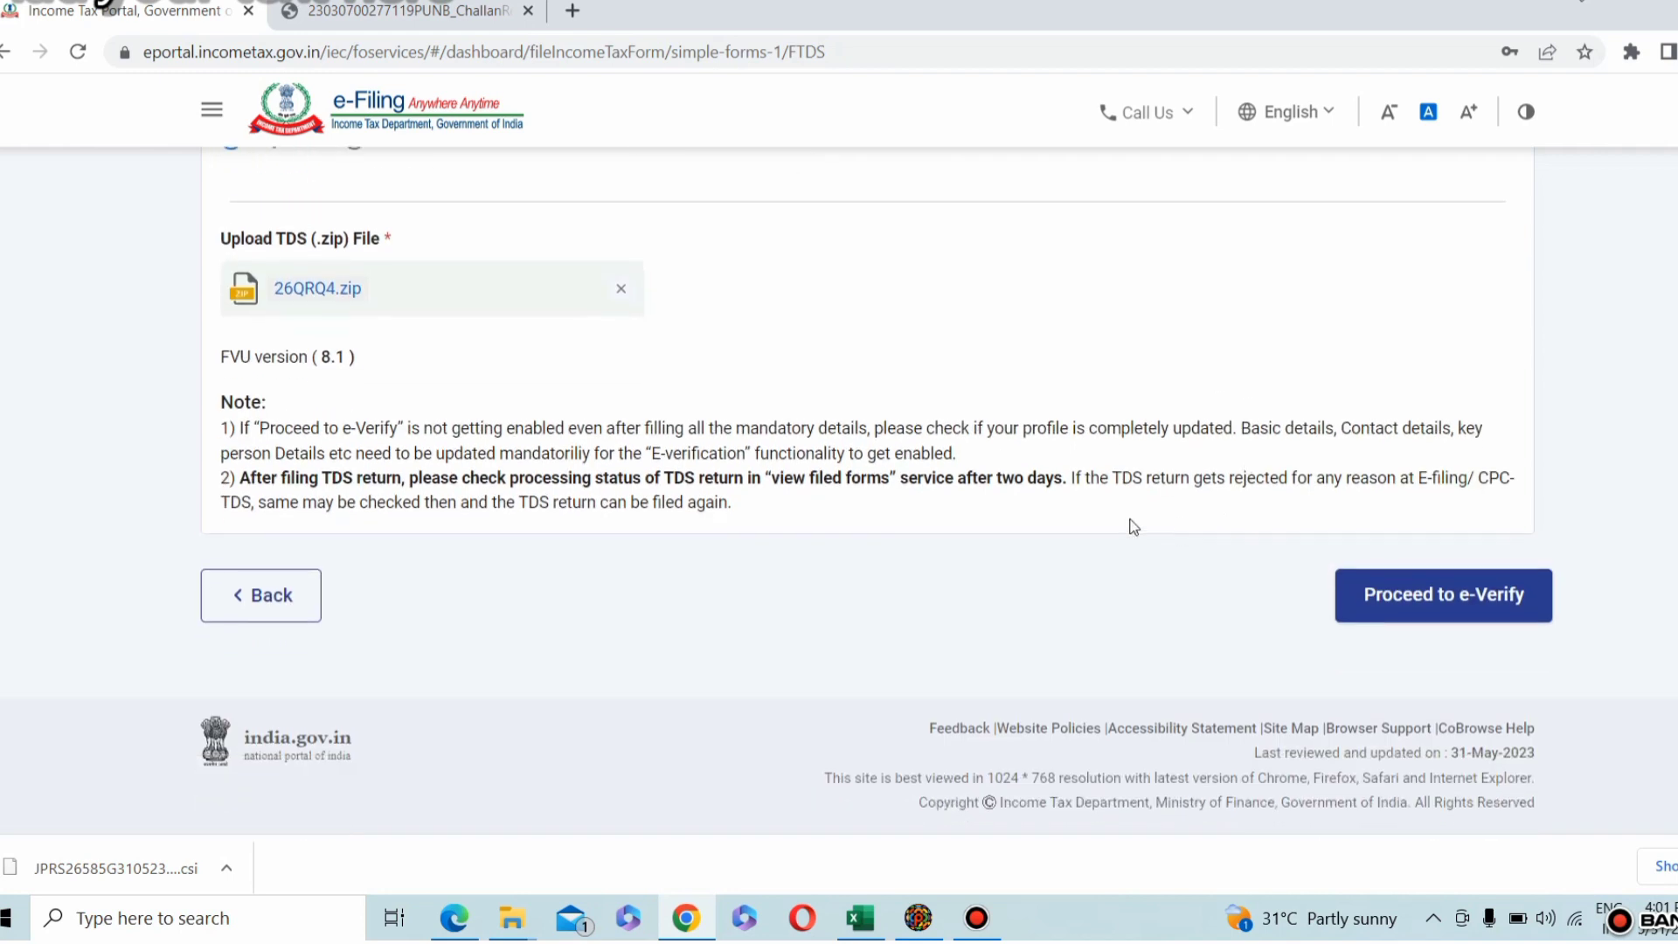
left_click(1458, 603)
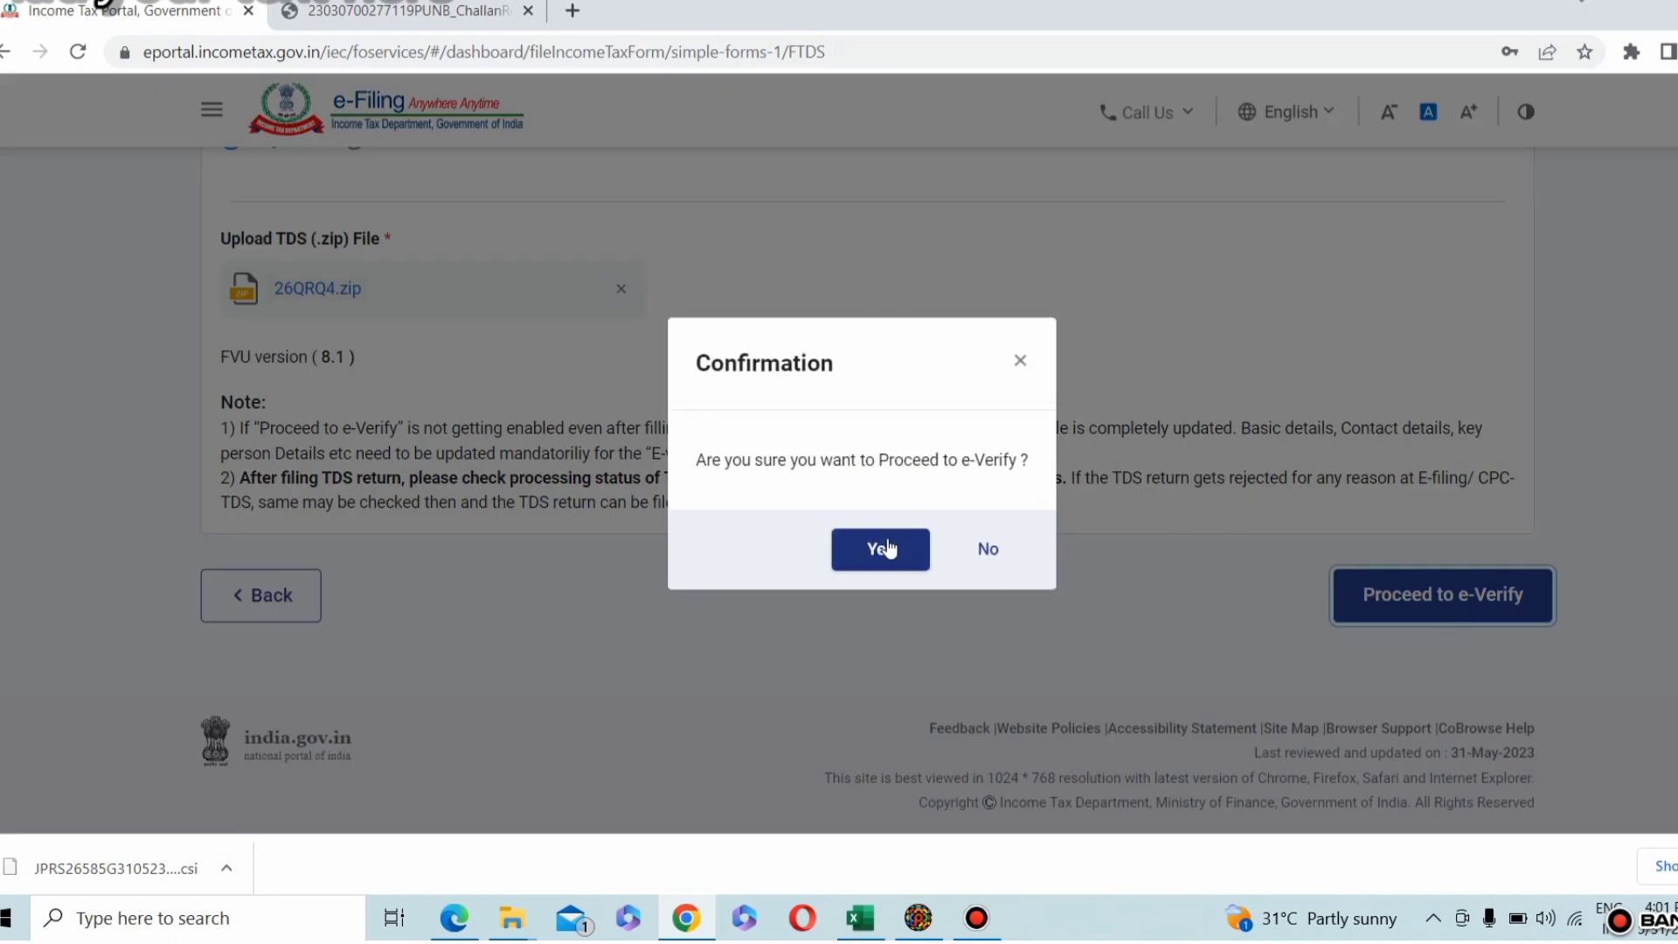
left_click(877, 547)
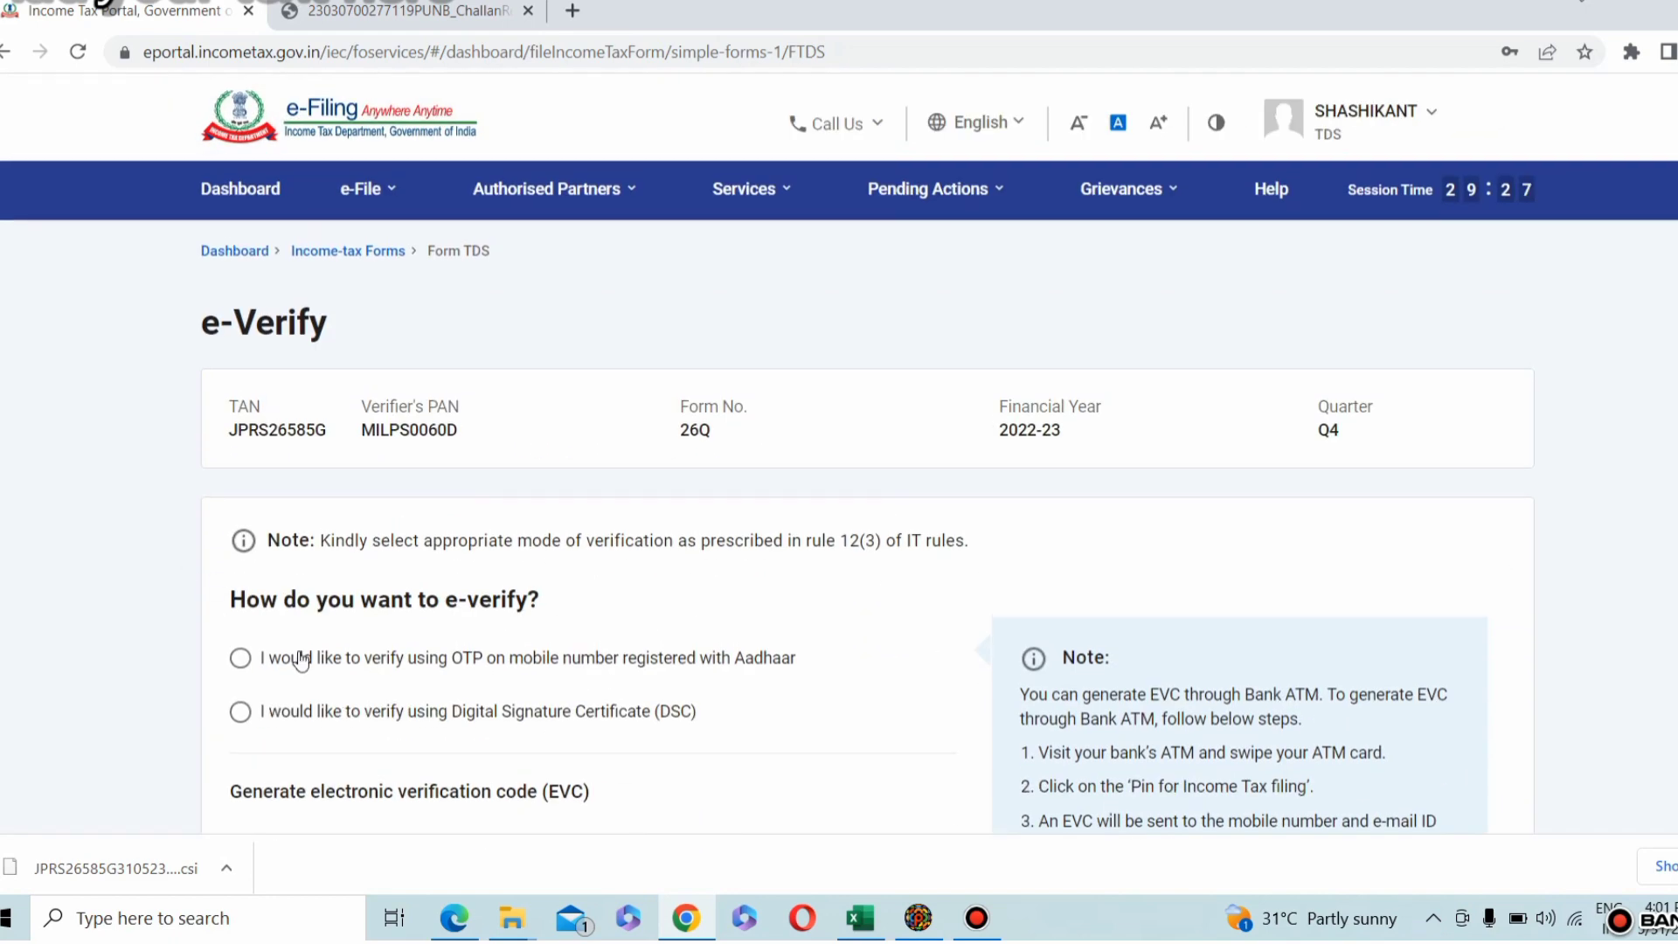